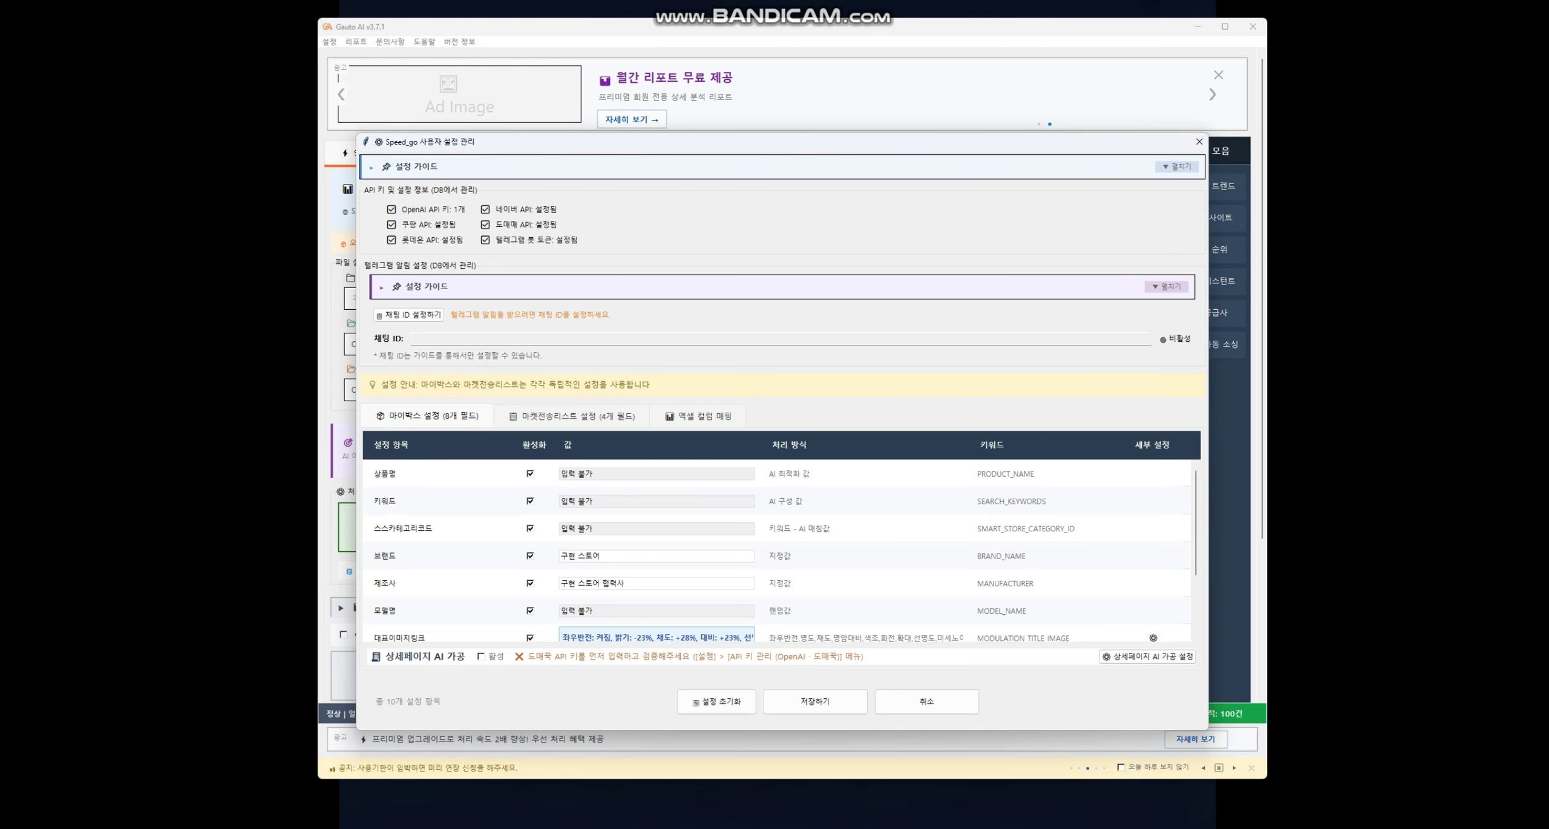
- Cancel the Speed_go settings and open API key management with the 도매꾹 API 키 field focused
click(926, 701)
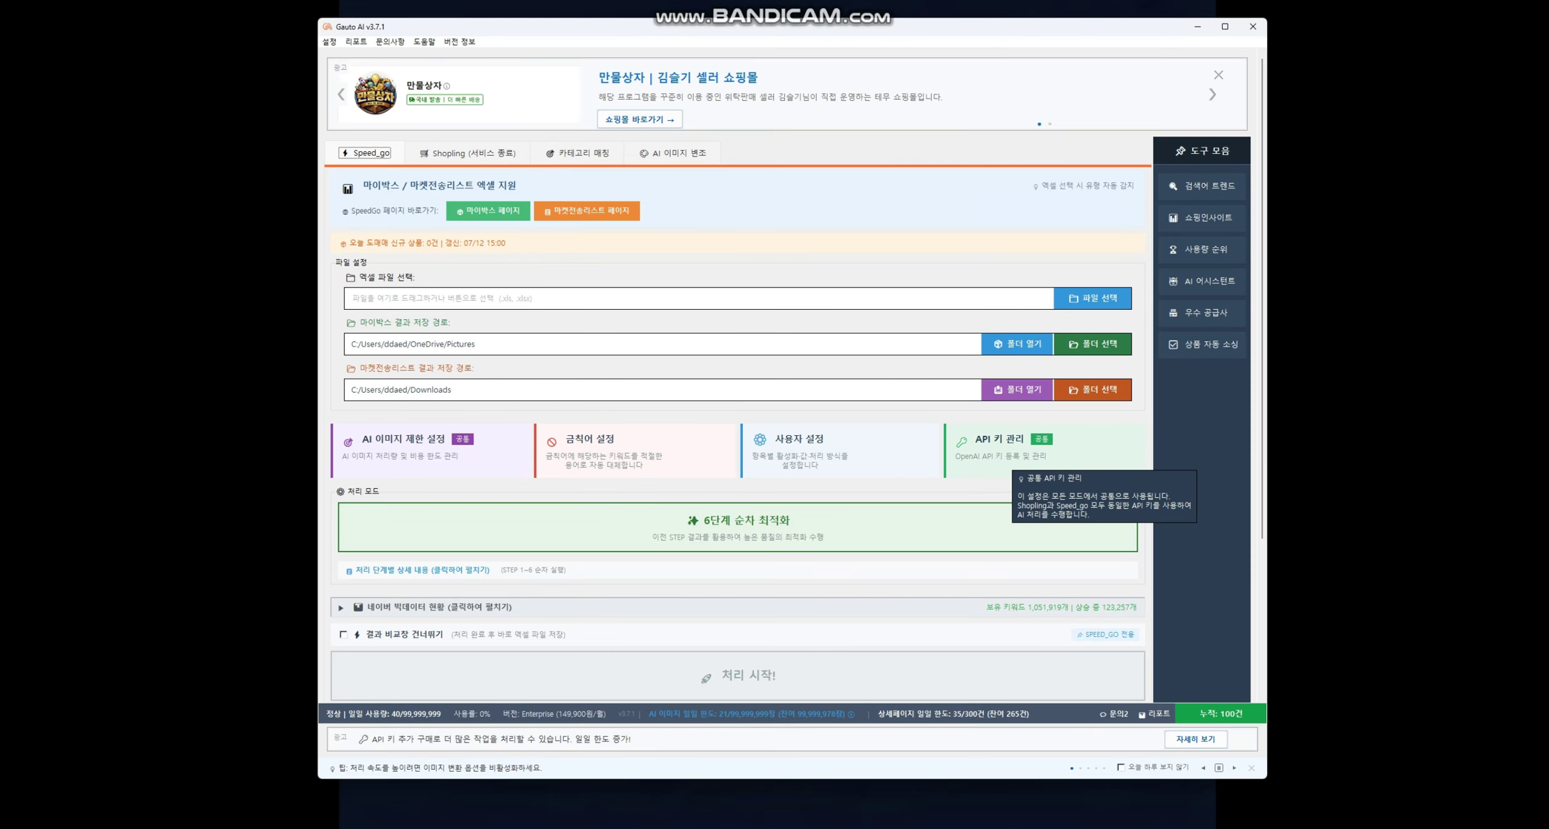
click(997, 461)
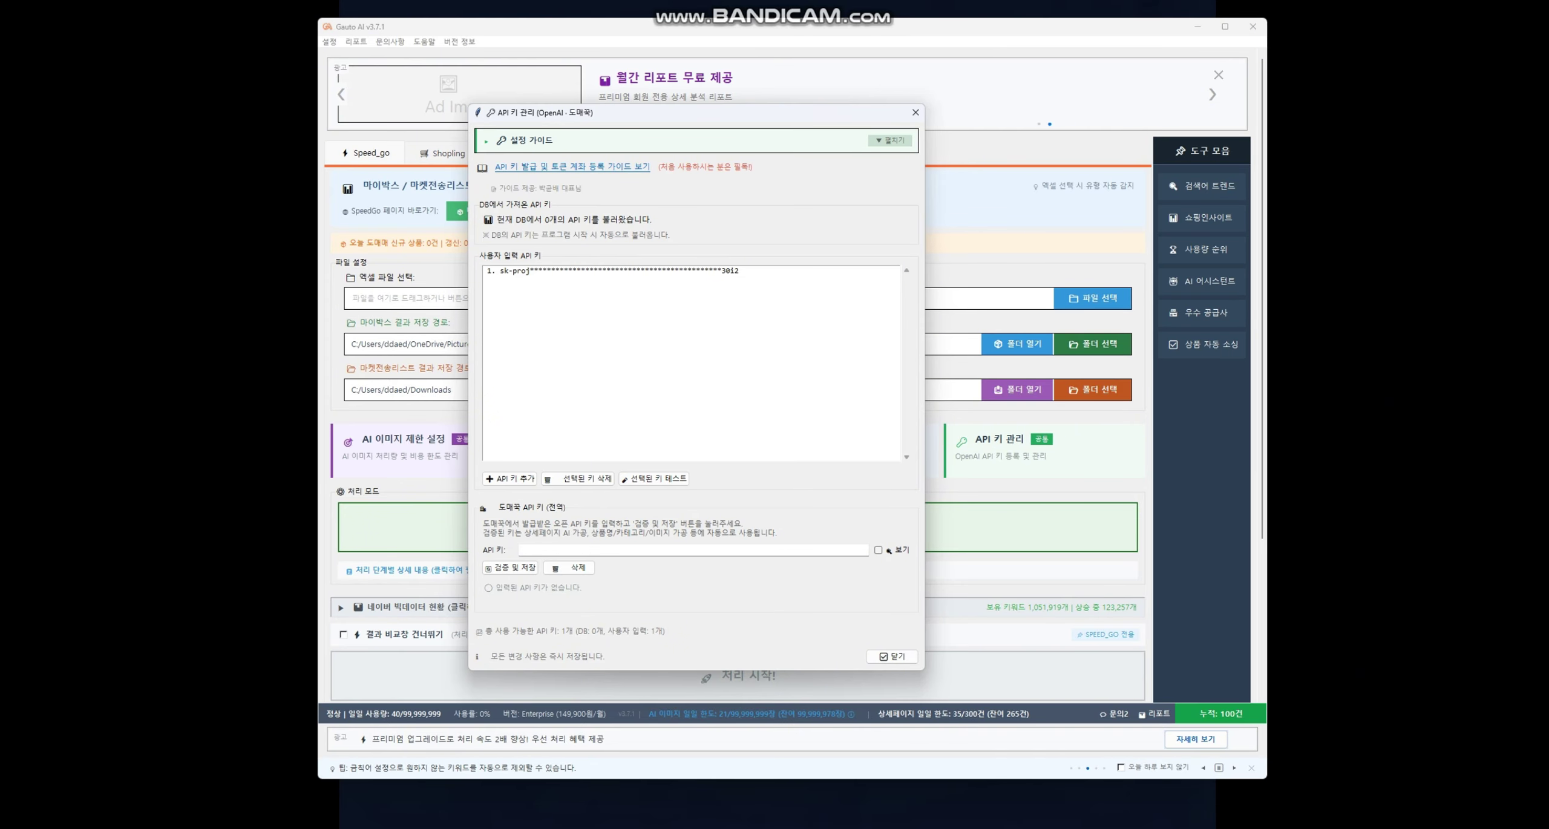
drag(666, 113, 761, 98)
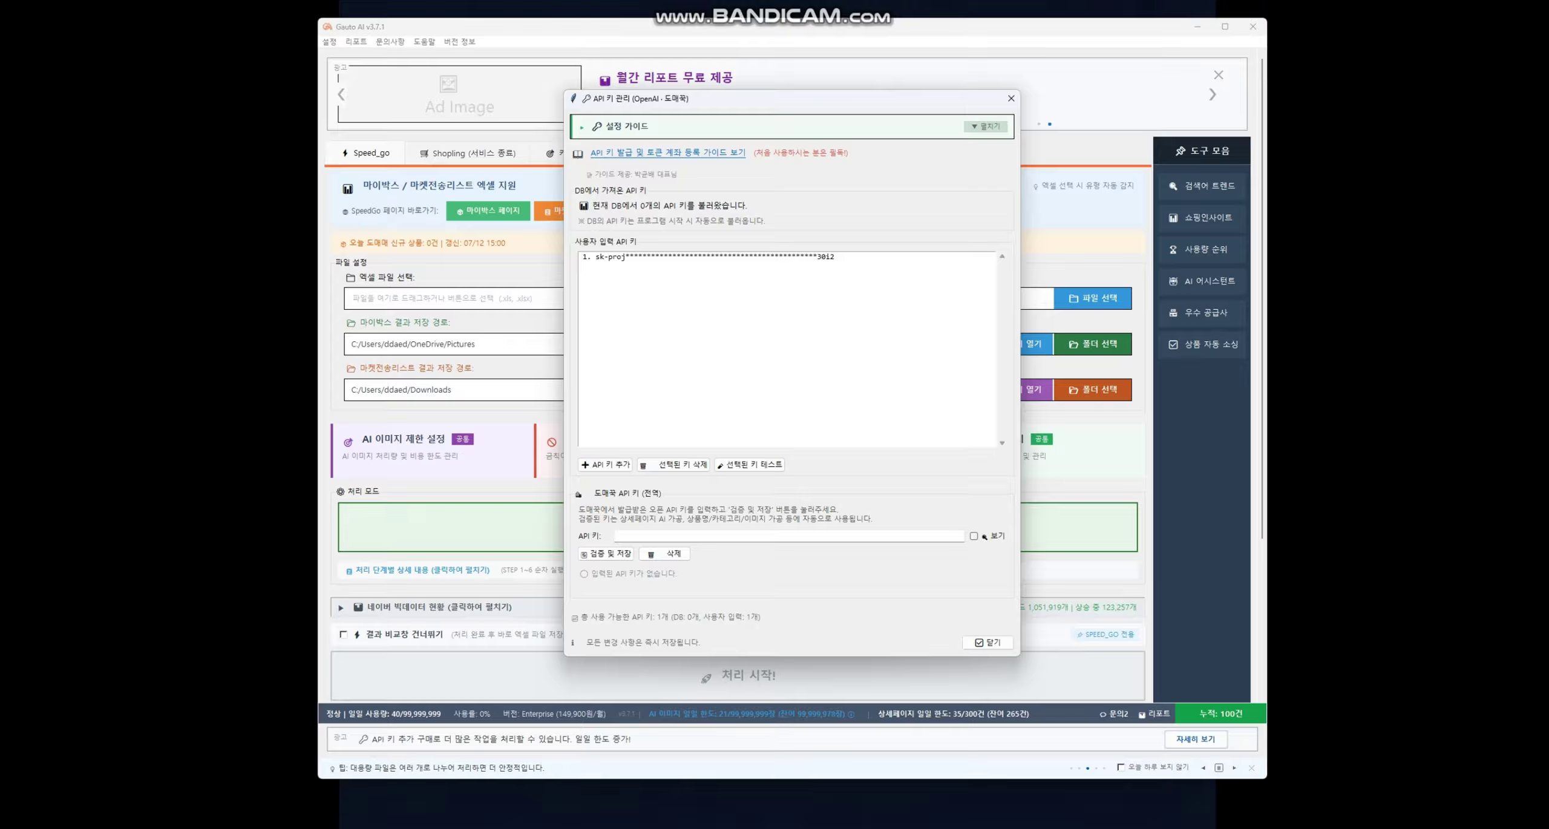
click(665, 537)
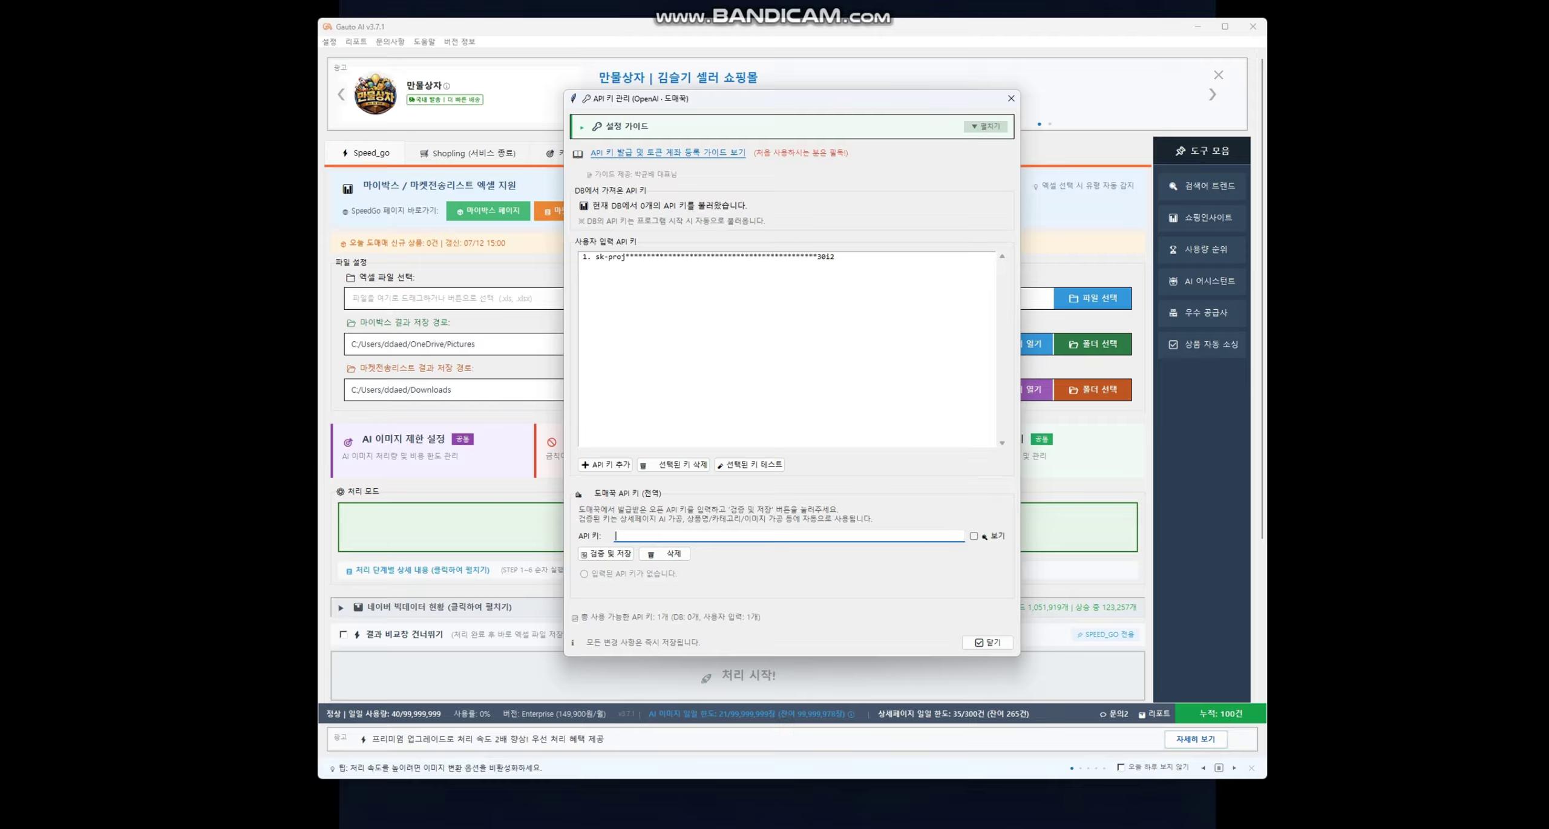
- Switch to the Domeggook page in Chrome and open the 스피드고전송기 (Speedgo Transmitter) site
key(alt+Tab)
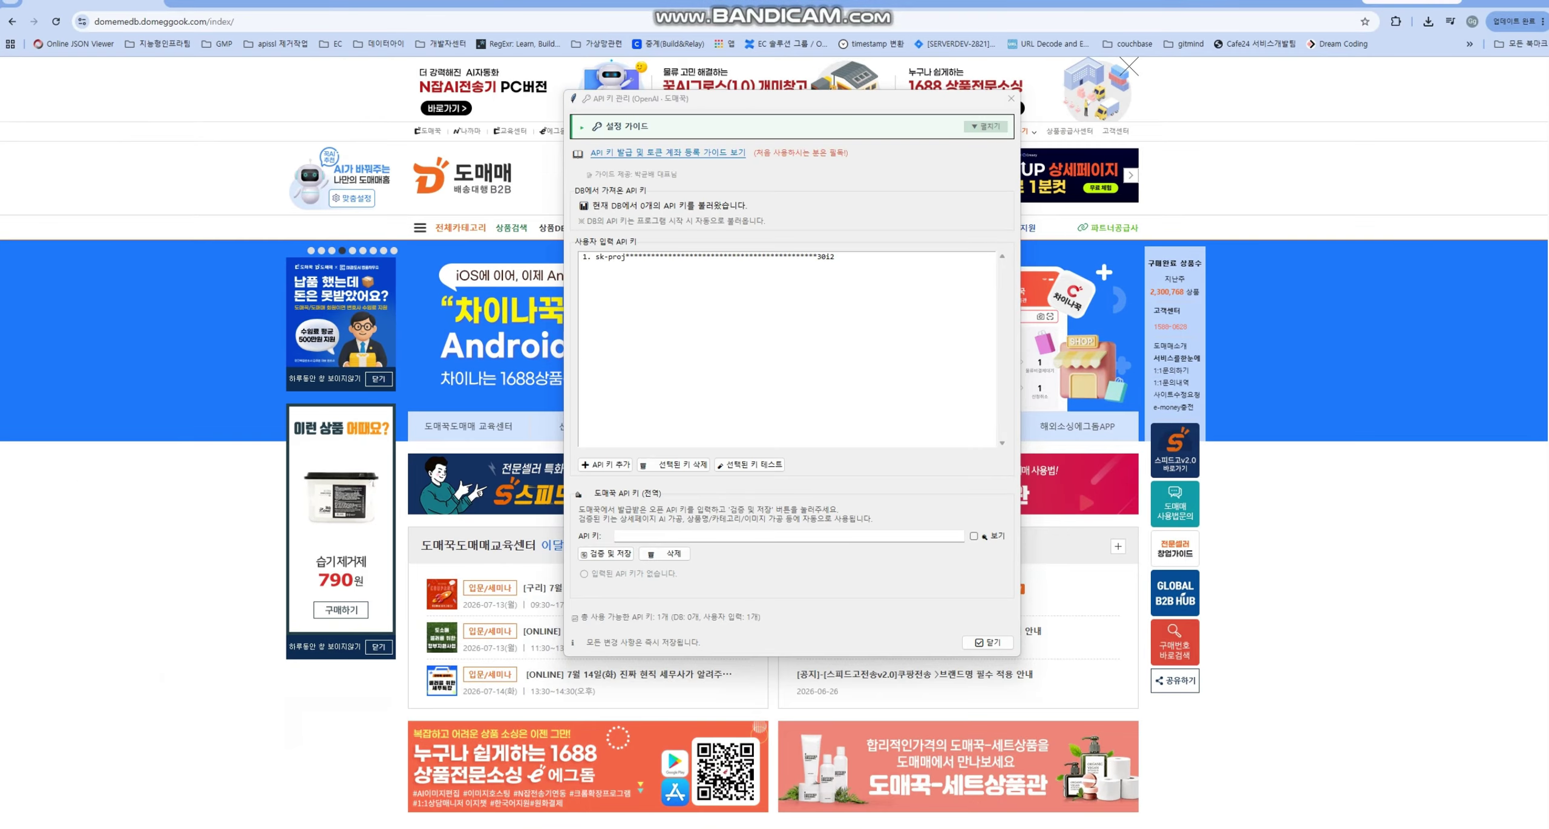
key(alt+Tab)
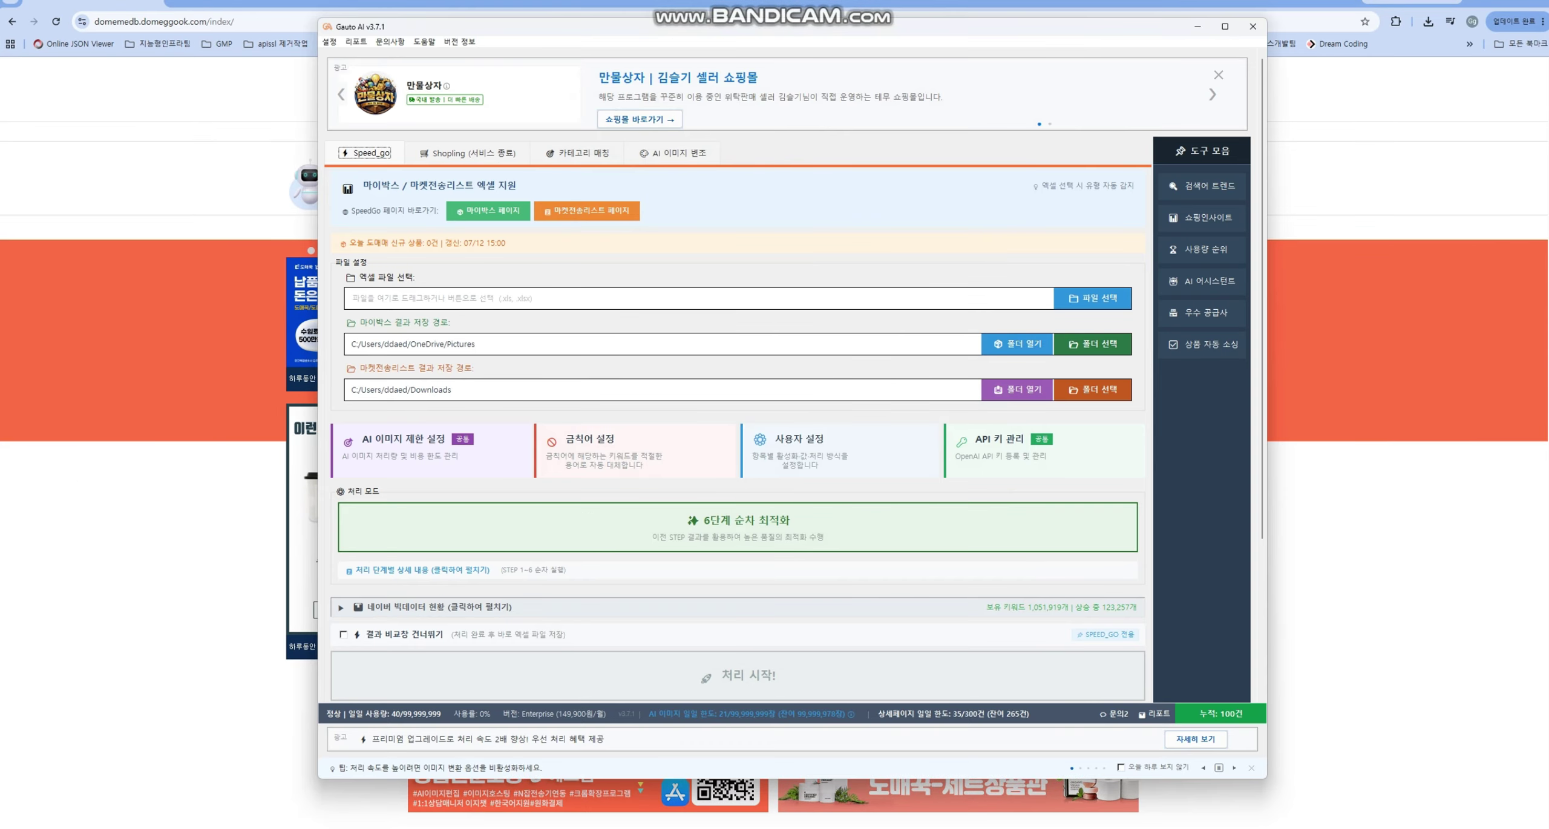
click(1197, 26)
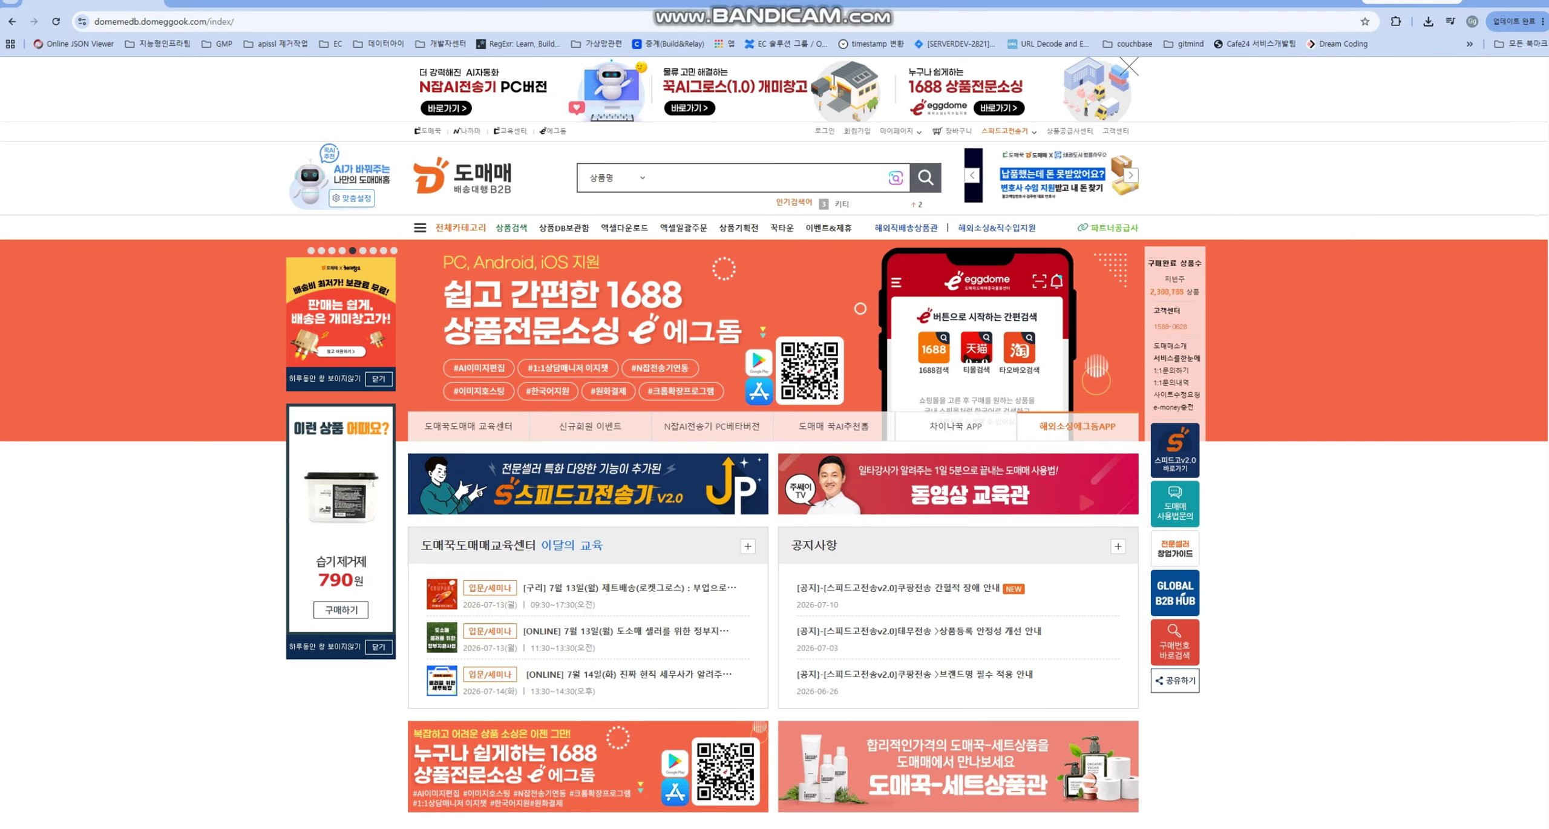
click(1007, 148)
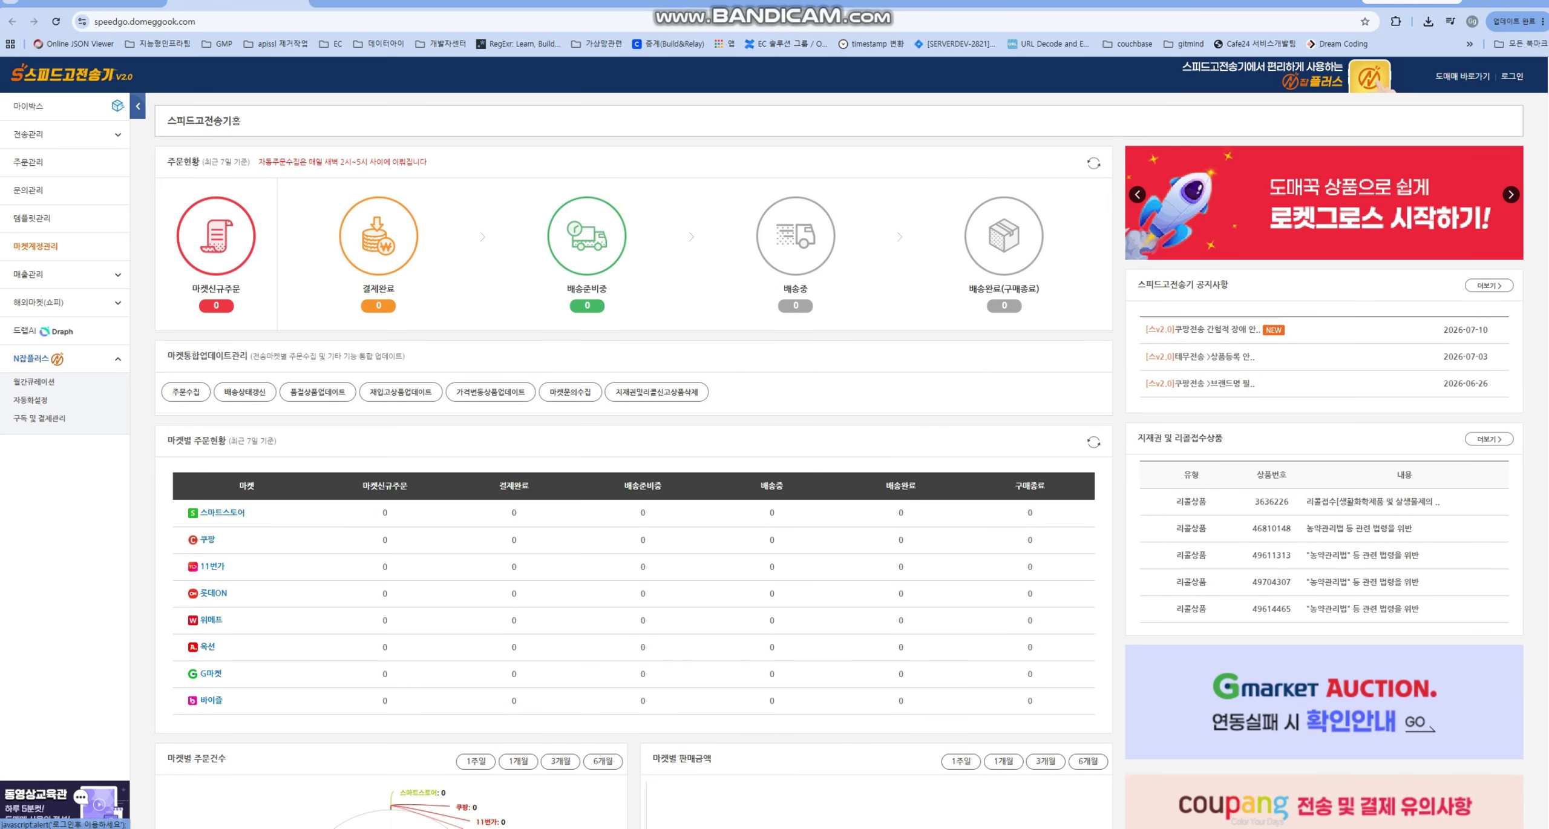
- Log into Speedgo Transmitter by entering the seller account ID and password
click(35, 246)
click(881, 98)
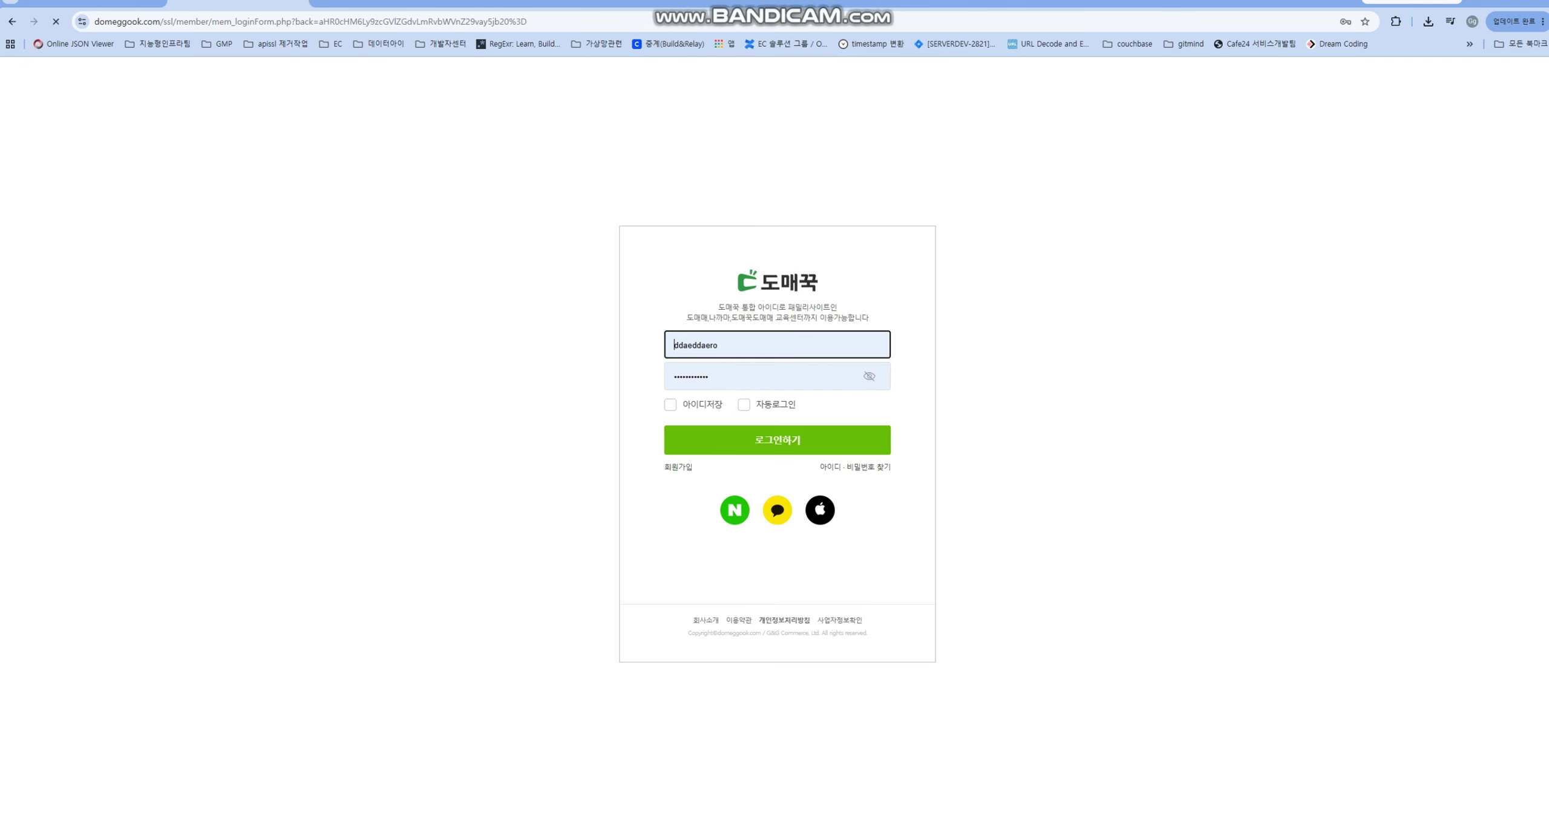
key(BackSpace)
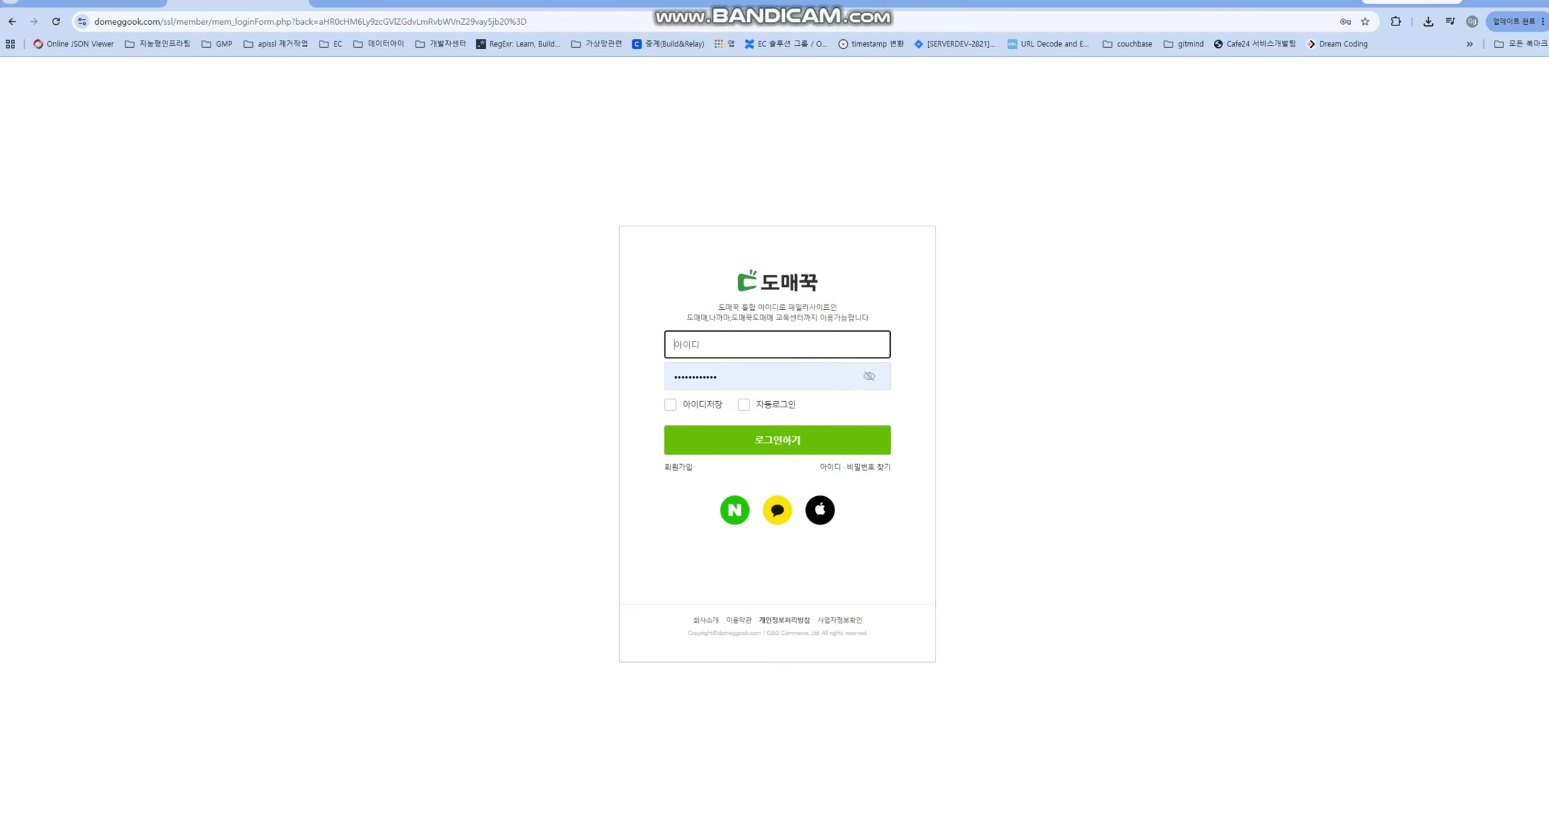
text(jkluio27)
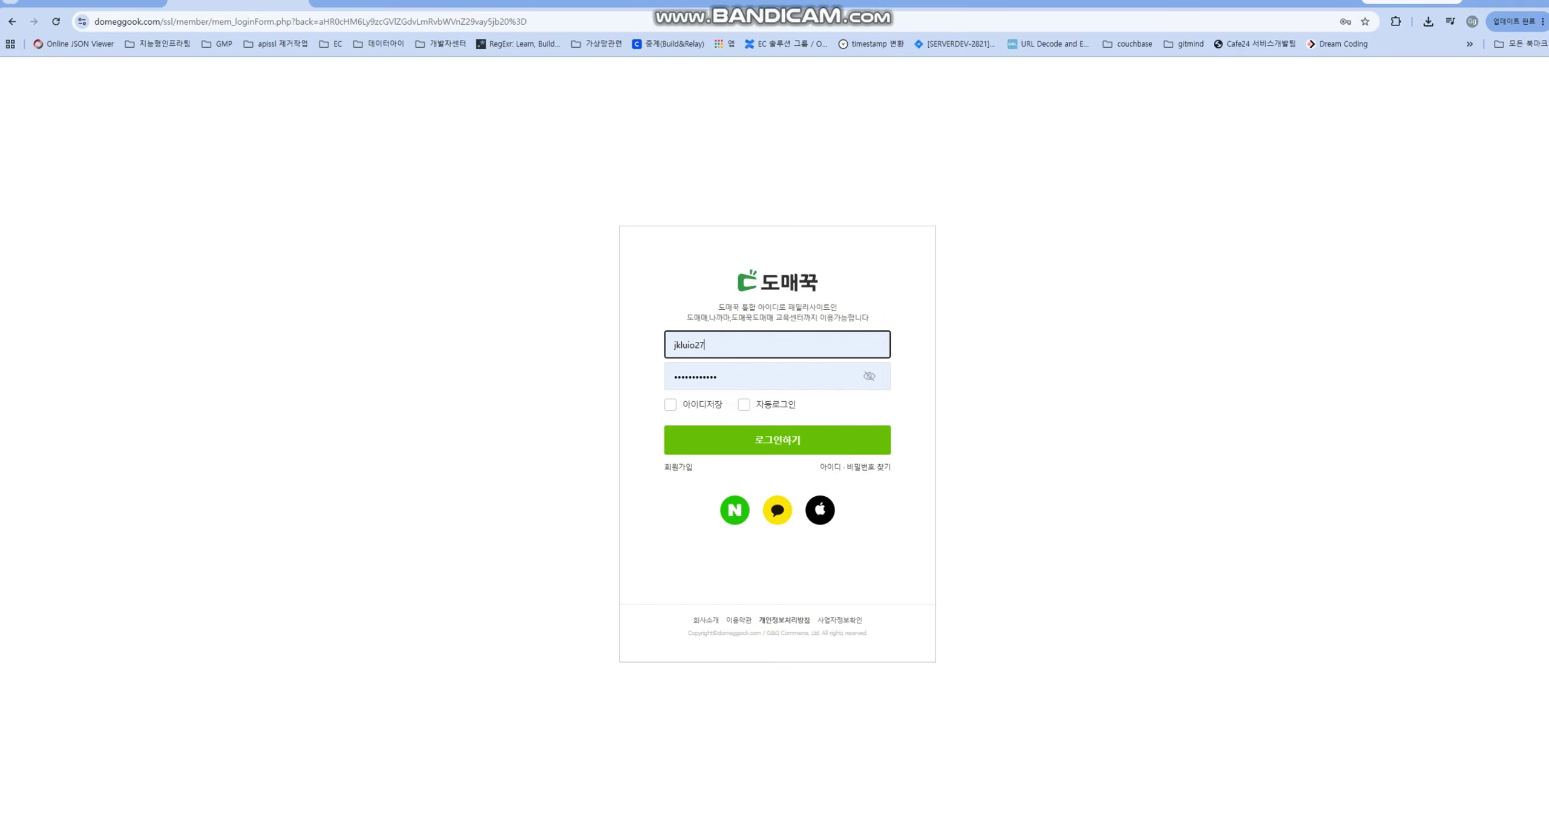
key(Tab)
key(BackSpace)
text(*****)
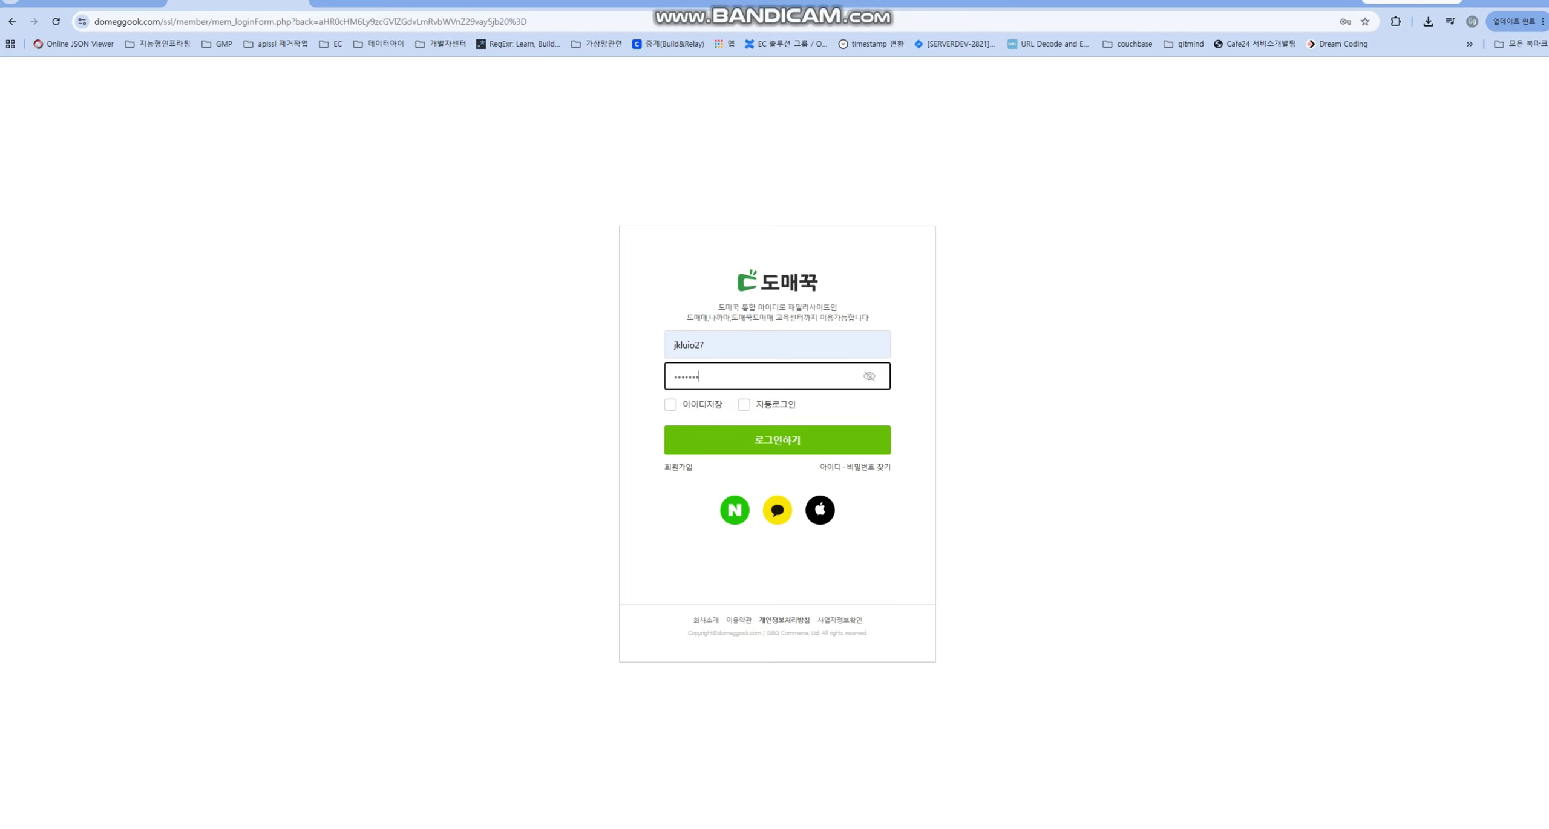
text(*****)
key(Return)
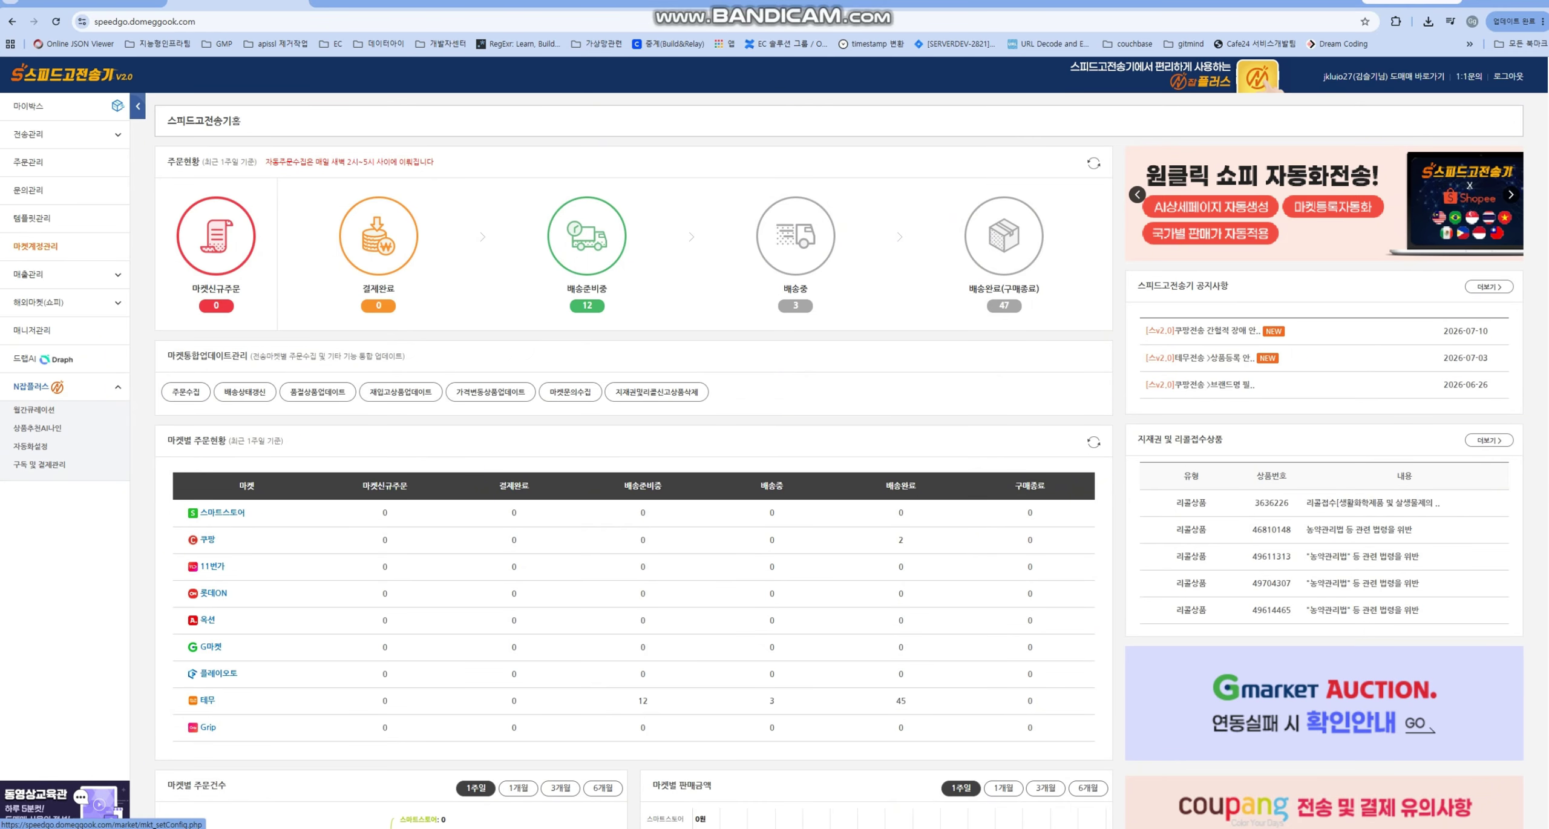
- Open 마켓계정관리 and select the 도매꾹 API KEY value for copying
click(36, 245)
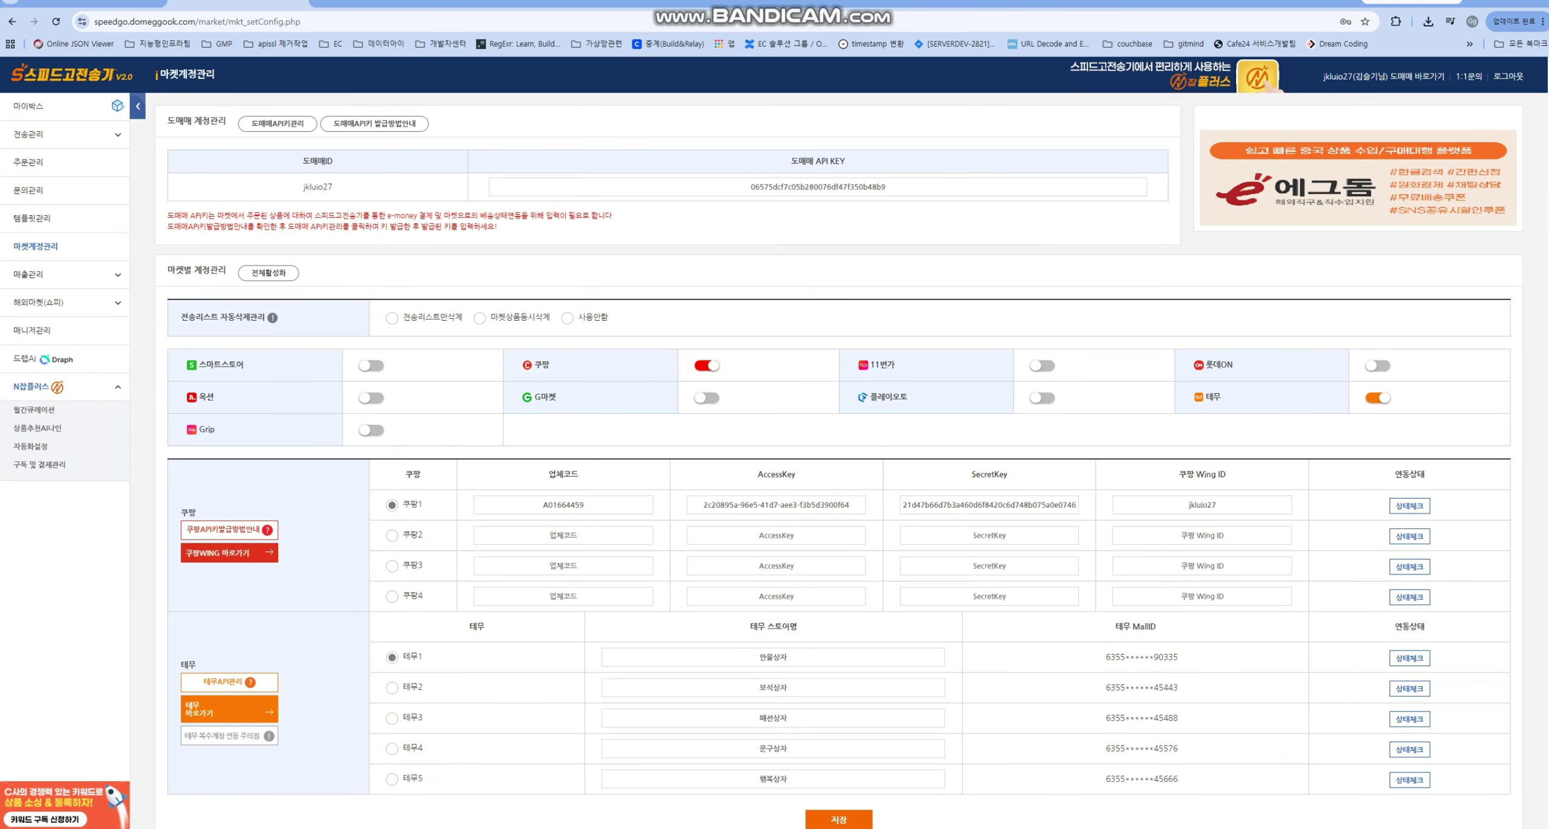
drag(886, 186, 754, 187)
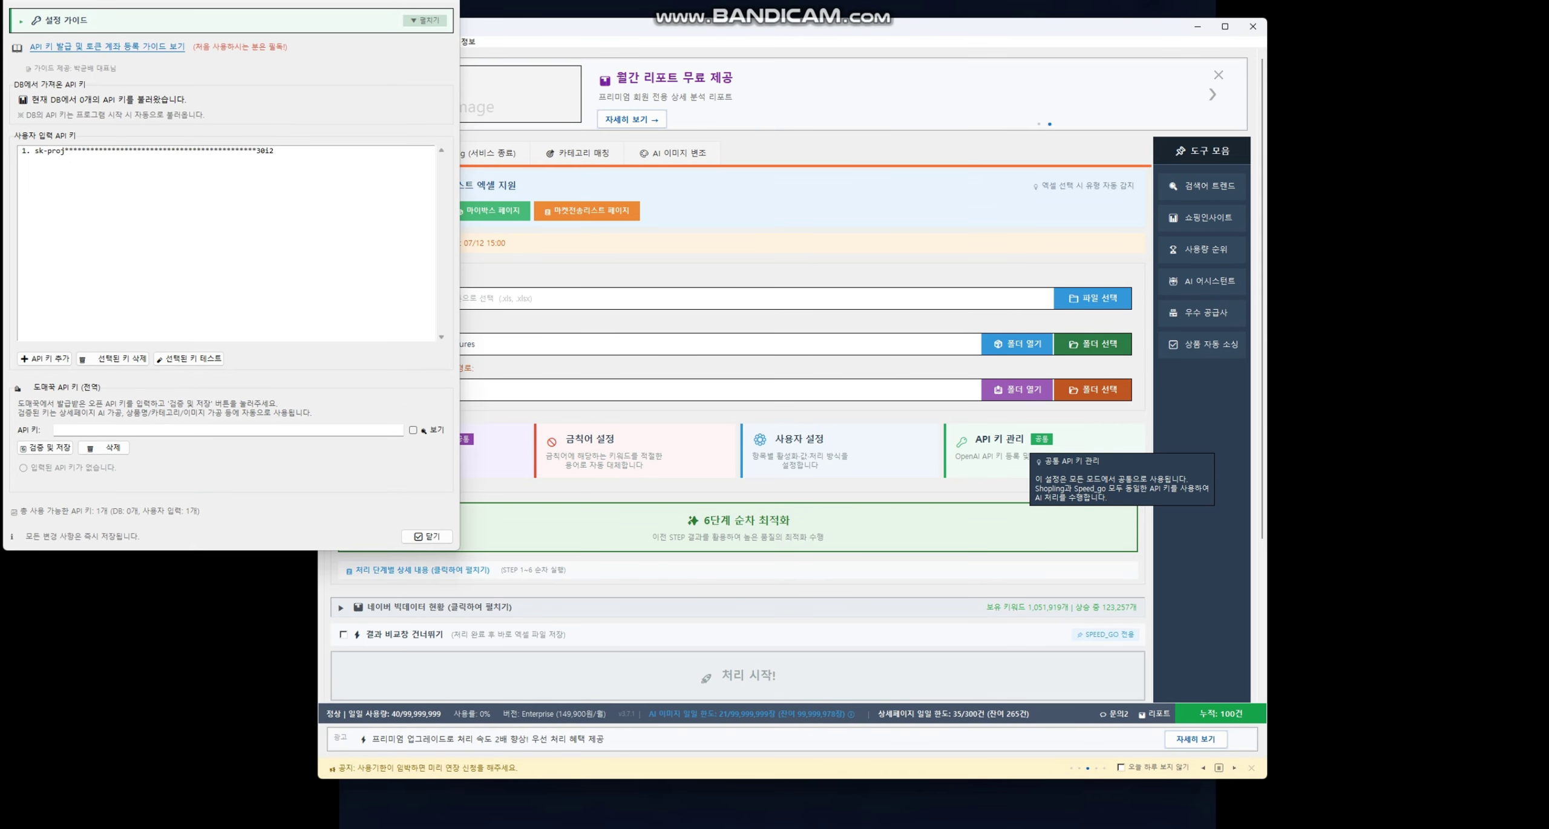
- Paste the Domeggook API key, verify and save it, then reopen 사용자 설정
key(ctrl+v)
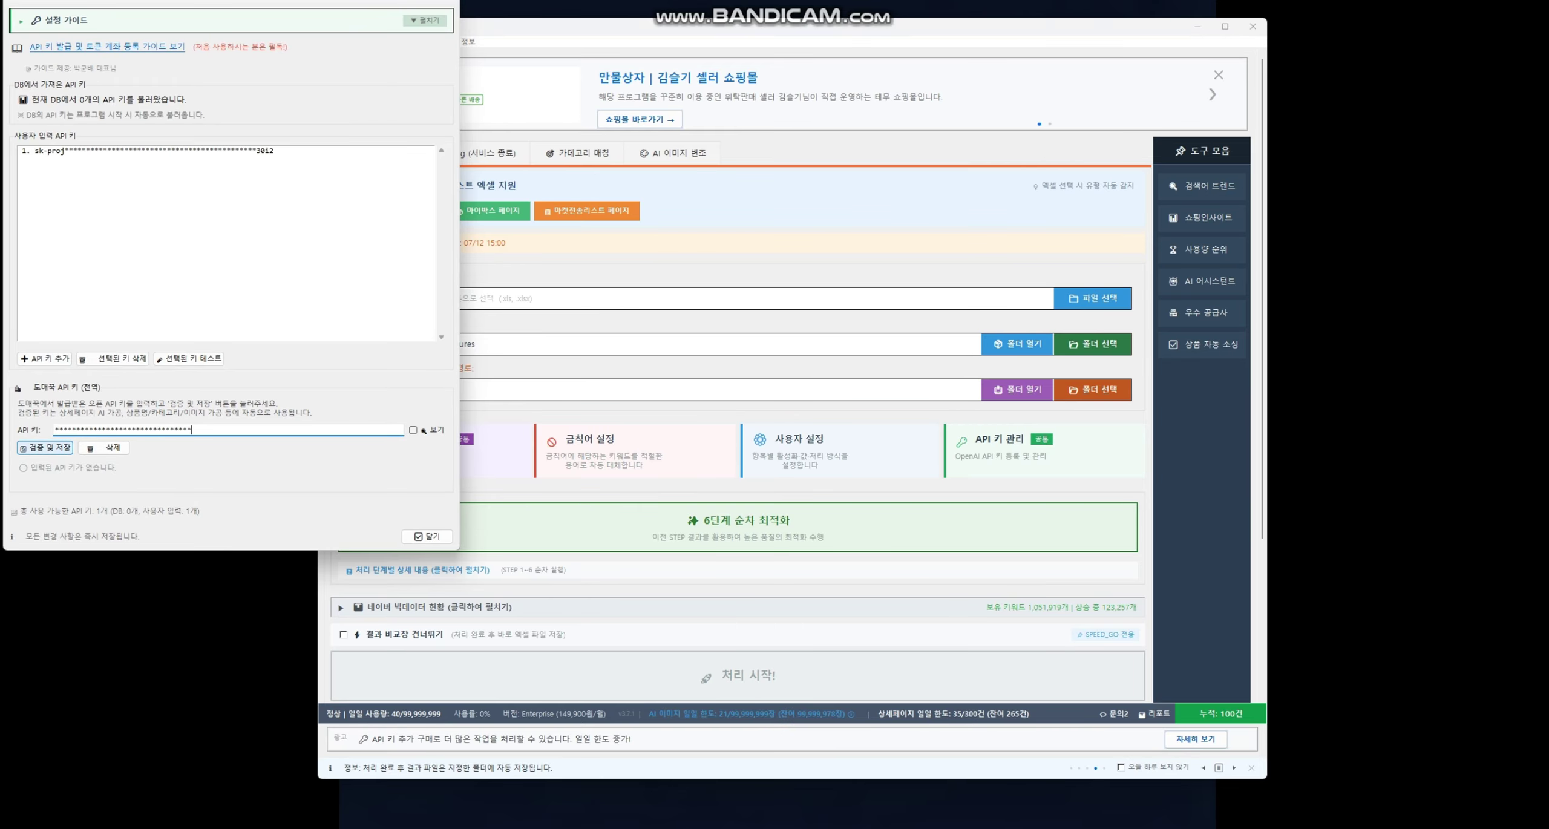
click(46, 447)
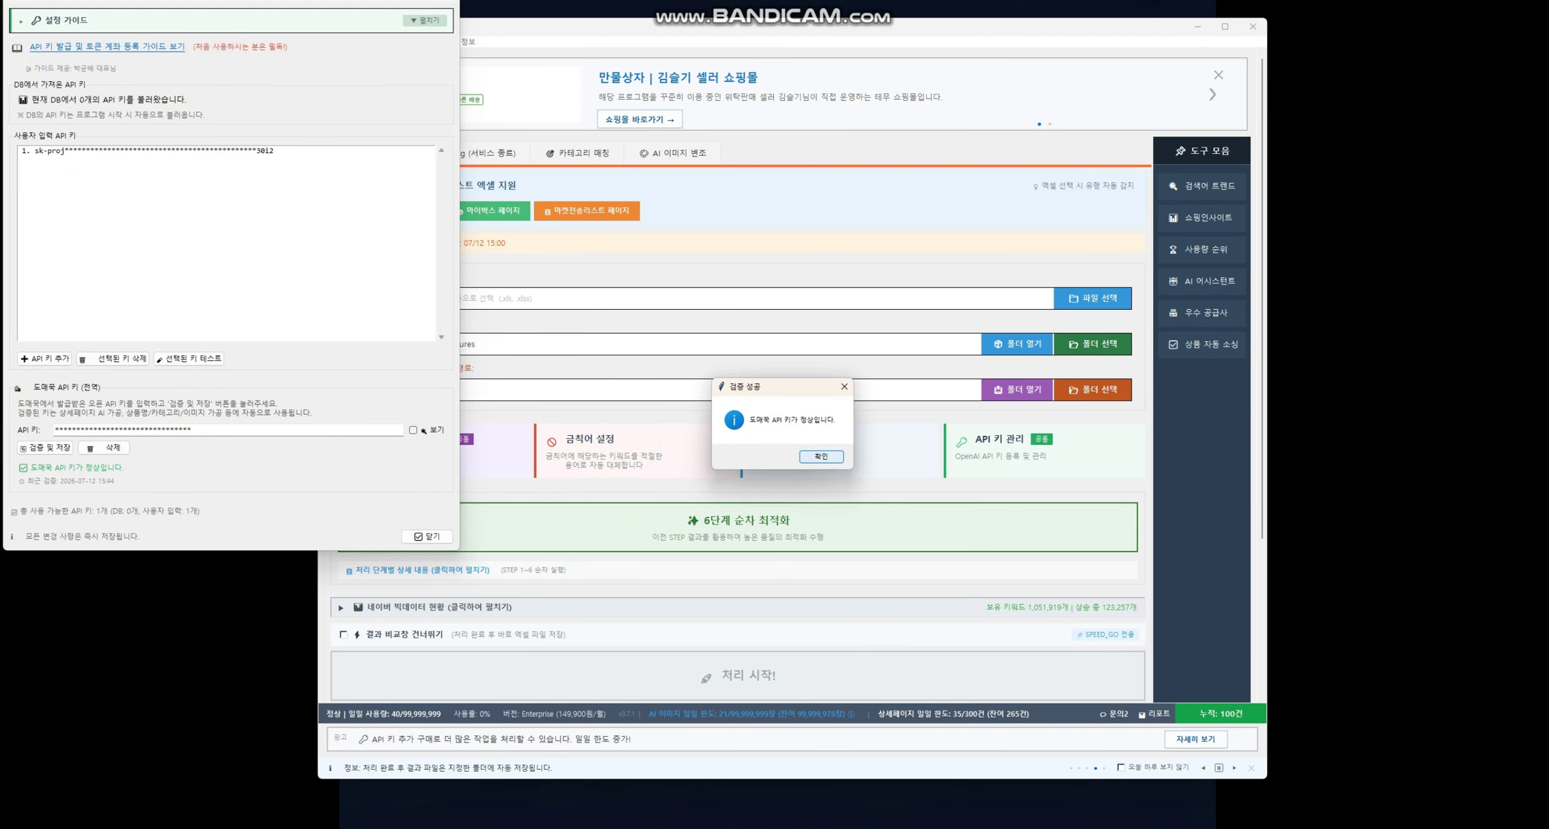
key(Return)
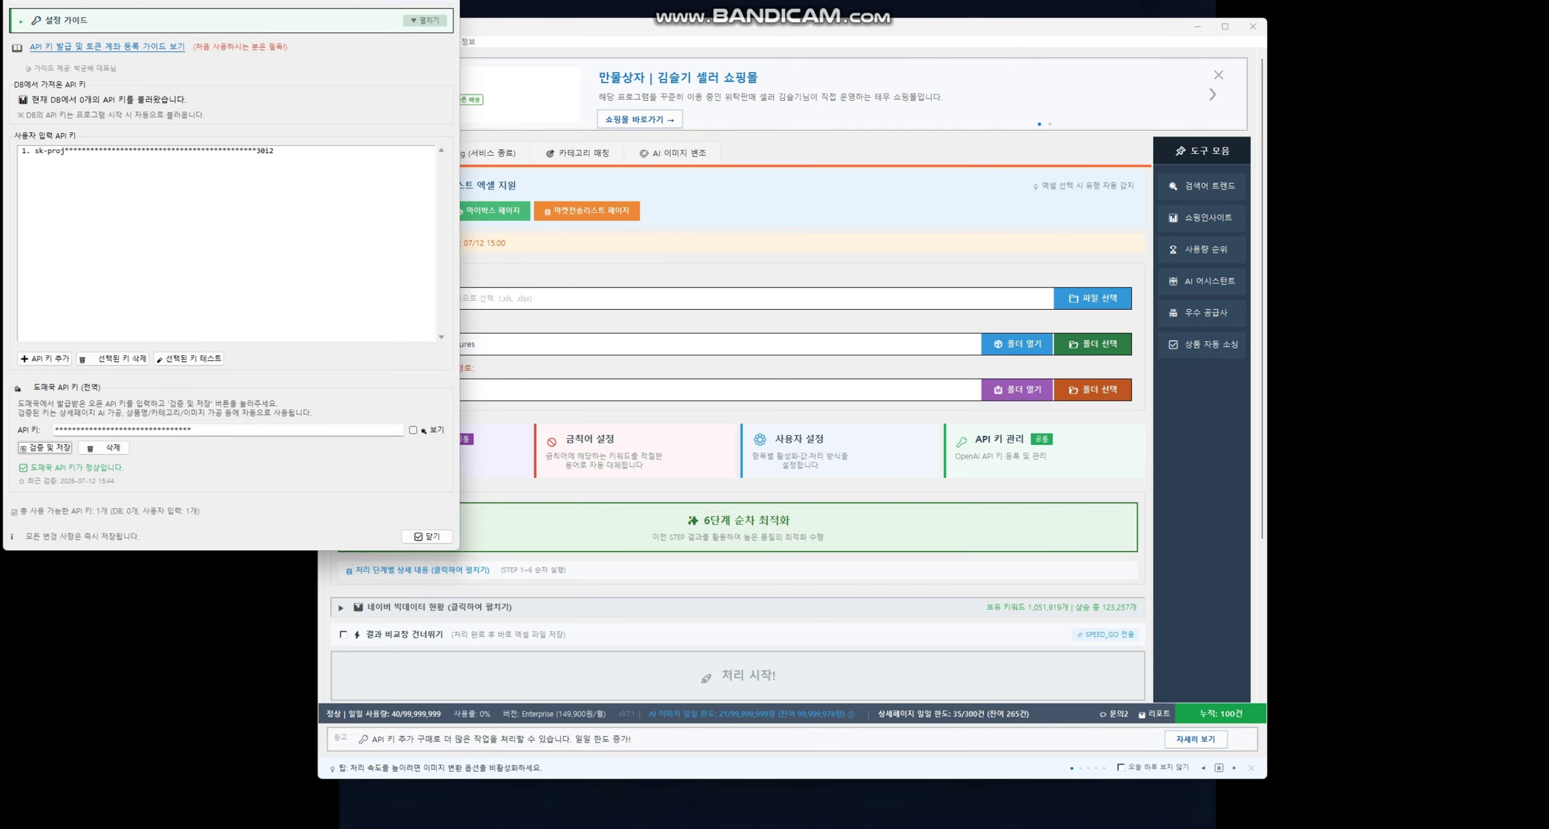
click(426, 536)
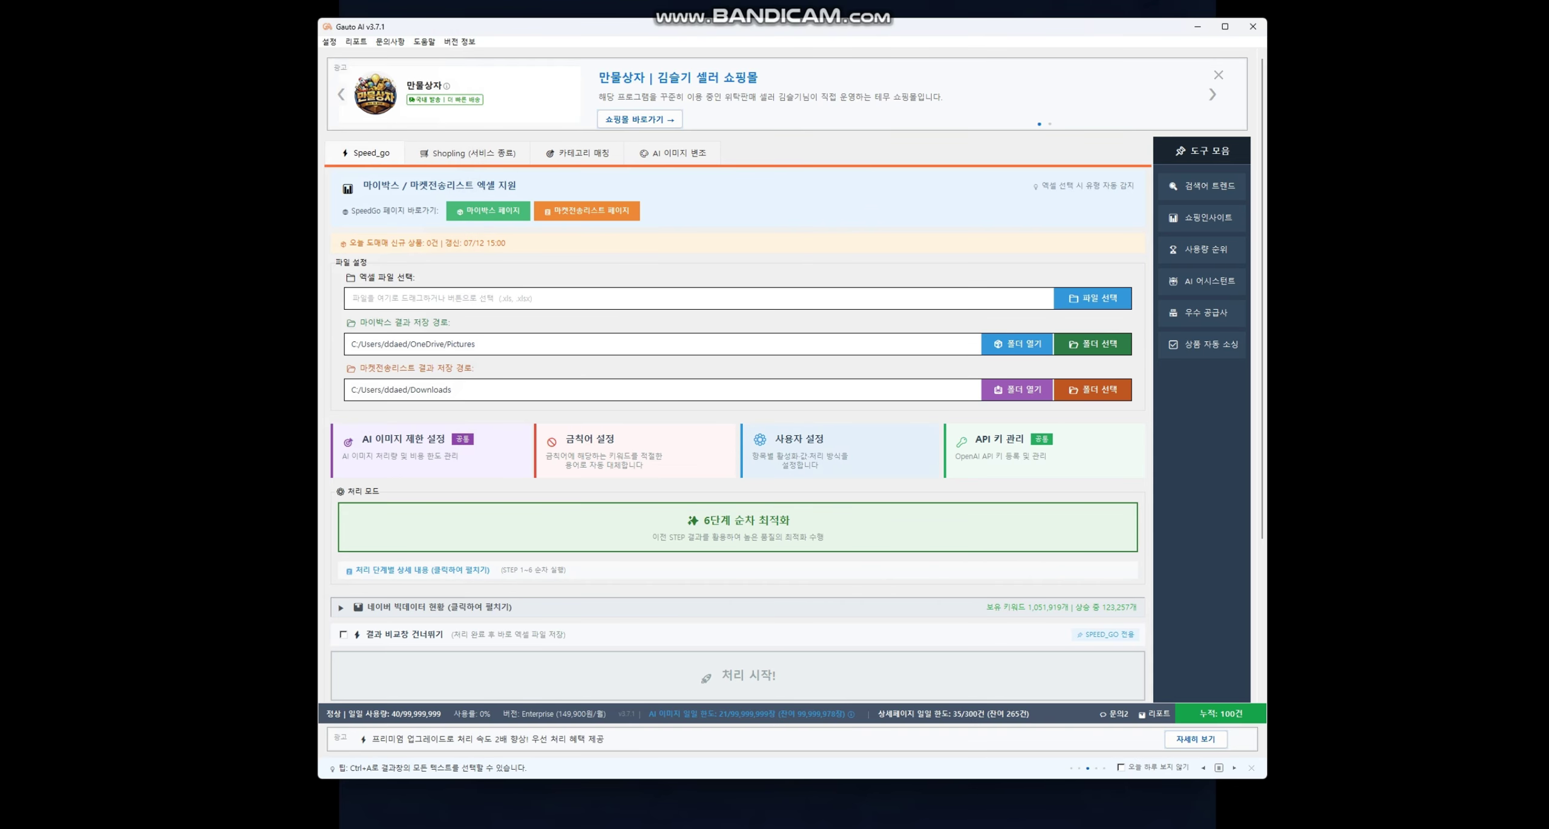
click(807, 463)
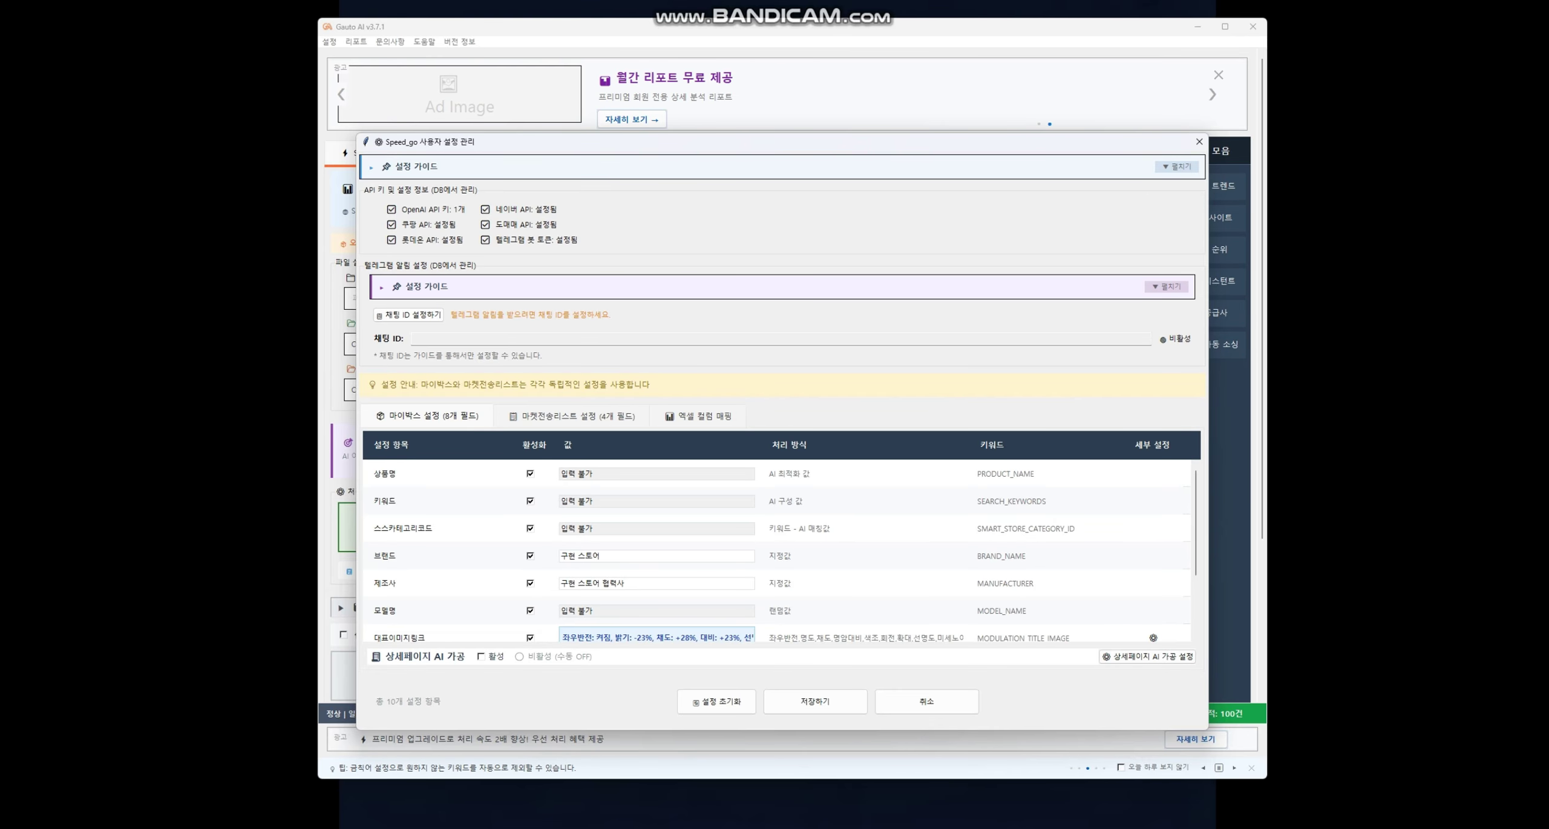
- Tick the 활성 checkbox beside 상세페이지 AI 가공 in the 사용자 설정 관리 dialog
click(482, 656)
key(space)
key(space)
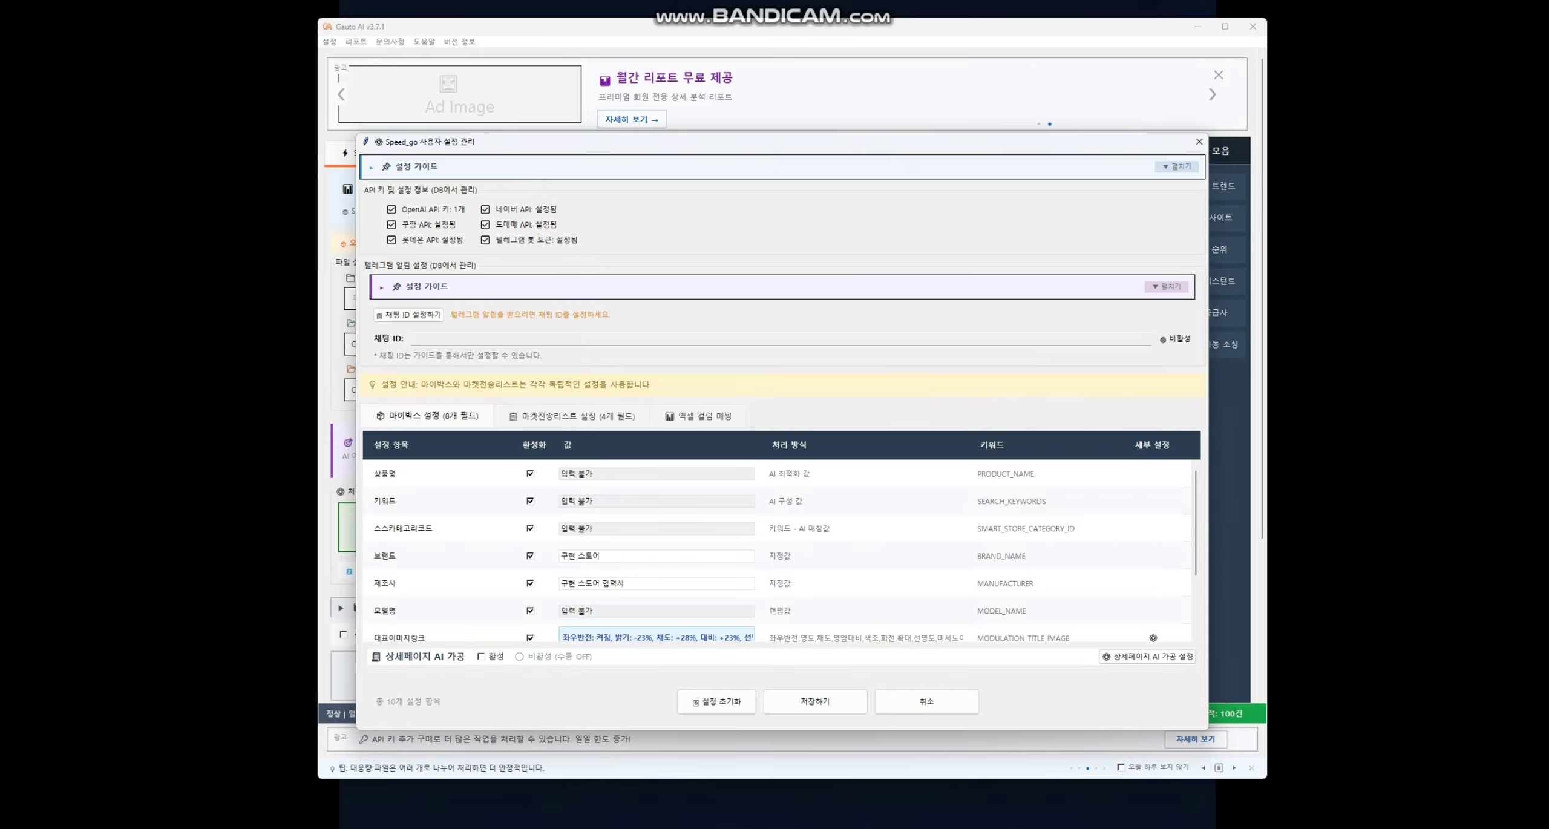
drag(714, 143, 864, 721)
drag(713, 723, 636, 112)
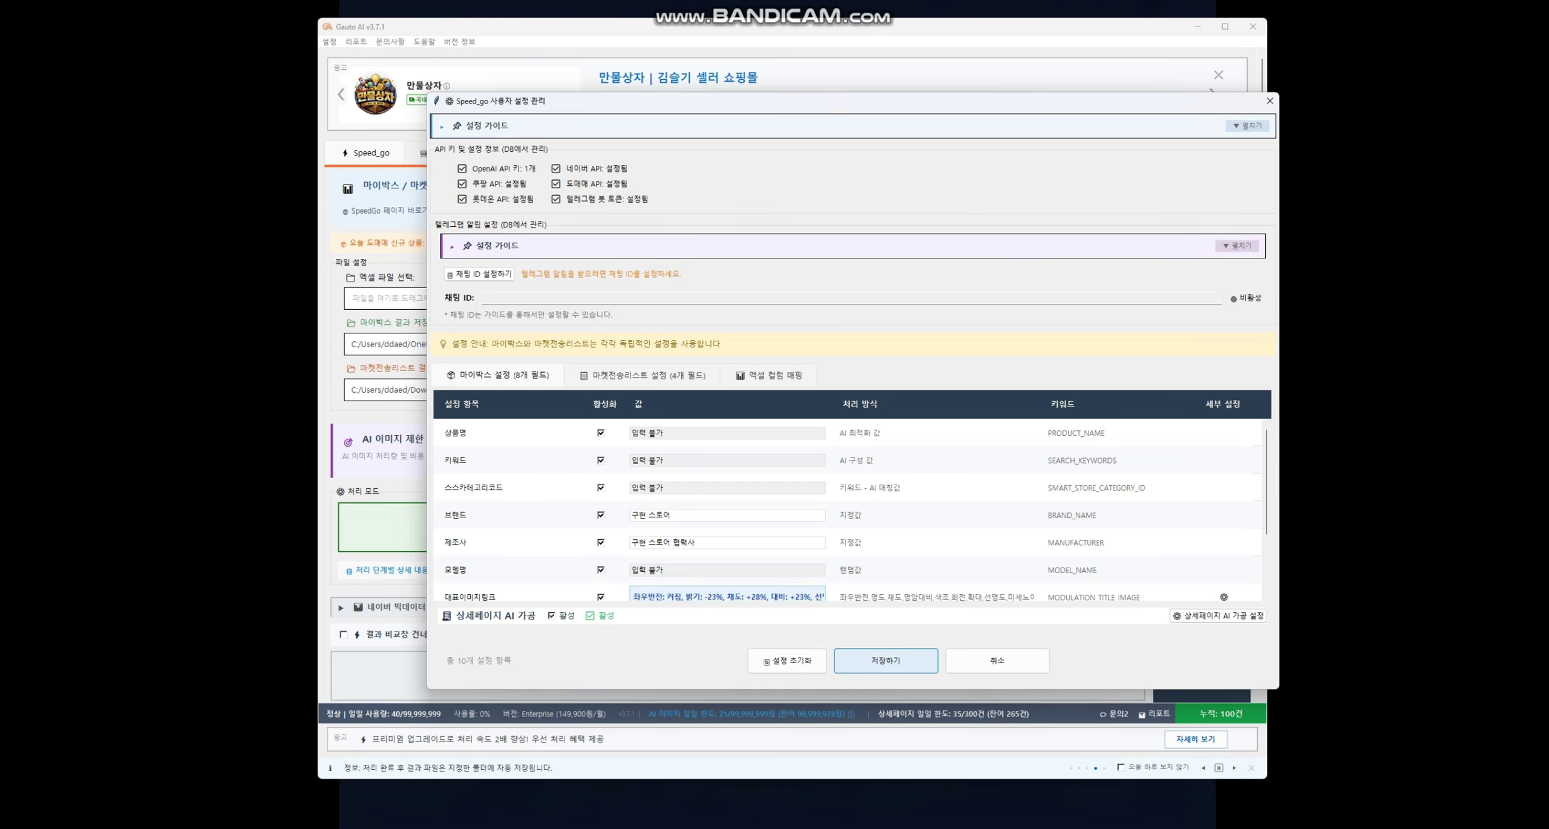
- Save with 저장하기 and reopen 사용자 설정 to confirm 상세페이지 AI 가공 stays 활성
click(885, 660)
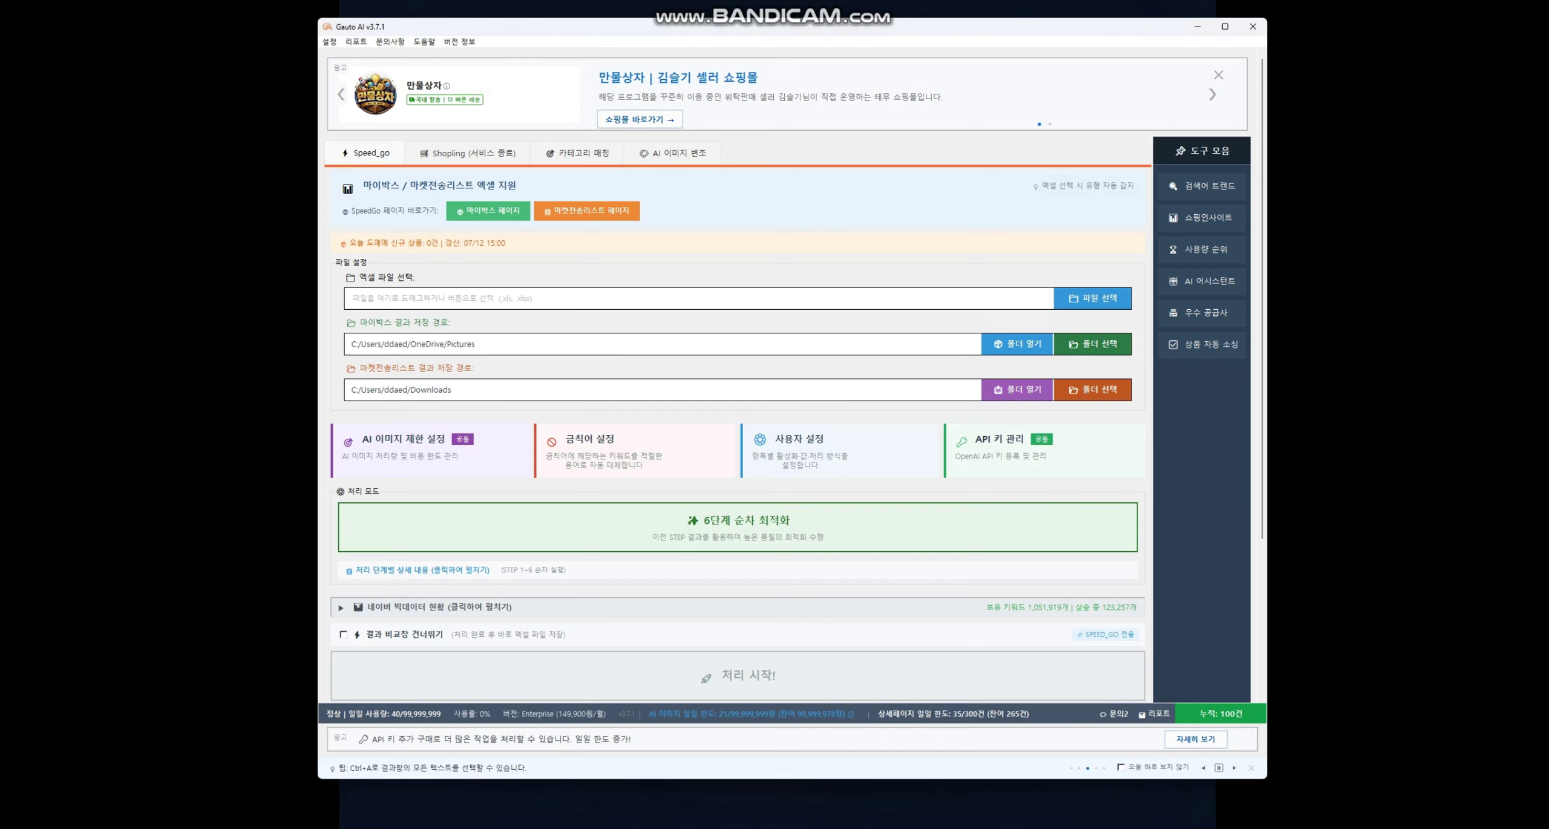
click(841, 450)
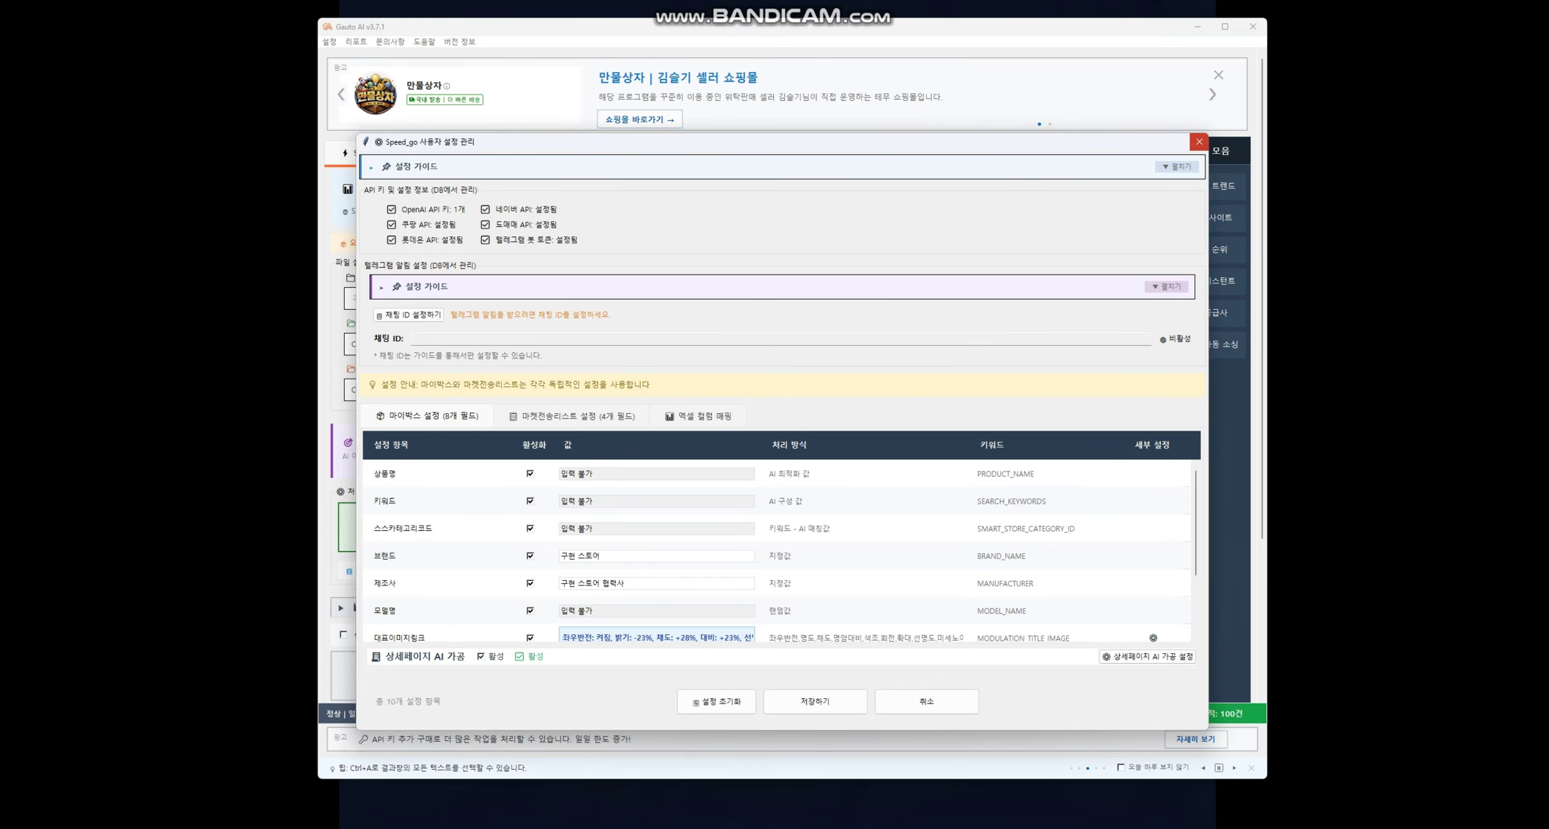
click(1199, 141)
click(781, 469)
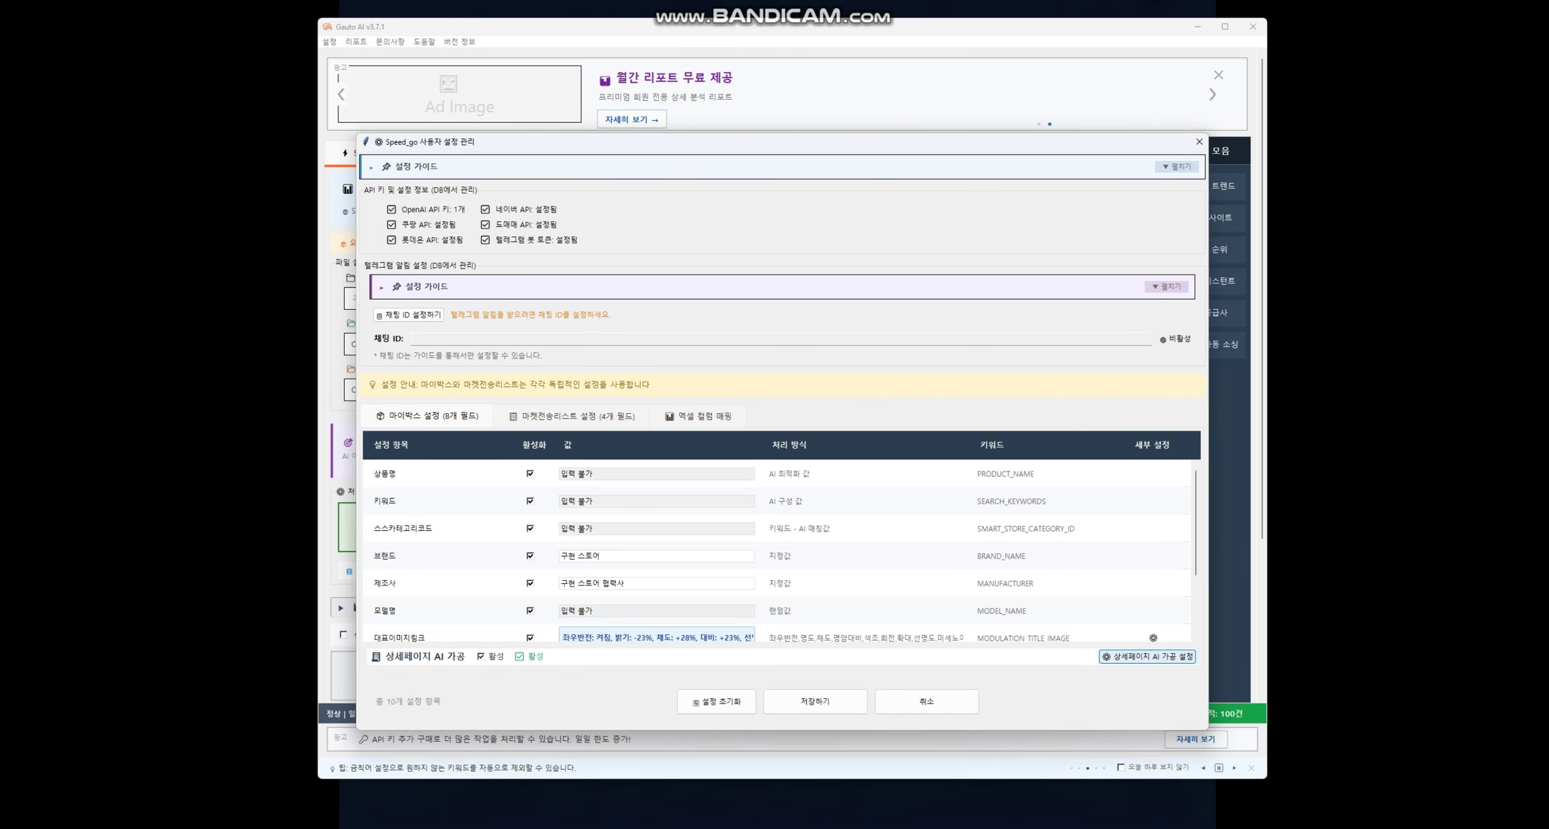
- Open 상세페이지 AI 가공 설정 and choose 세부 설정 열기 in the v8.2.0 notice
click(1147, 656)
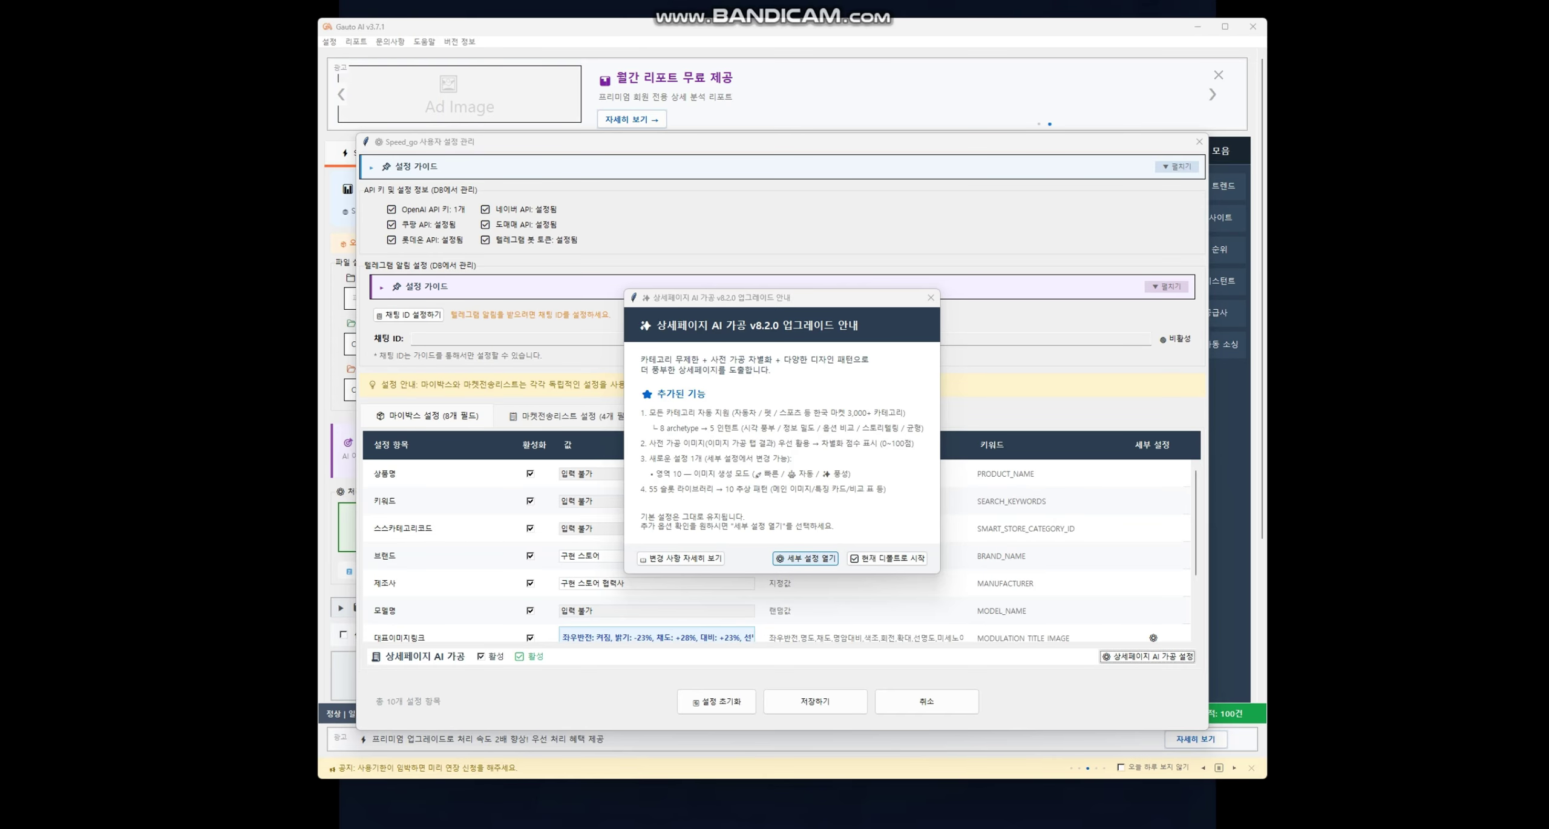
click(805, 558)
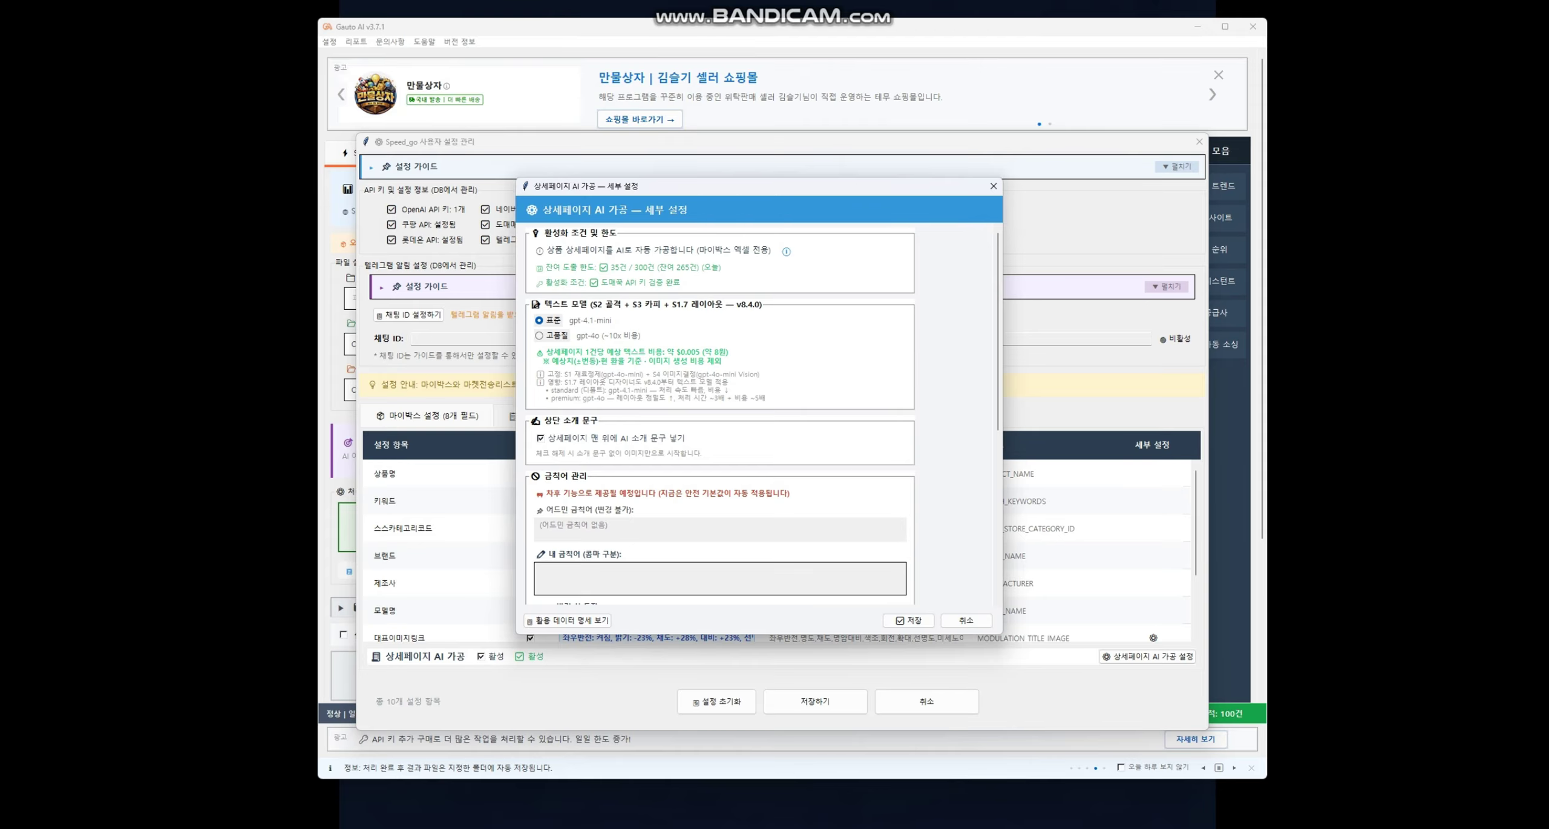
scroll(763, 415, down, 6)
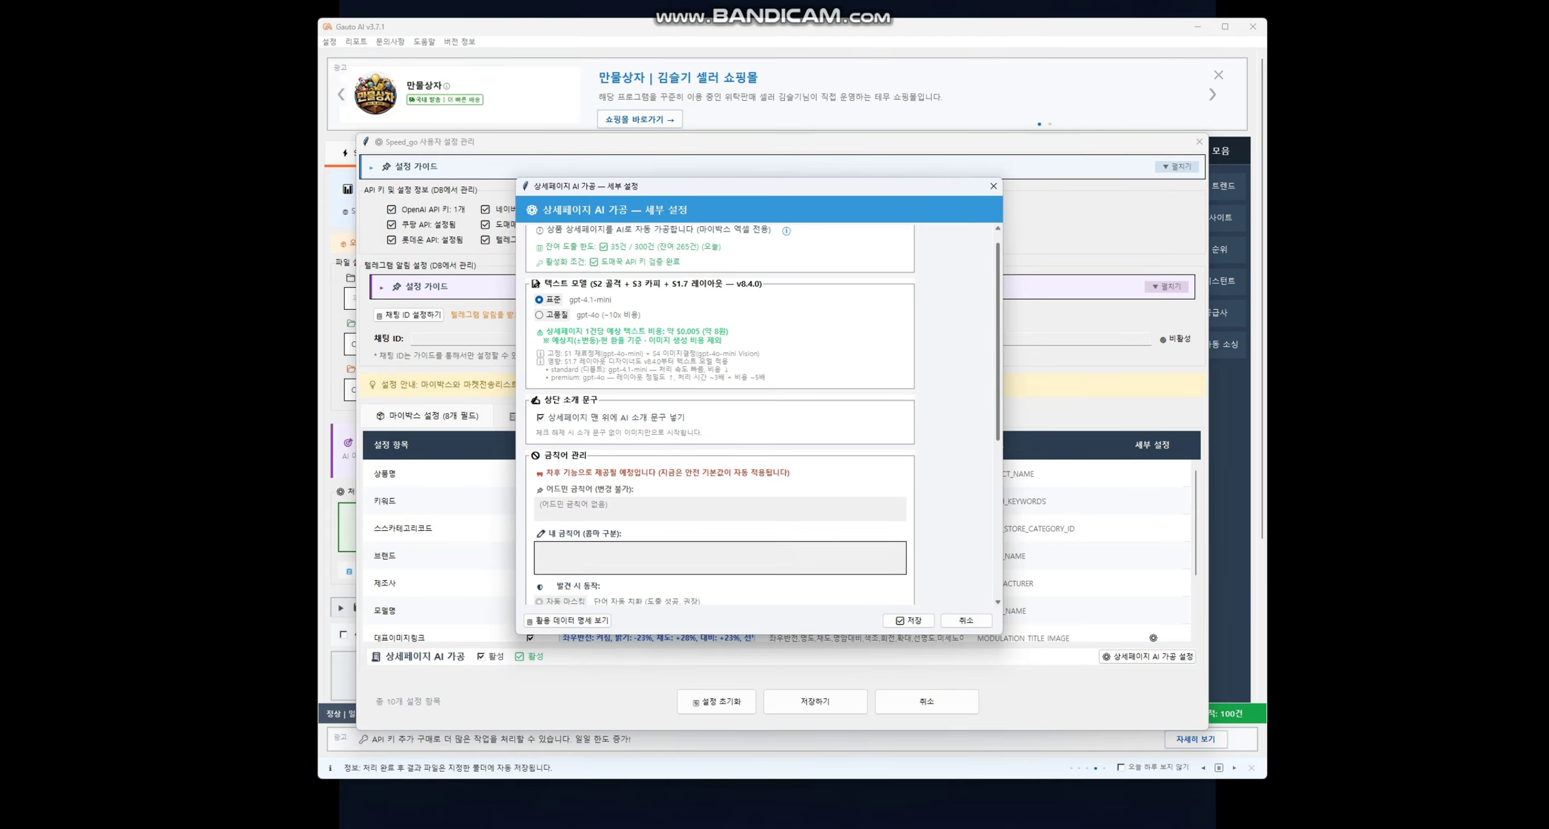
scroll(762, 415, up, 6)
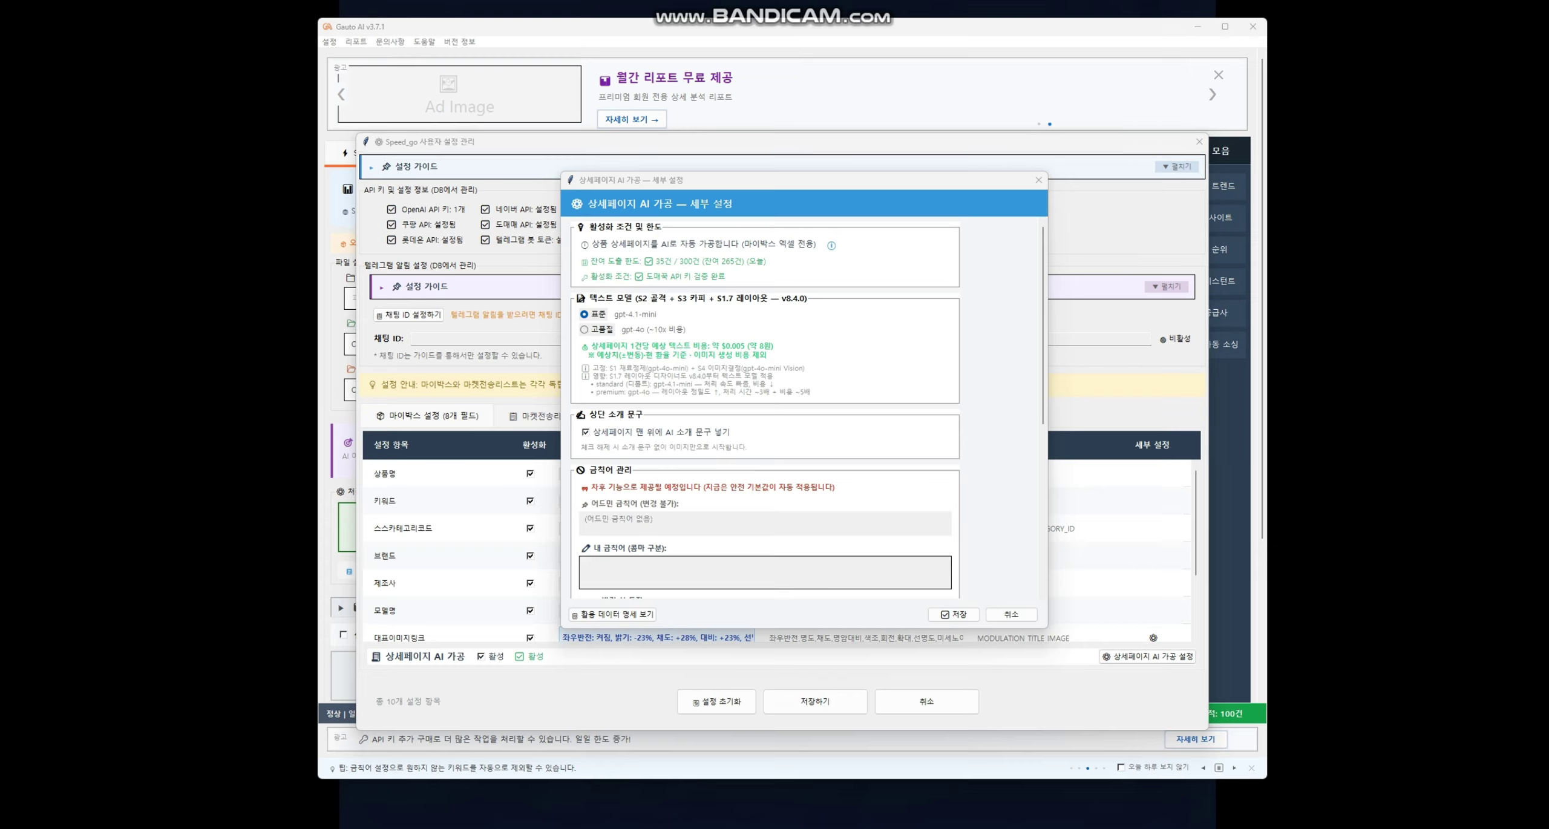
click(599, 330)
click(596, 314)
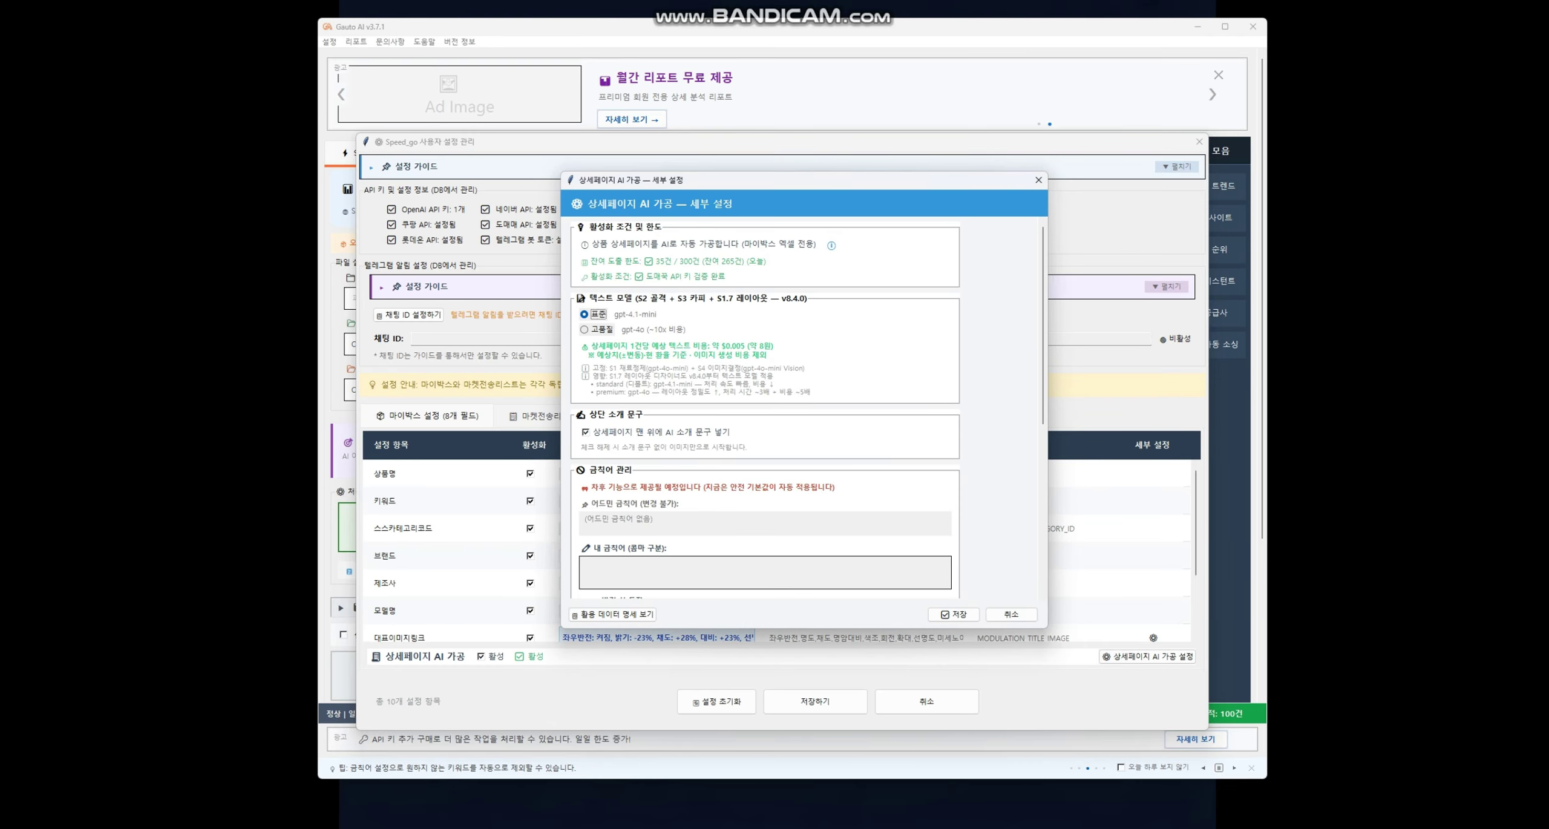
click(598, 329)
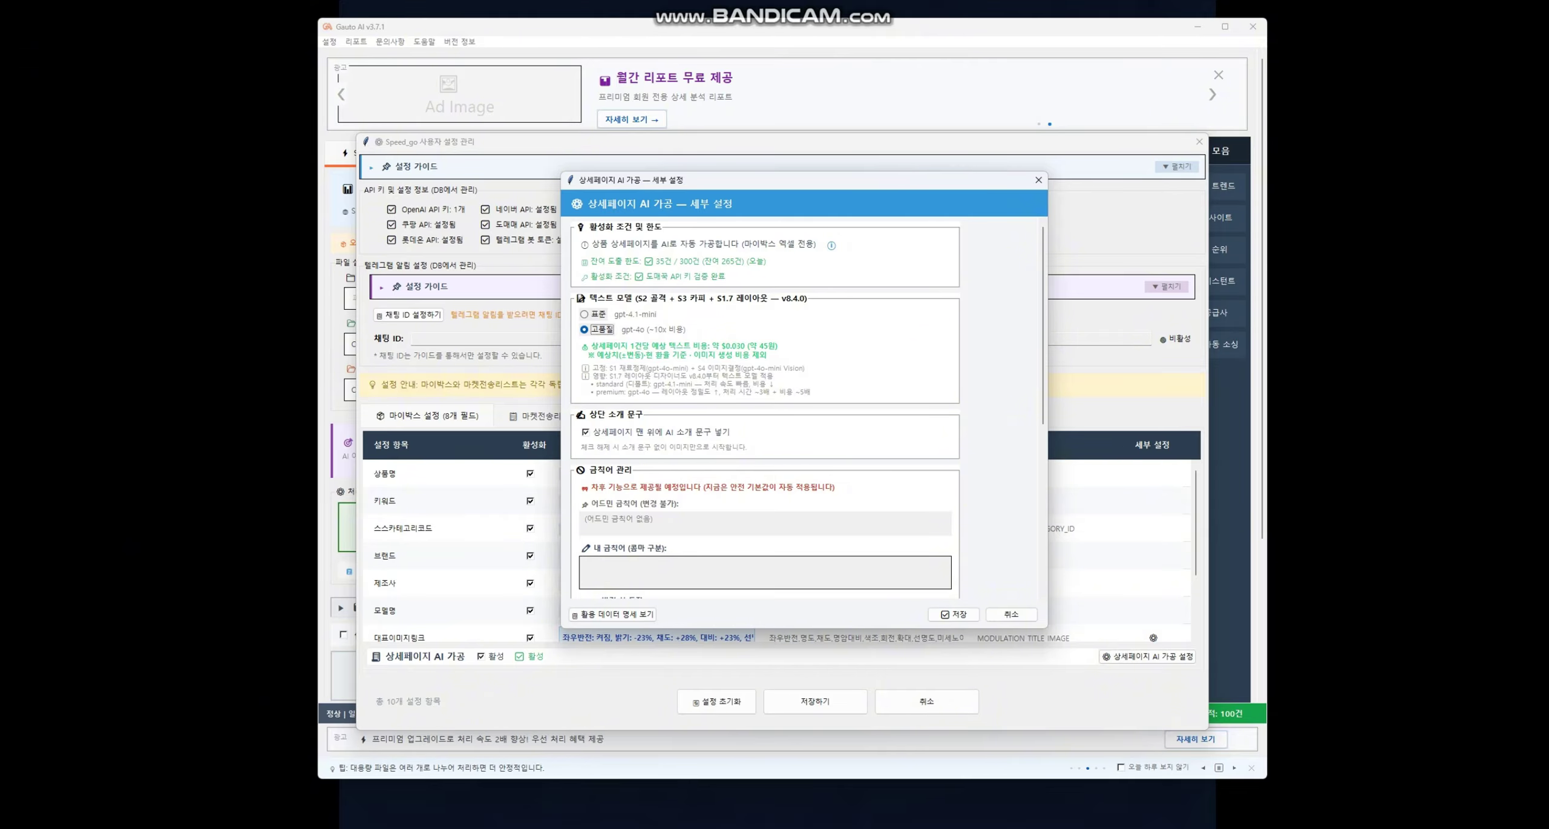
click(596, 314)
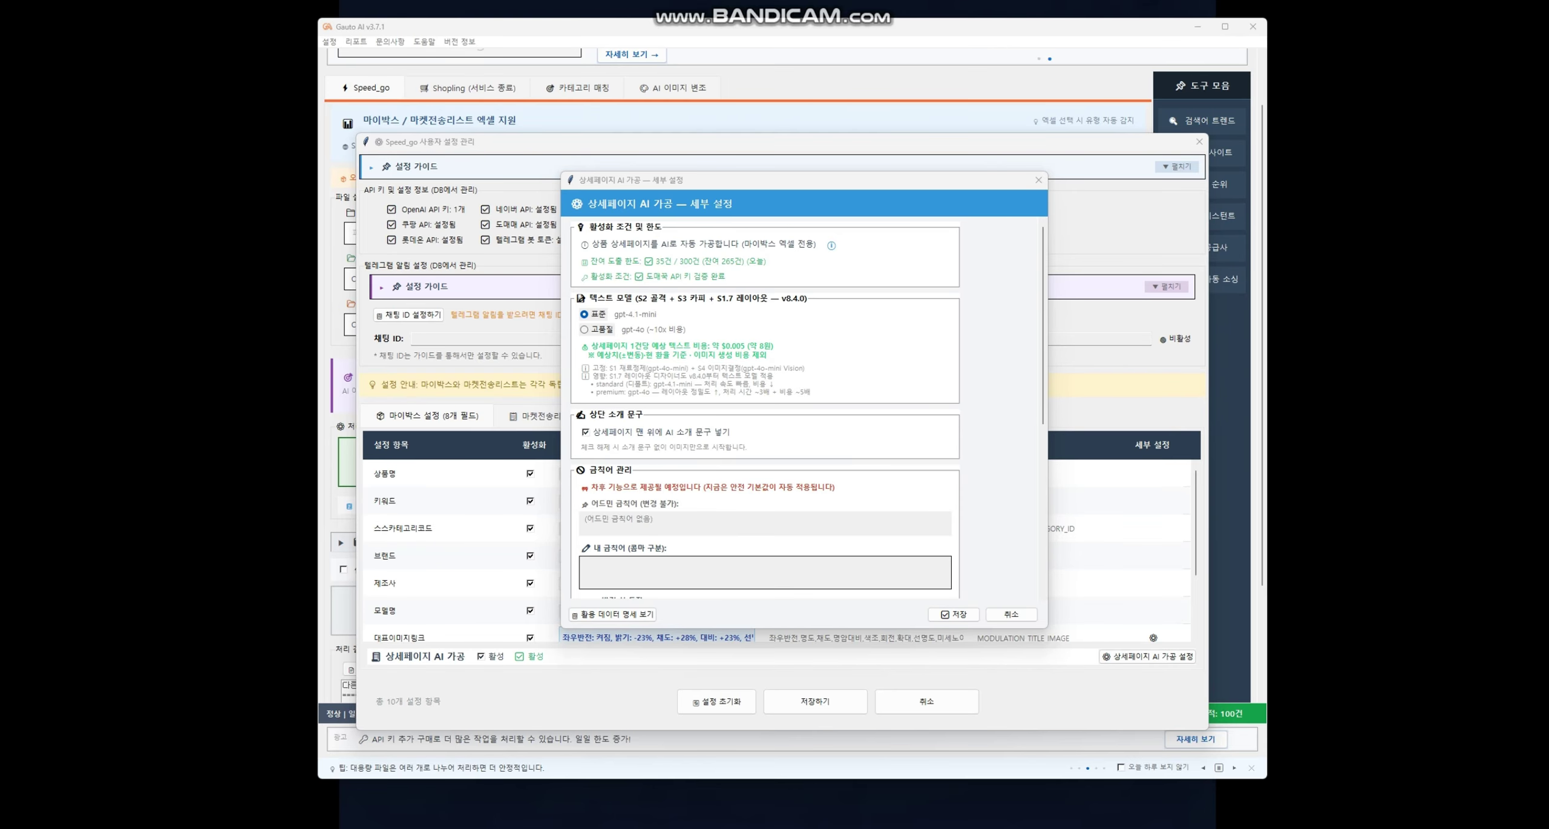
click(585, 431)
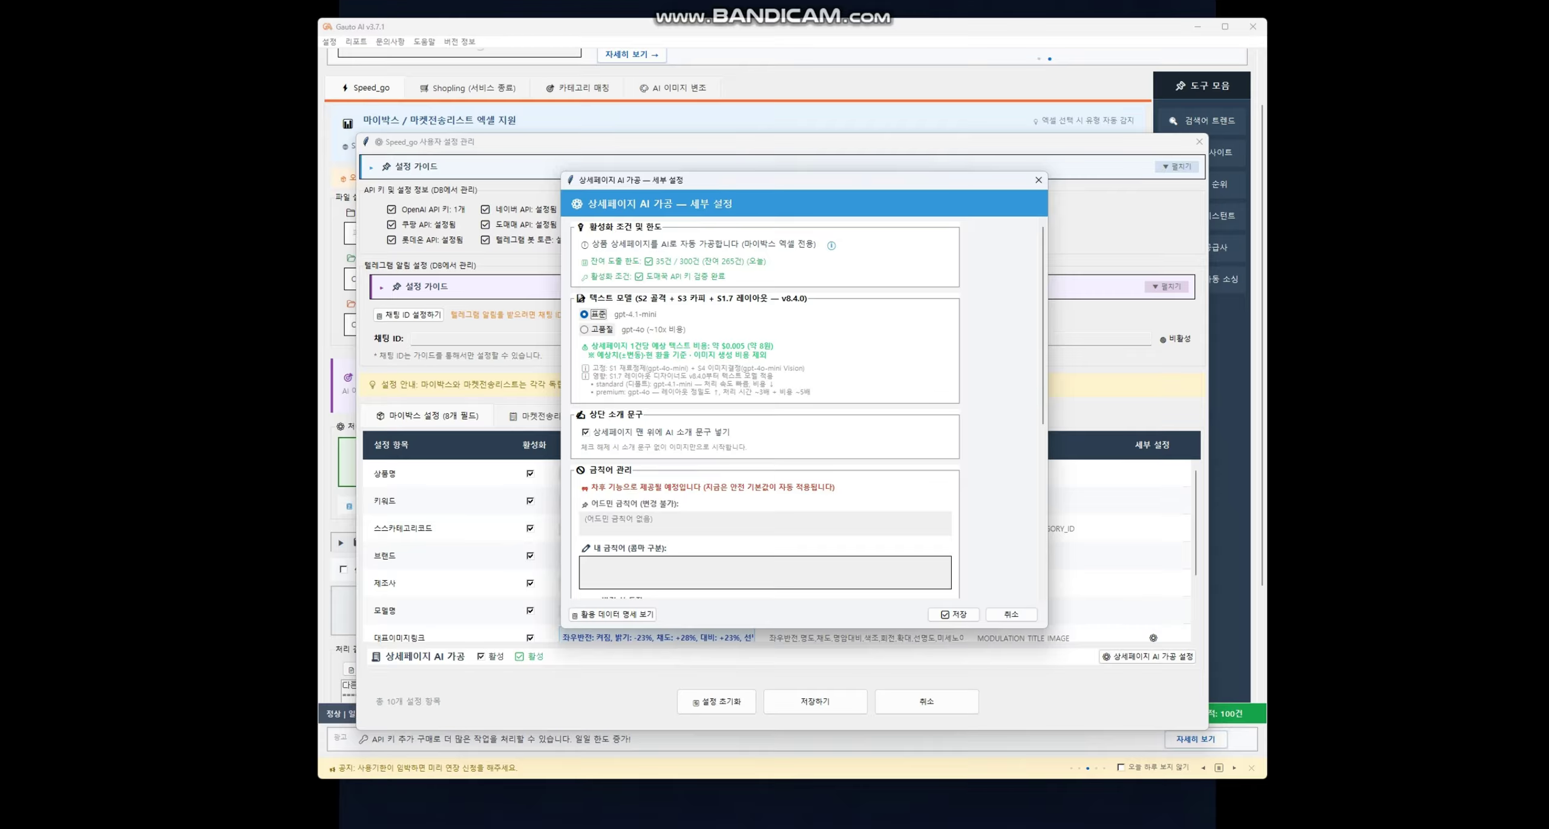
click(585, 432)
key(space)
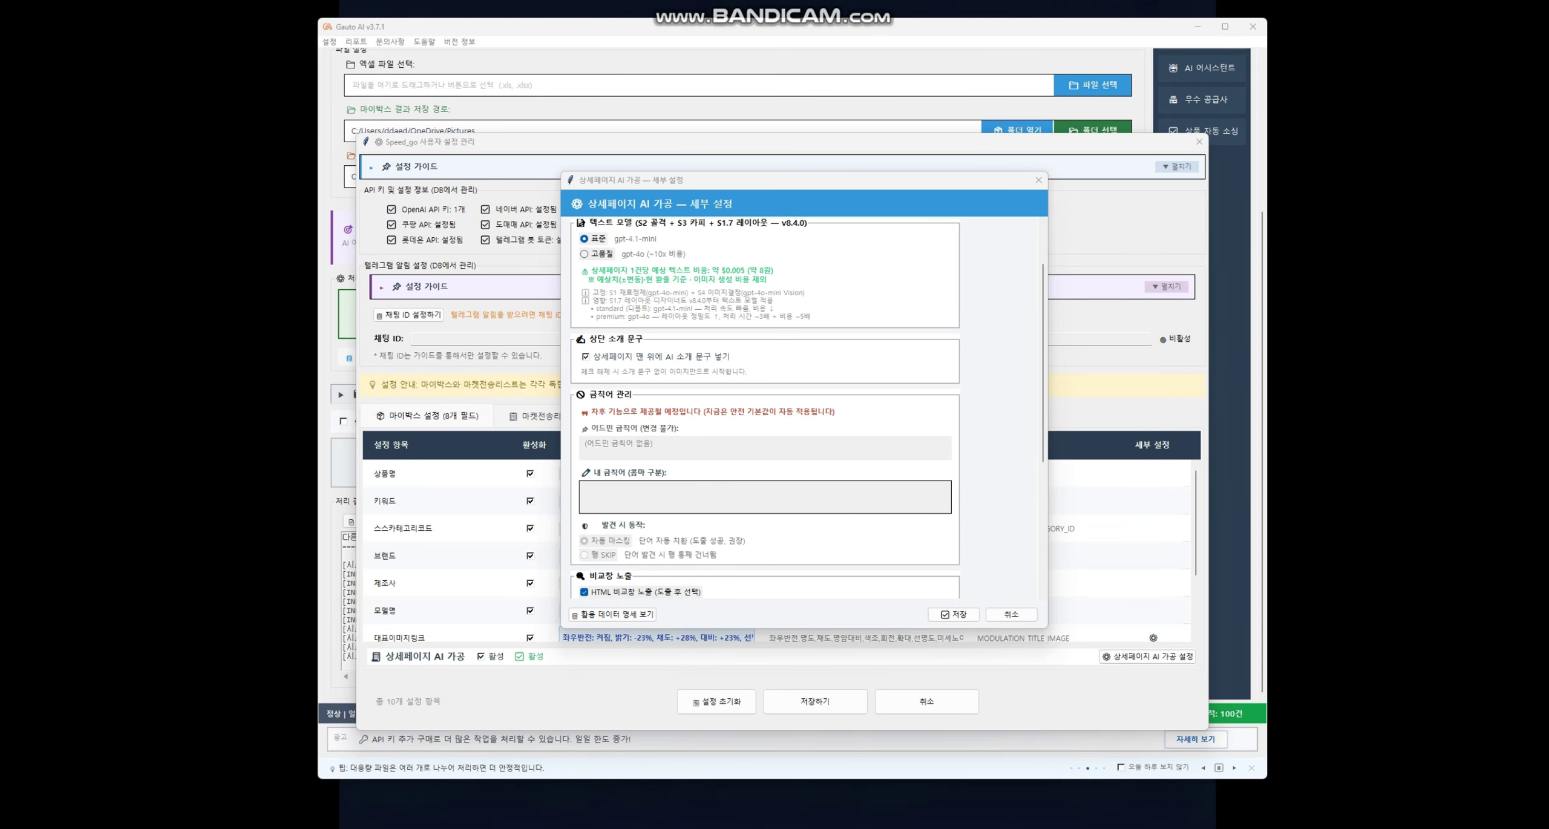
scroll(766, 408, down, 5)
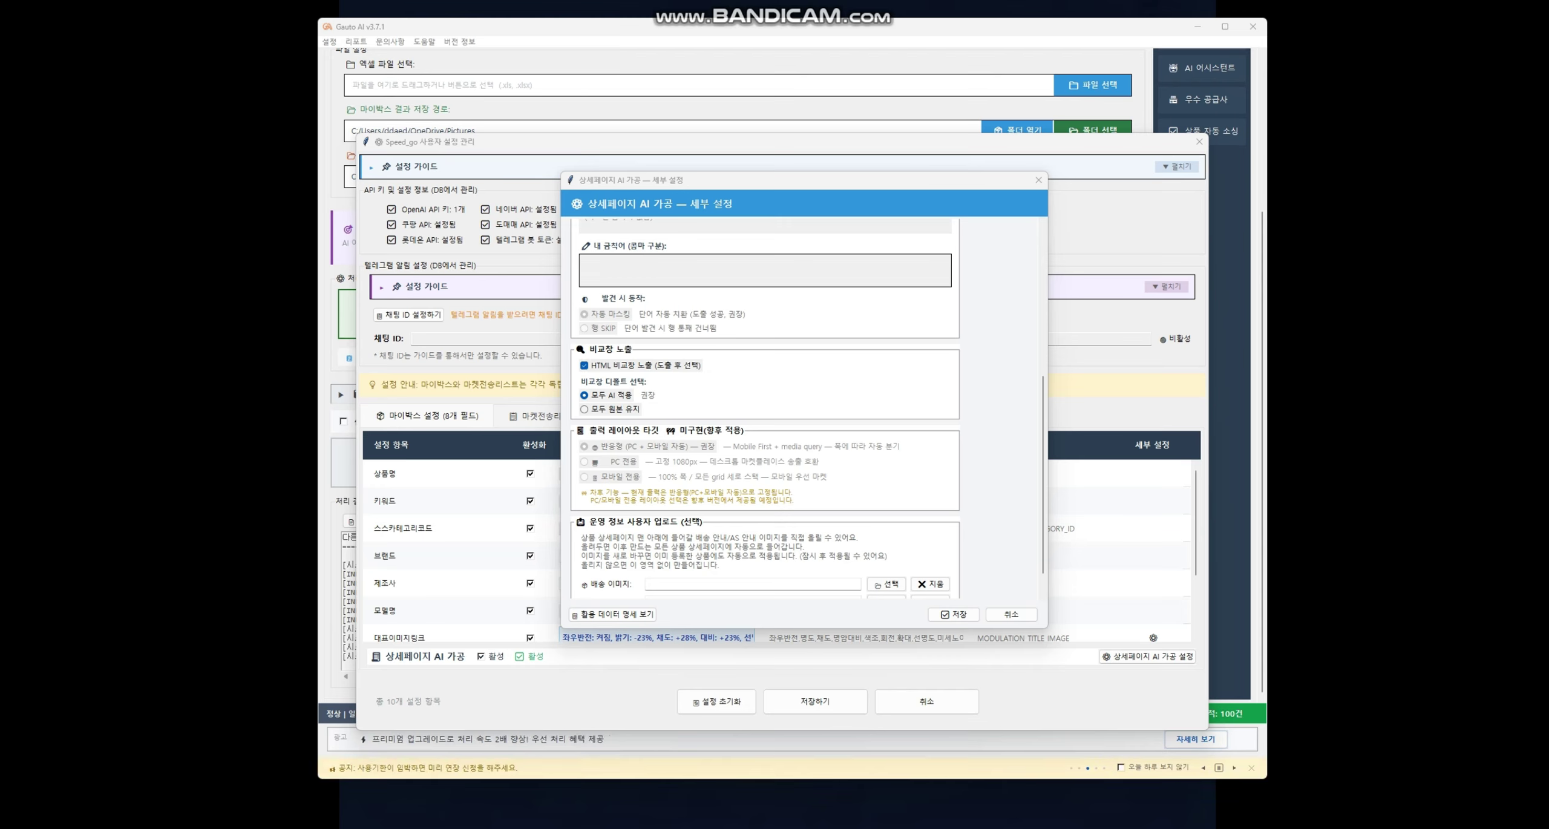
click(584, 365)
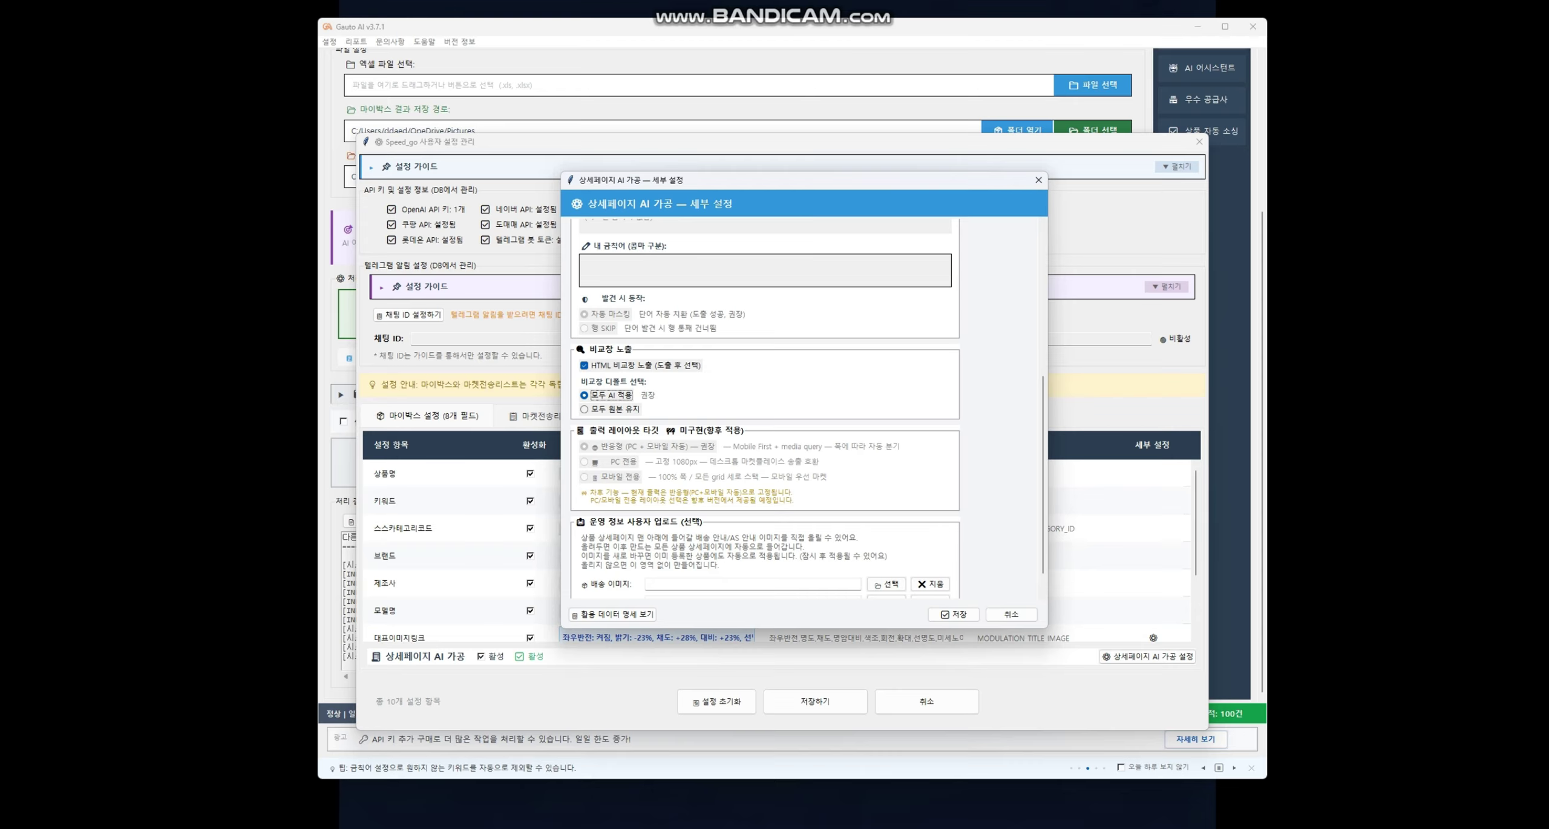
click(595, 410)
click(610, 395)
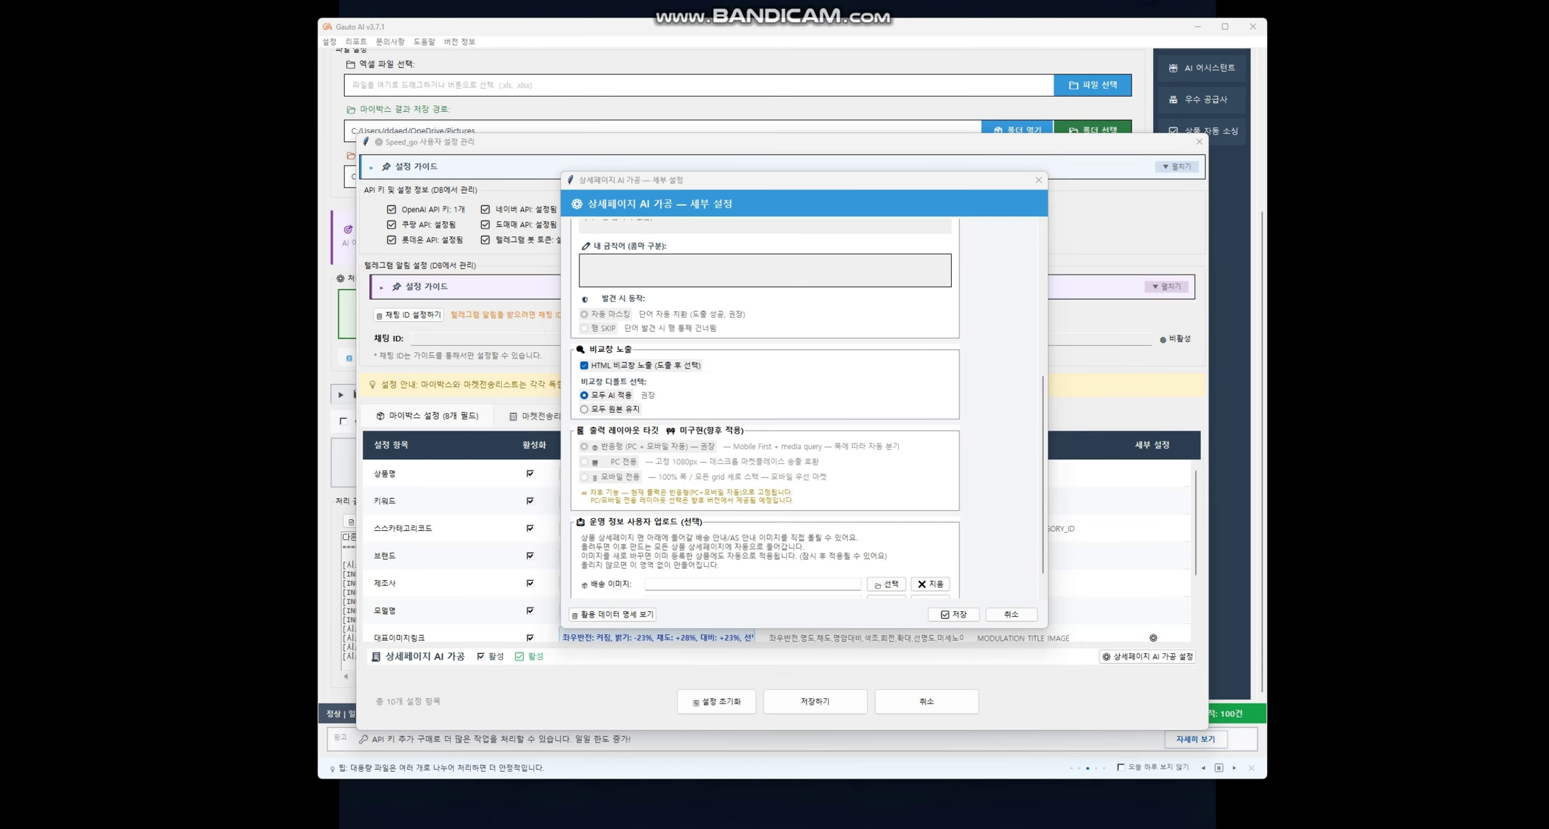
scroll(765, 405, down, 1)
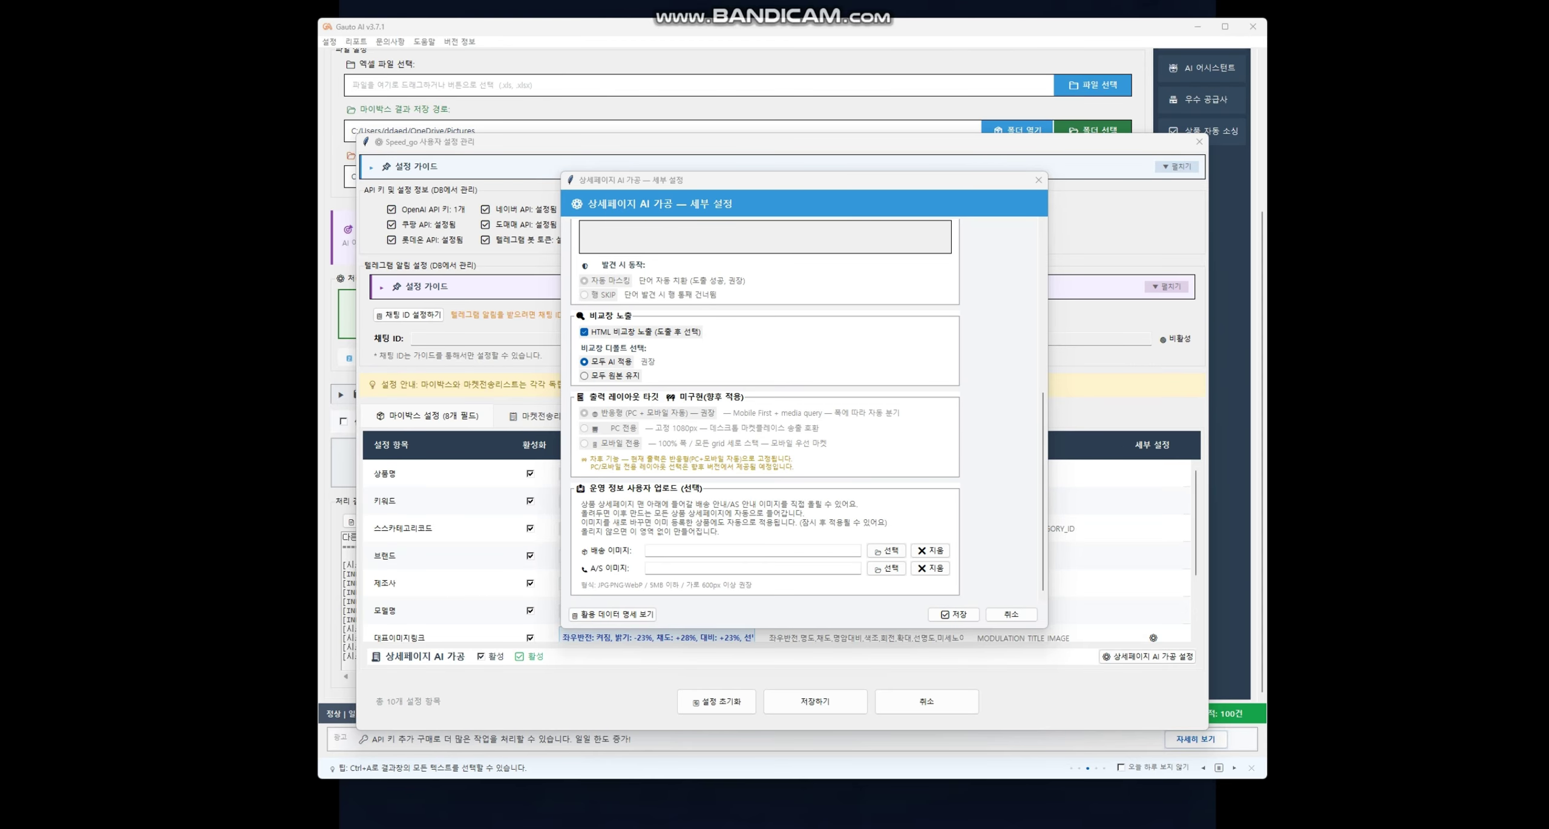
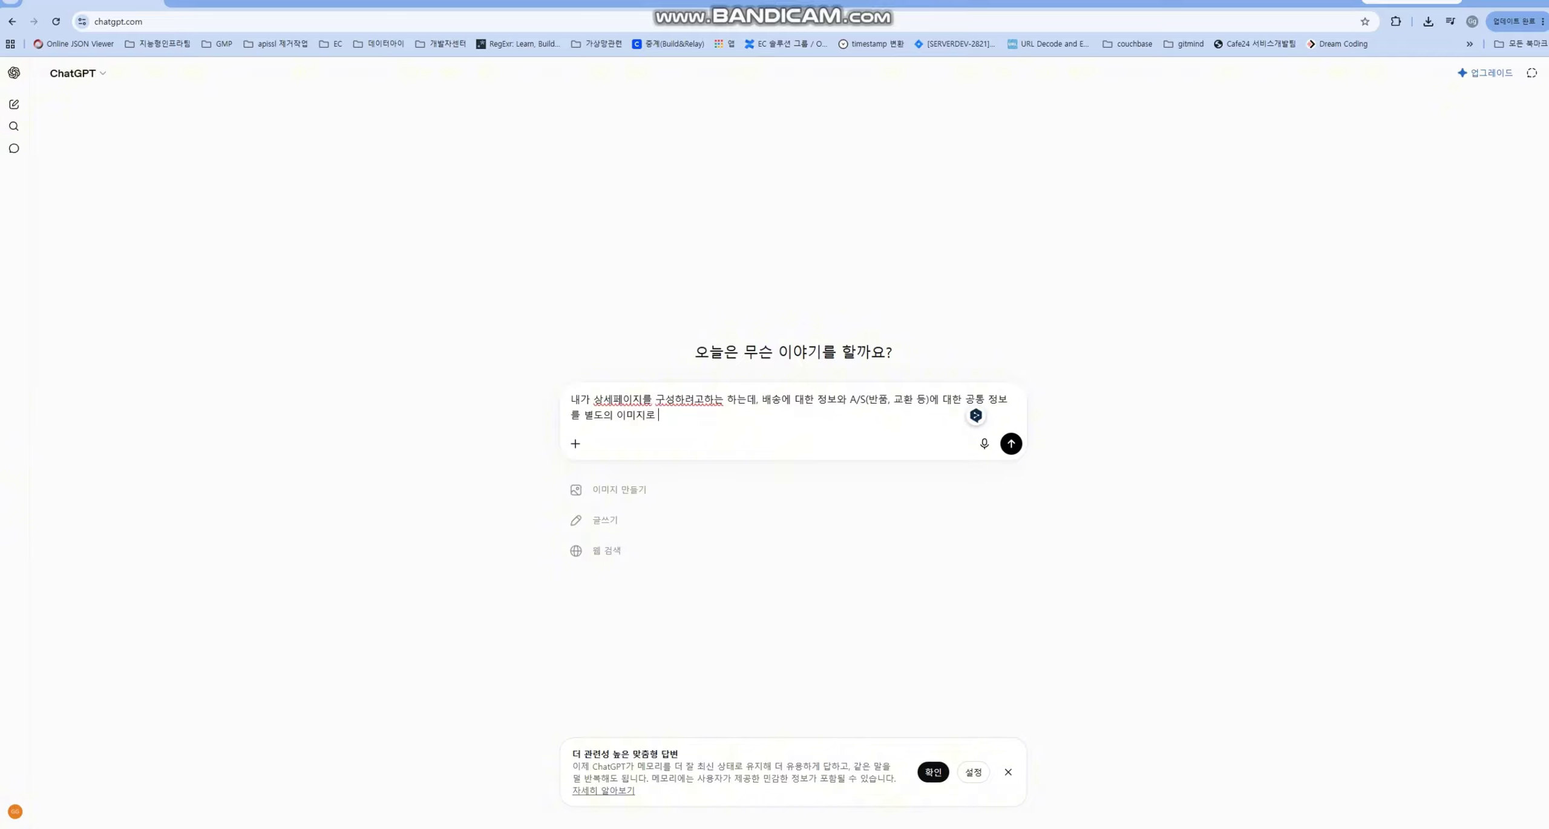
- Finish the ChatGPT prompt asking for separate example shipping and A/S info images, then send it
text(만)
key(BackSpace)
text(만드)
key(BackSpace)
key(BackSpace)
text(만들에)
text(두고 관리하고 시)
text(싶어)
text(. 각개)
text( 이미지를 밴)
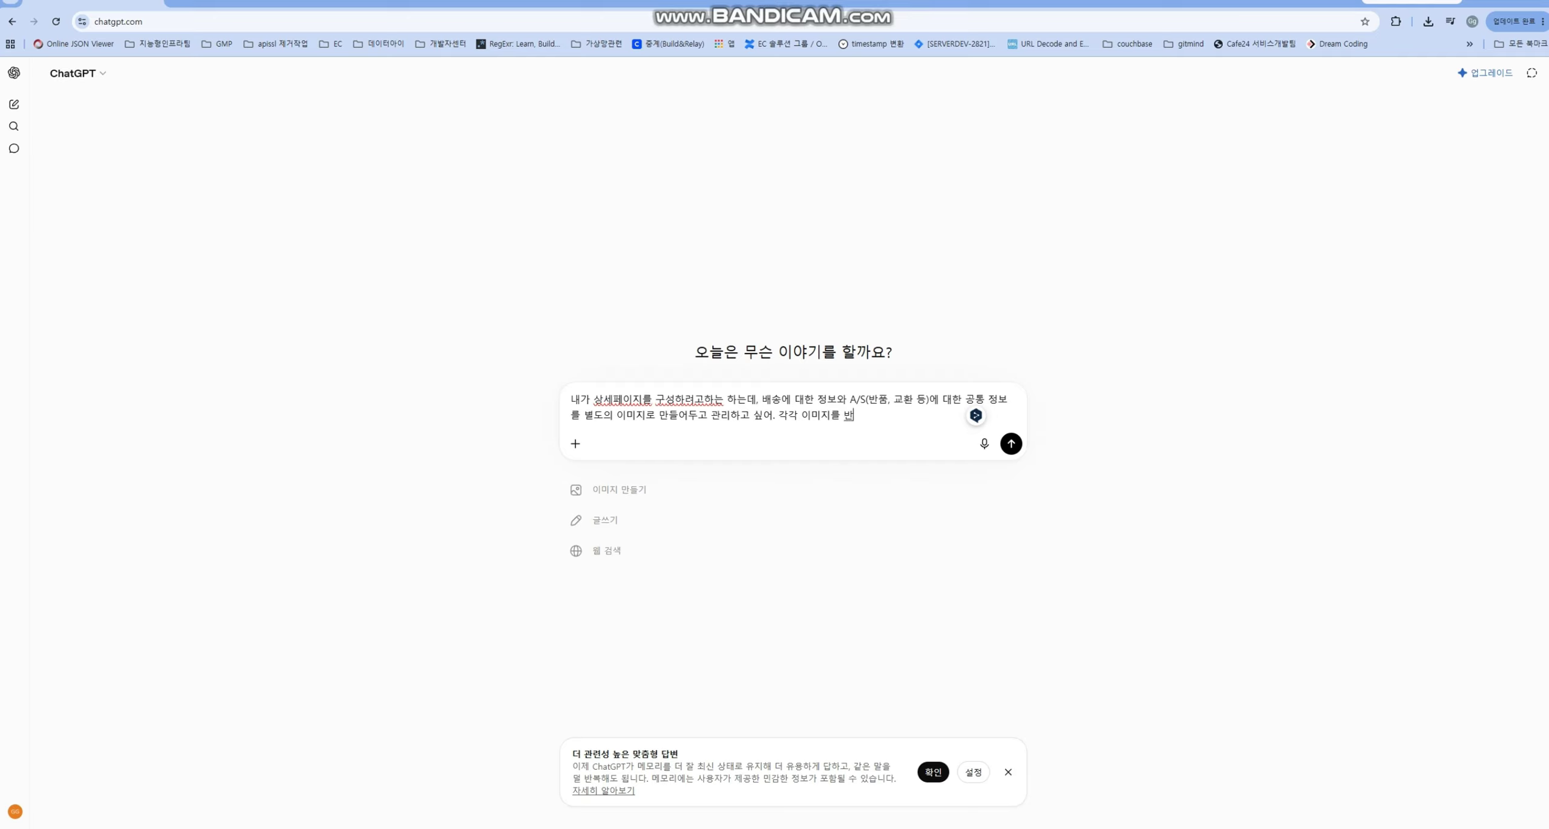
key(BackSpace)
key(BackSpace)
text(ㅁ)
key(BackSpace)
key(BackSpace)
key(BackSpace)
key(BackSpace)
key(BackSpace)
key(BackSpace)
text(옛시 이미지를 만들어줘)
key(Return)
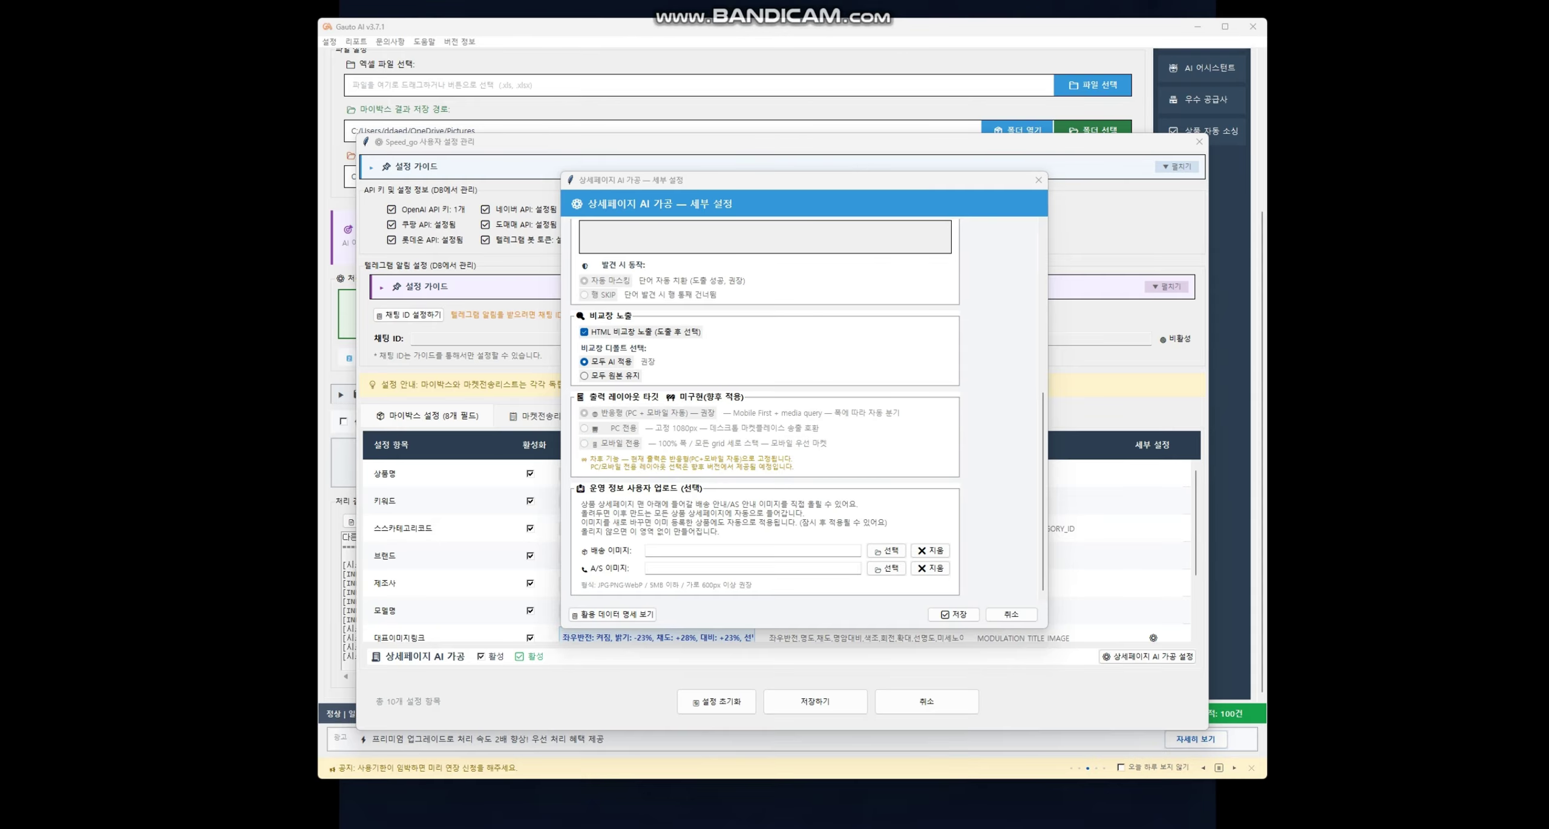
- Review the 상세페이지 AI 가공 세부 설정 dialog, including the 운영 정보 upload section, and save it
scroll(805, 399, up, 2)
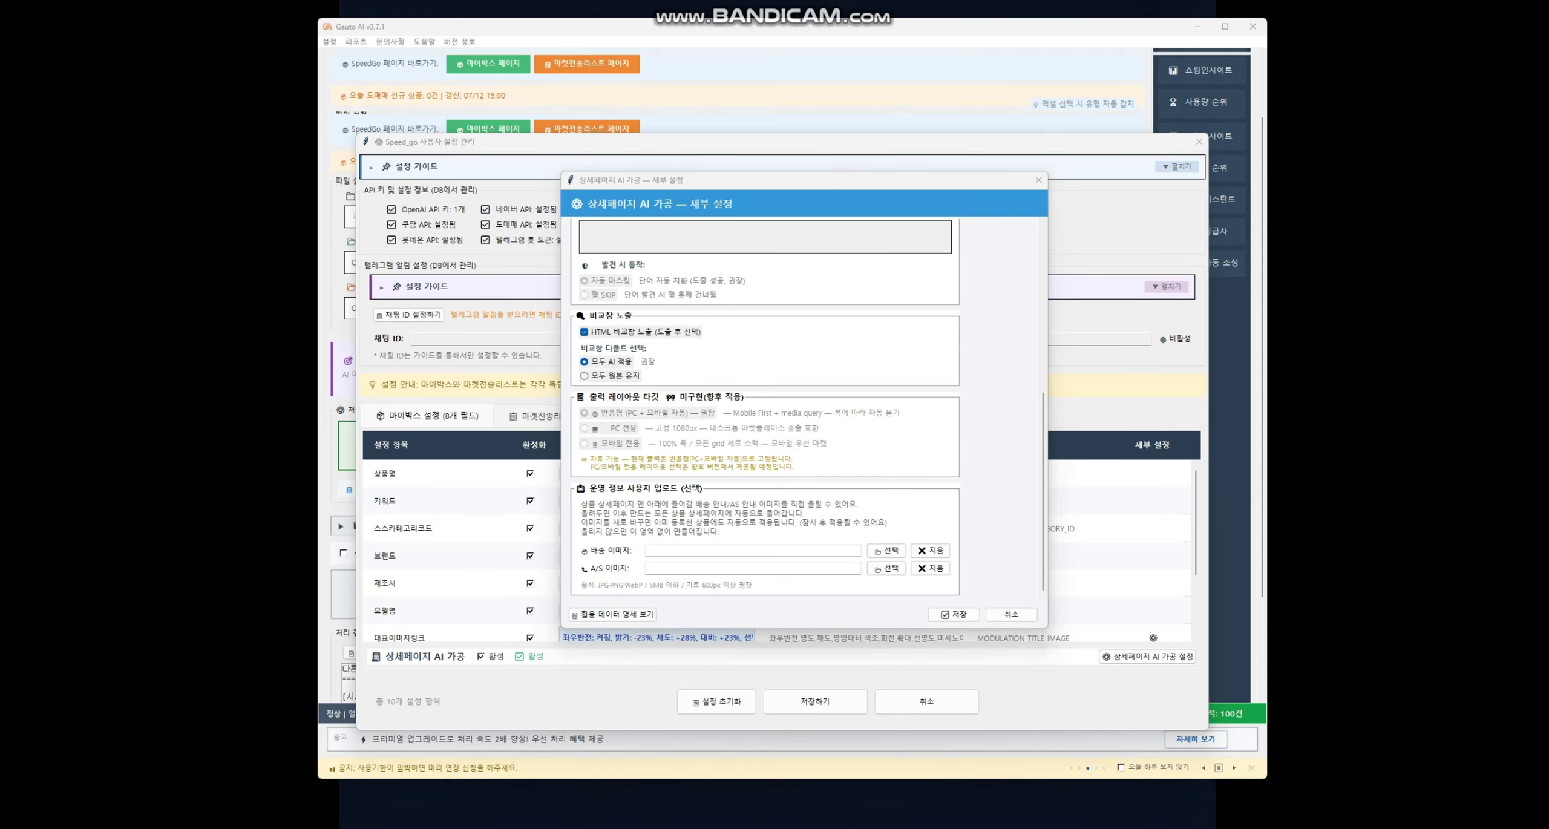
drag(1043, 491, 1043, 327)
scroll(804, 406, down, 10)
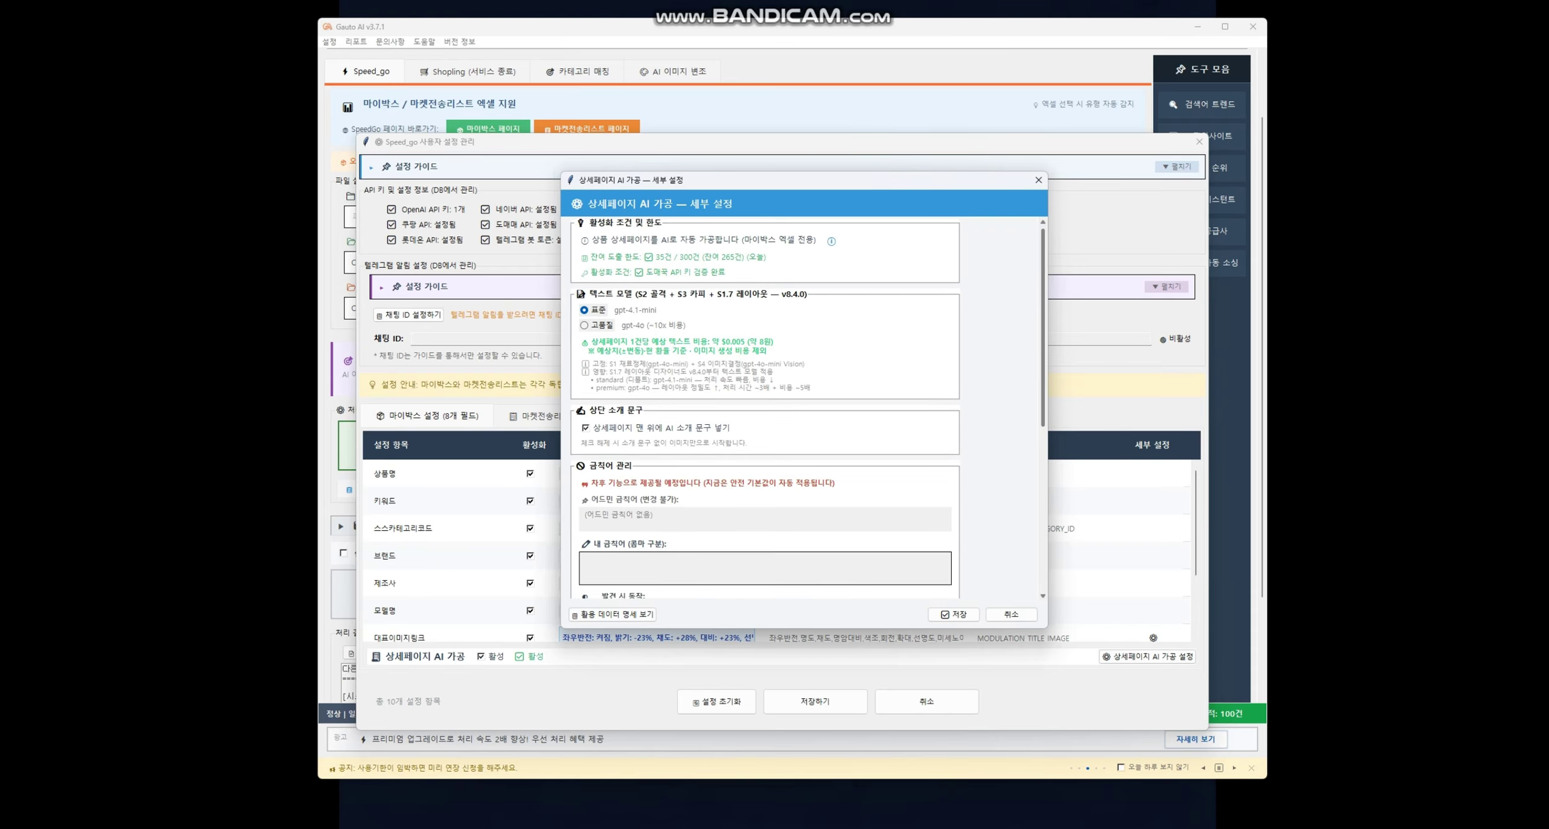
scroll(805, 406, up, 10)
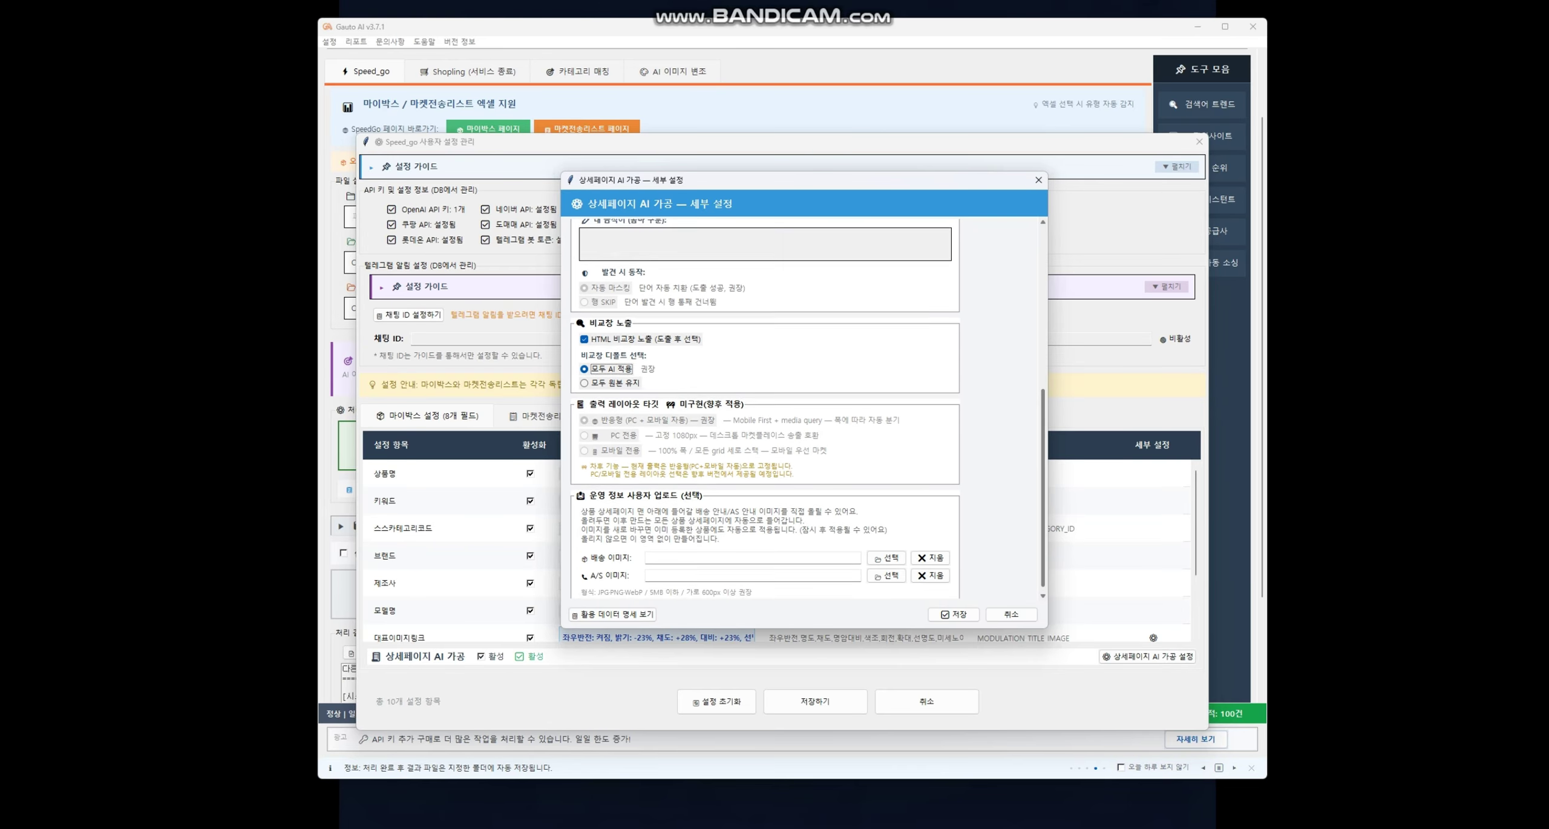
scroll(805, 405, down, 5)
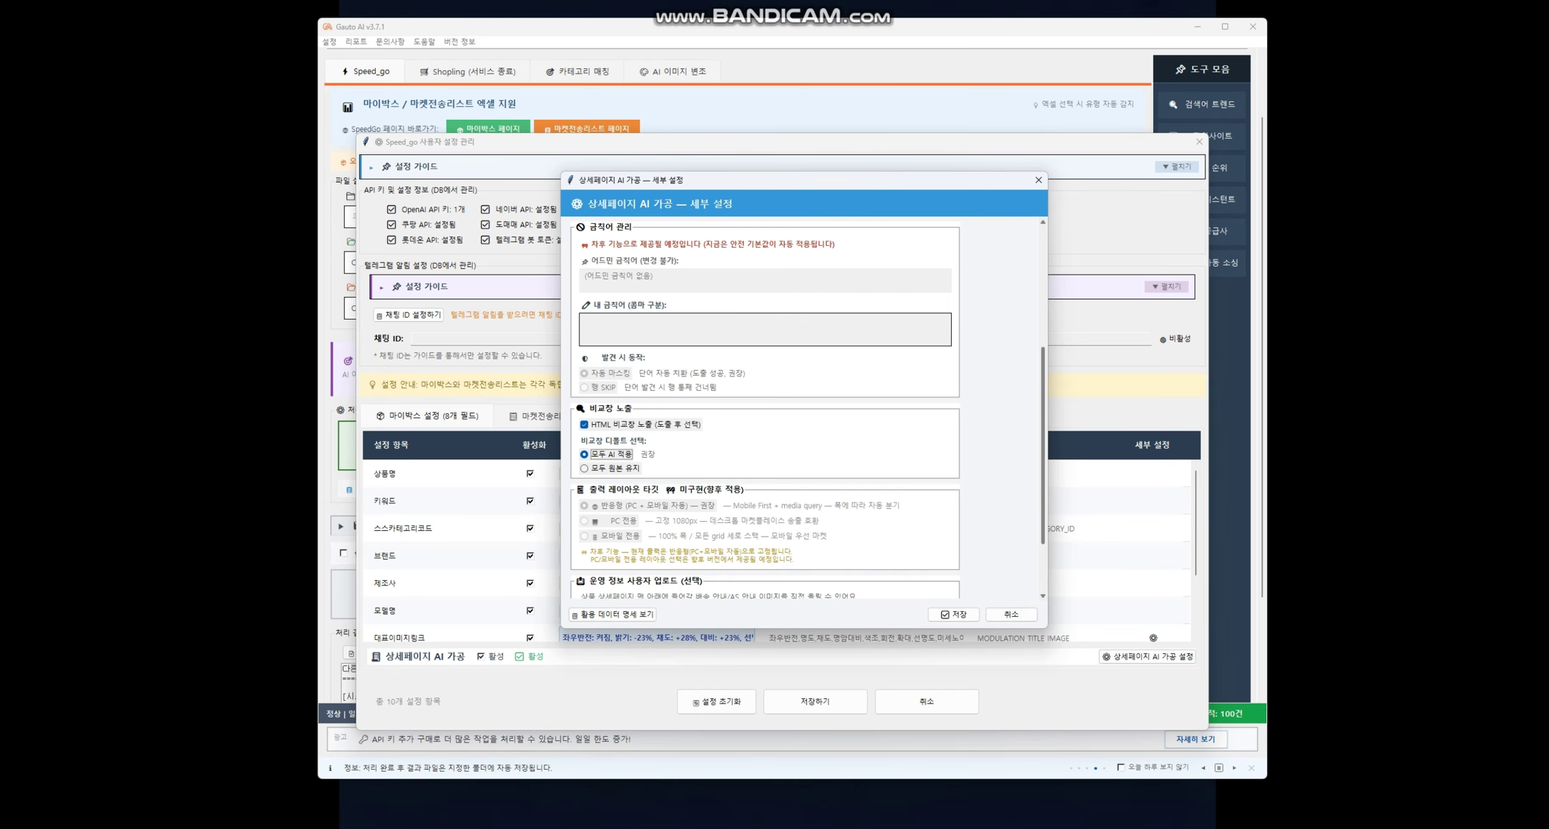
scroll(805, 405, up, 5)
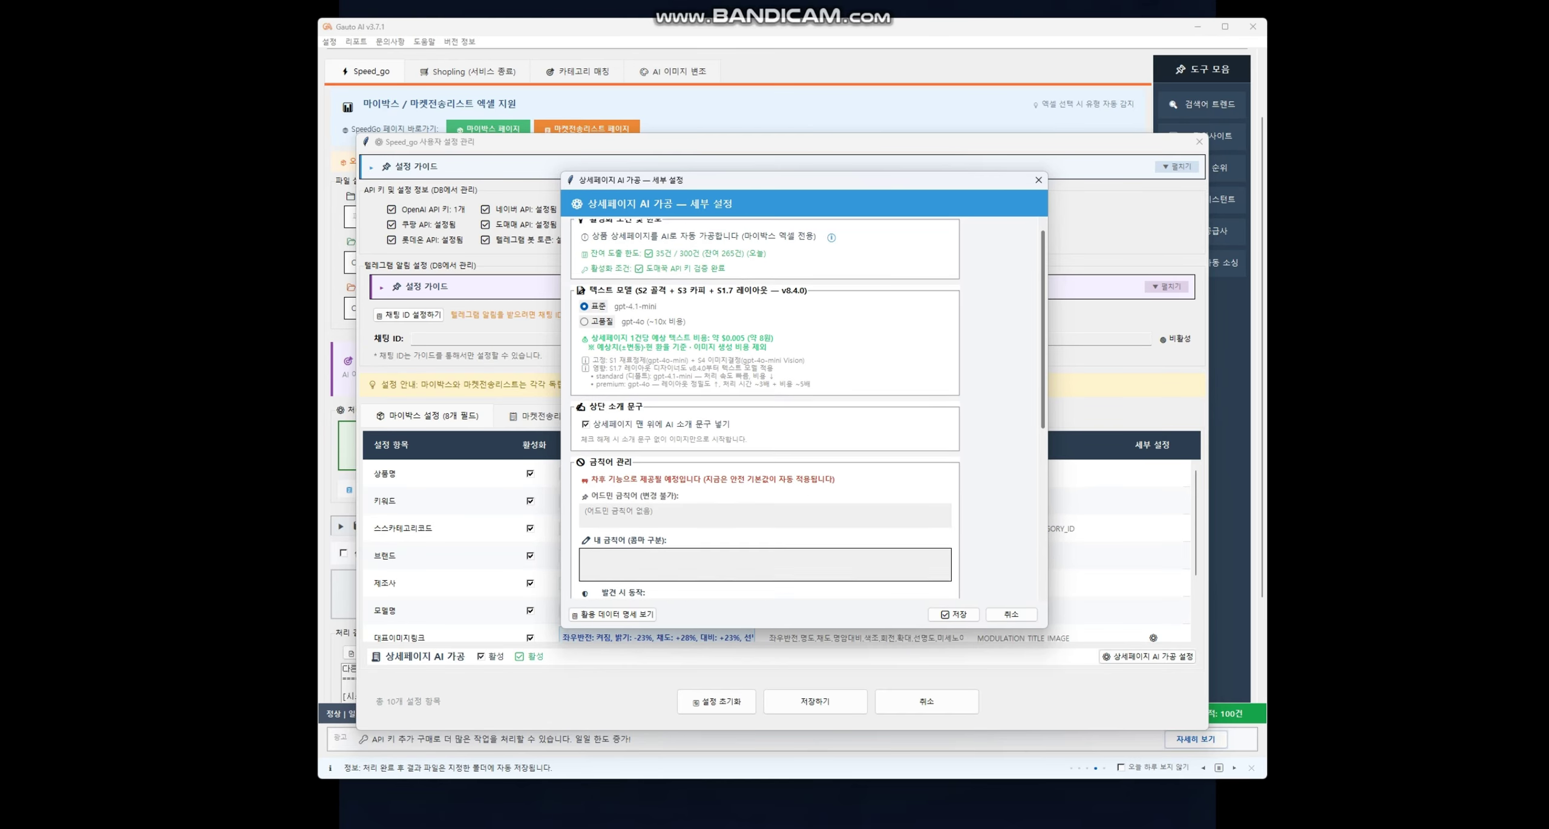
scroll(765, 406, down, 10)
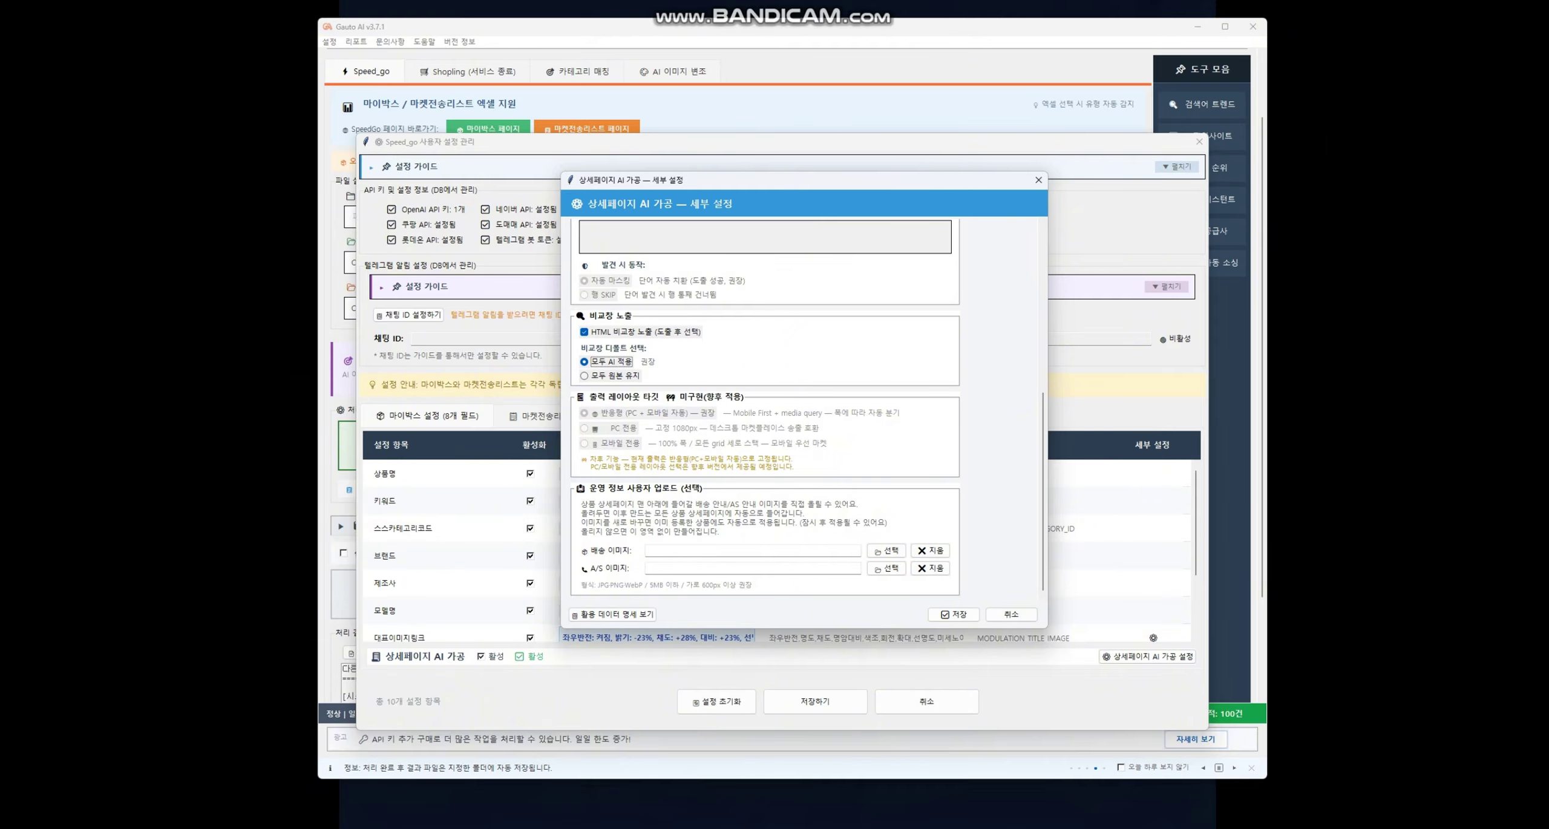
click(953, 614)
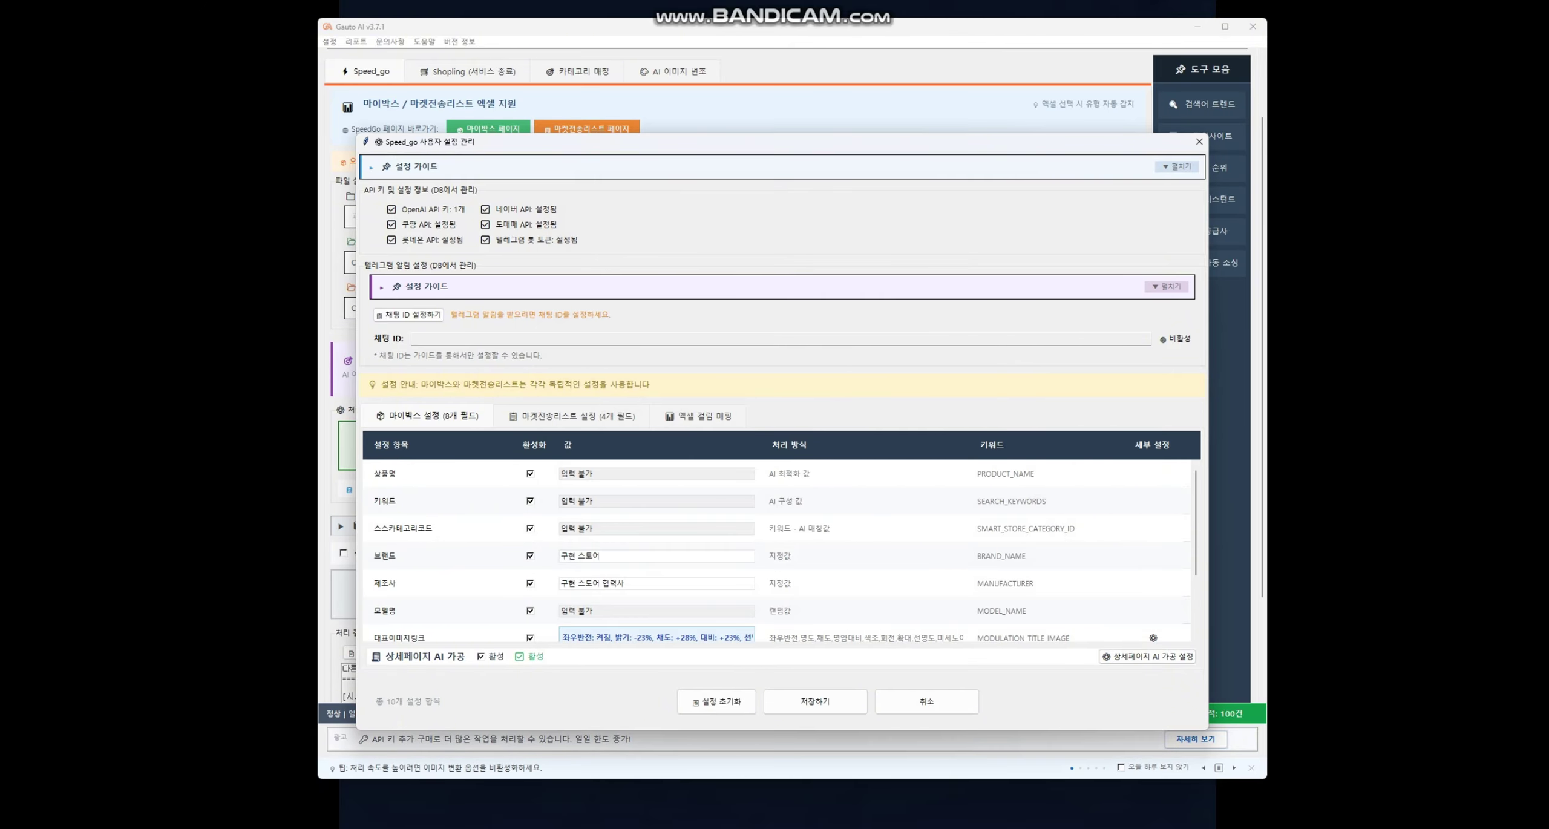
- Save 사용자 설정, then reopen it and save 상세페이지 AI 가공 설정 and 저장하기 again
click(815, 700)
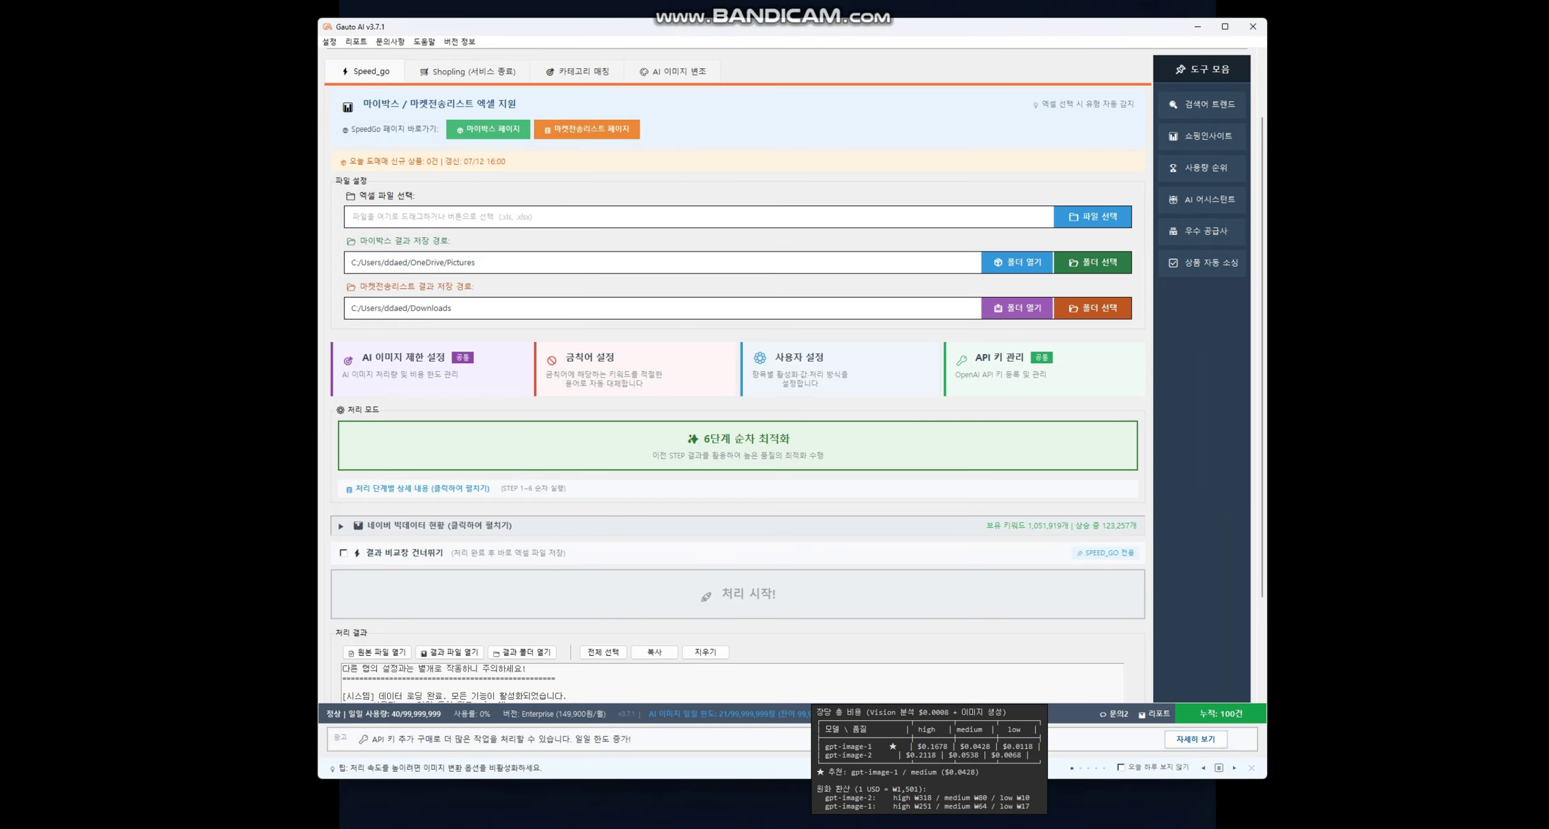
click(799, 363)
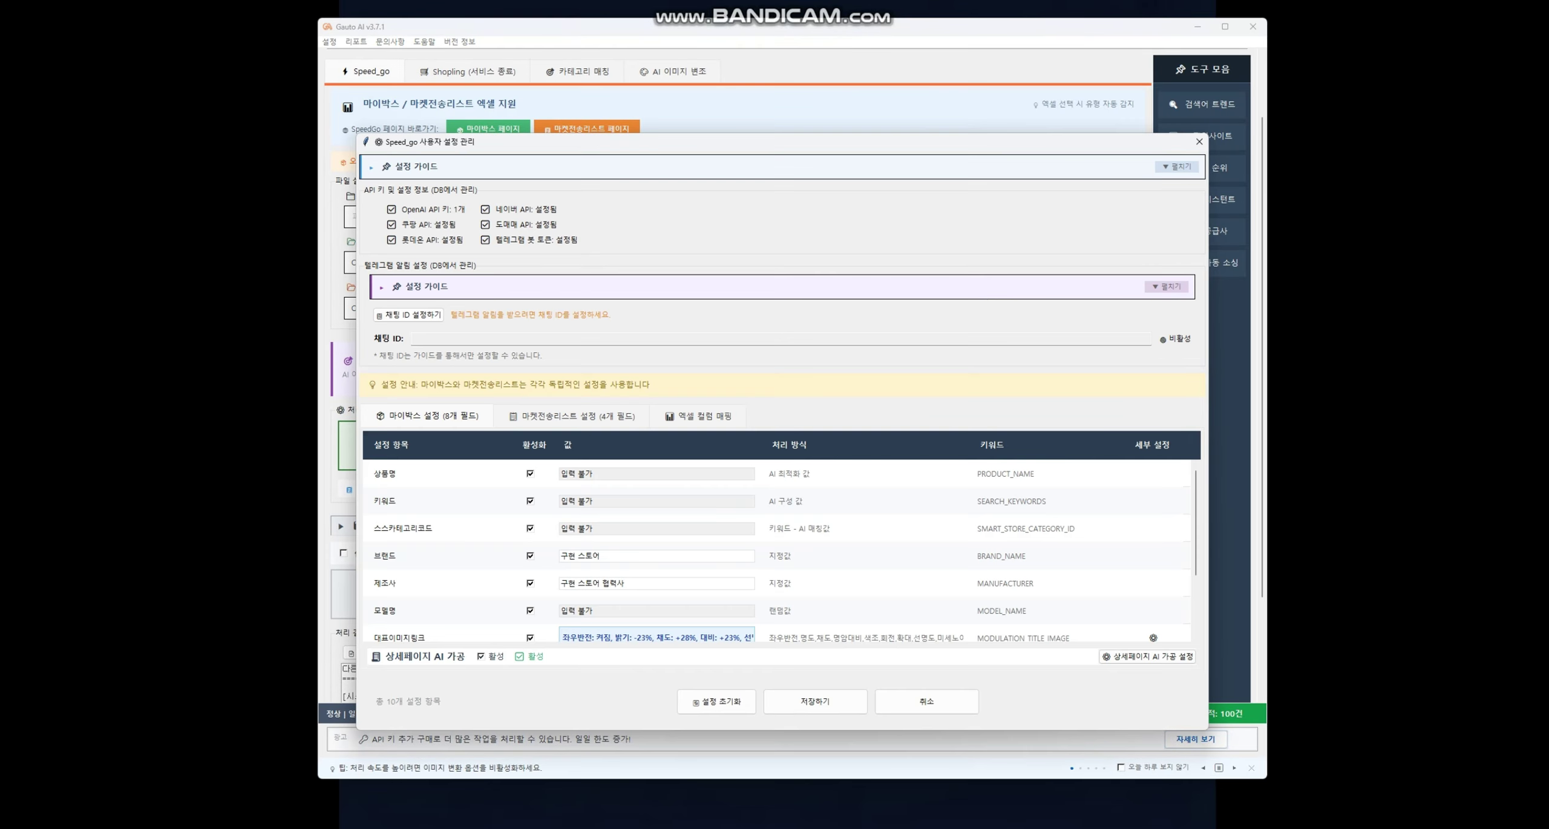
click(1147, 656)
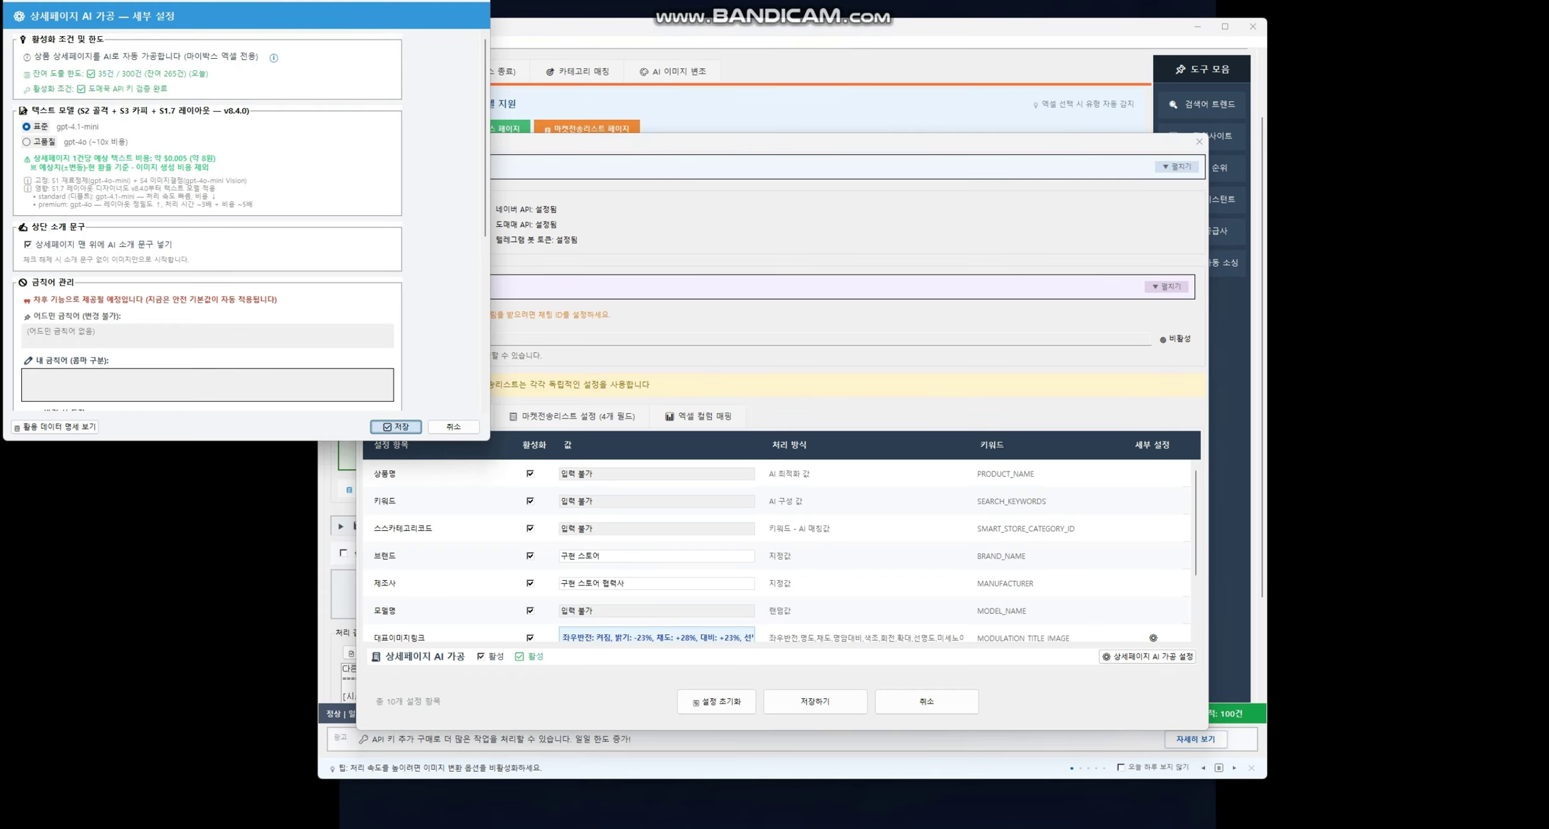
click(397, 426)
click(815, 701)
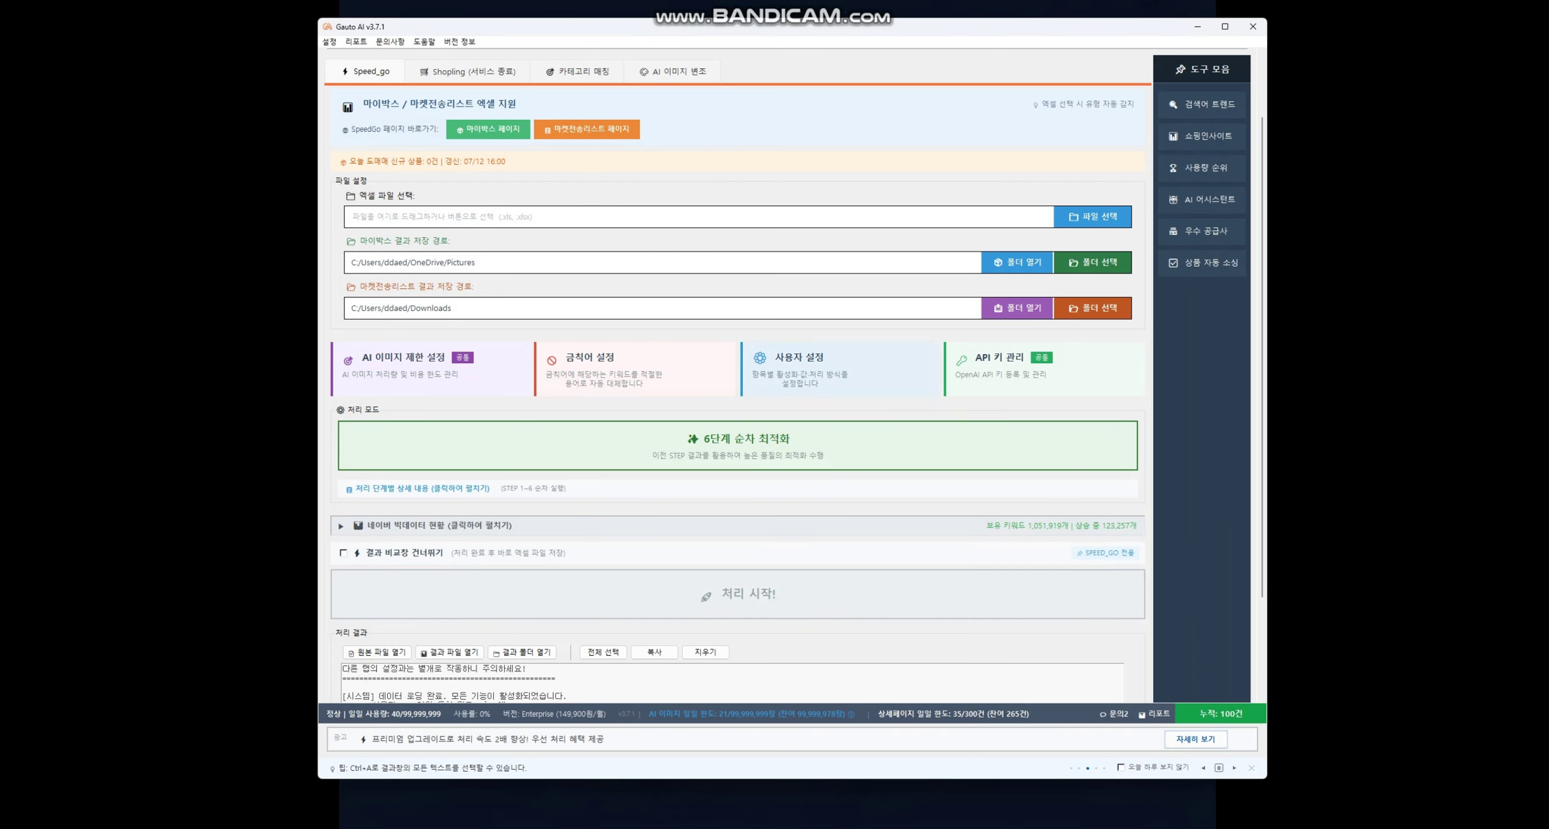
- Recheck the 사용자 설정 table, save it, and scroll the main Speed_go window back to the top
click(799, 363)
scroll(780, 550, down, 2)
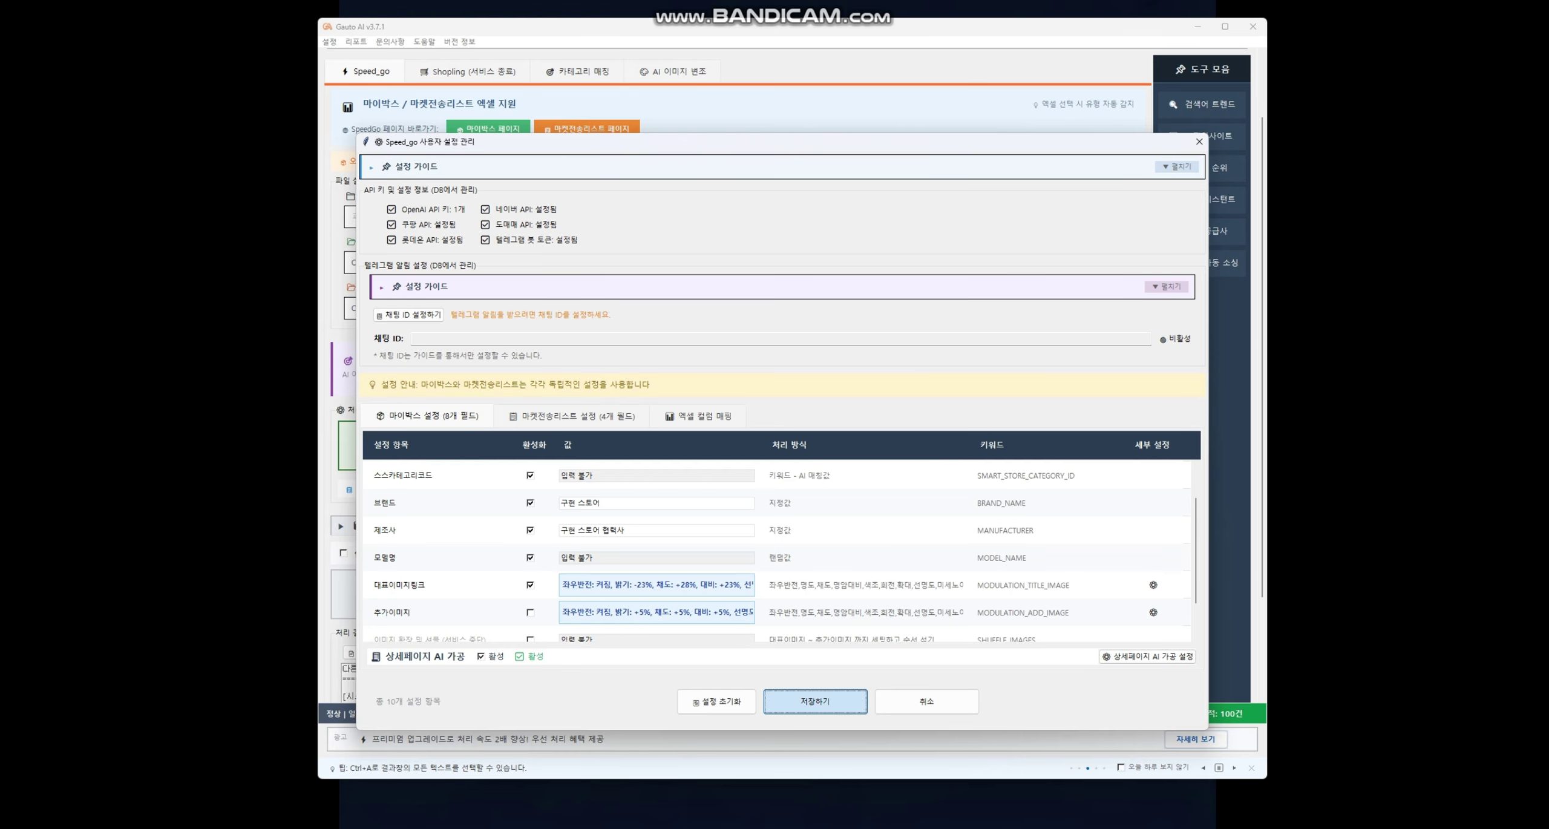
click(815, 701)
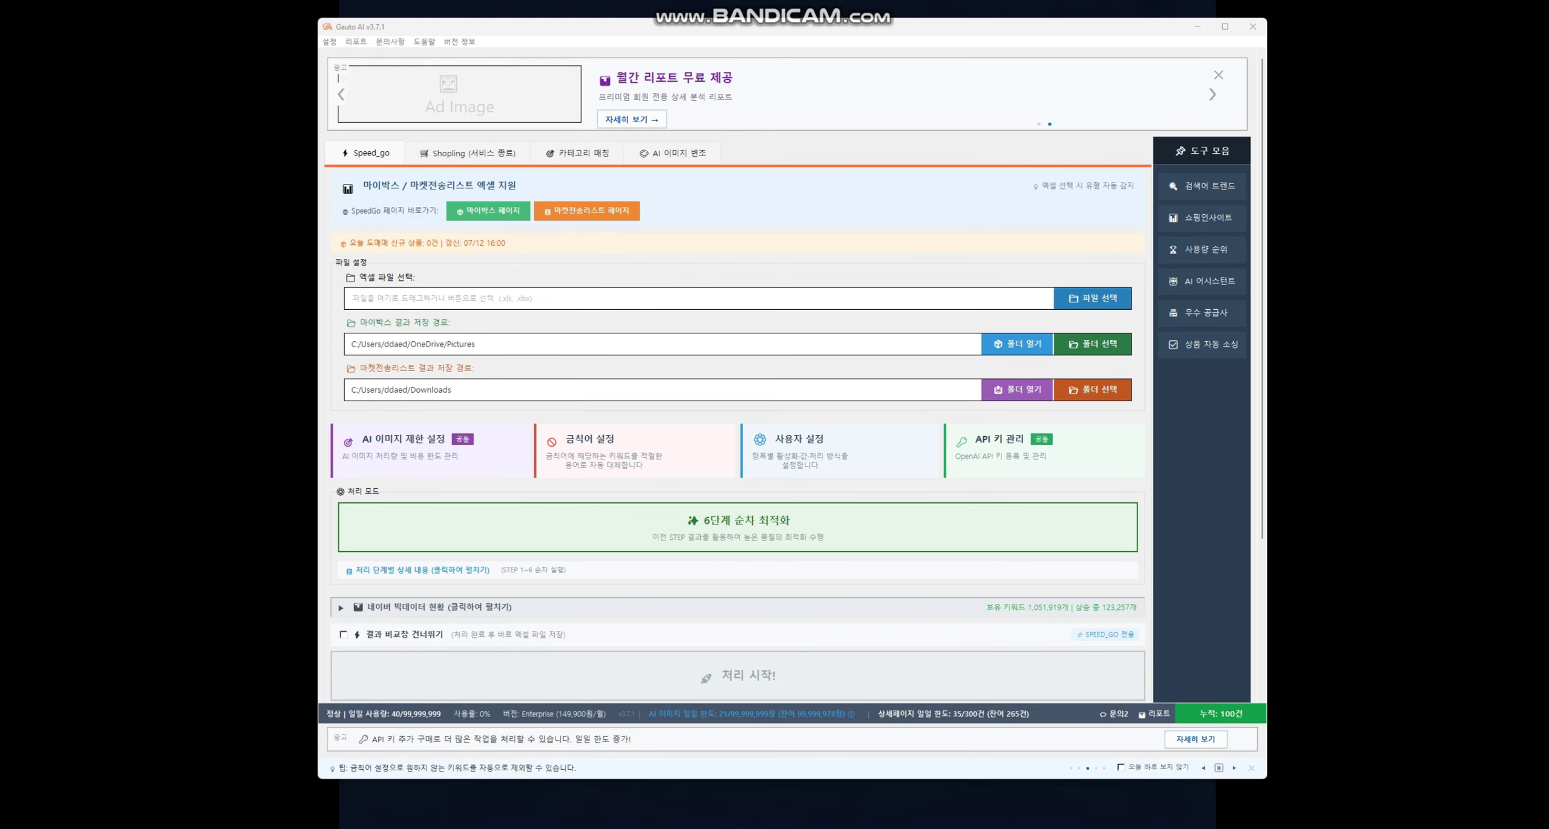
scroll(736, 424, down, 3)
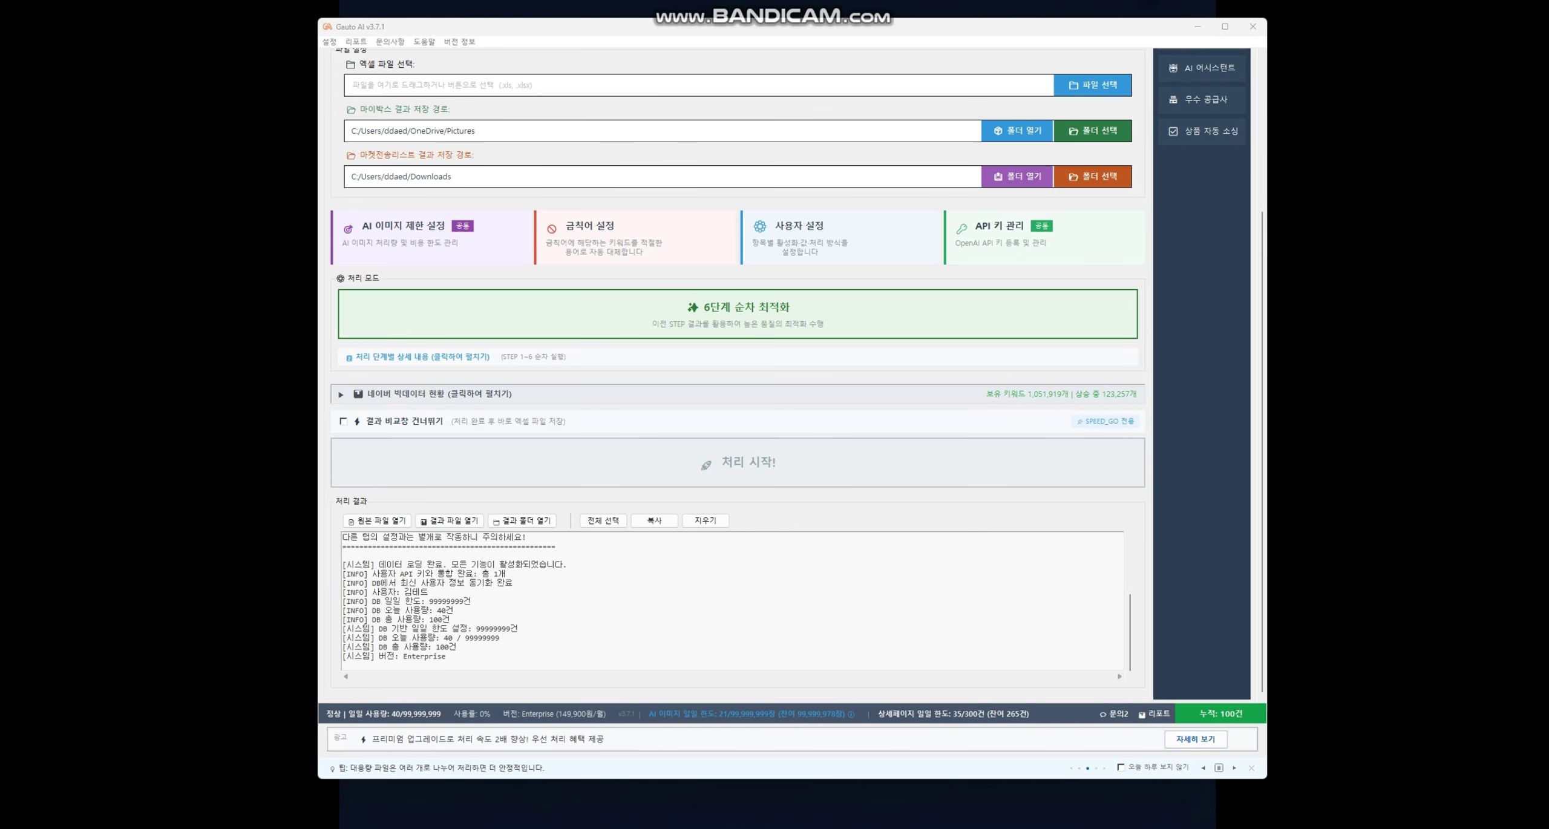
scroll(737, 423, up, 3)
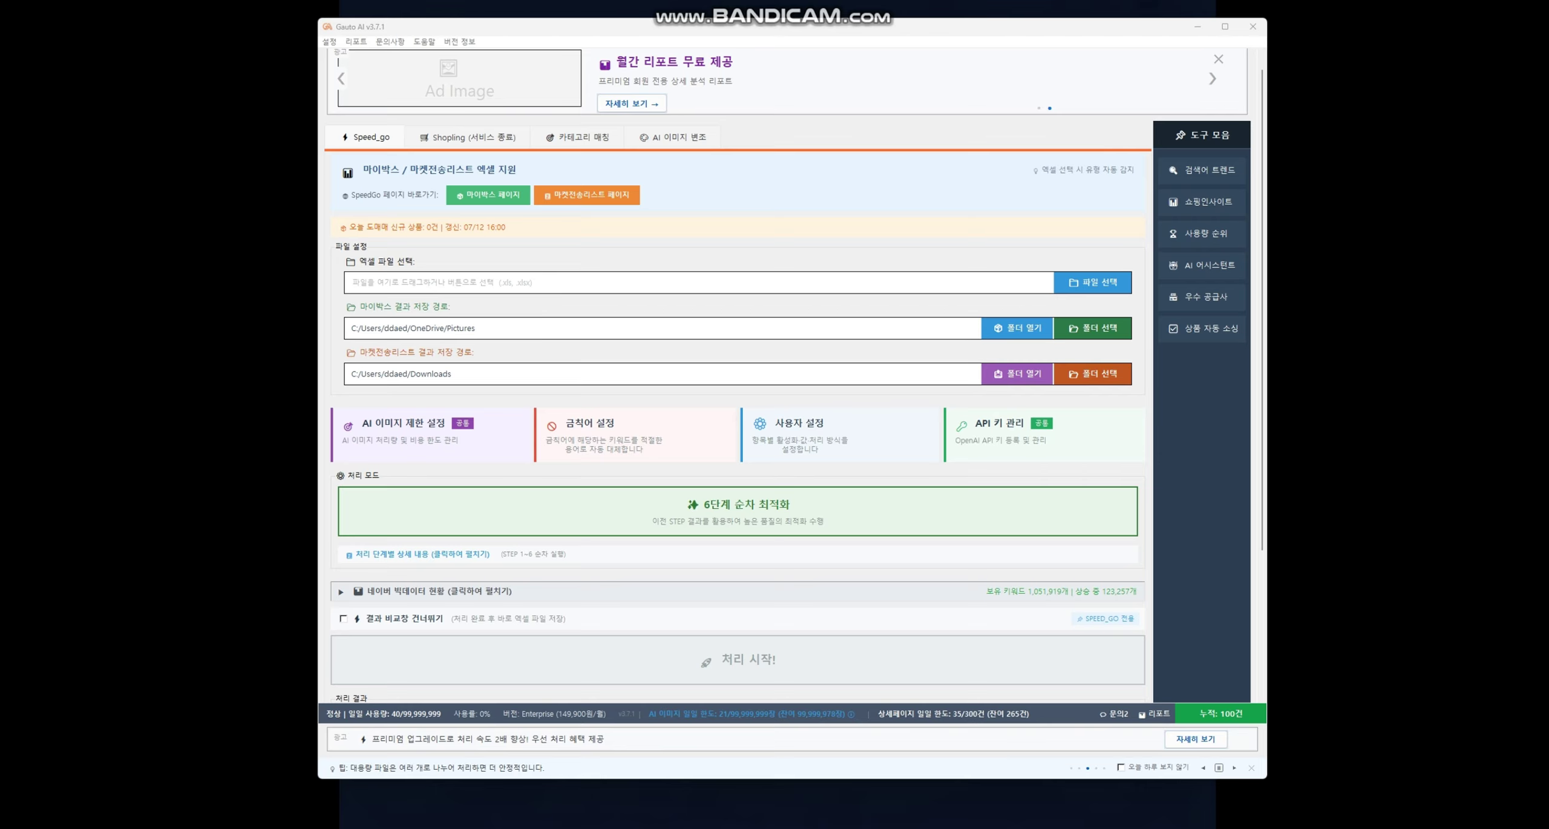
- Maximize the etnews article window and highlight the phrase '중복된 상품페이지'
key(alt+Tab)
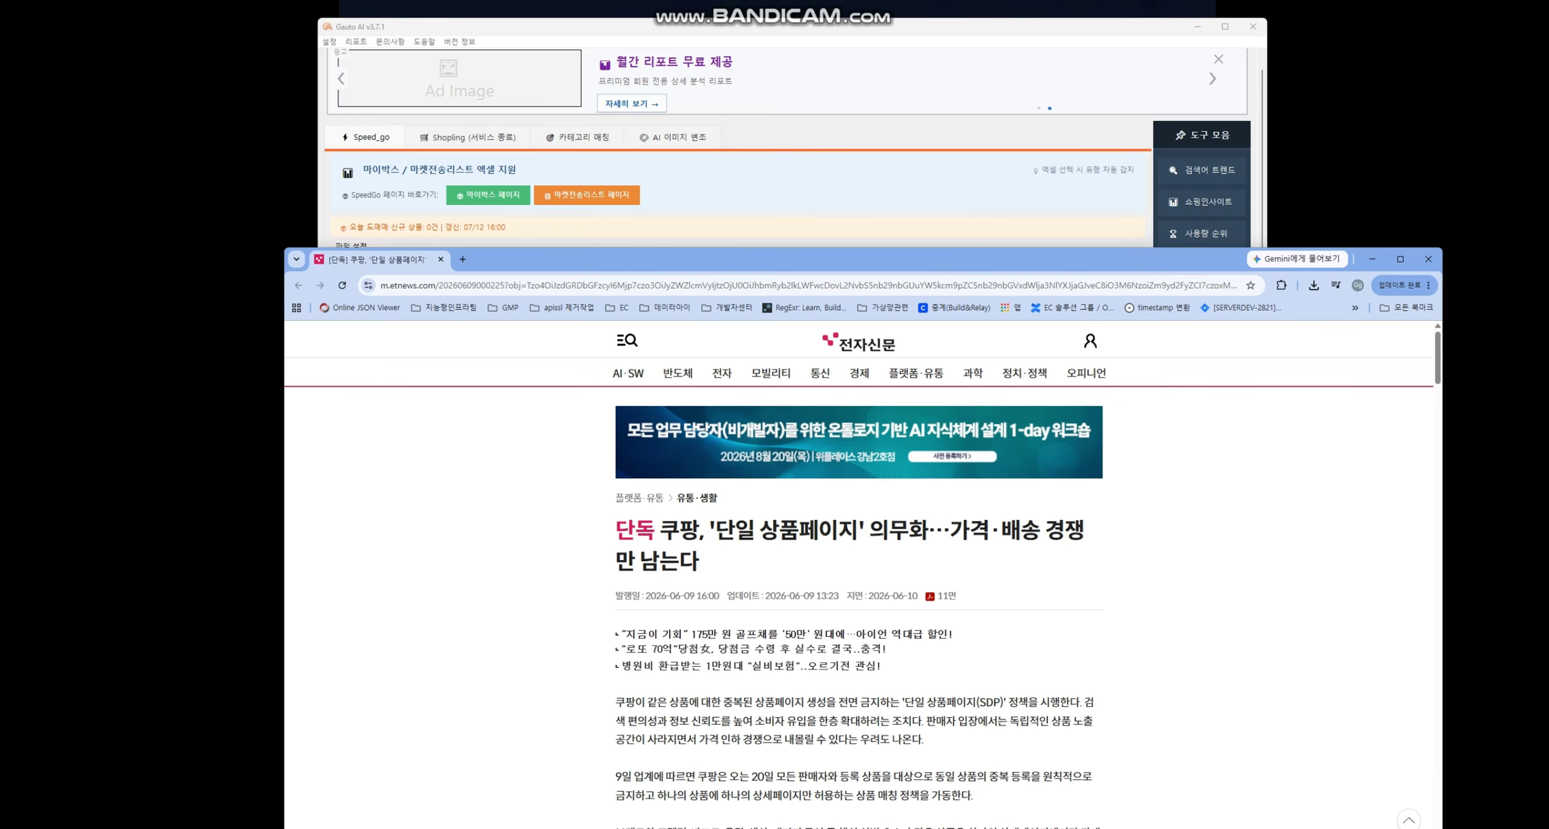
key(super+Up)
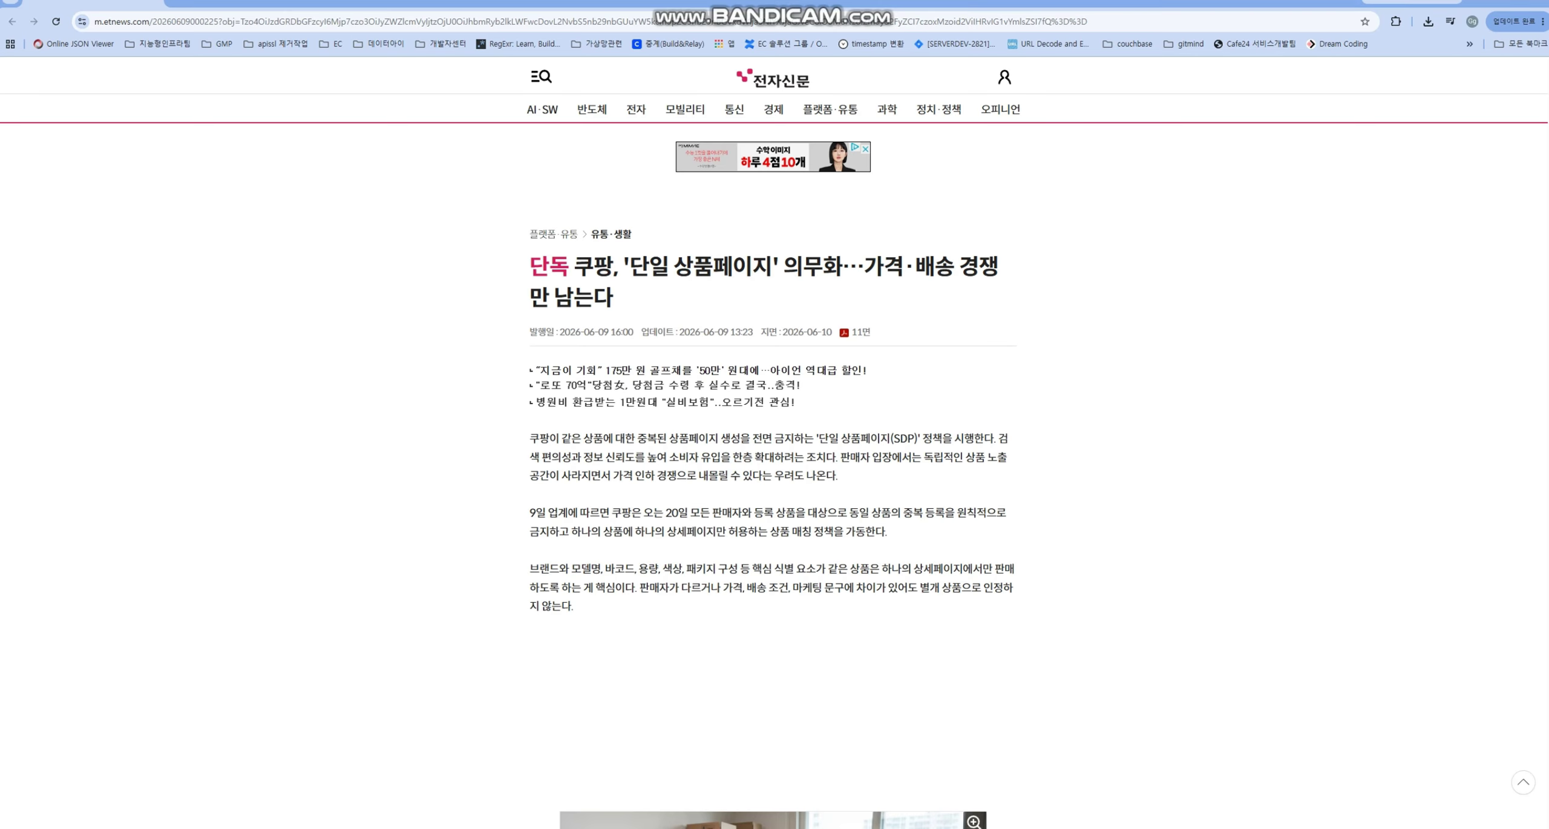
drag(636, 438, 720, 438)
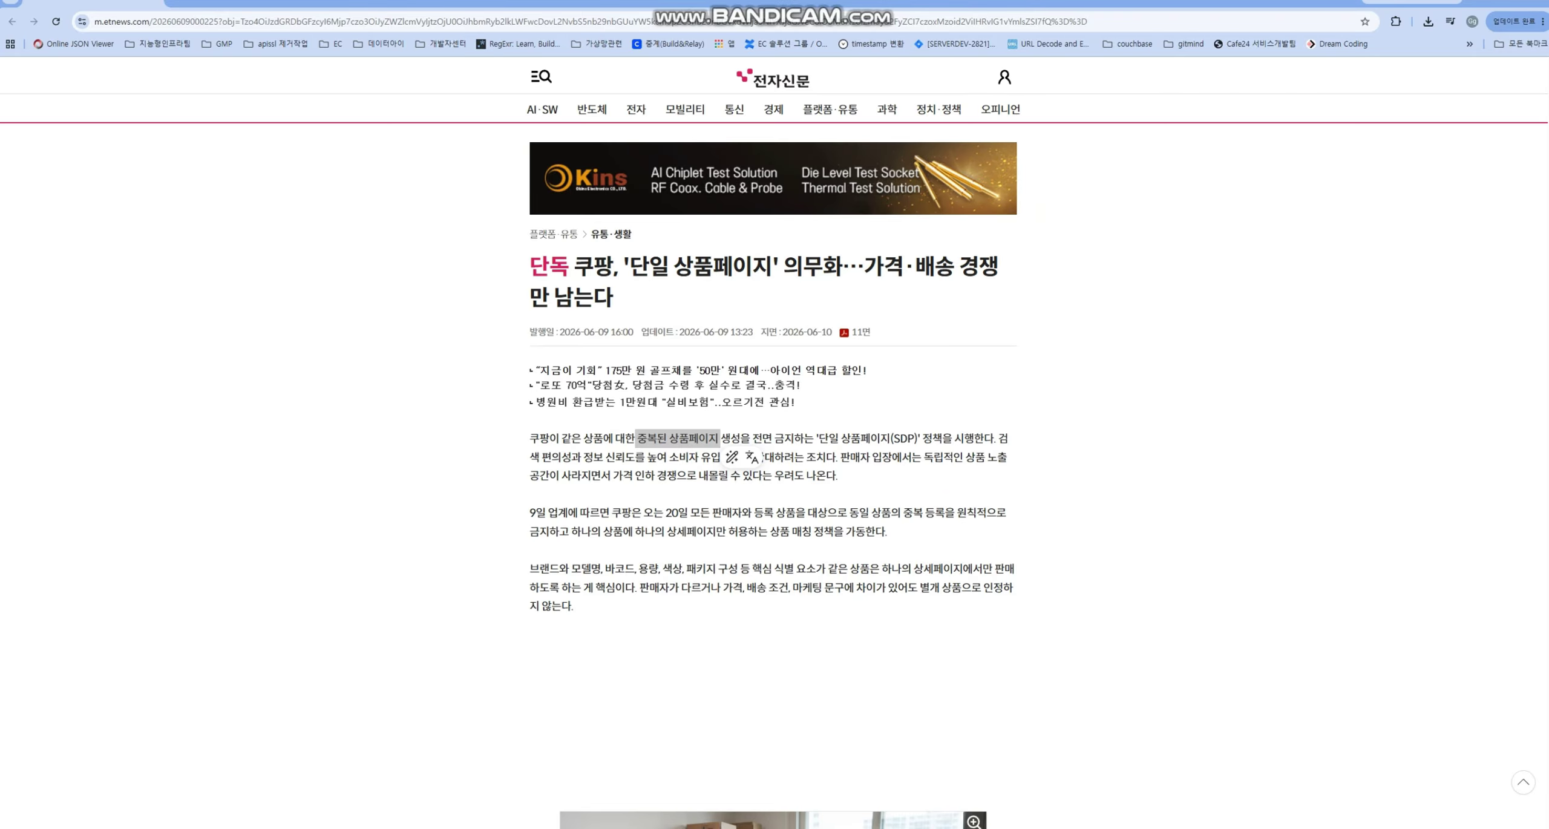
- Highlight '쿠팡', the full headline and '상품페이지' in the article headline
double_click(593, 265)
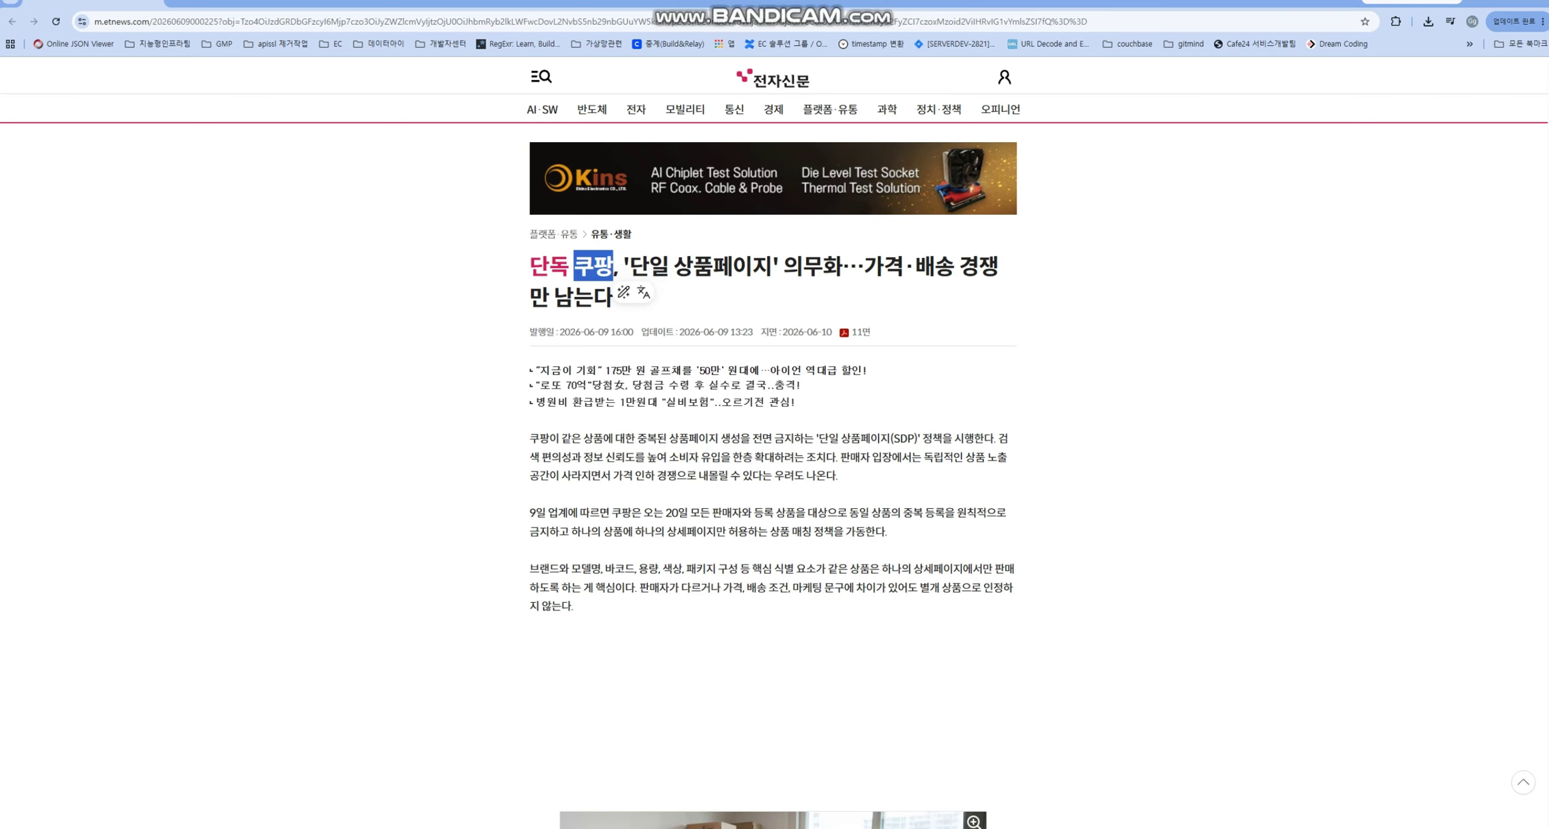
click(605, 294)
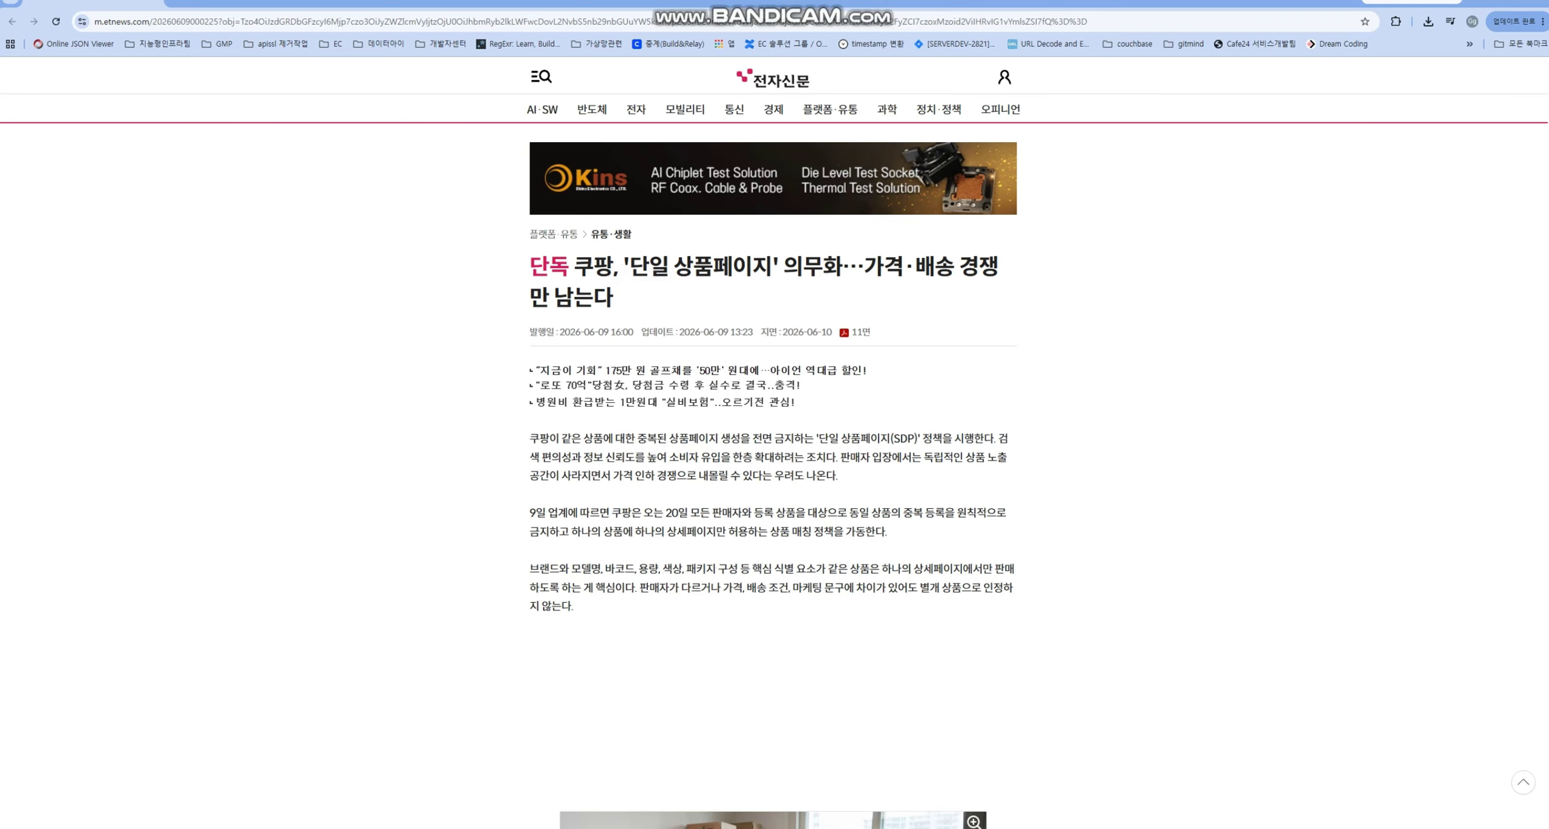
drag(613, 296, 573, 266)
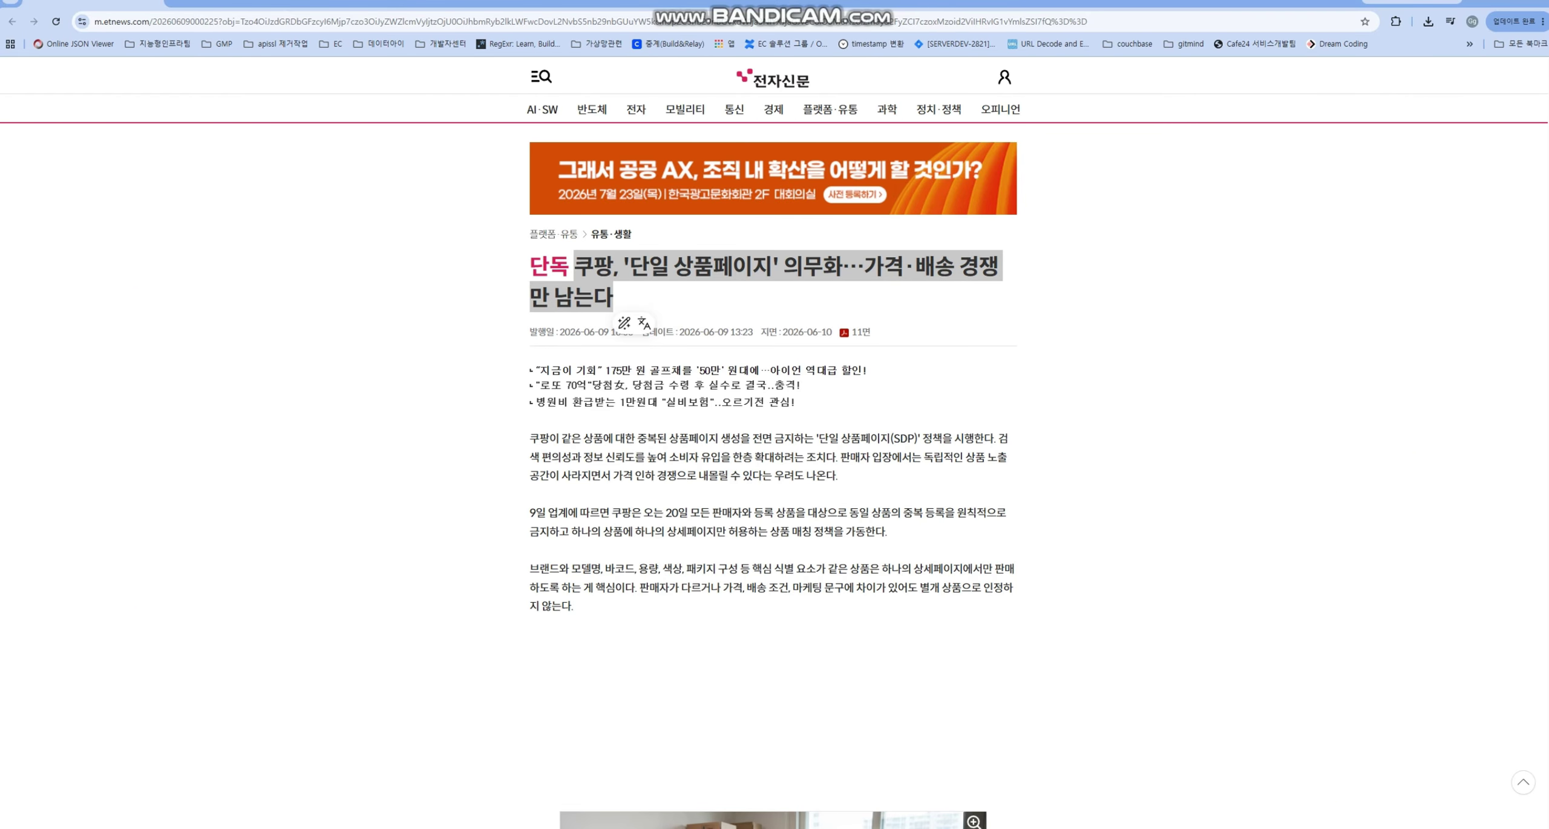
drag(673, 266, 752, 266)
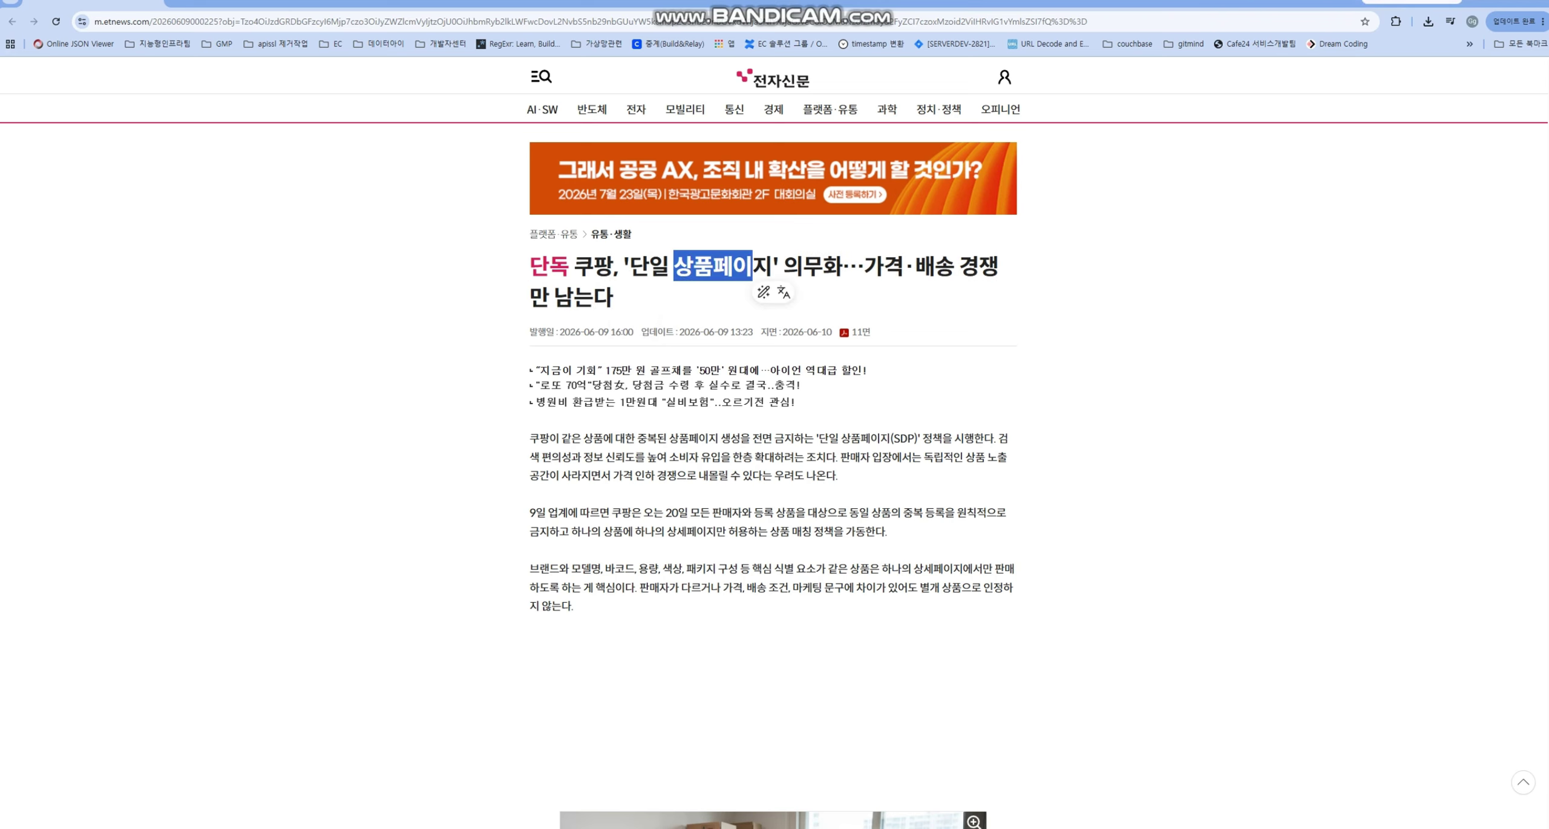
click(753, 266)
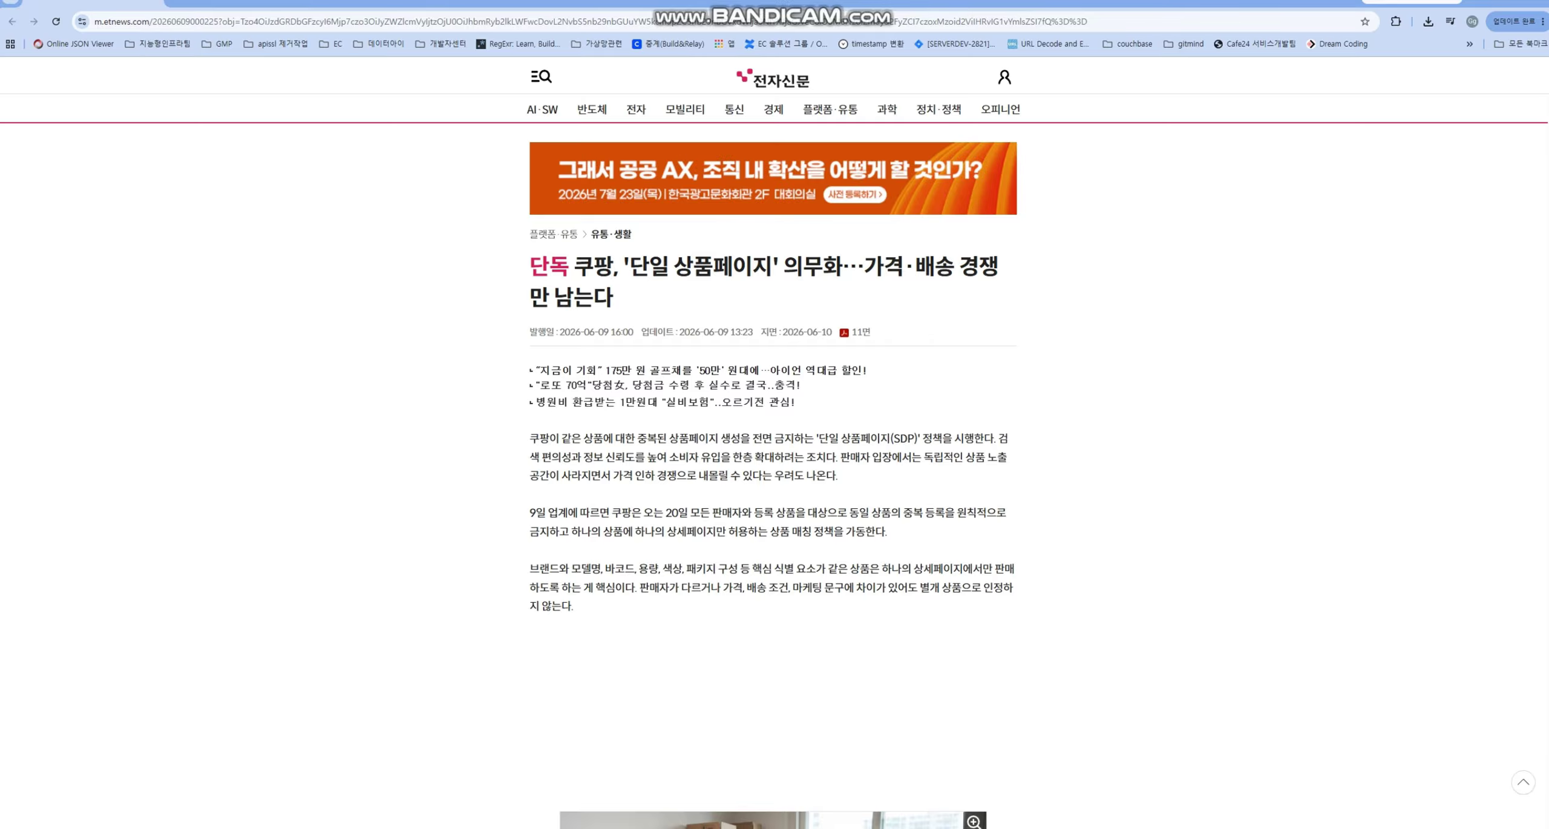
drag(673, 266, 772, 266)
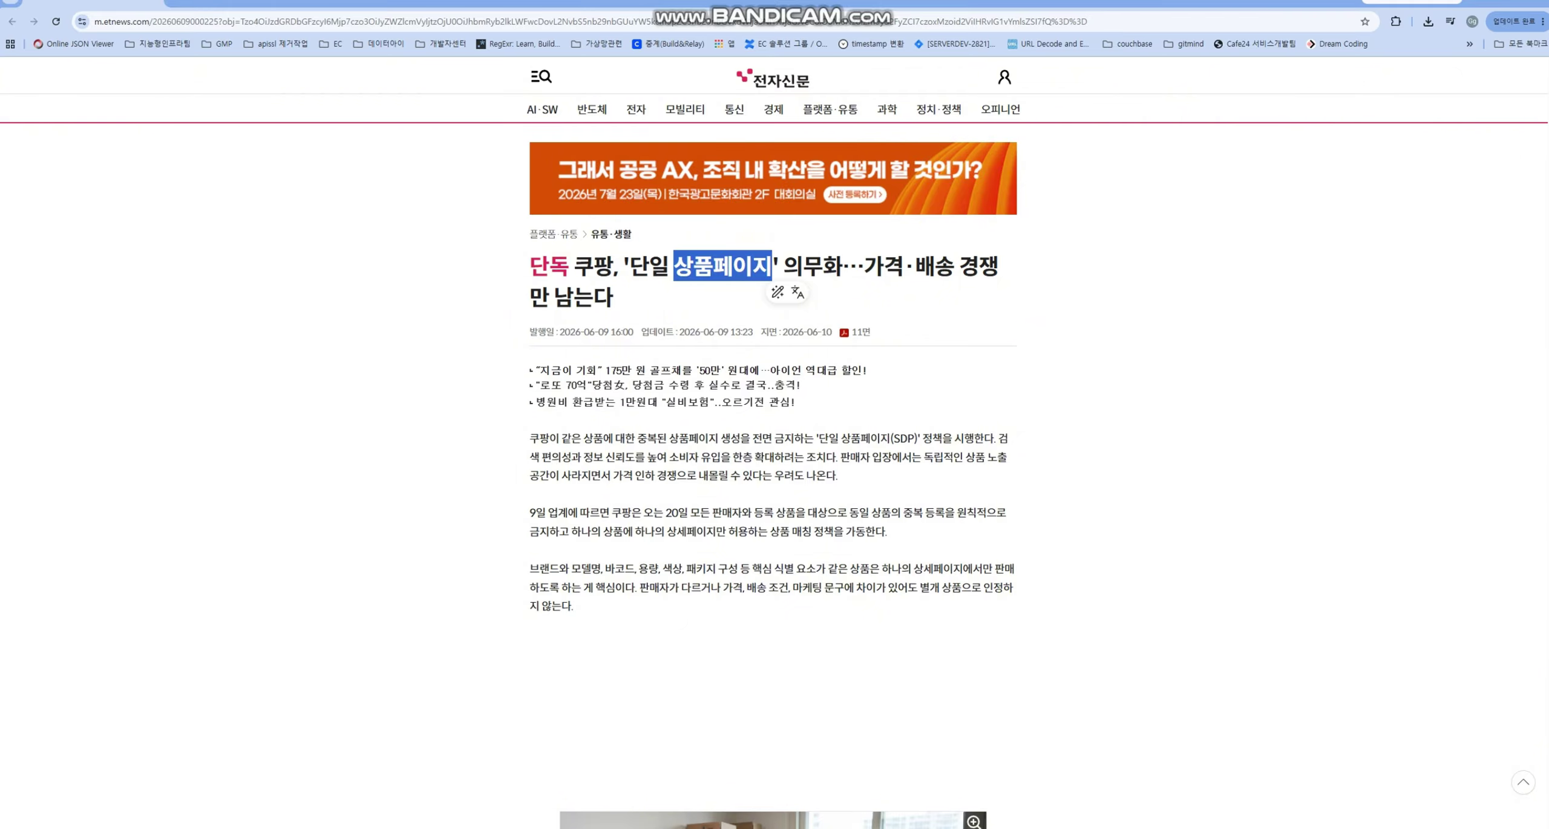
drag(673, 266, 772, 266)
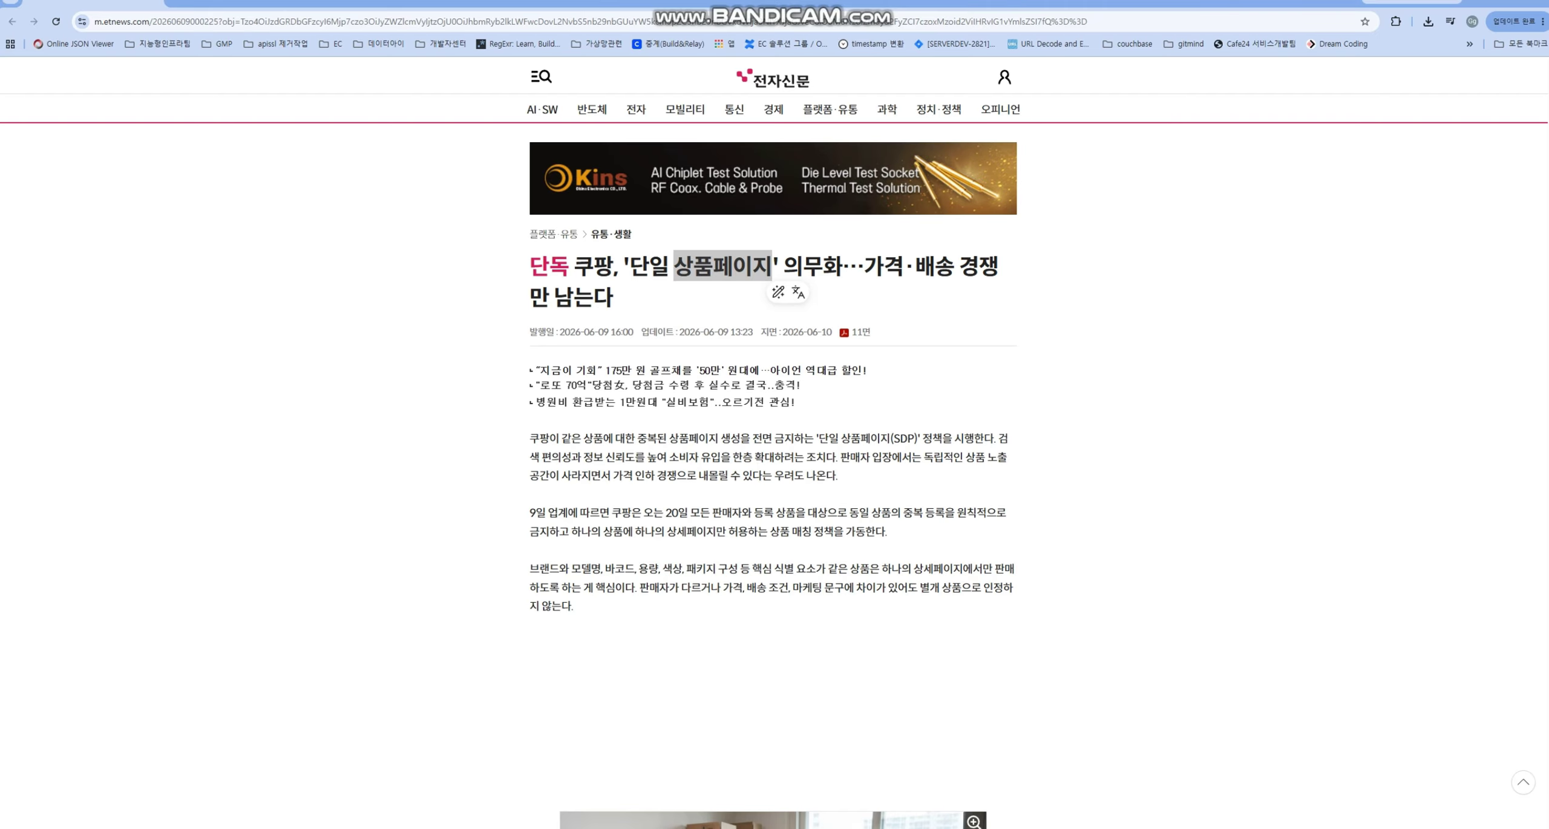
double_click(593, 266)
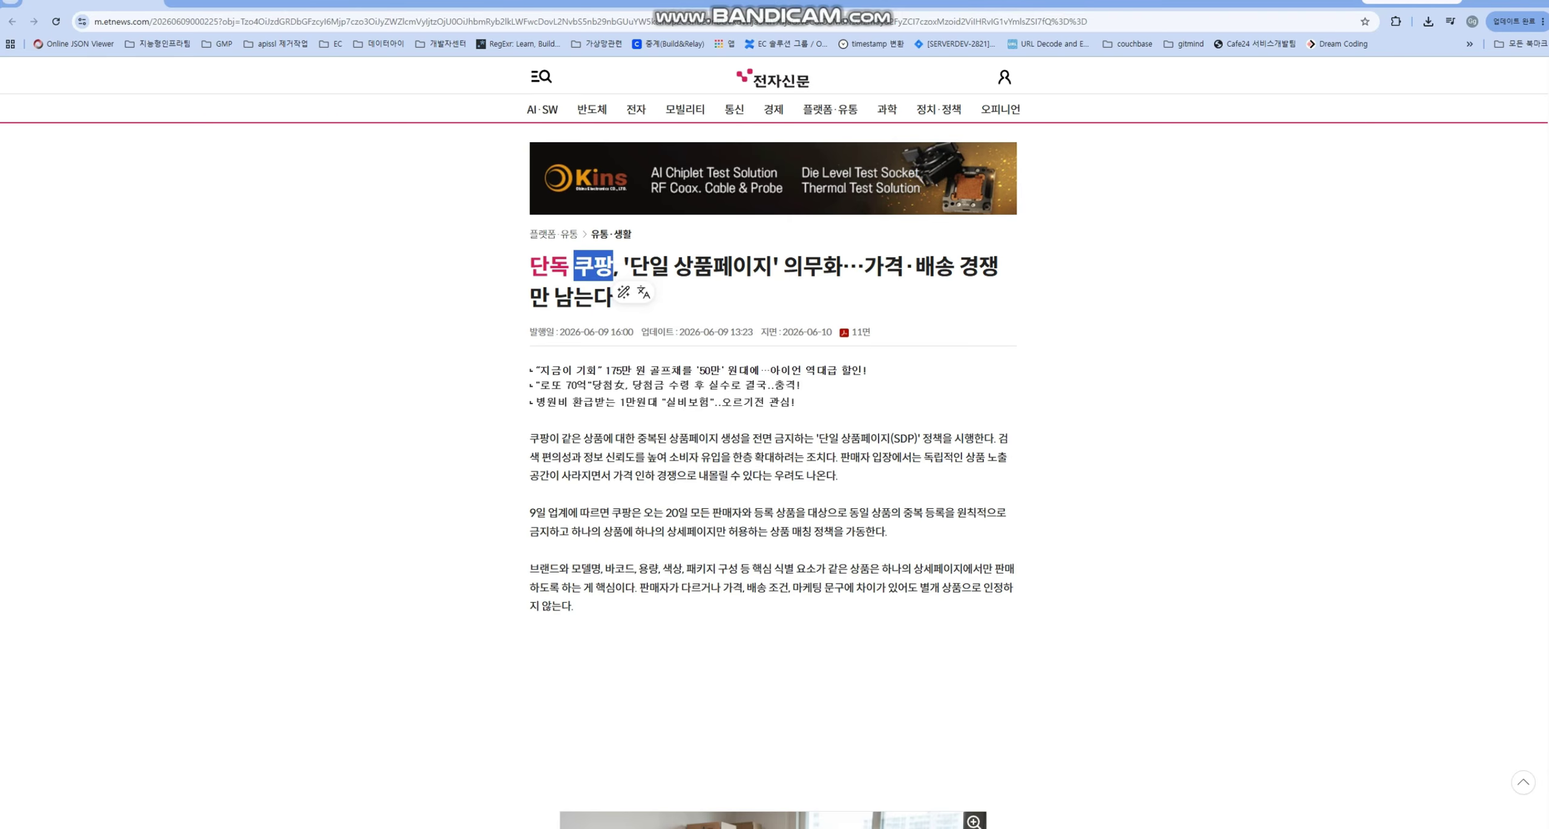
click(575, 267)
- Highlight the Coupang article's three body paragraphs and its headline while reading through them
drag(574, 268, 574, 606)
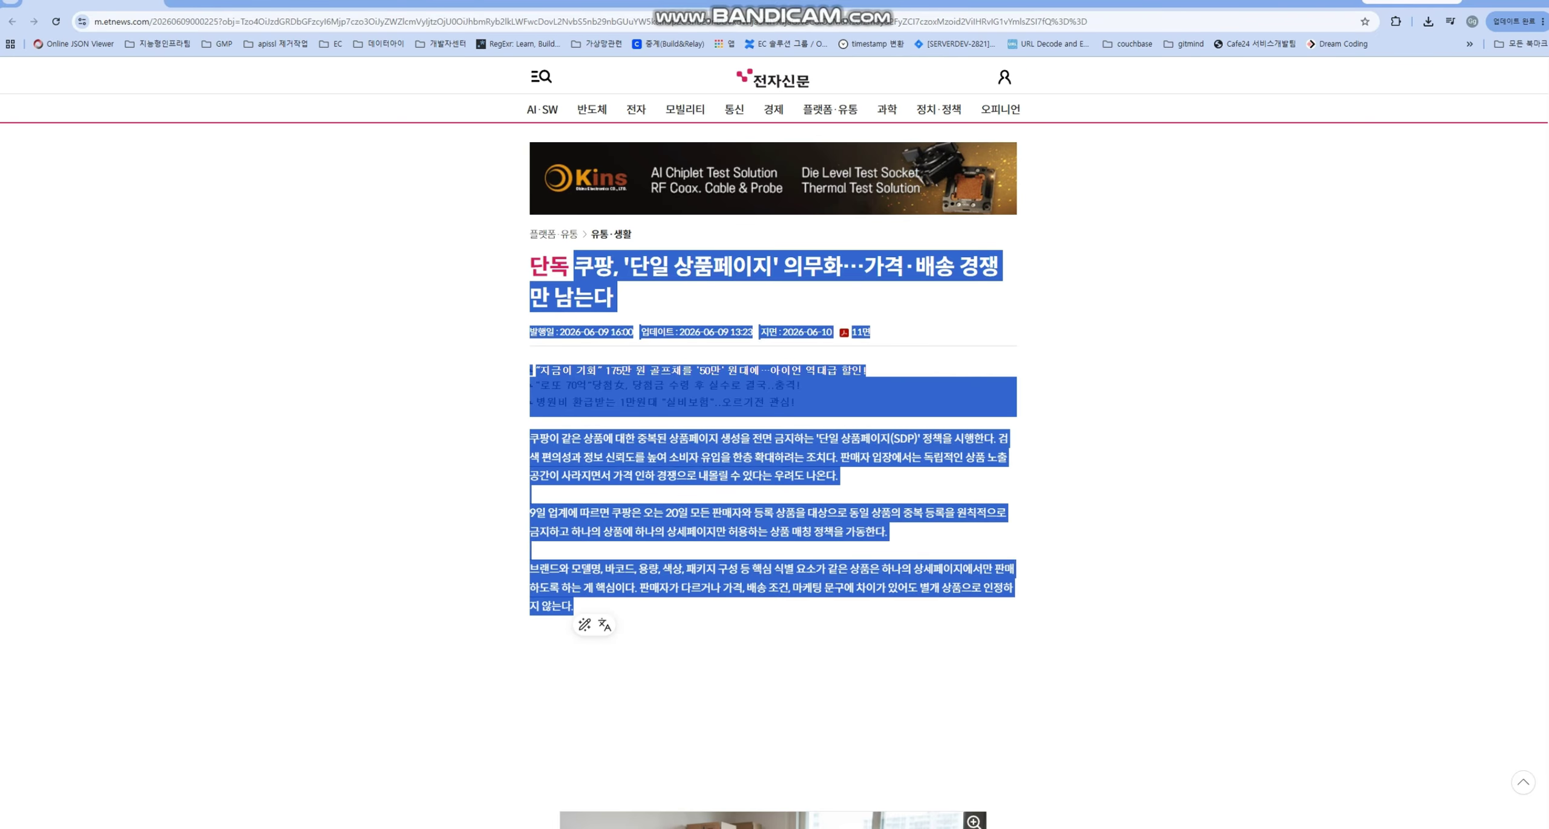
click(726, 611)
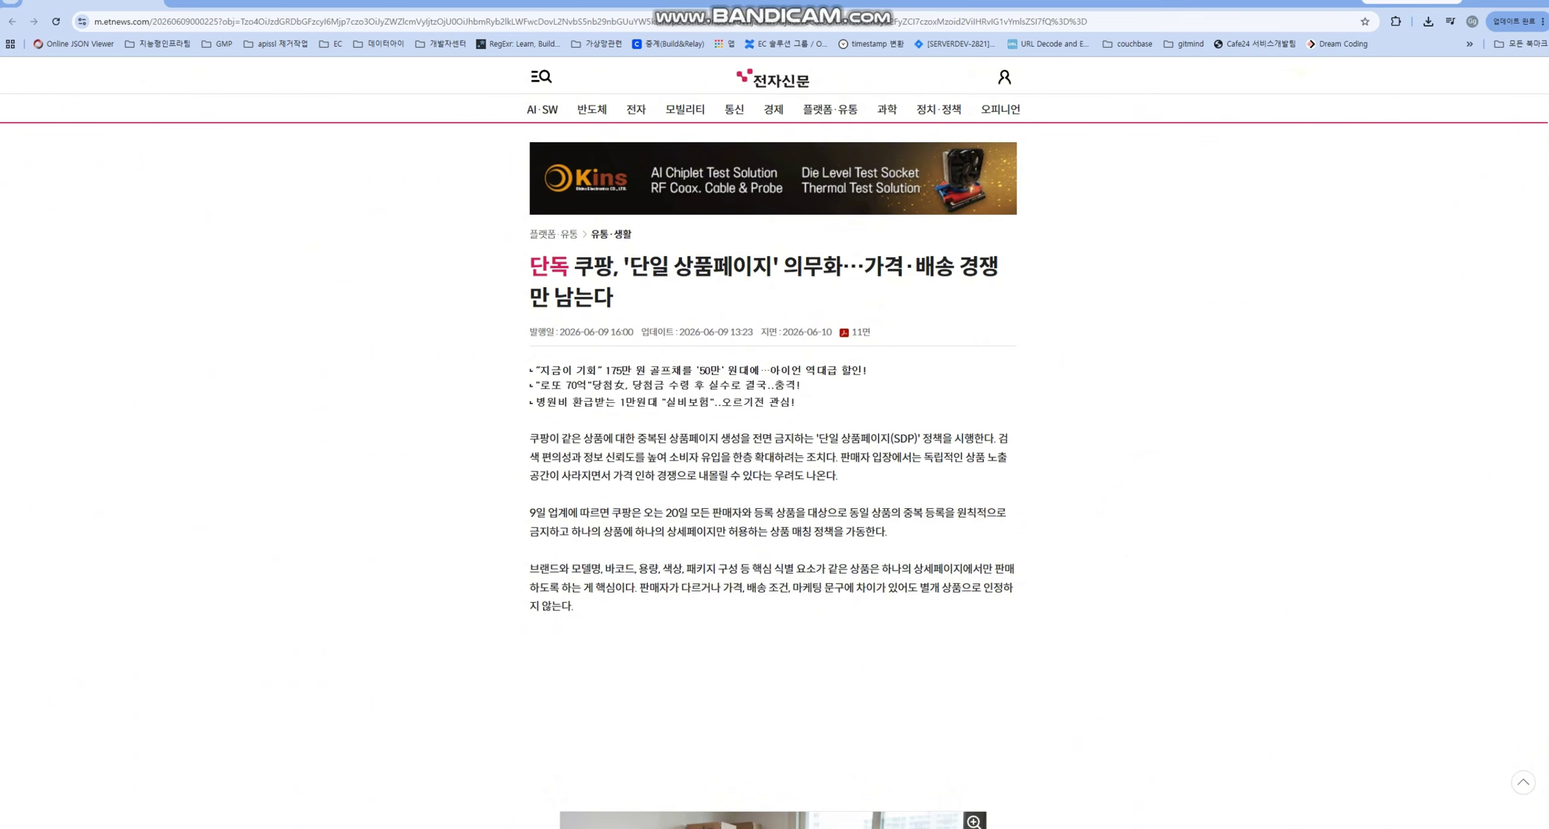
drag(839, 477, 530, 439)
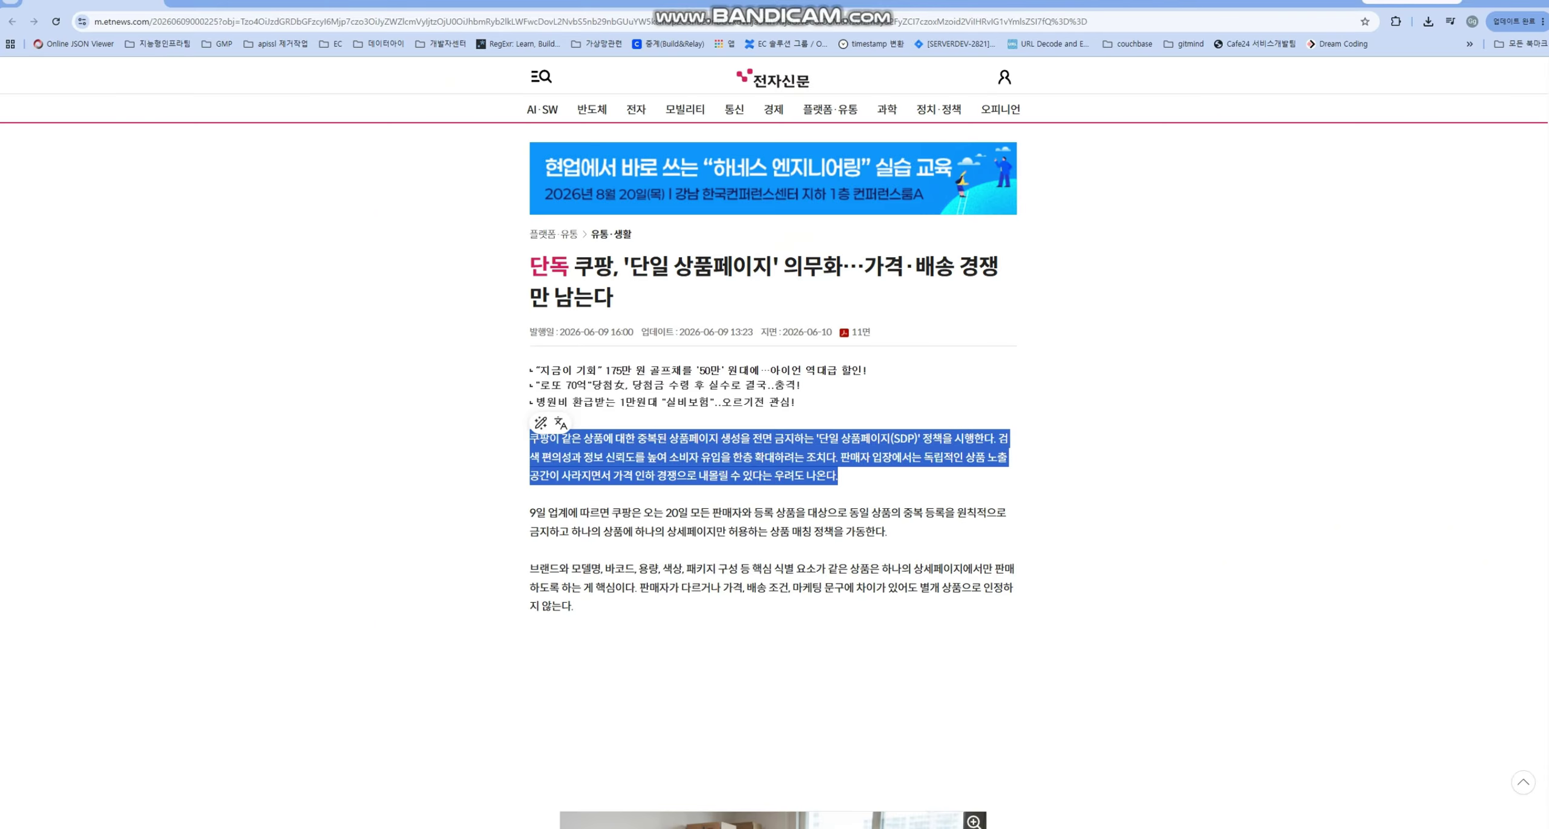
drag(573, 606, 530, 438)
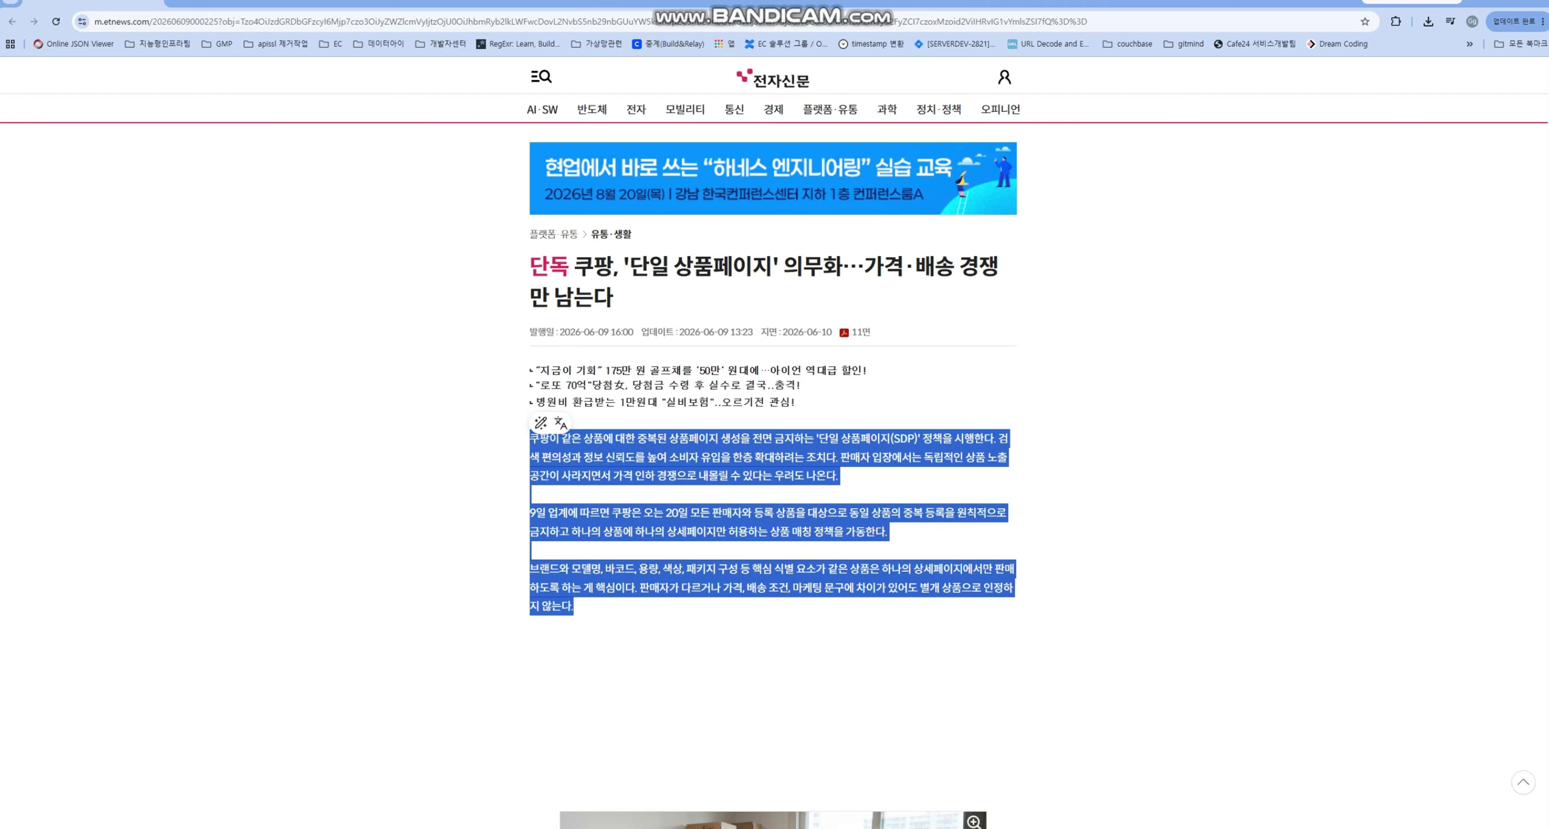
drag(593, 266, 613, 298)
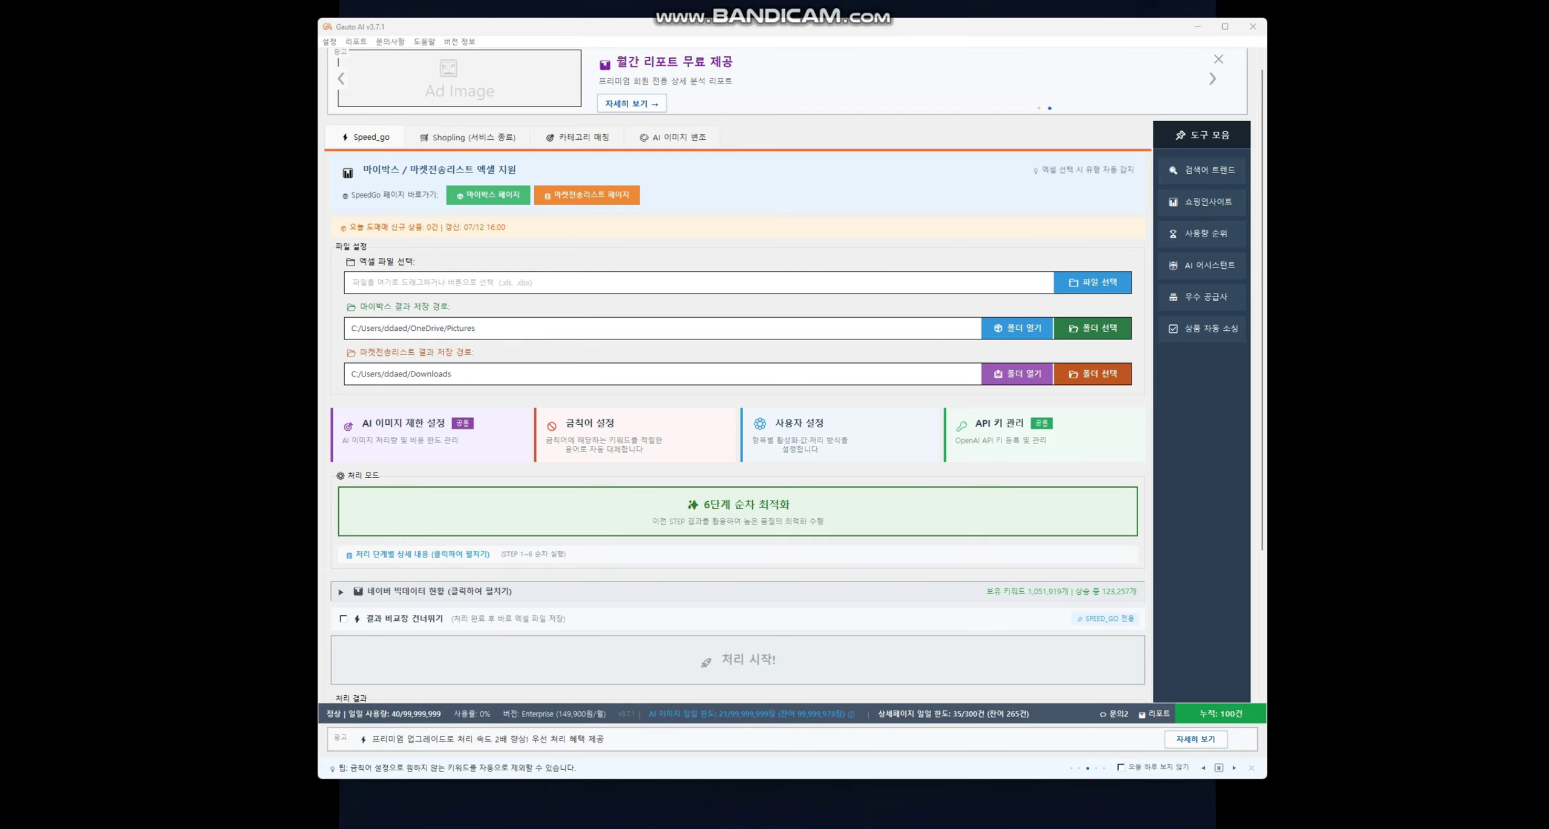
- Bring up Domeme, open 상품검색, and run the product search with the current filters
drag(1548, 459, 1548, 453)
key(alt+Tab)
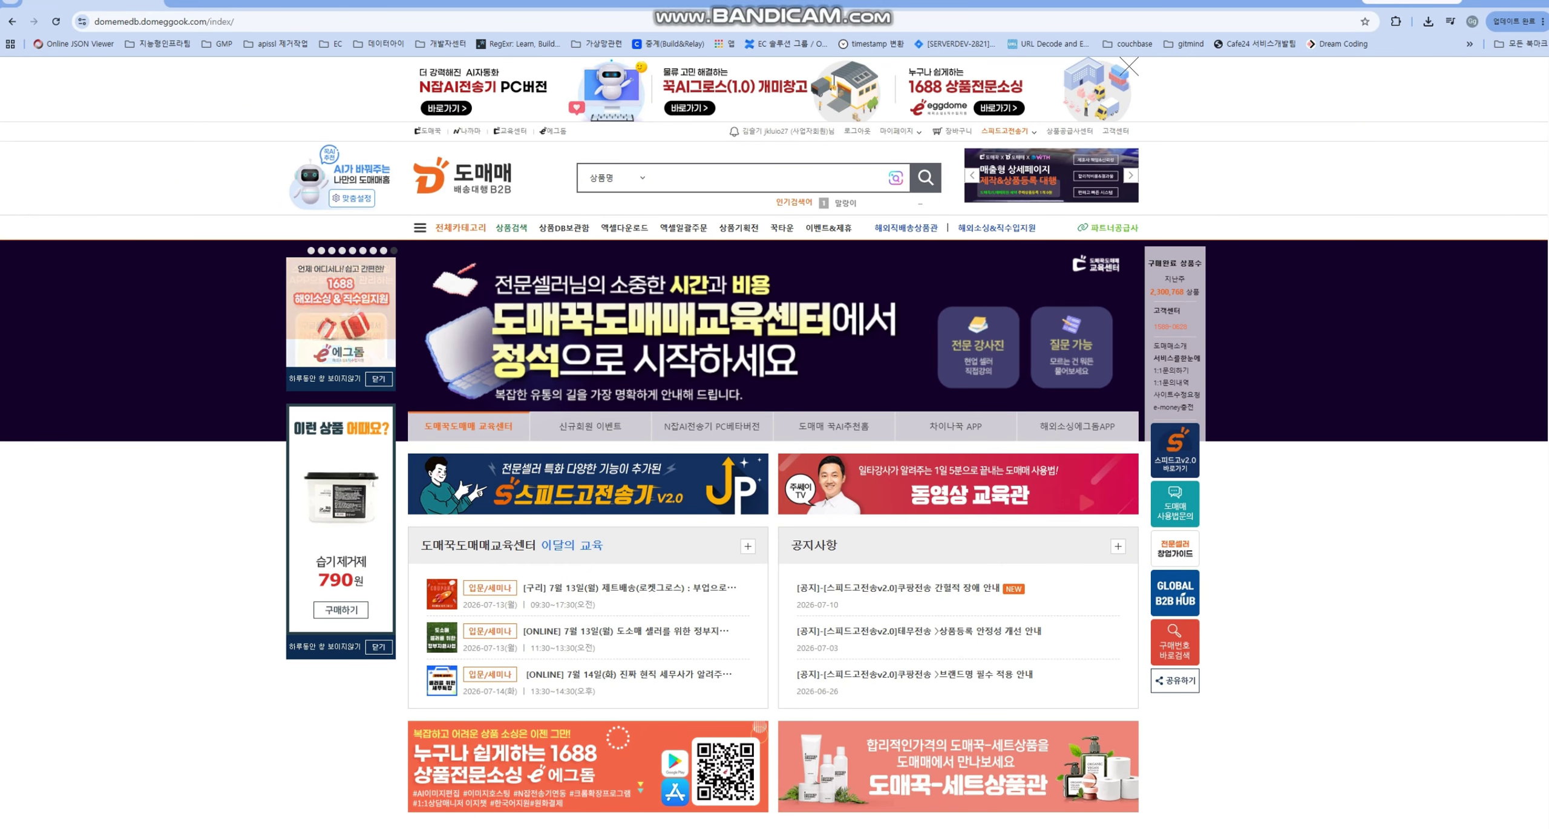
click(512, 227)
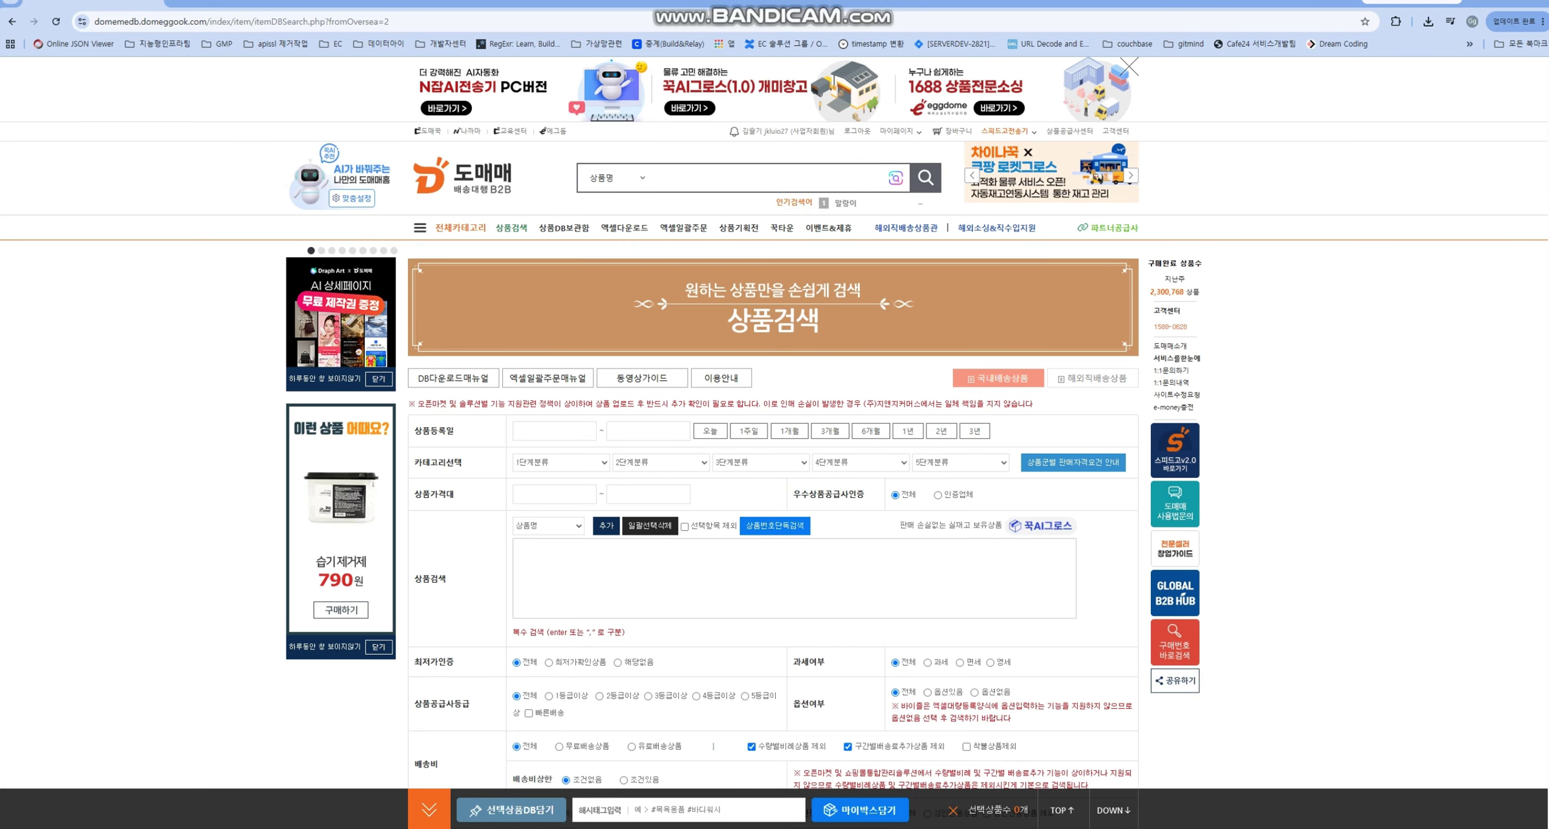
scroll(308, 157, down, 5)
scroll(775, 424, down, 4)
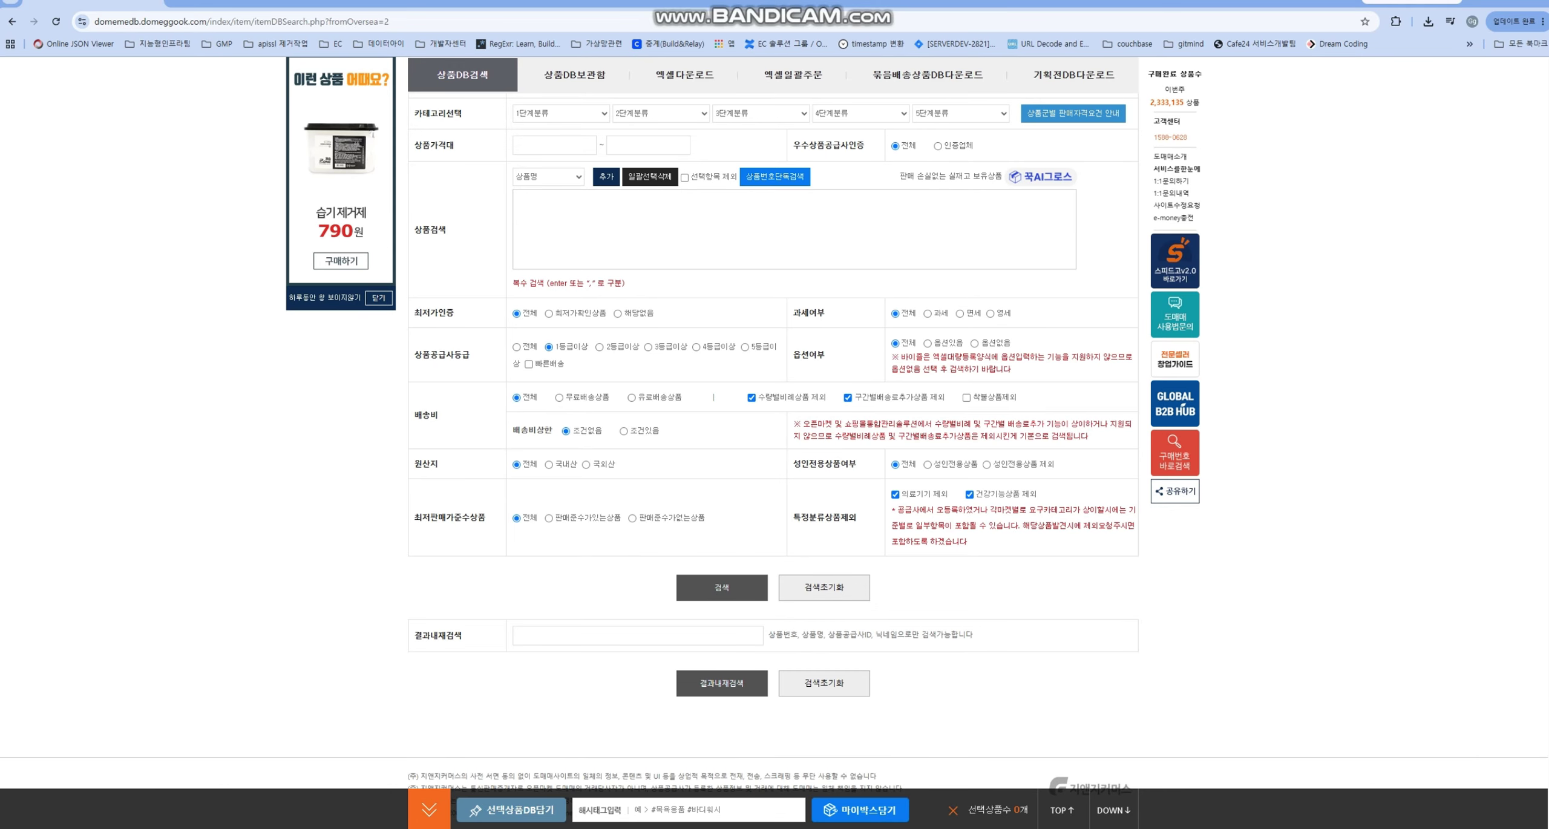
scroll(713, 426, up, 2)
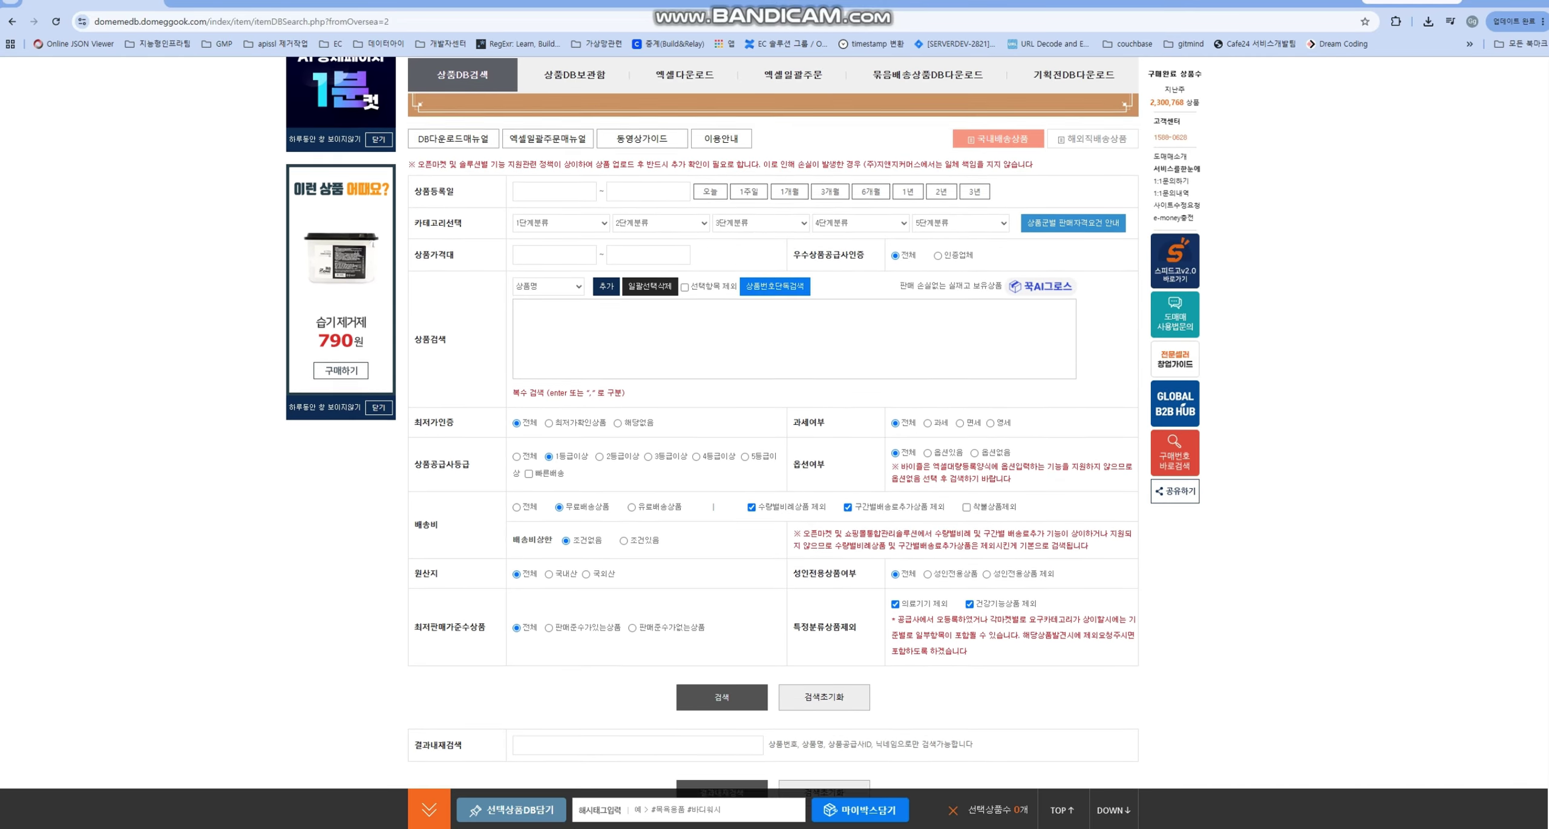
scroll(773, 423, down, 2)
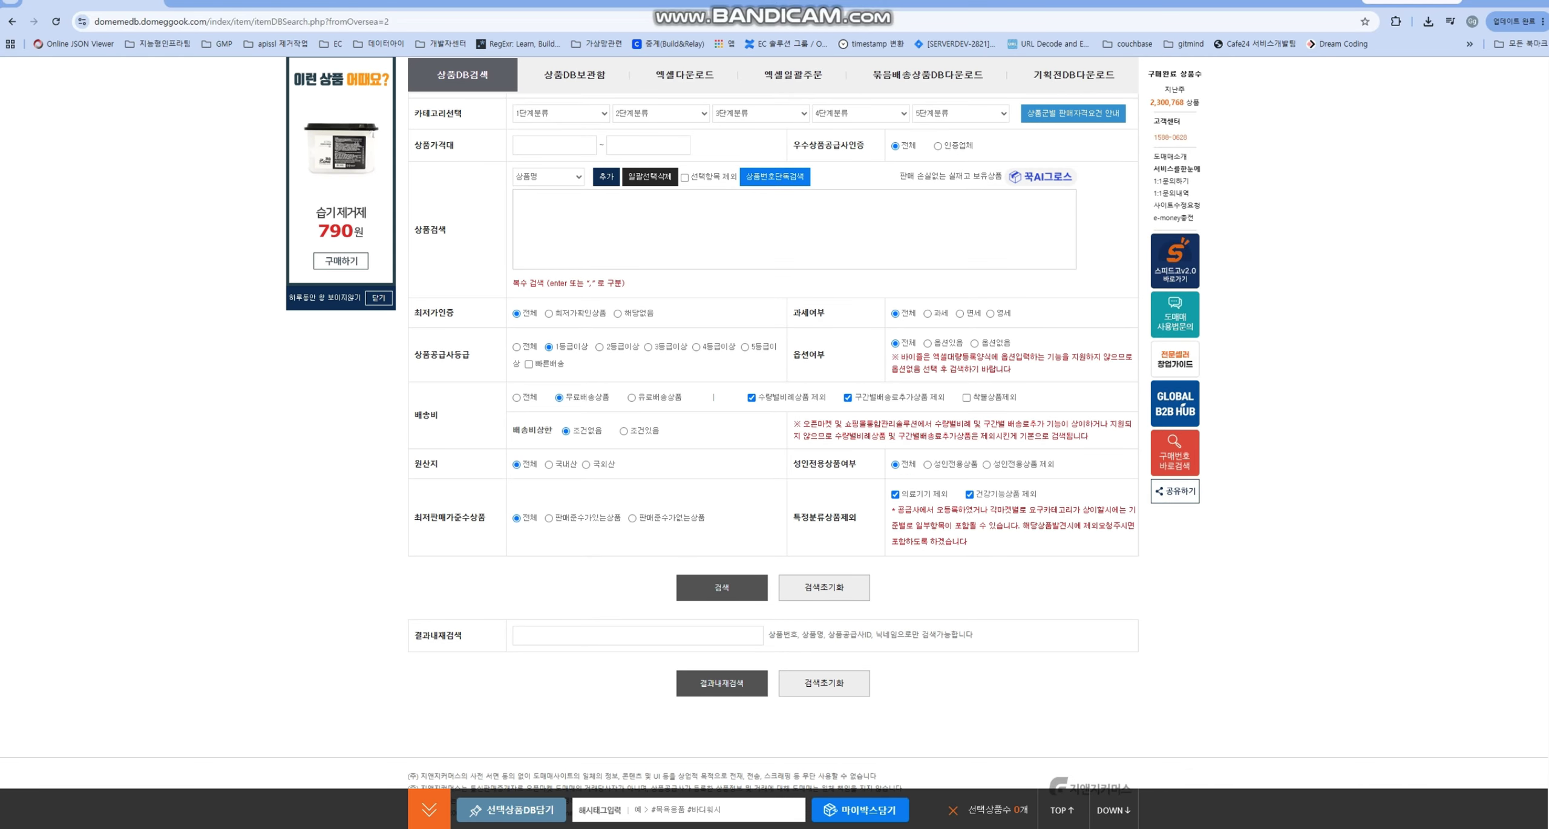
key(Return)
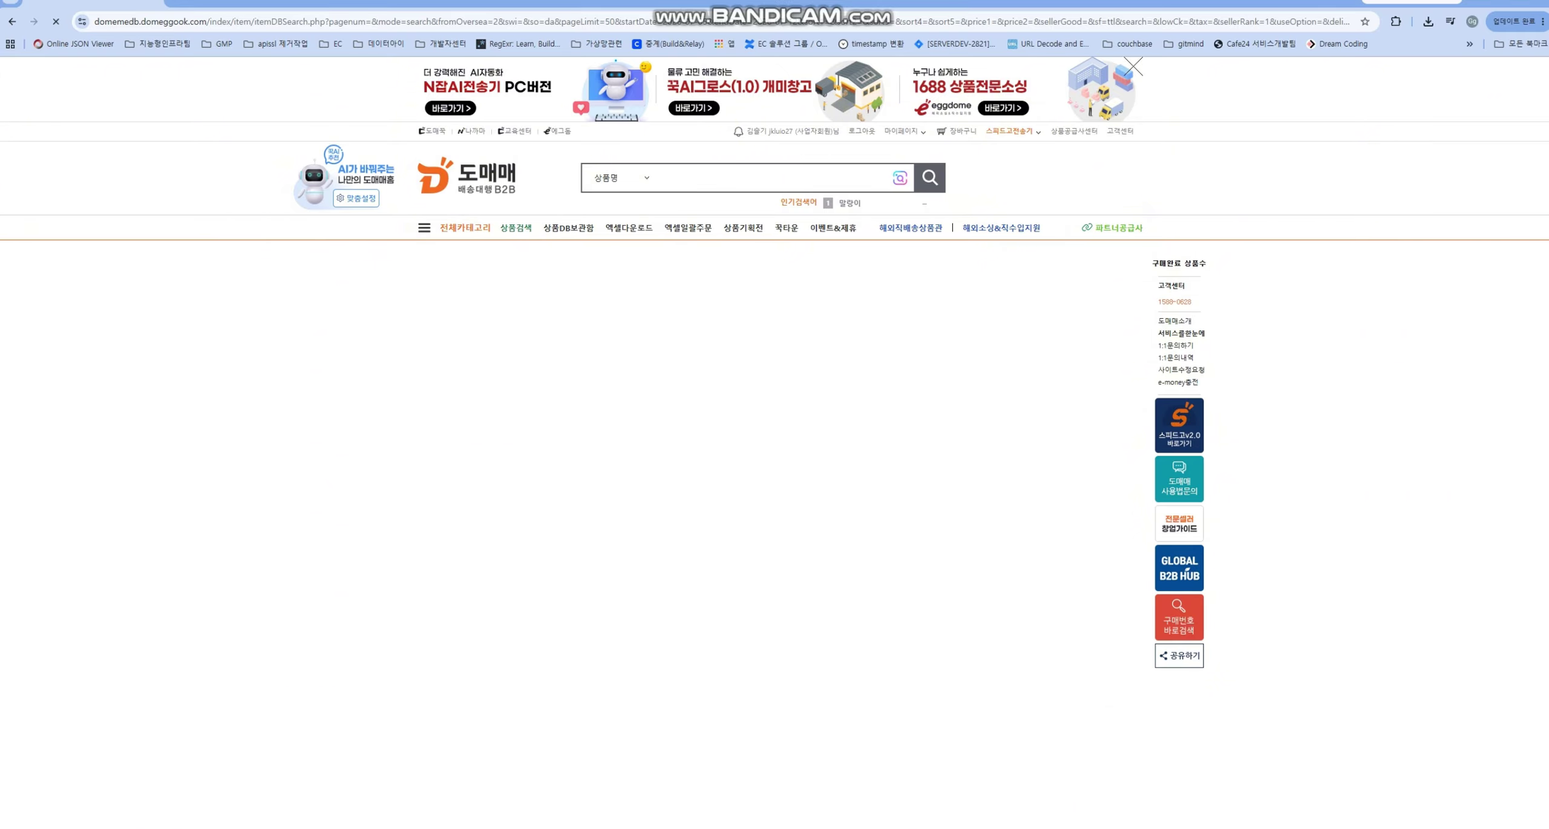
- Tick the products in the search results, from 66441191 down to 66403324
scroll(774, 424, down, 10)
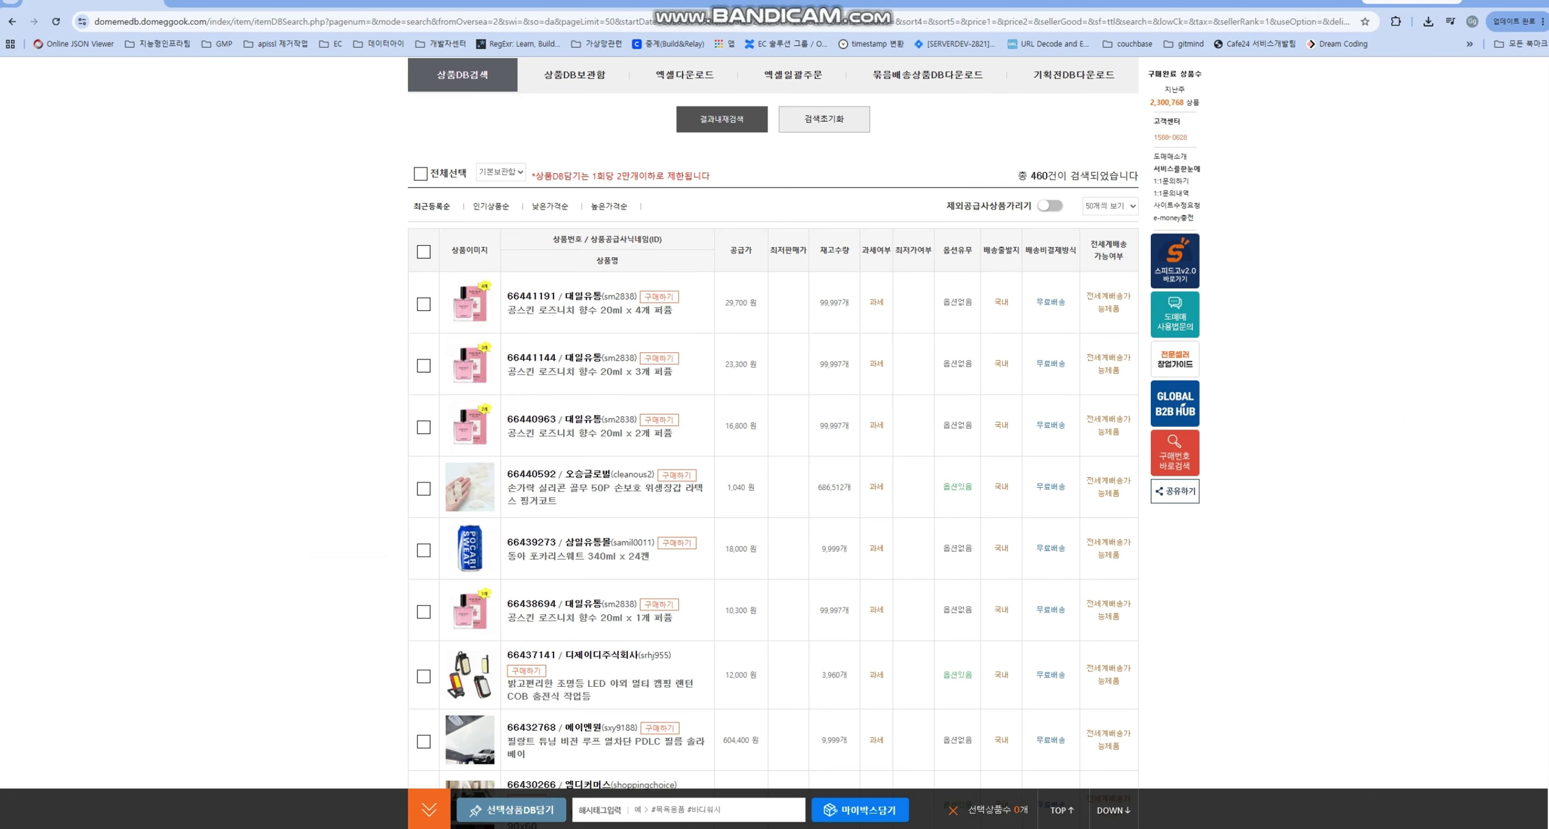
click(423, 304)
click(424, 488)
click(424, 676)
scroll(424, 605, down, 3)
click(424, 558)
click(423, 624)
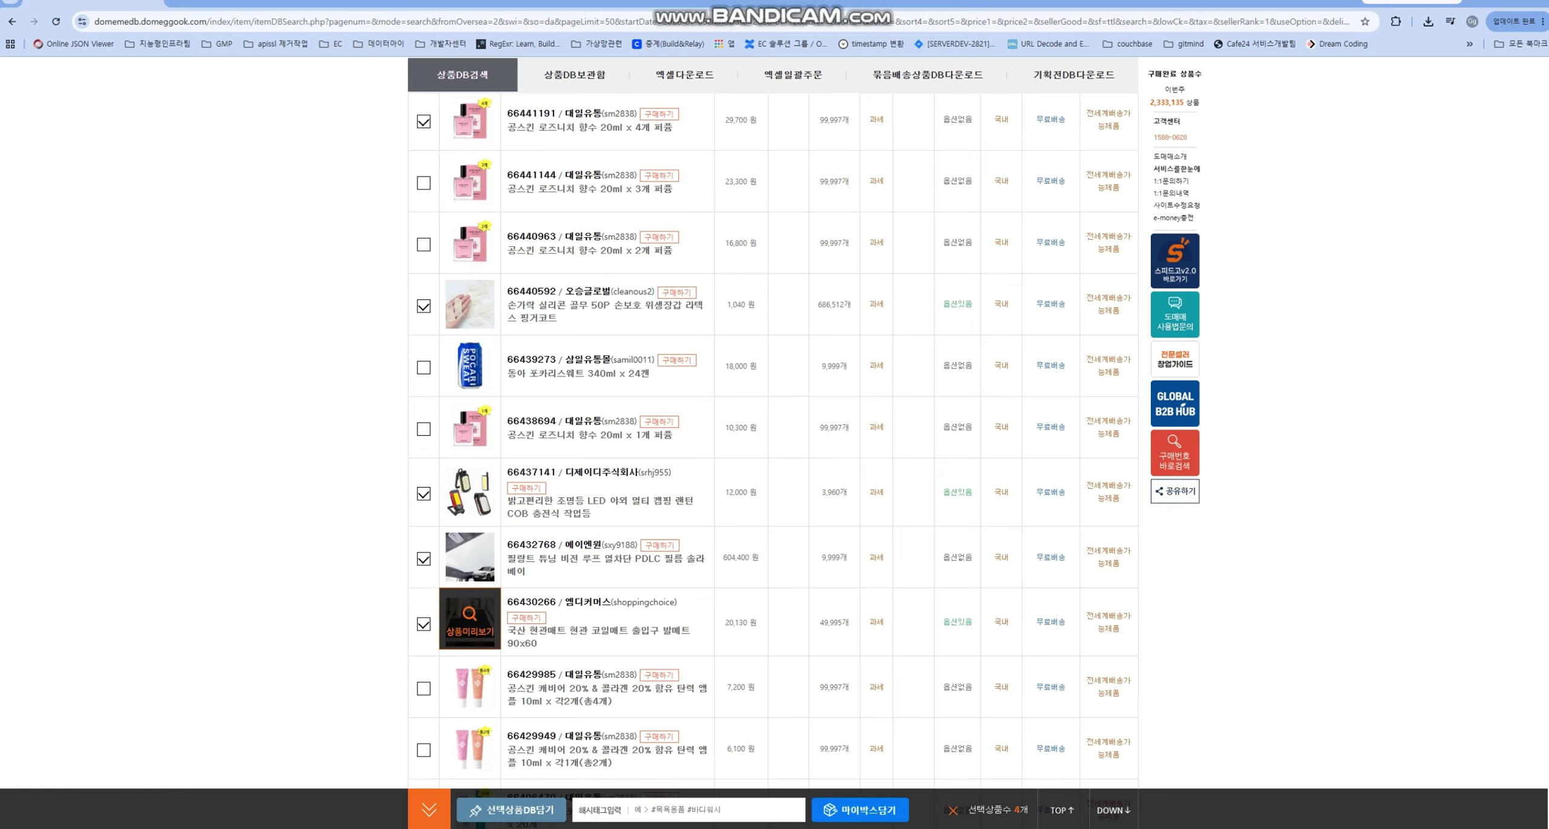
scroll(773, 424, down, 5)
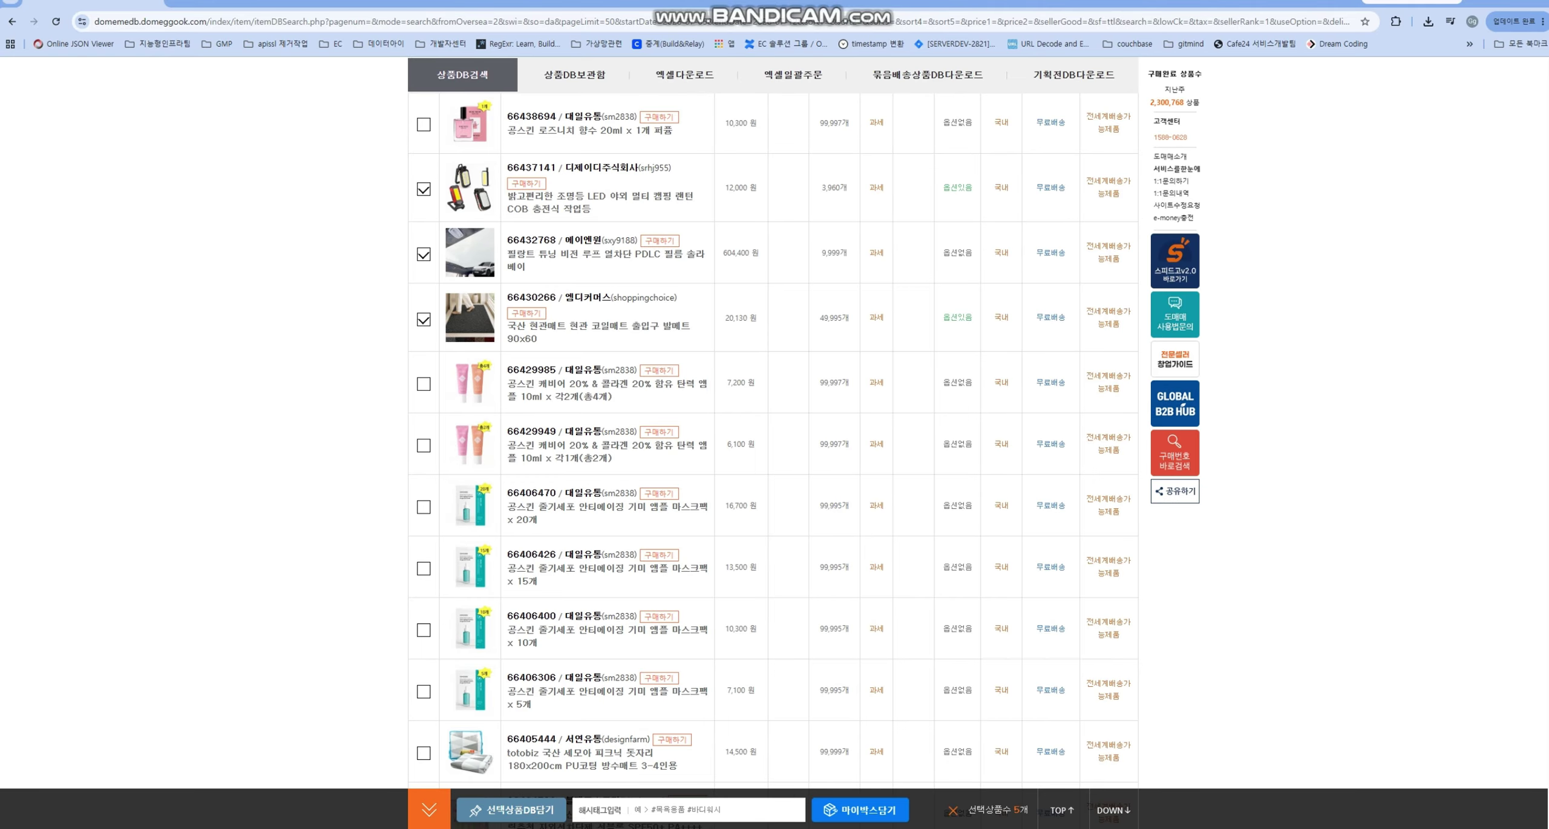
click(423, 383)
scroll(470, 423, up, 10)
scroll(470, 545, down, 12)
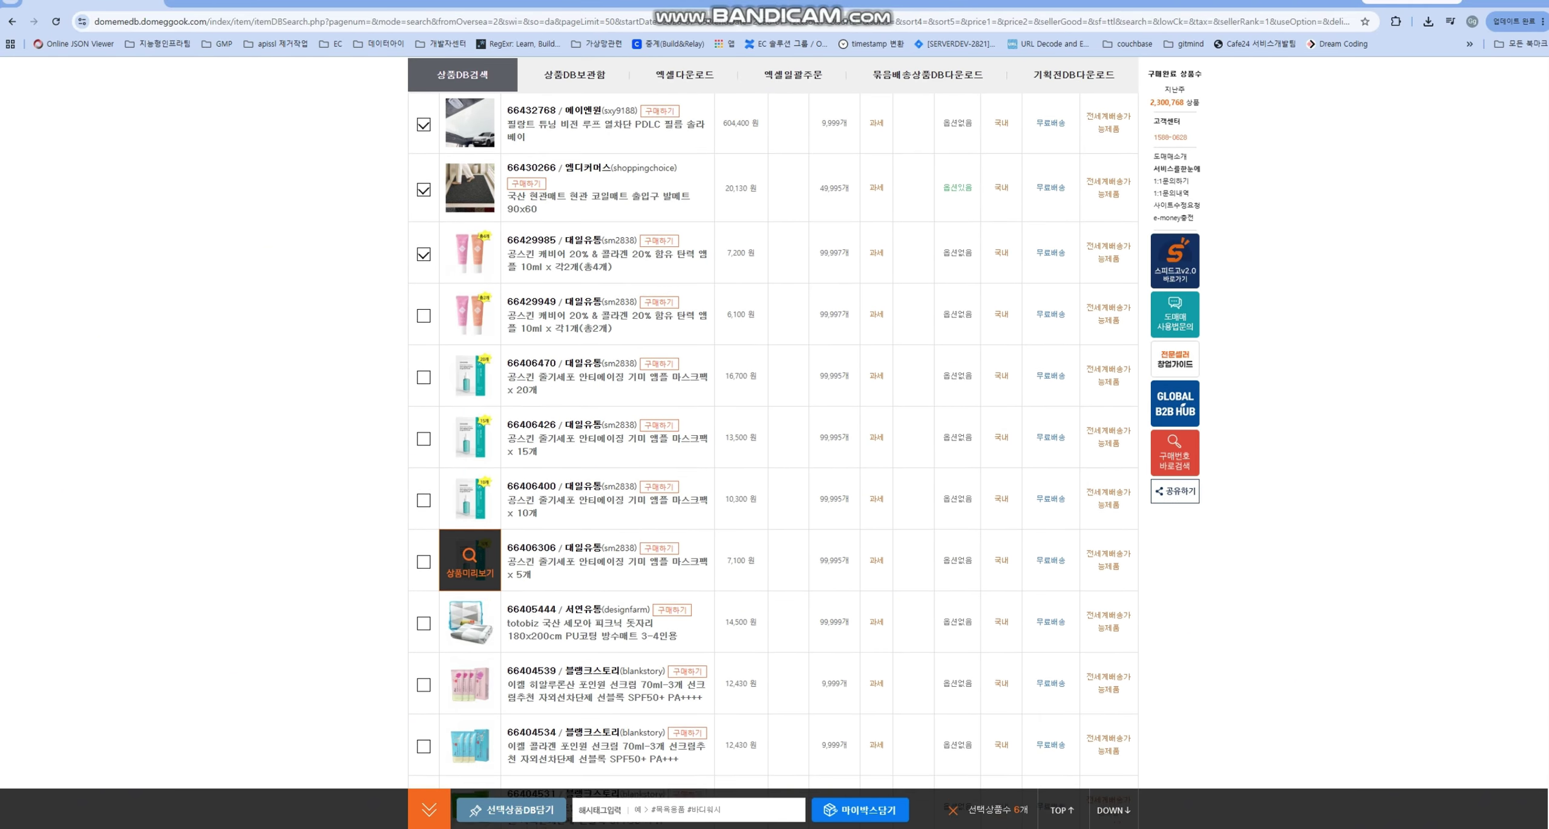
scroll(470, 560, down, 4)
scroll(469, 559, up, 20)
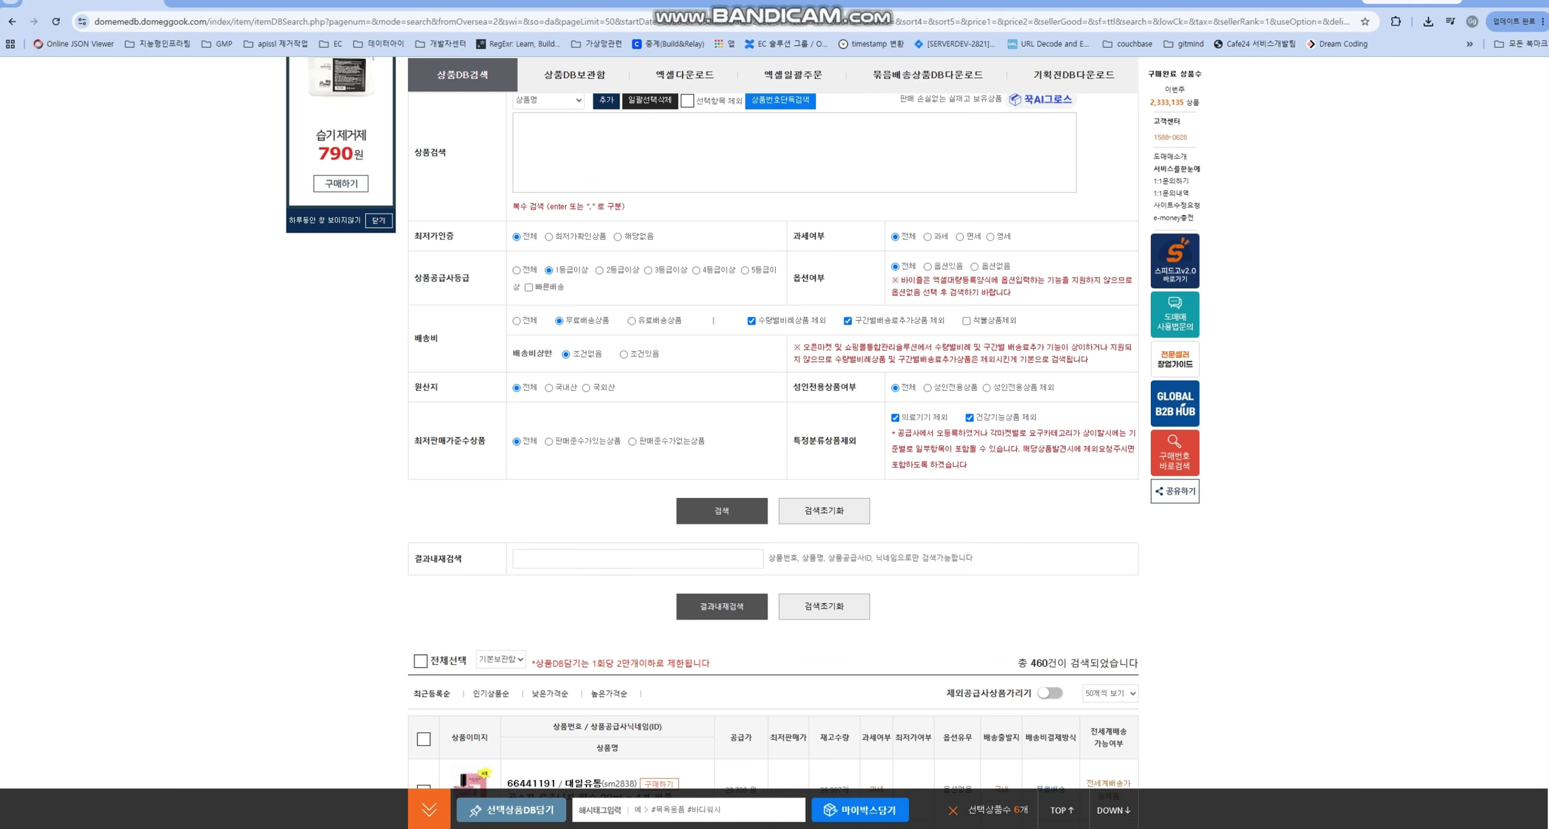
scroll(773, 423, down, 8)
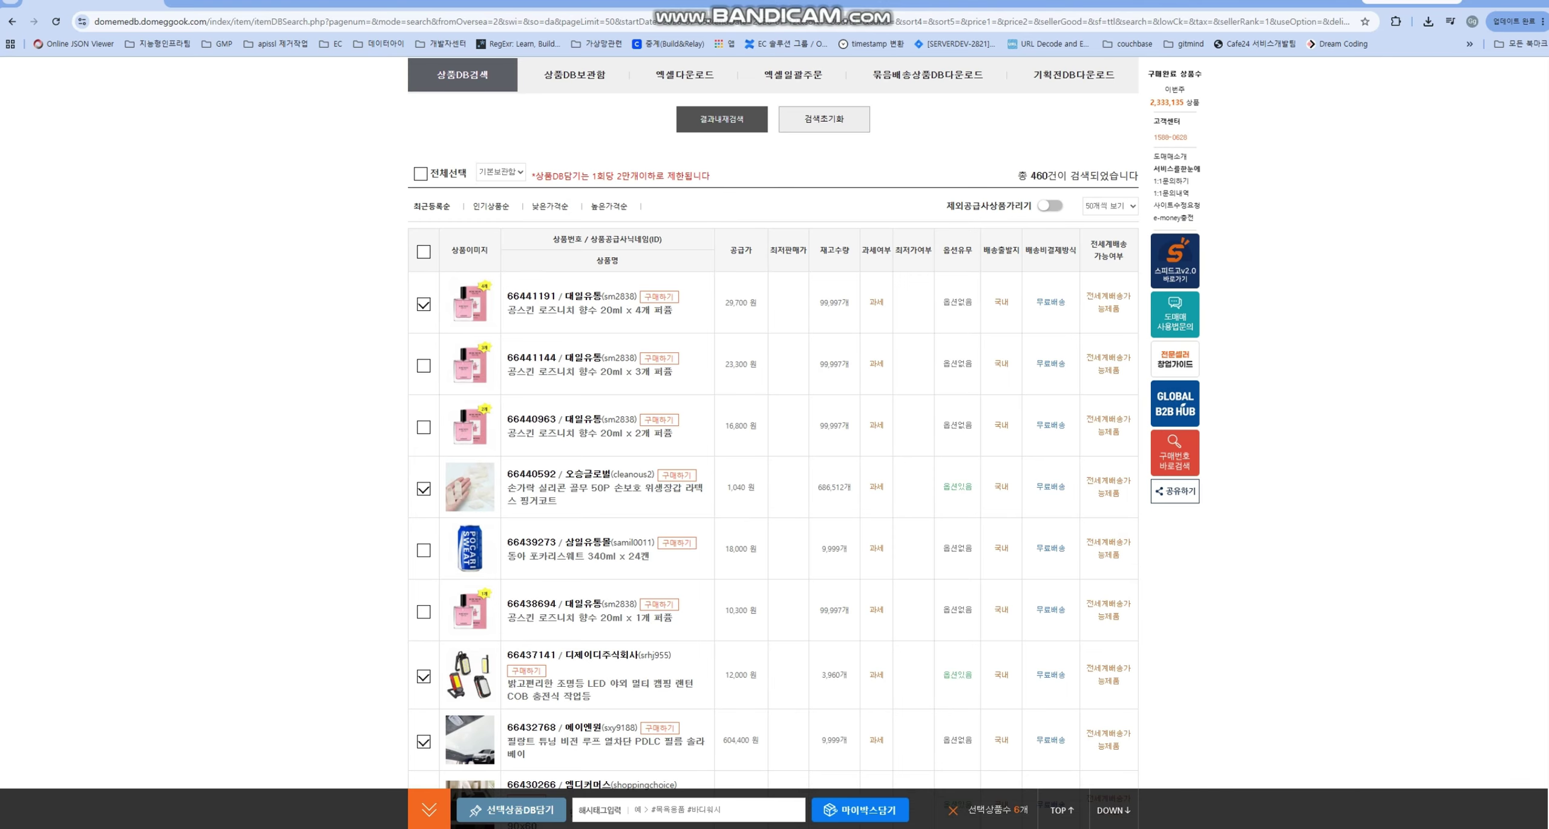
scroll(469, 444, down, 9)
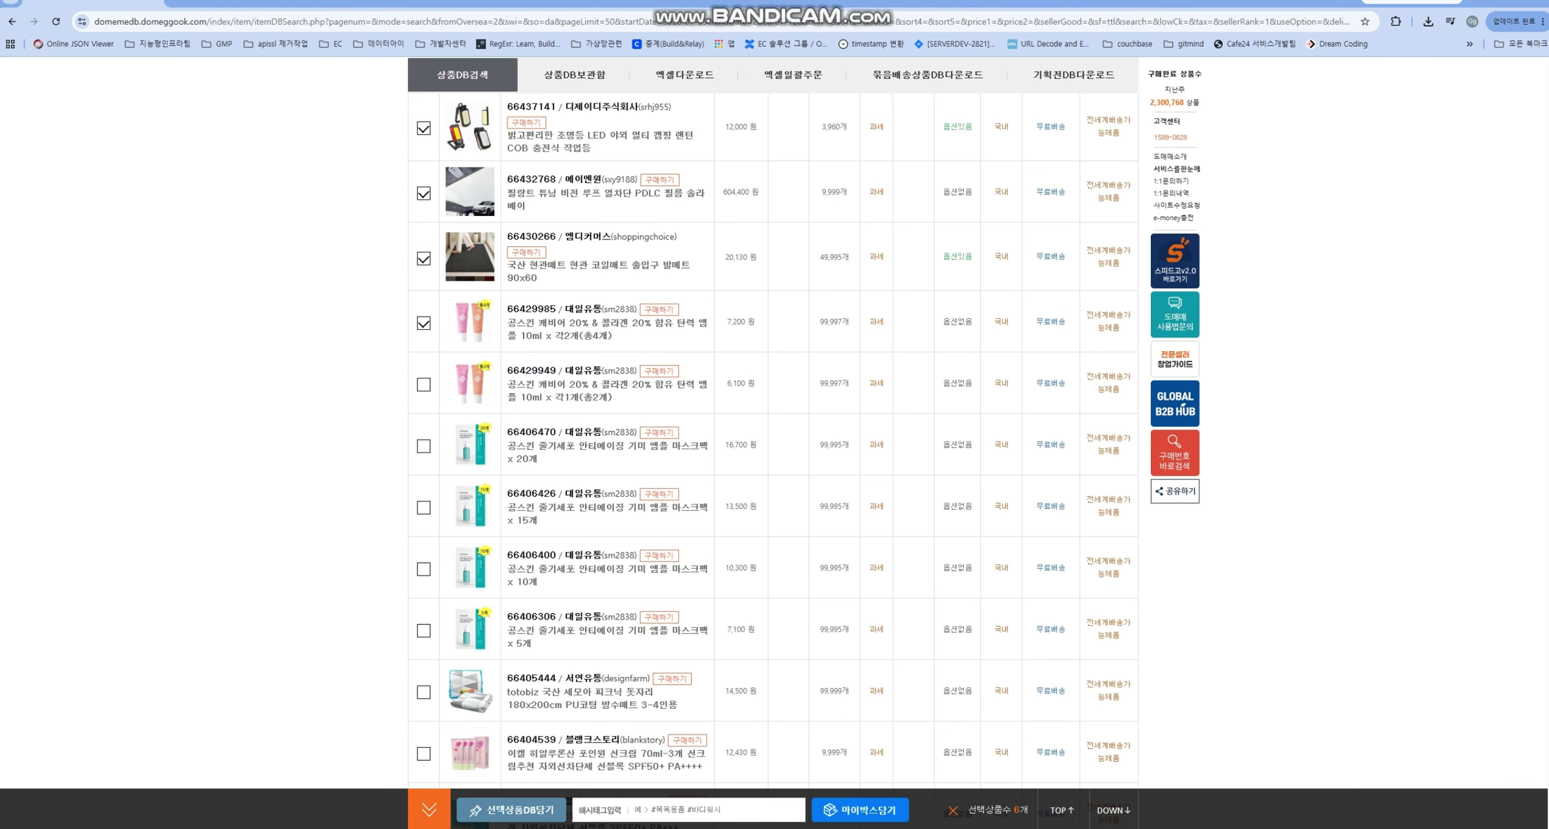
scroll(470, 444, down, 4)
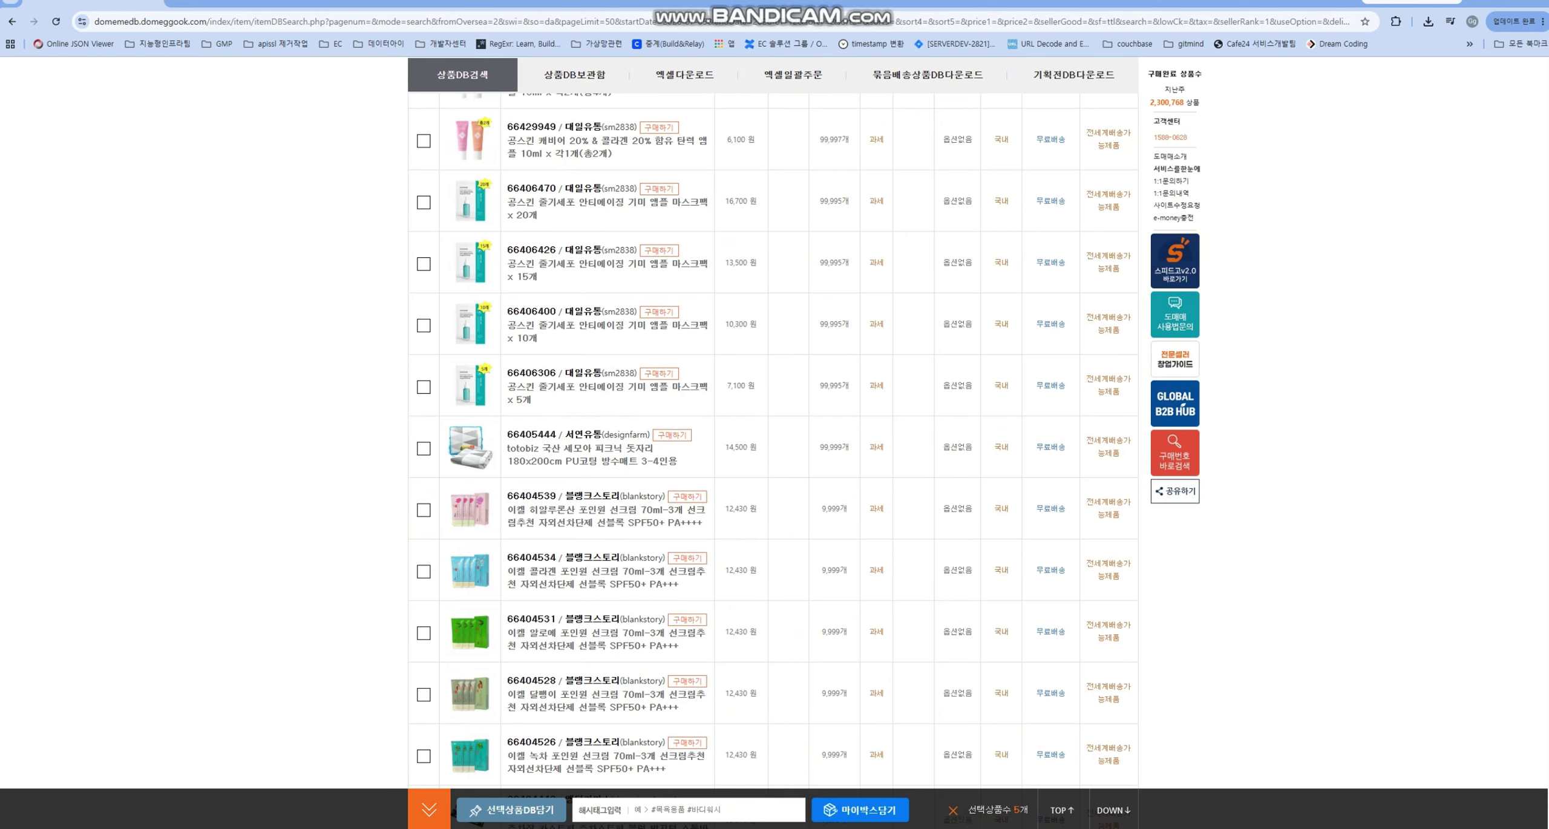
scroll(772, 442, down, 4)
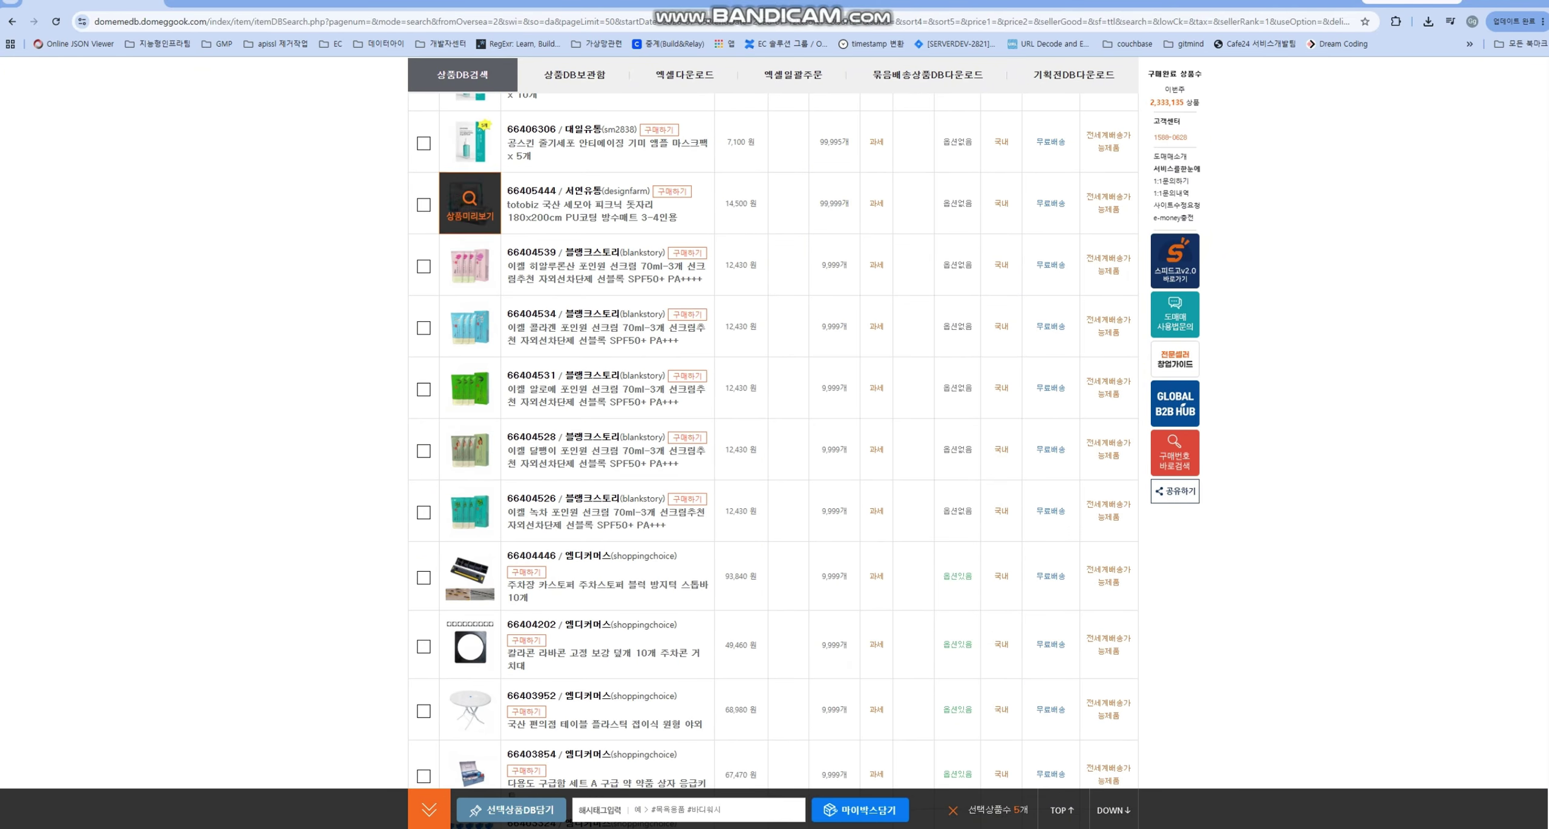
click(424, 204)
scroll(470, 266, down, 5)
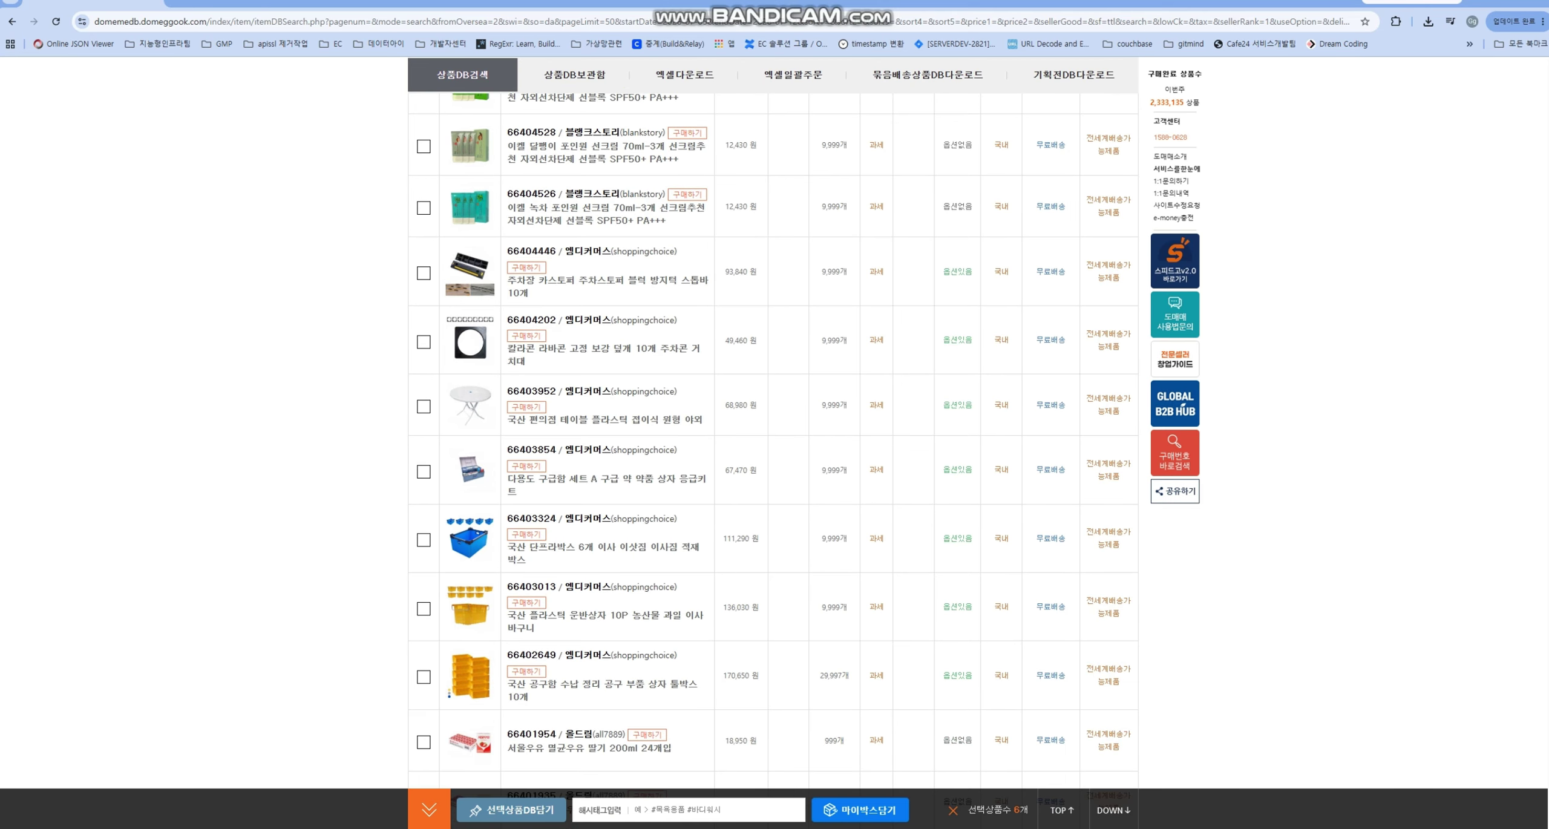
click(424, 342)
click(423, 540)
- Save the ticked products to My Box with hashtag test123123 and confirm the alert
click(636, 809)
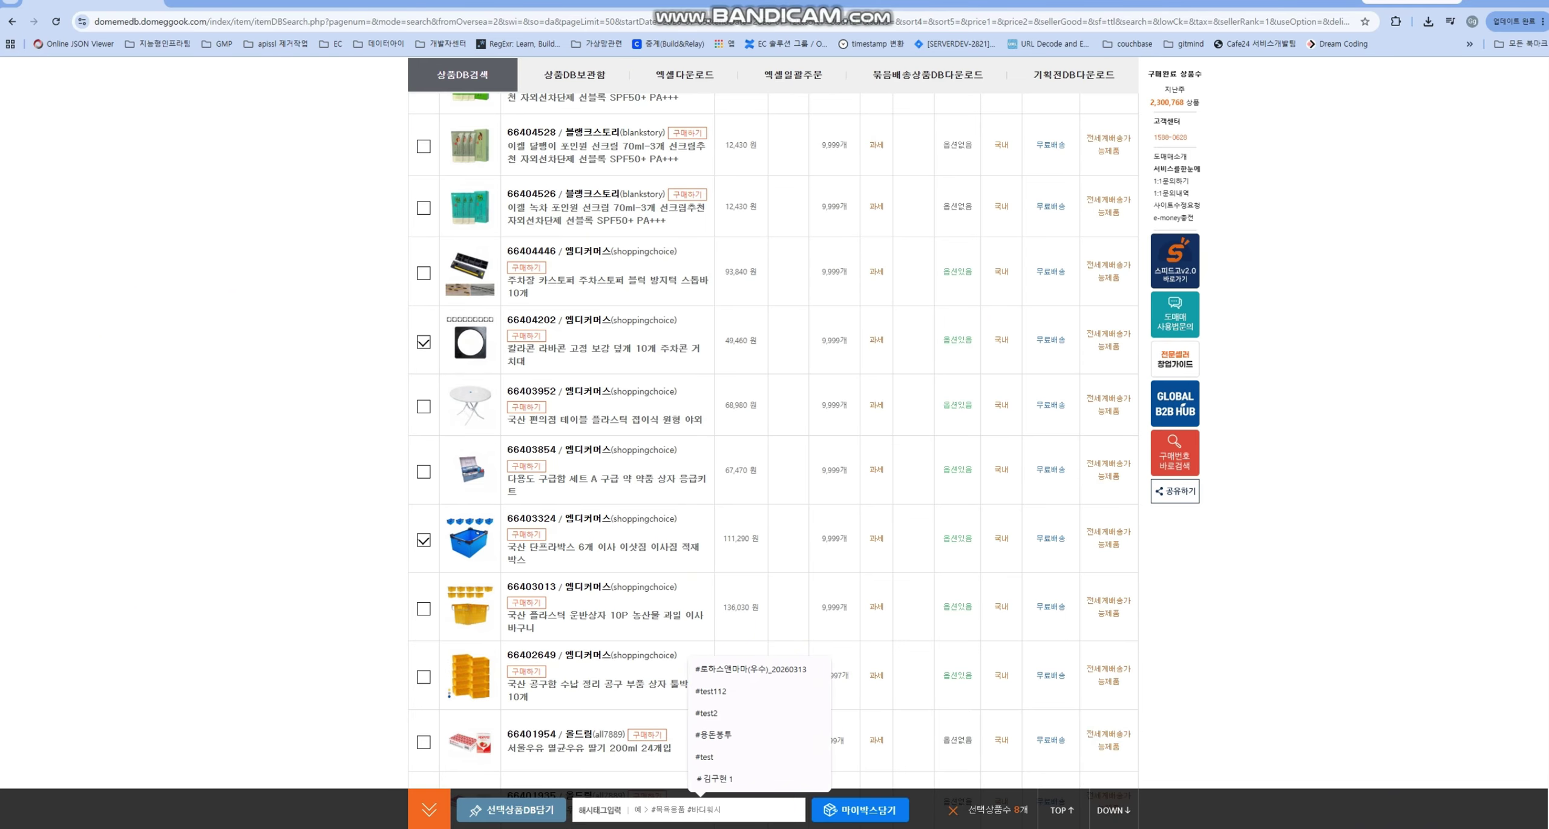
key(Escape)
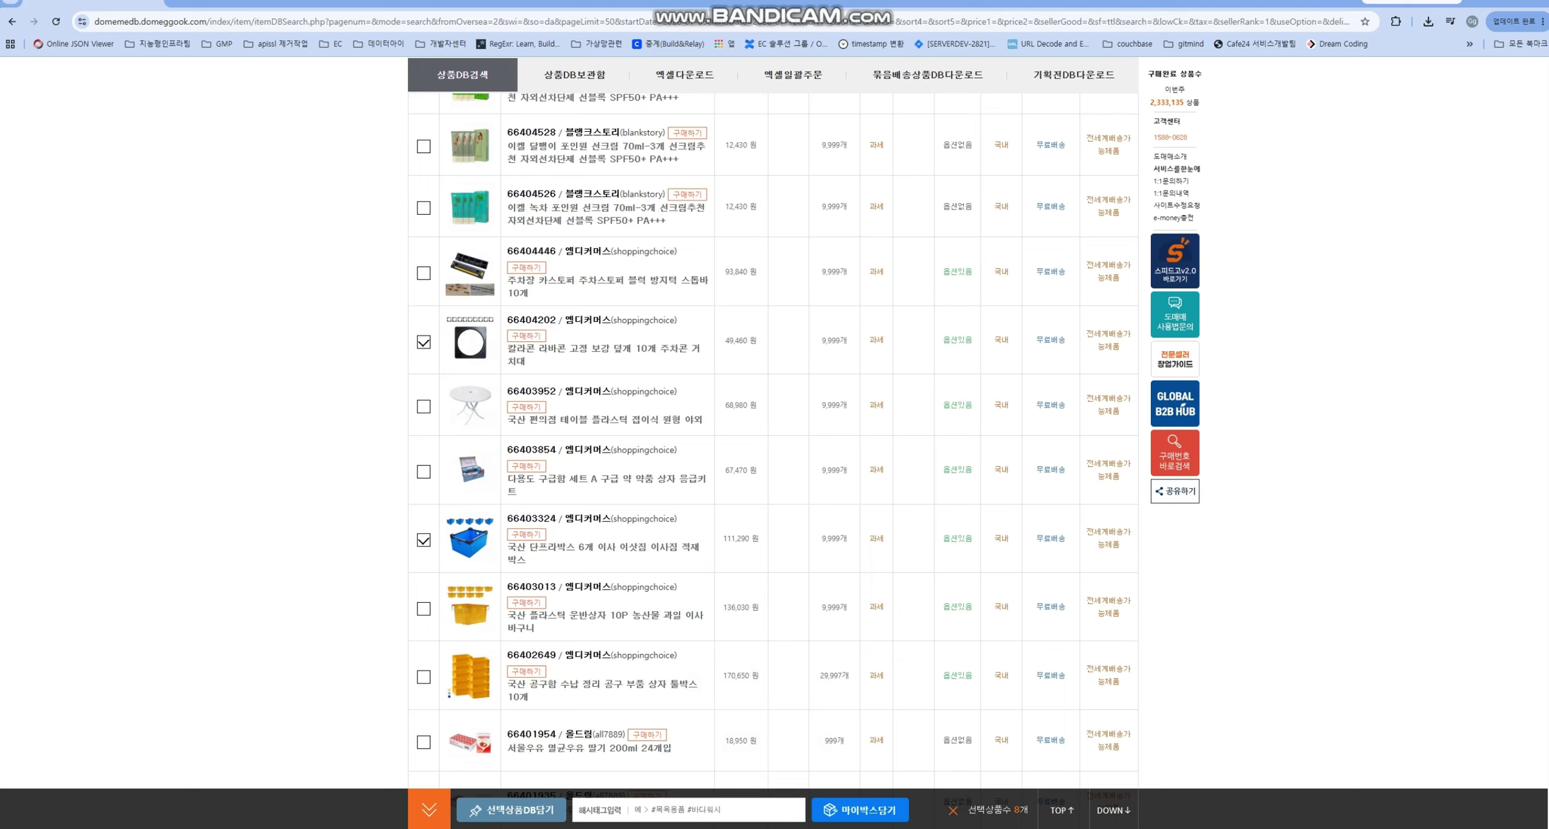
text(tset)
text(12312)
text(3)
key(Return)
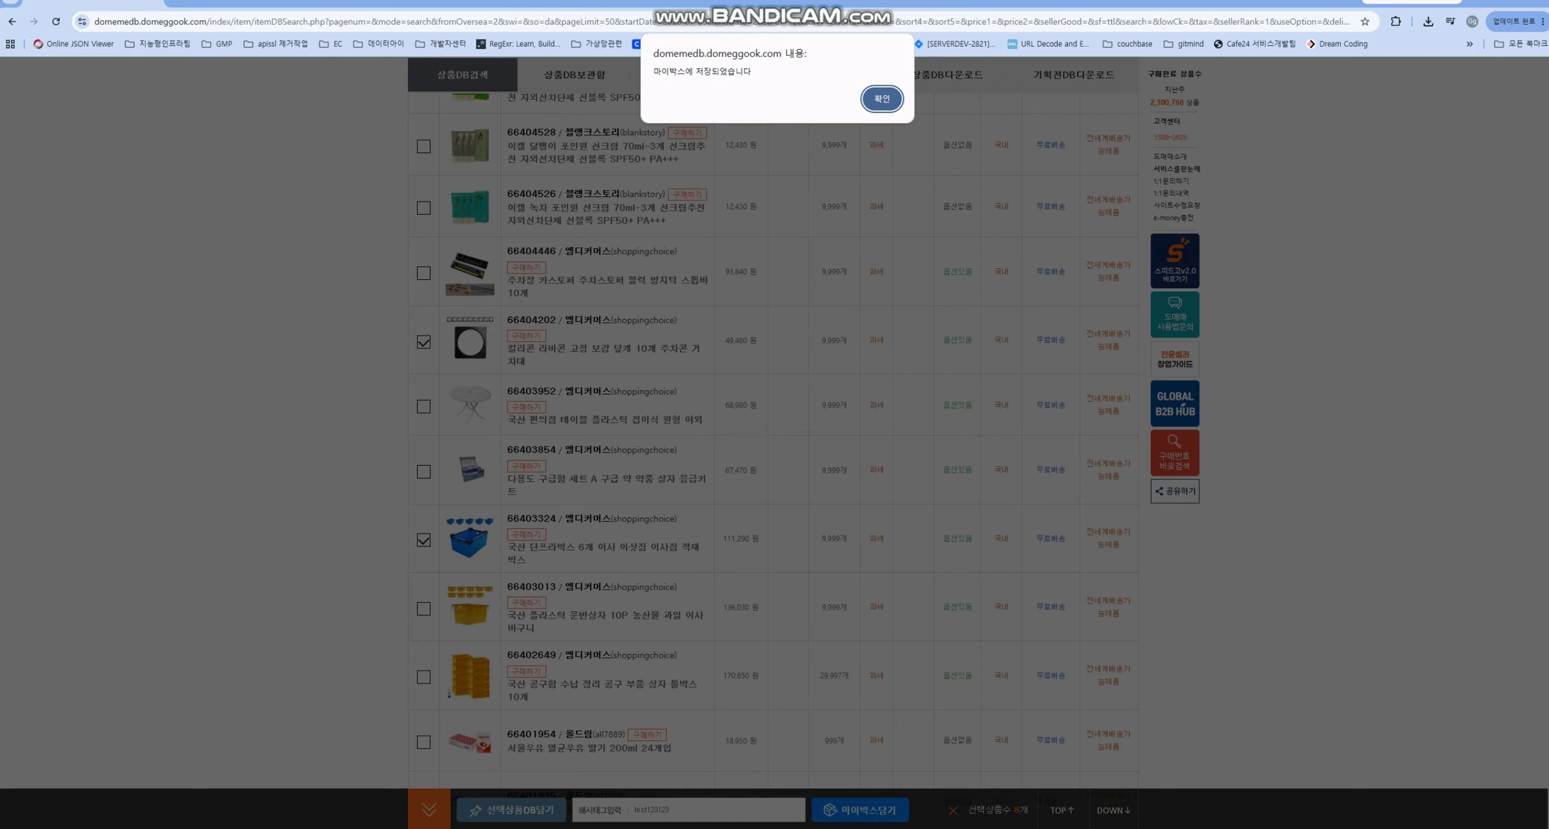
key(Return)
scroll(773, 424, up, 20)
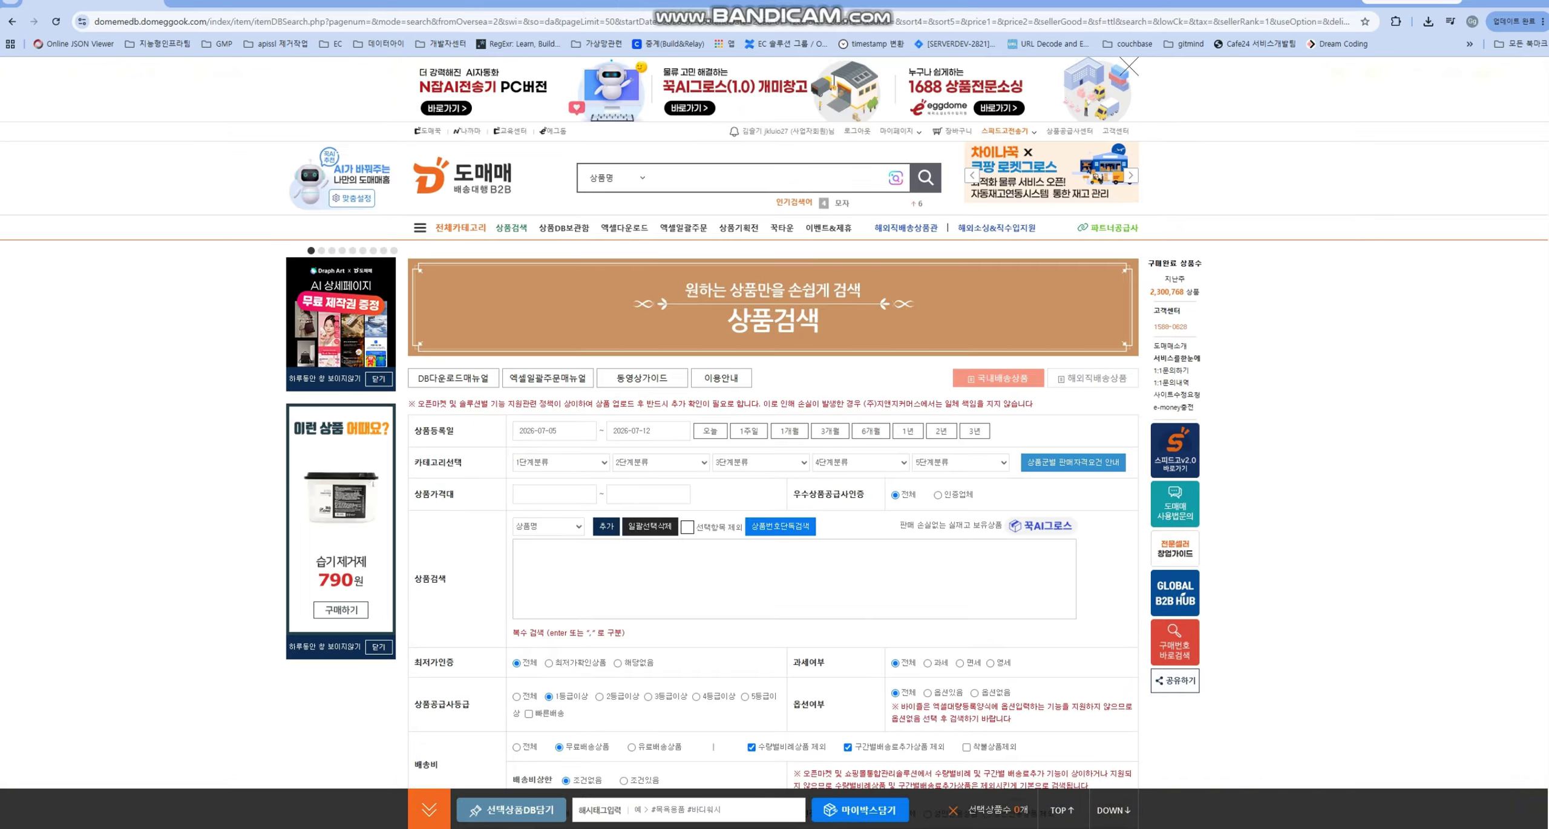
- In SpeedGo's My Box, pin the test123123 hashtag and filter the list by it
click(1005, 131)
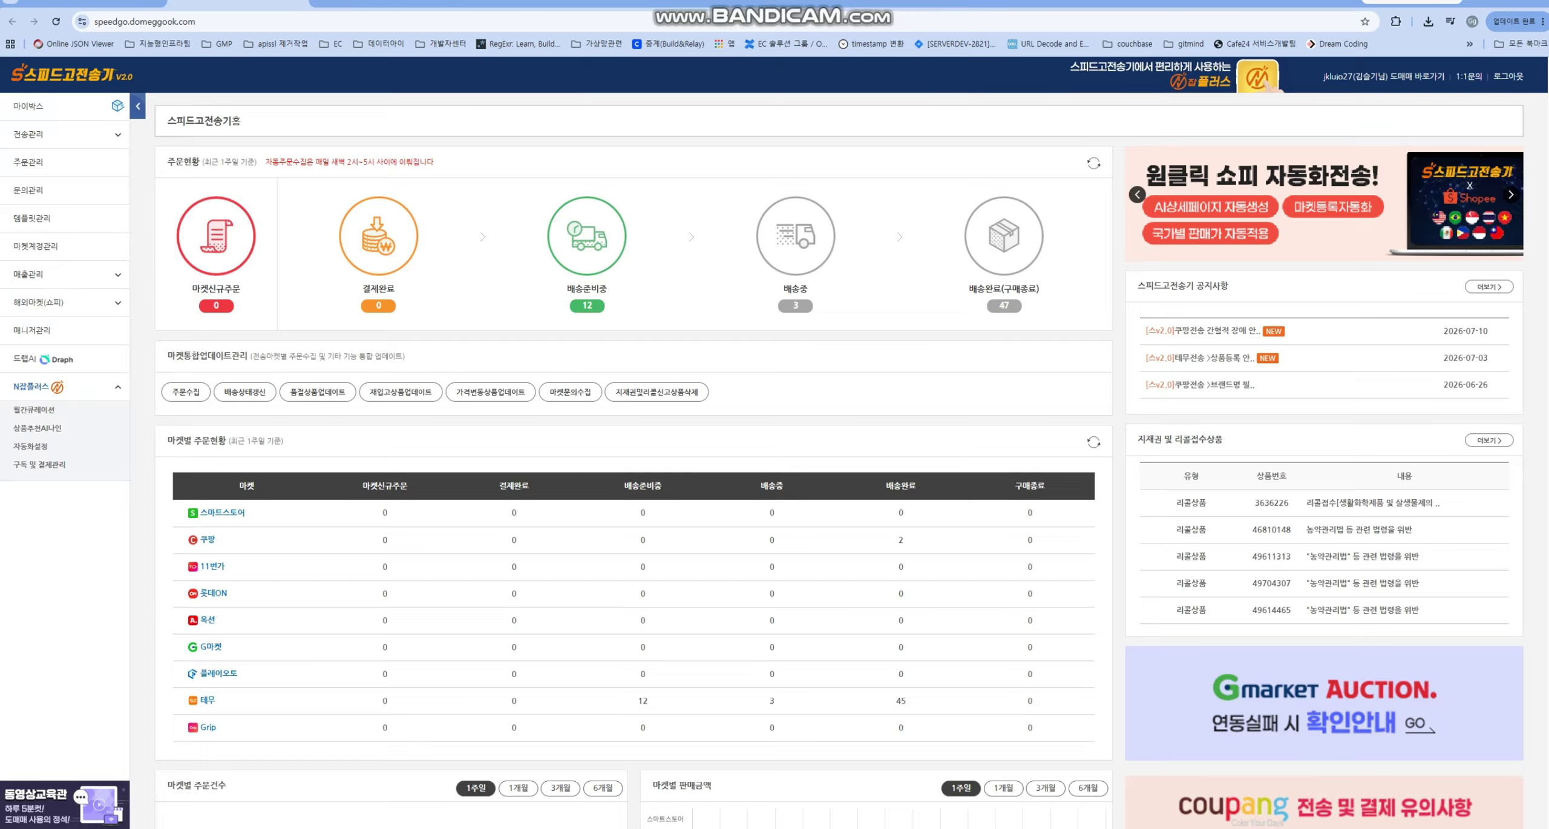
click(28, 106)
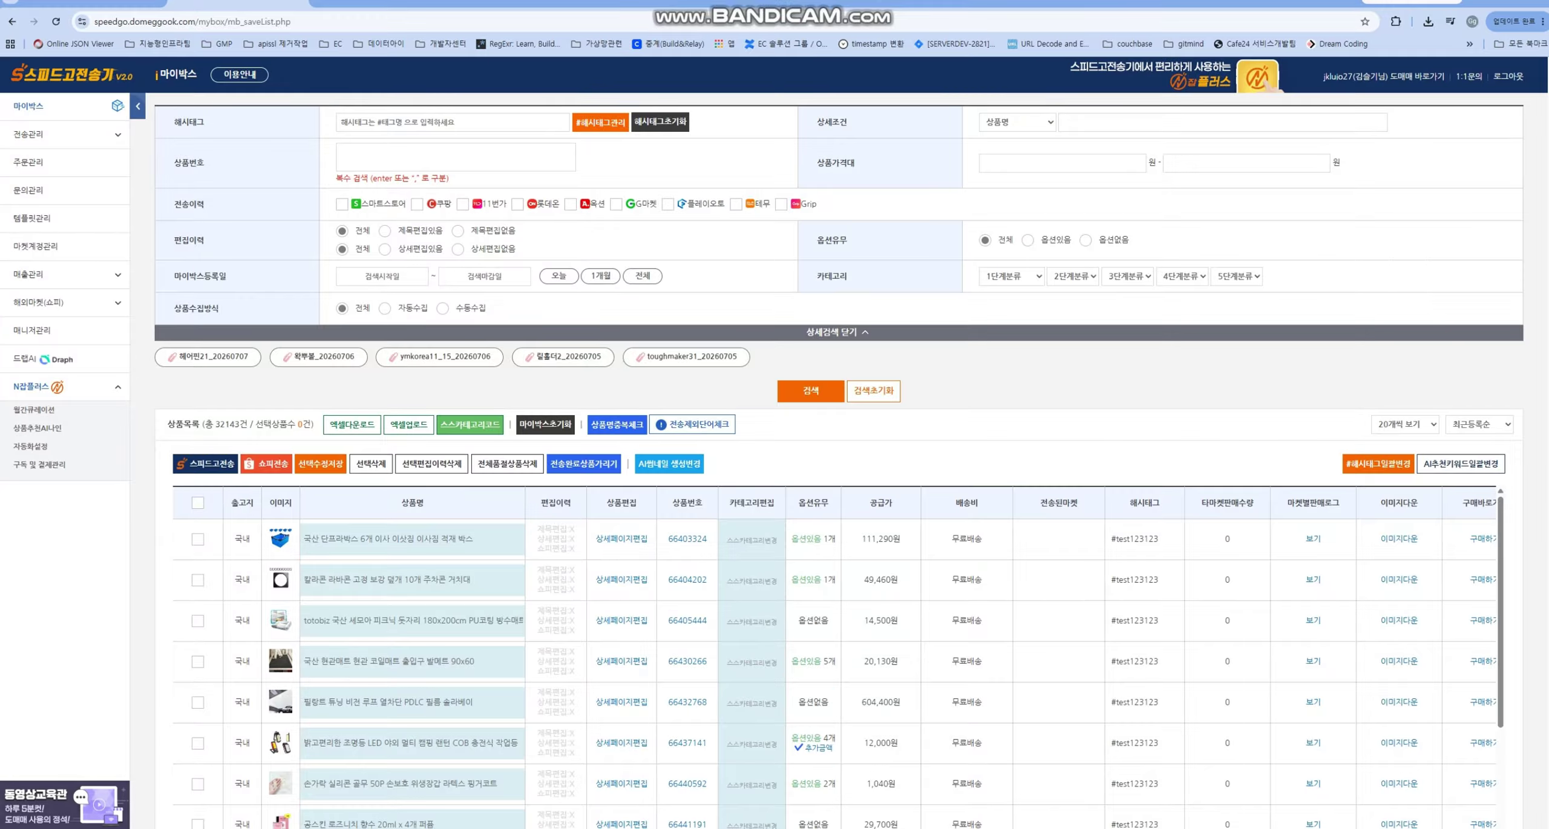
click(601, 121)
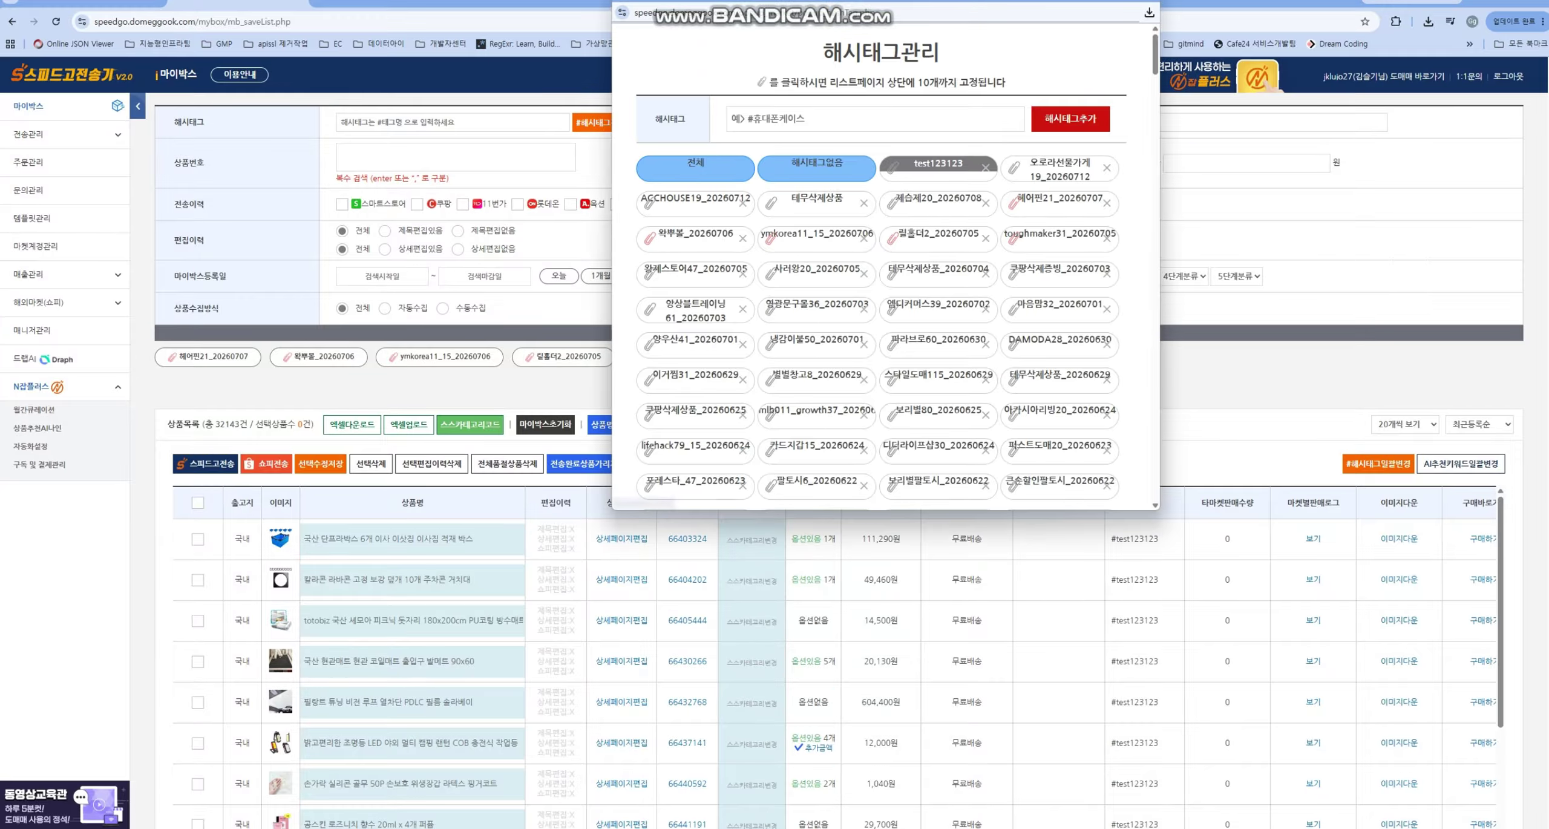
click(892, 167)
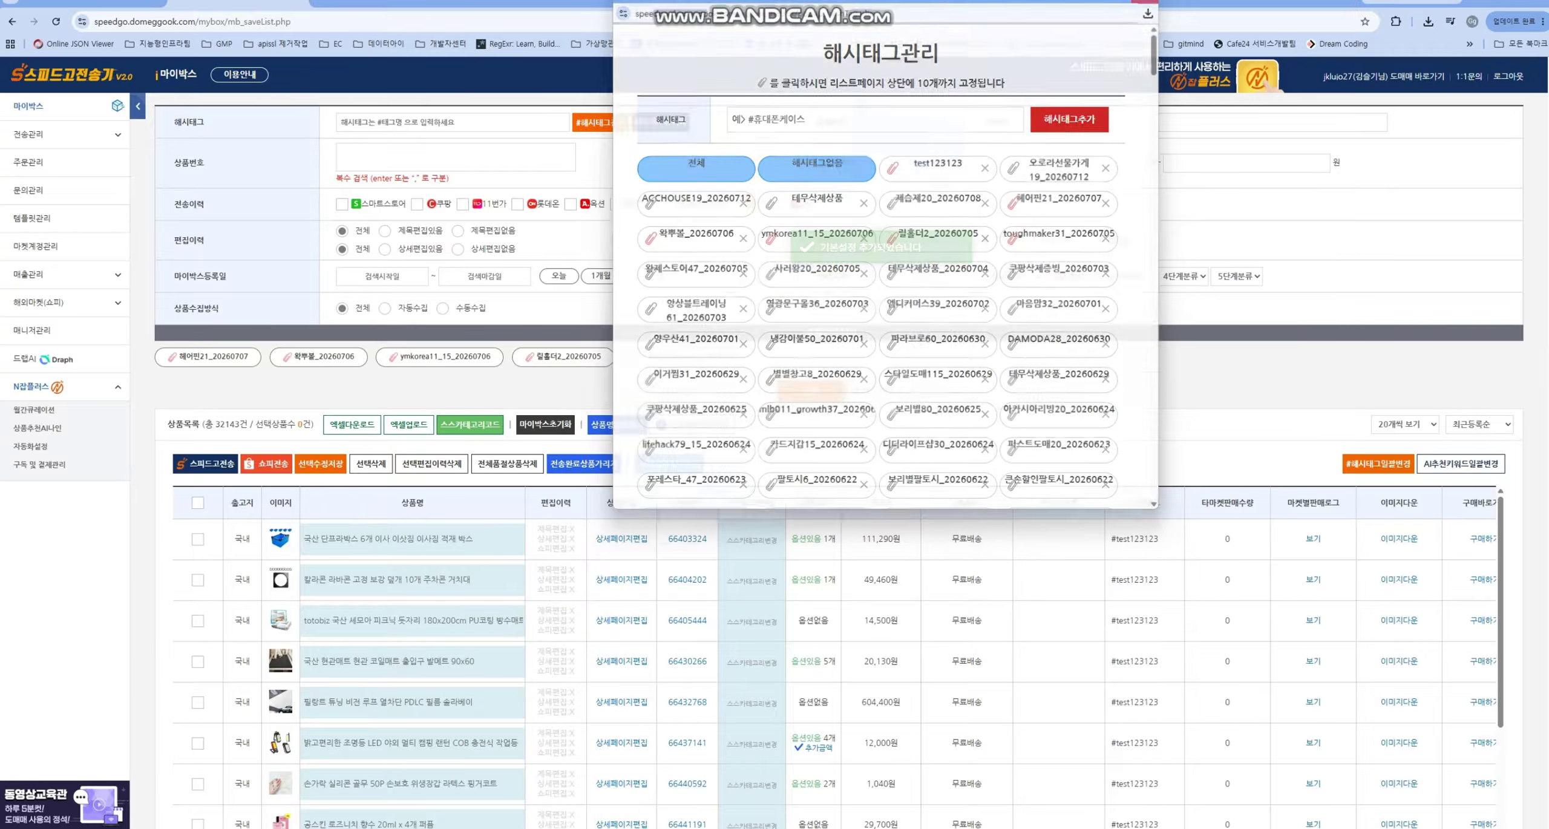
key(ctrl+w)
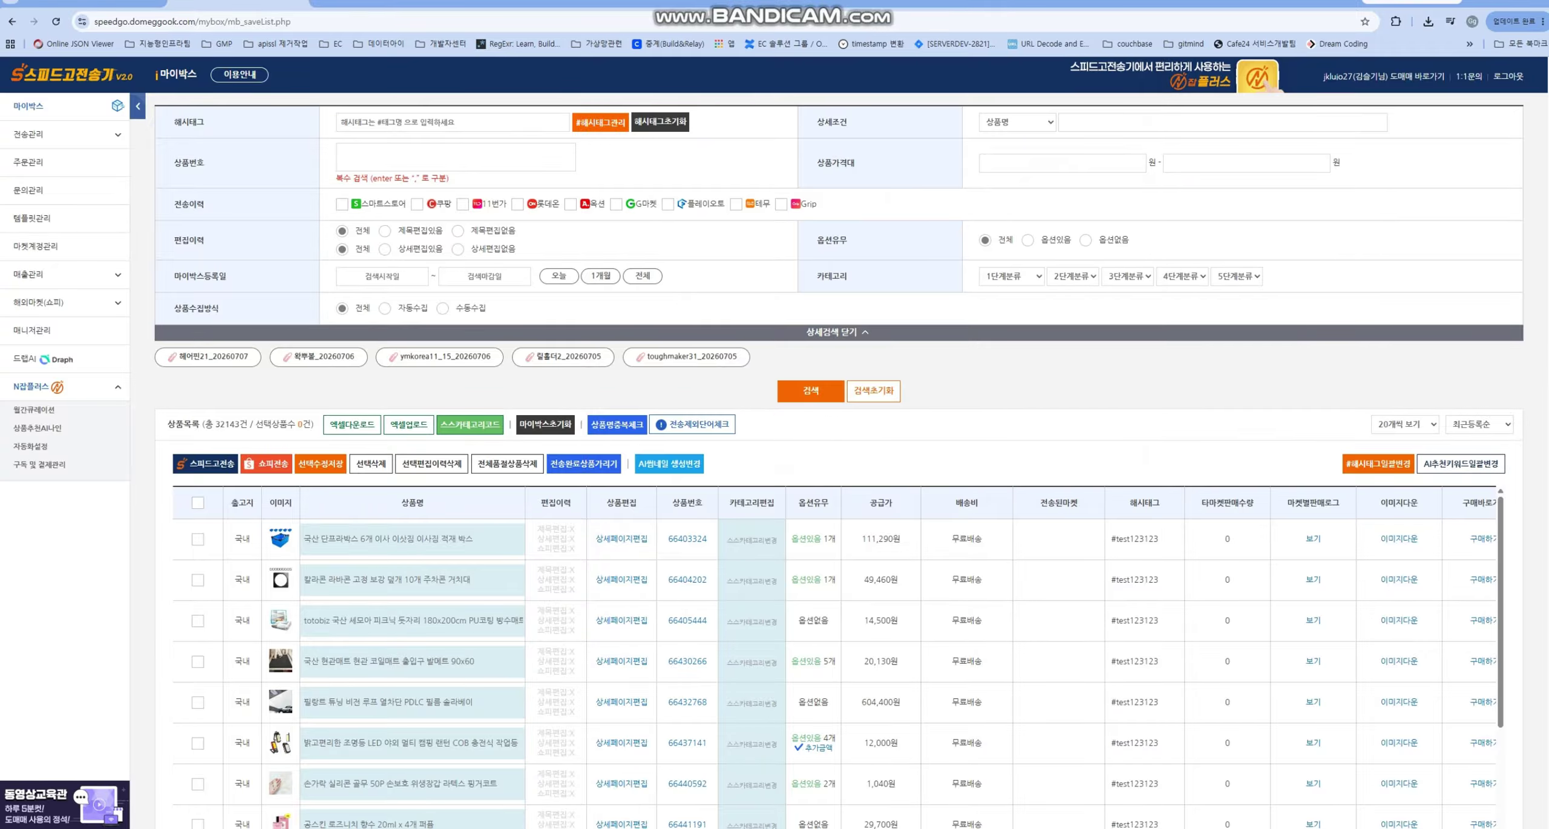
key(Return)
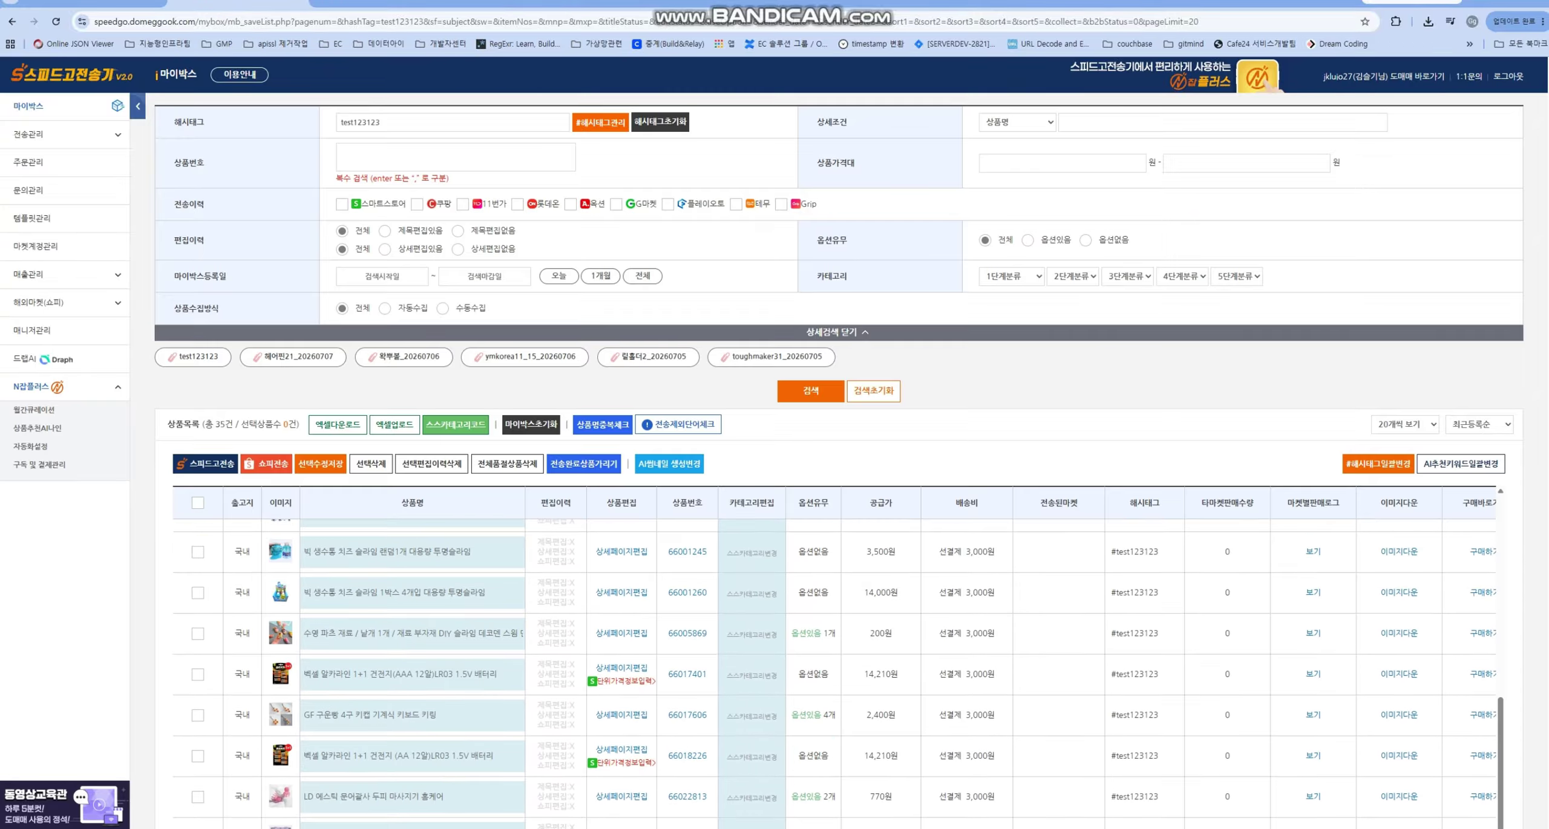
- Select all 20 filtered products and download them as an Excel file
scroll(835, 671, up, 4)
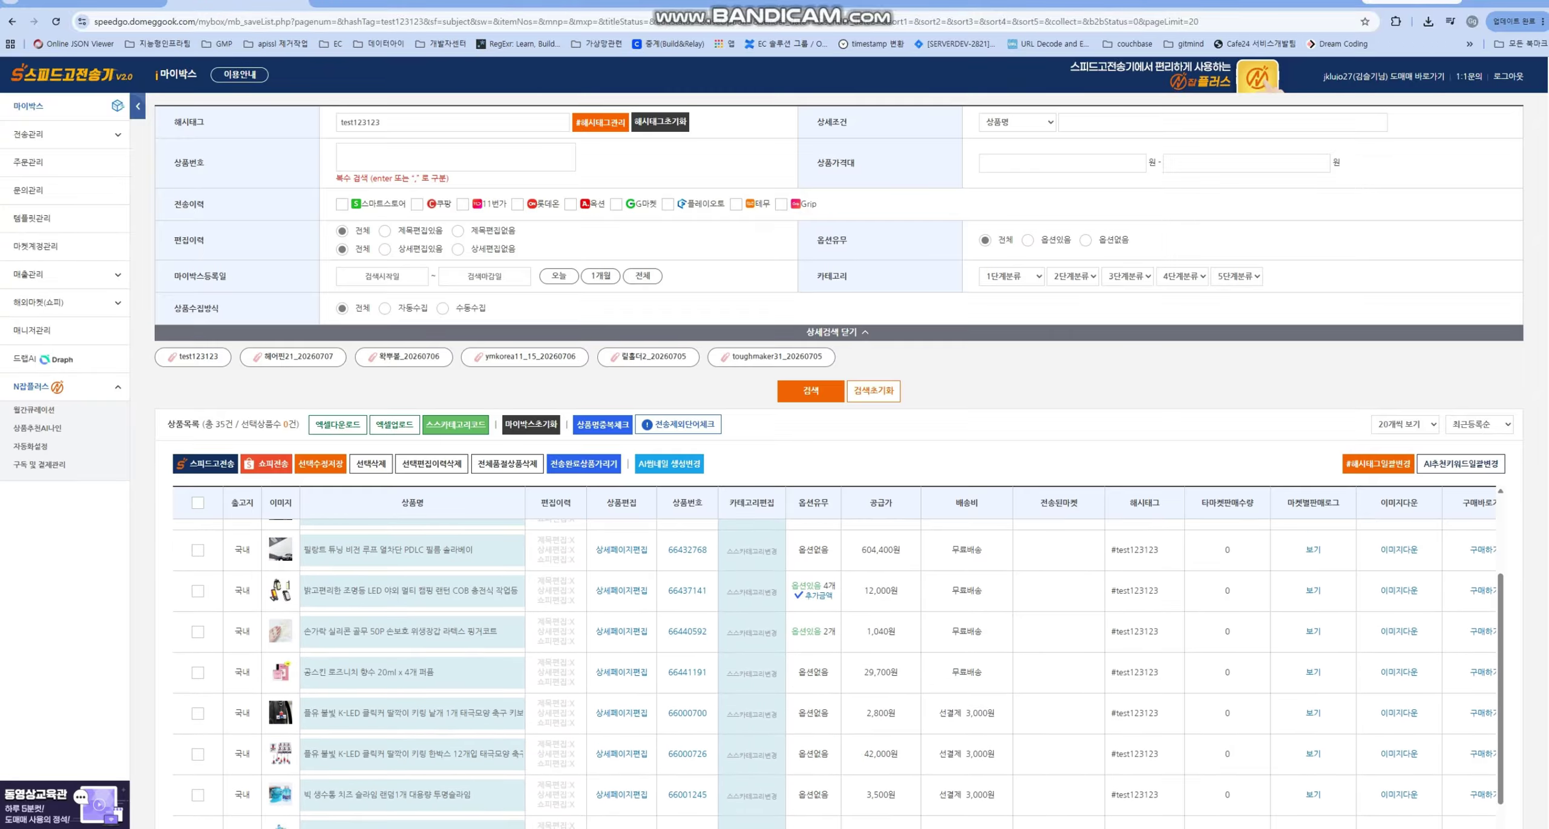
scroll(835, 672, up, 3)
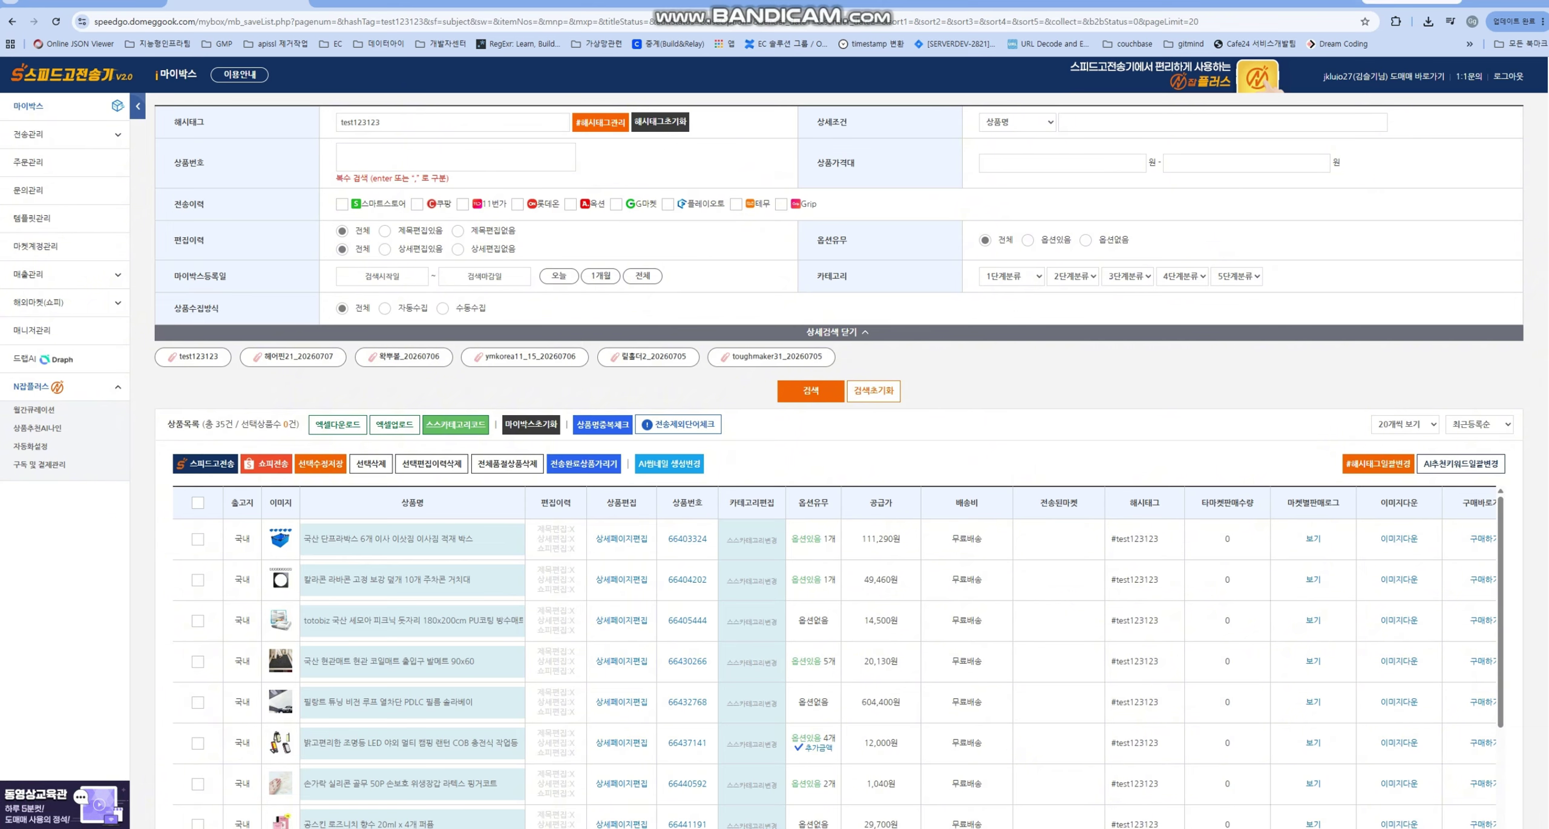
click(197, 503)
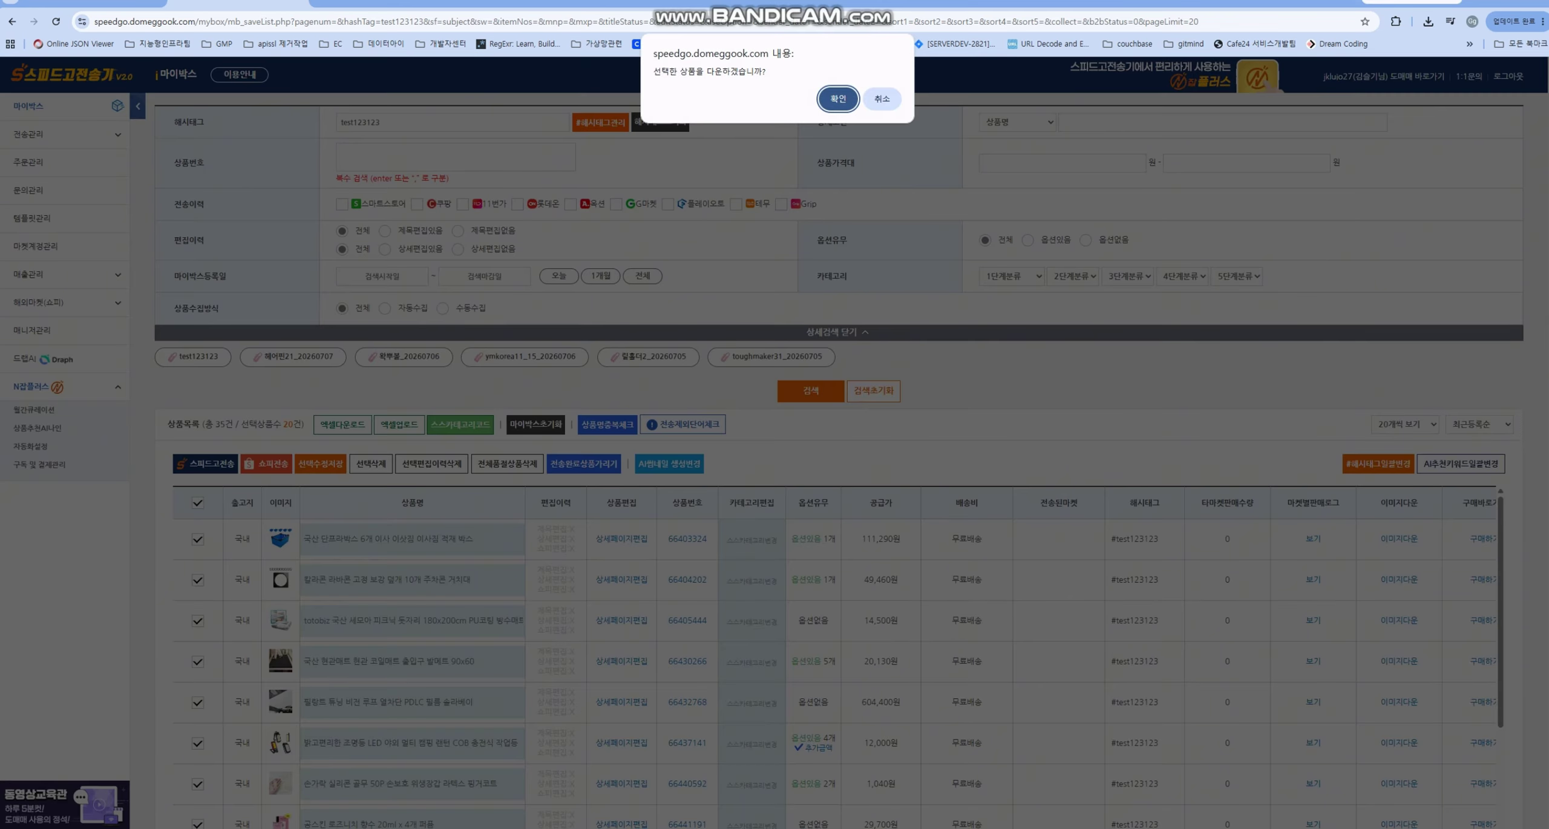
key(Return)
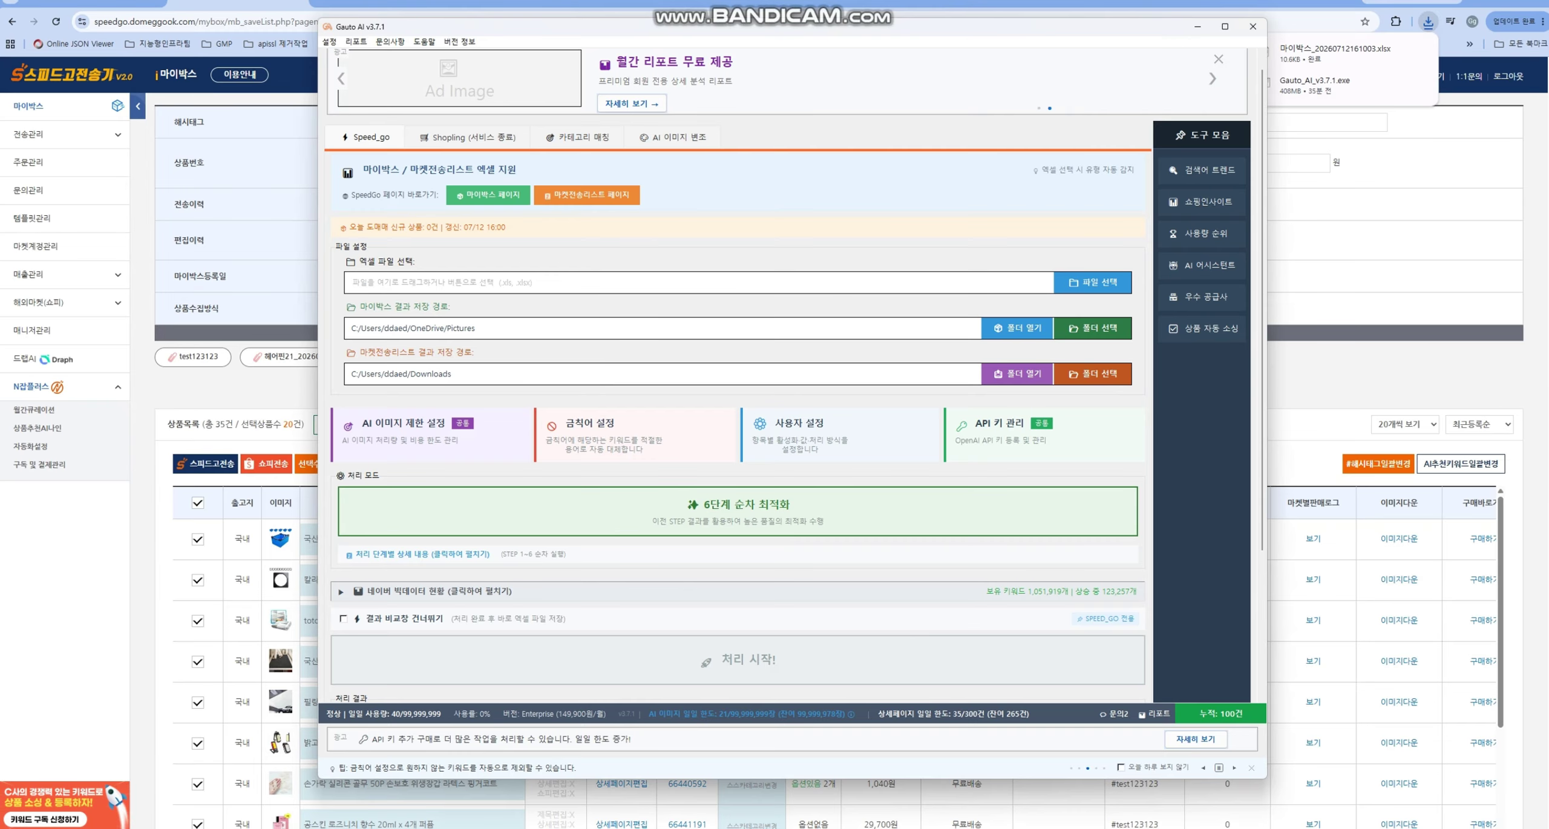
- Load 마이박스_20260712161003.xlsx from the Downloads folder into Gauto AI for processing
click(1092, 282)
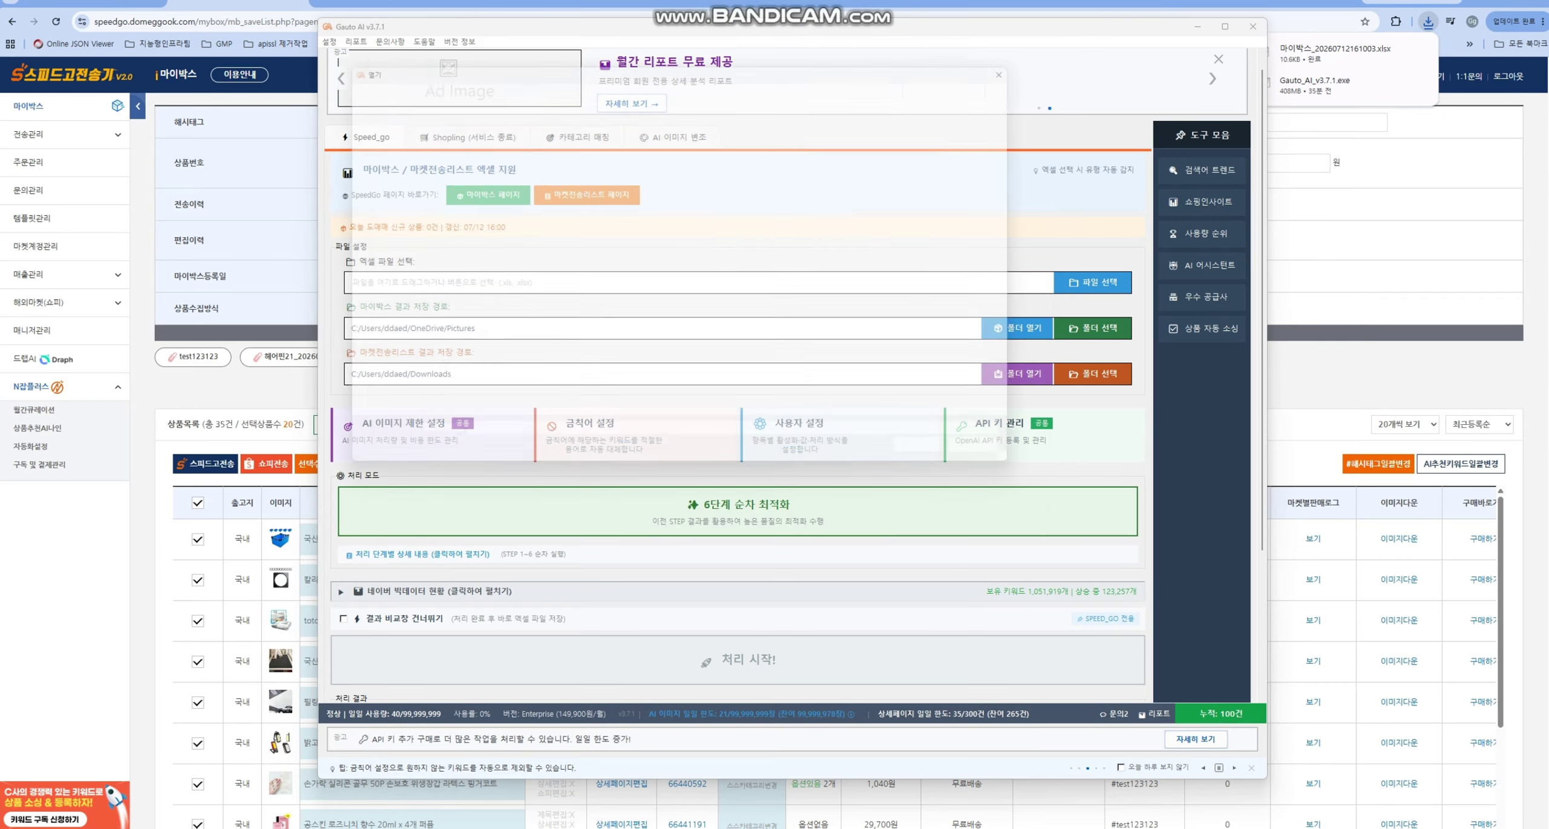
click(370, 210)
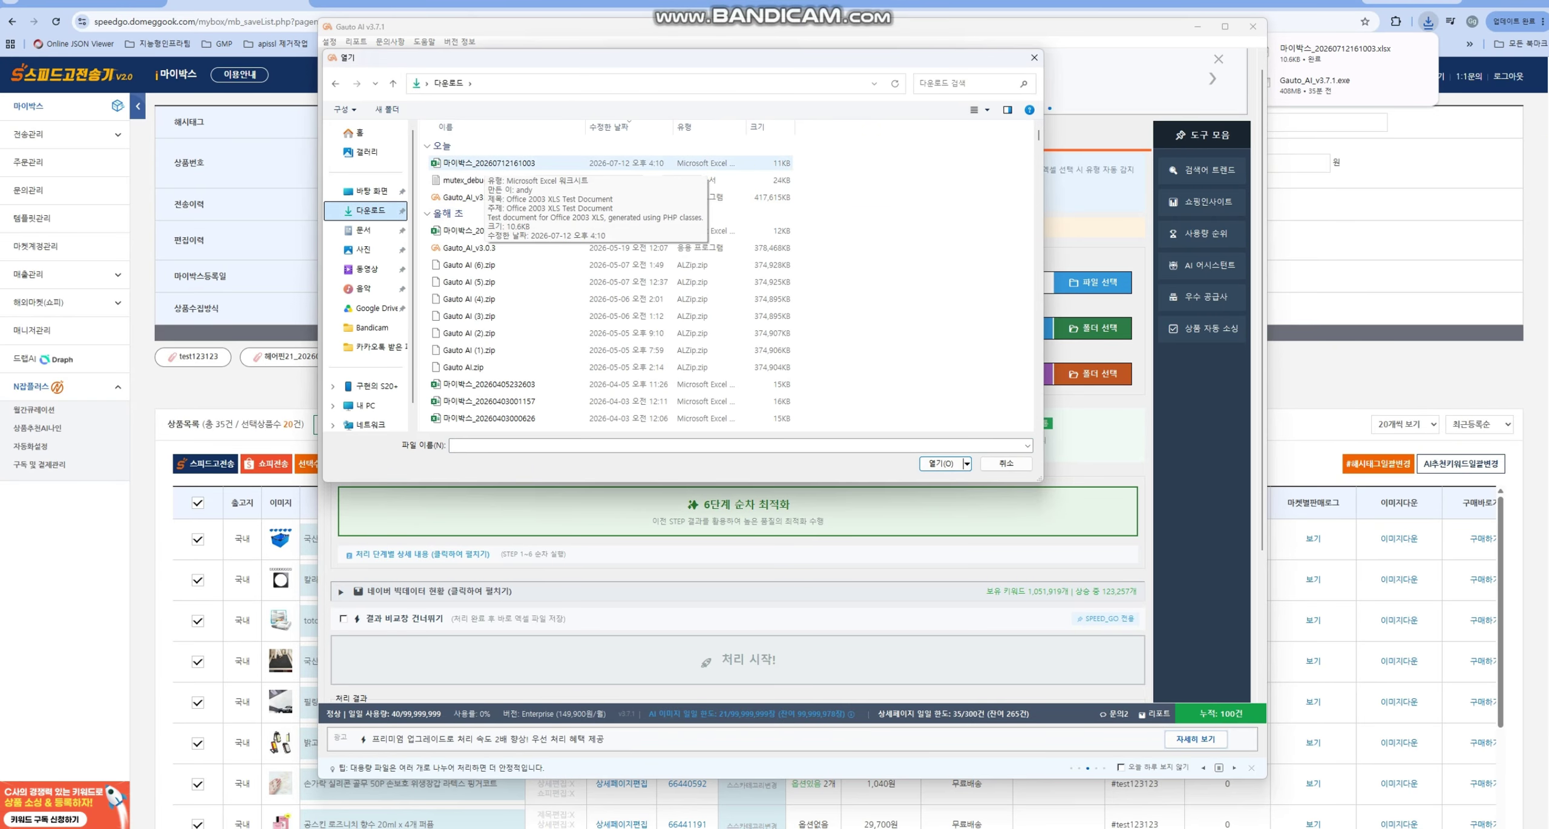
double_click(478, 163)
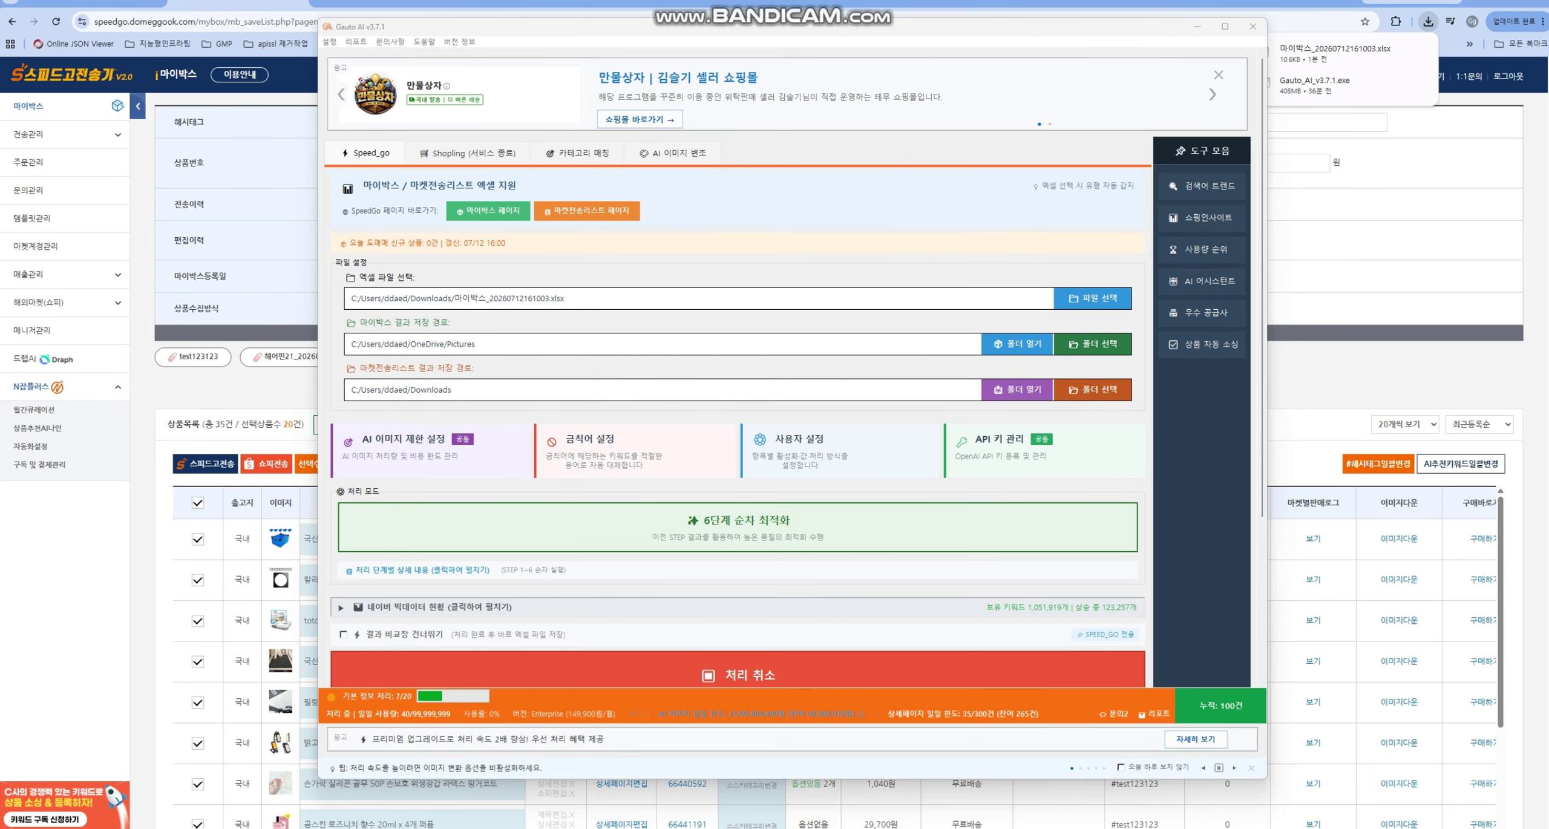
- Check the Speed_go 사용자 설정 window twice while processing runs, closing it each time
scroll(738, 366, down, 3)
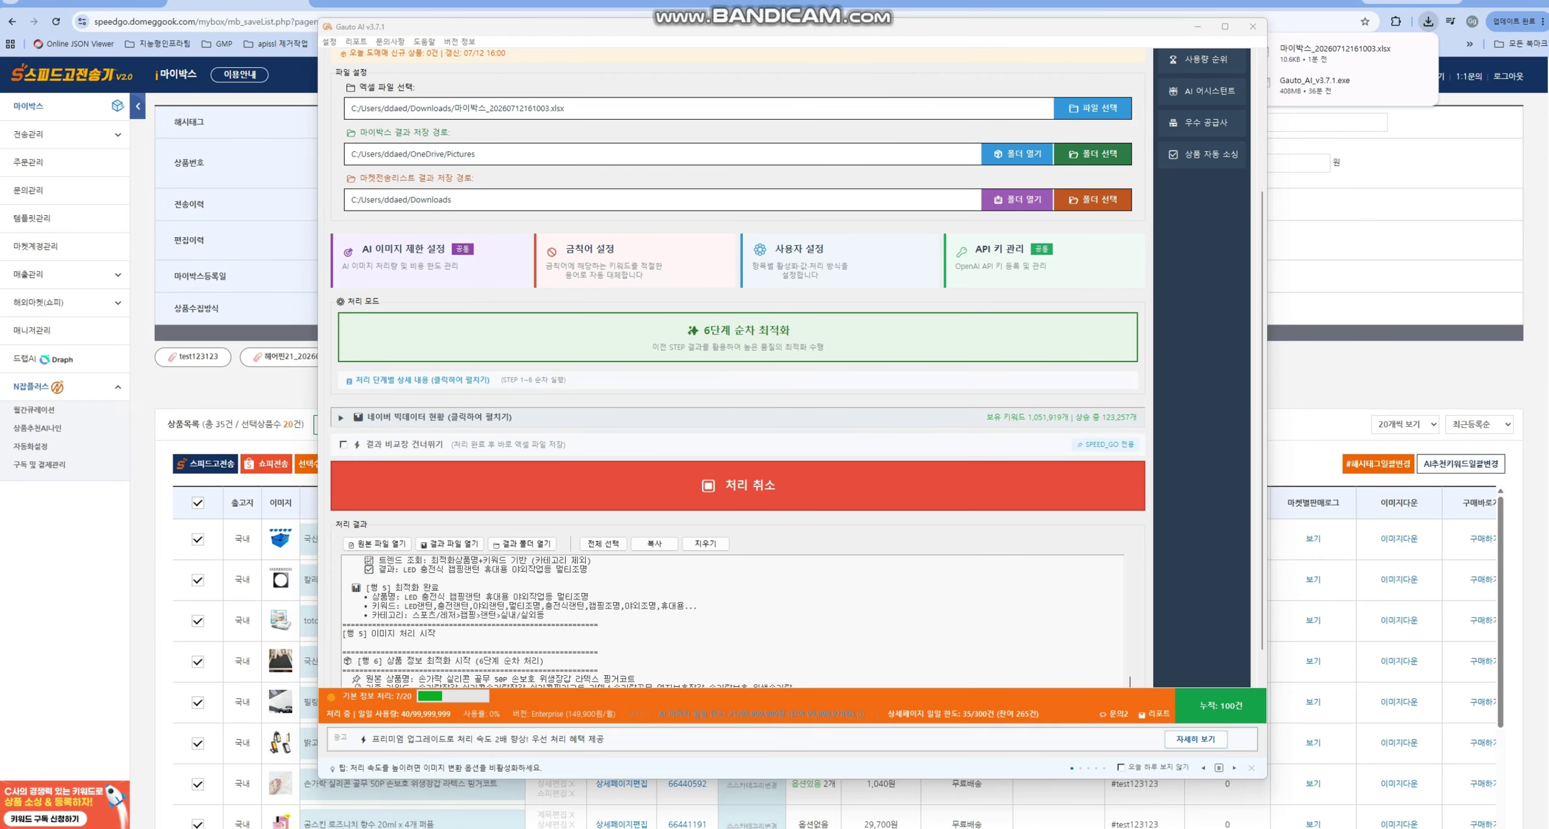
scroll(738, 367, up, 2)
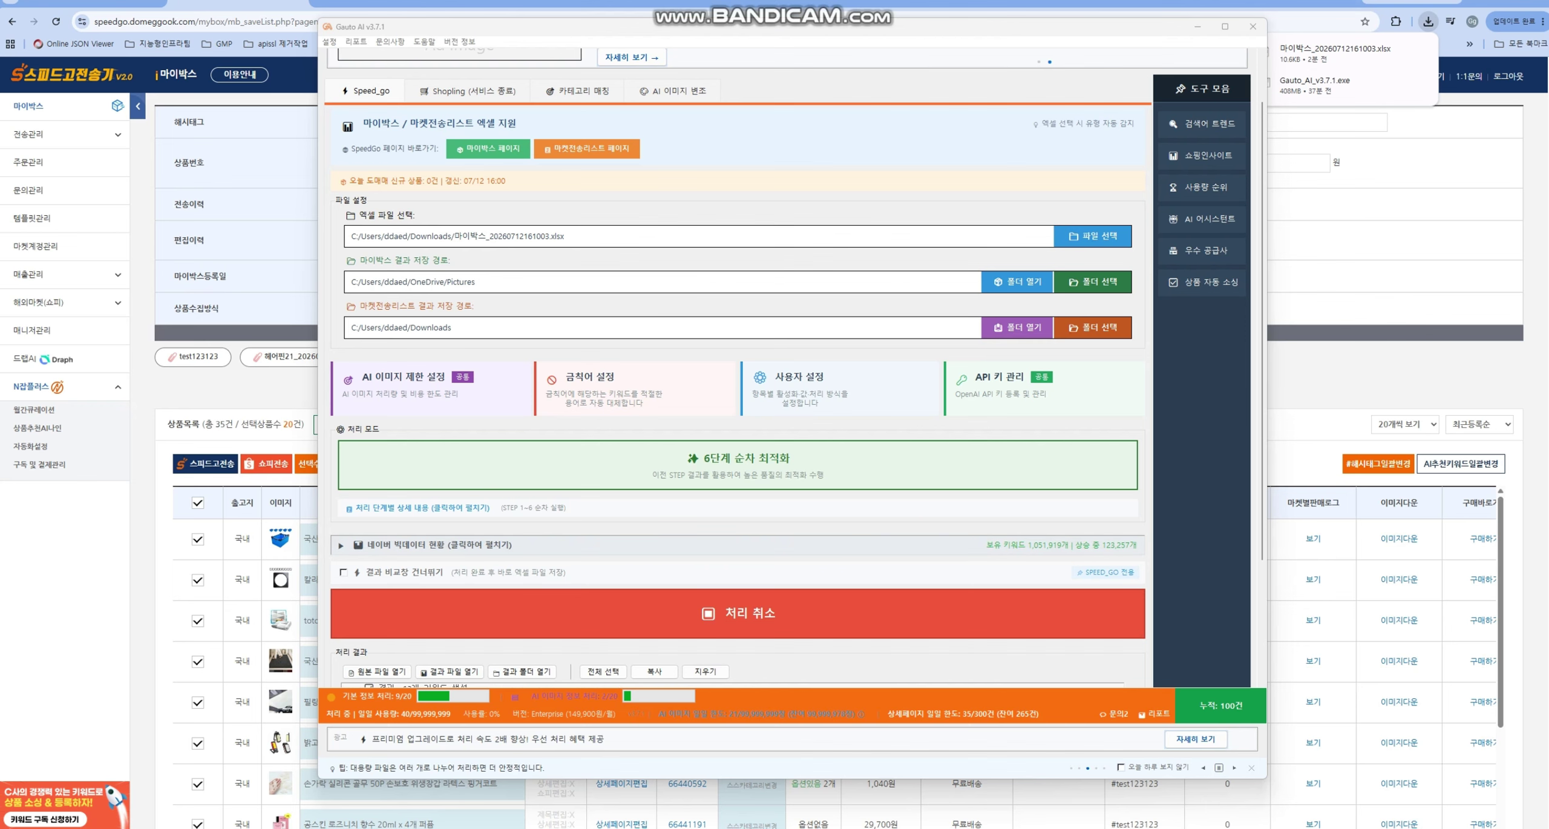
click(799, 384)
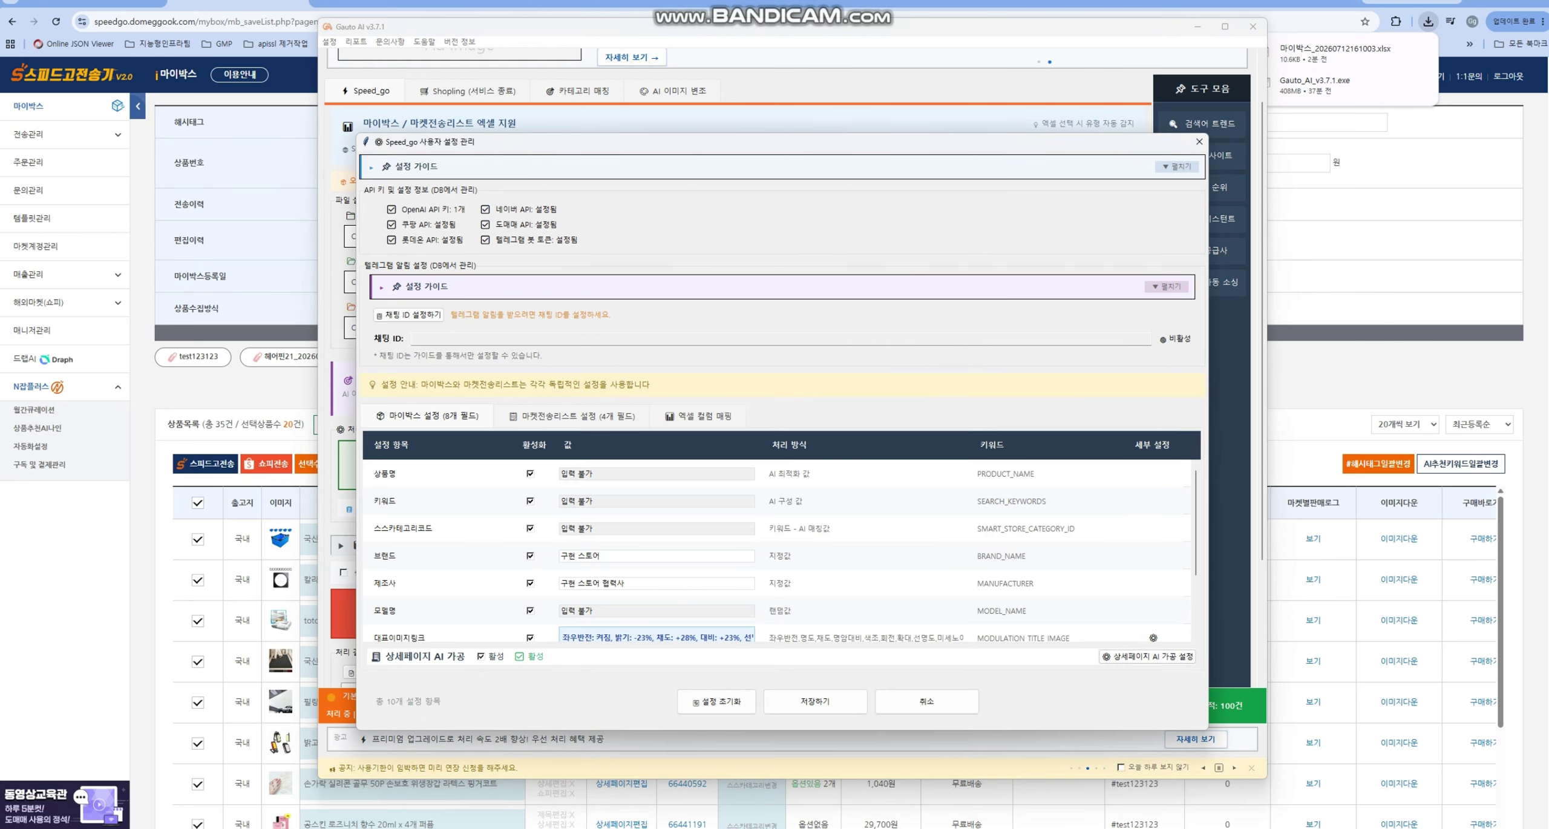
click(1199, 141)
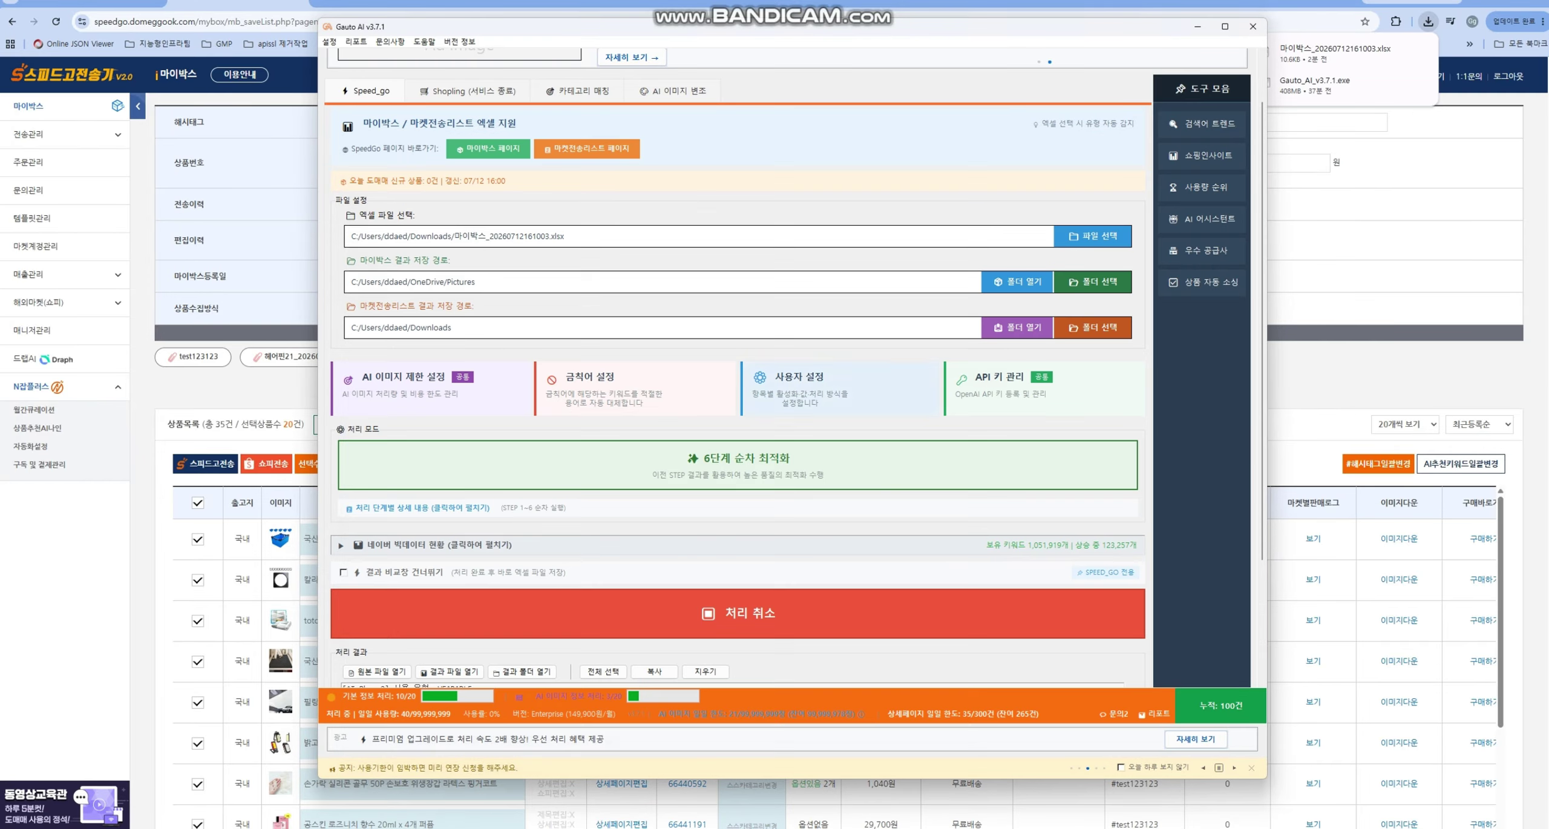
click(798, 384)
scroll(781, 551, down, 1)
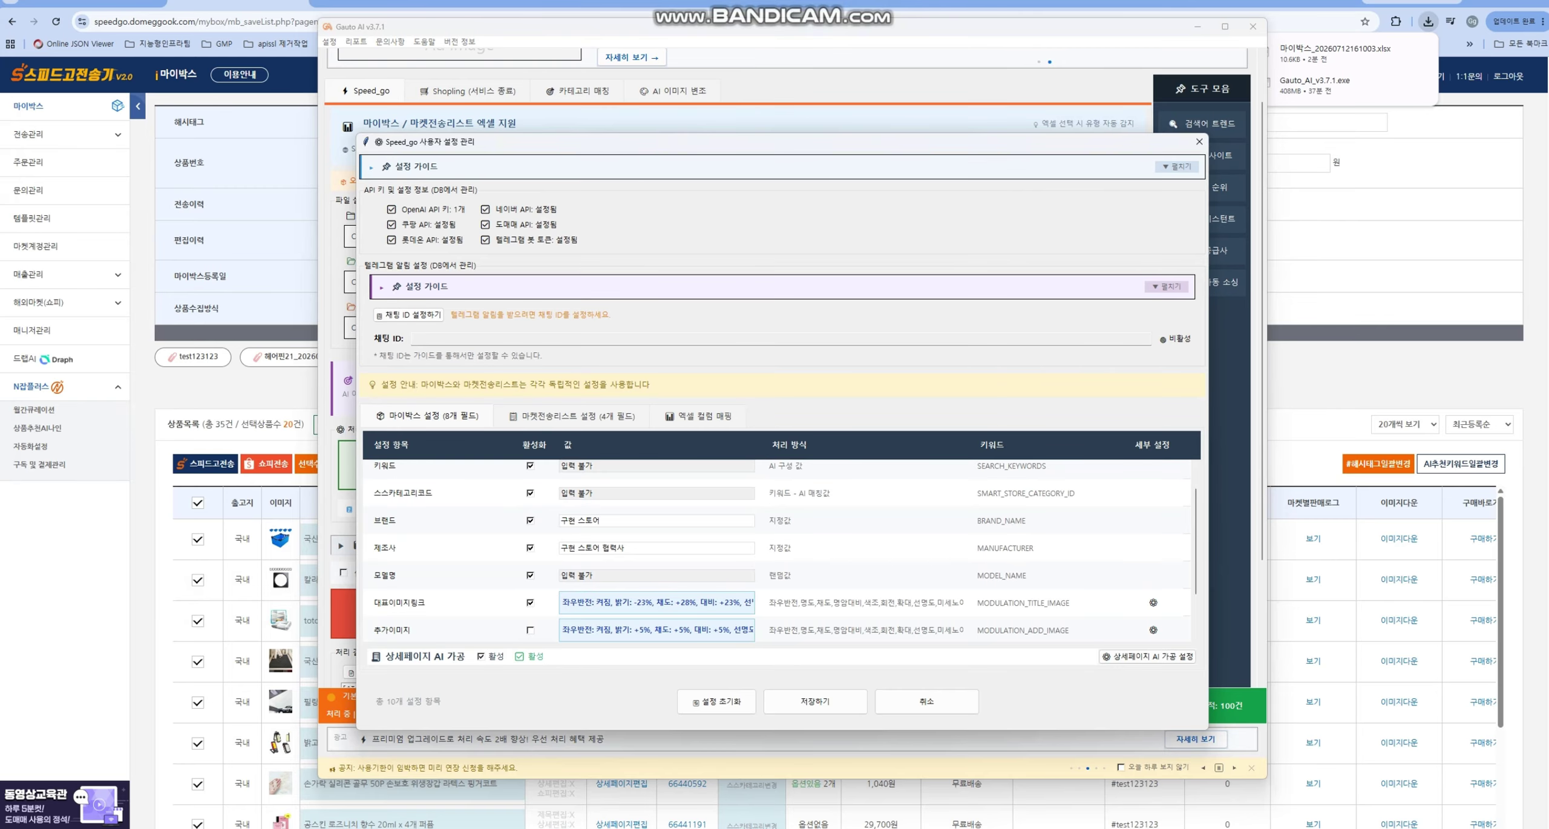
click(1199, 141)
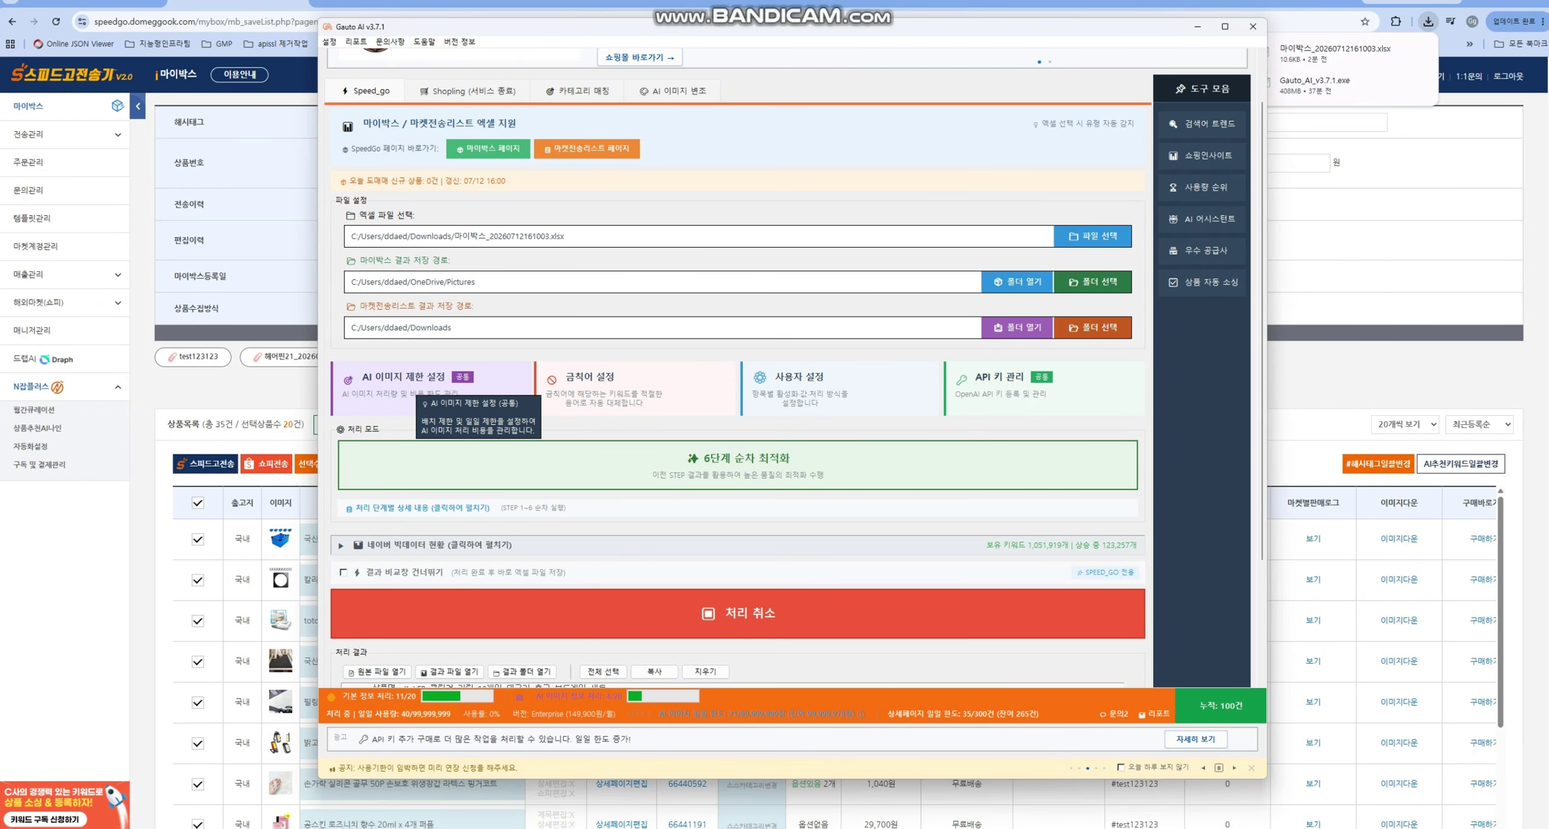
- Review the AI 이미지 제한 설정 and the Shopling section, then reopen 사용자 설정
click(411, 390)
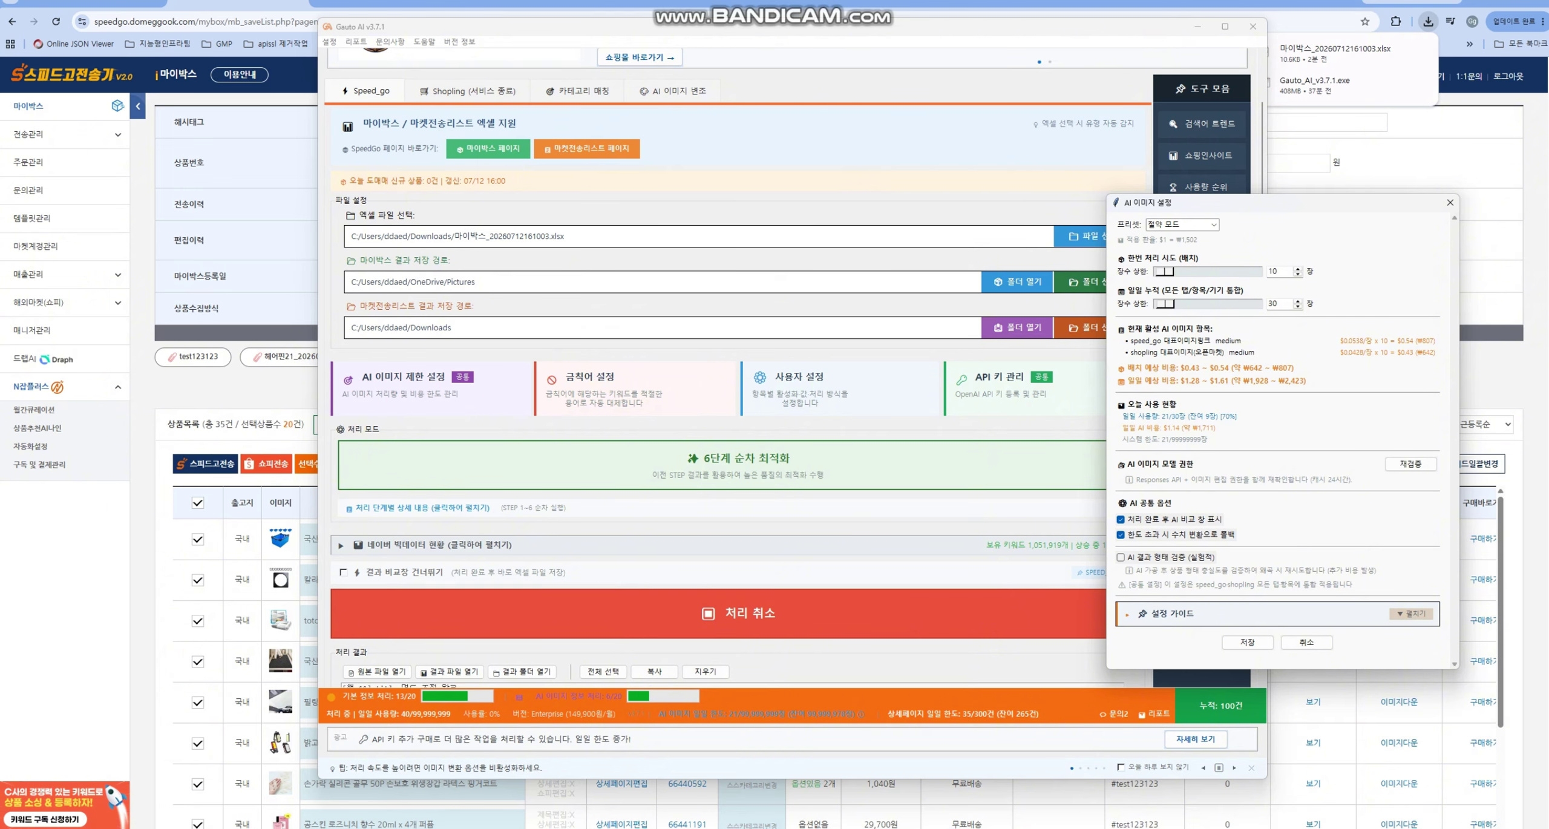
click(1449, 202)
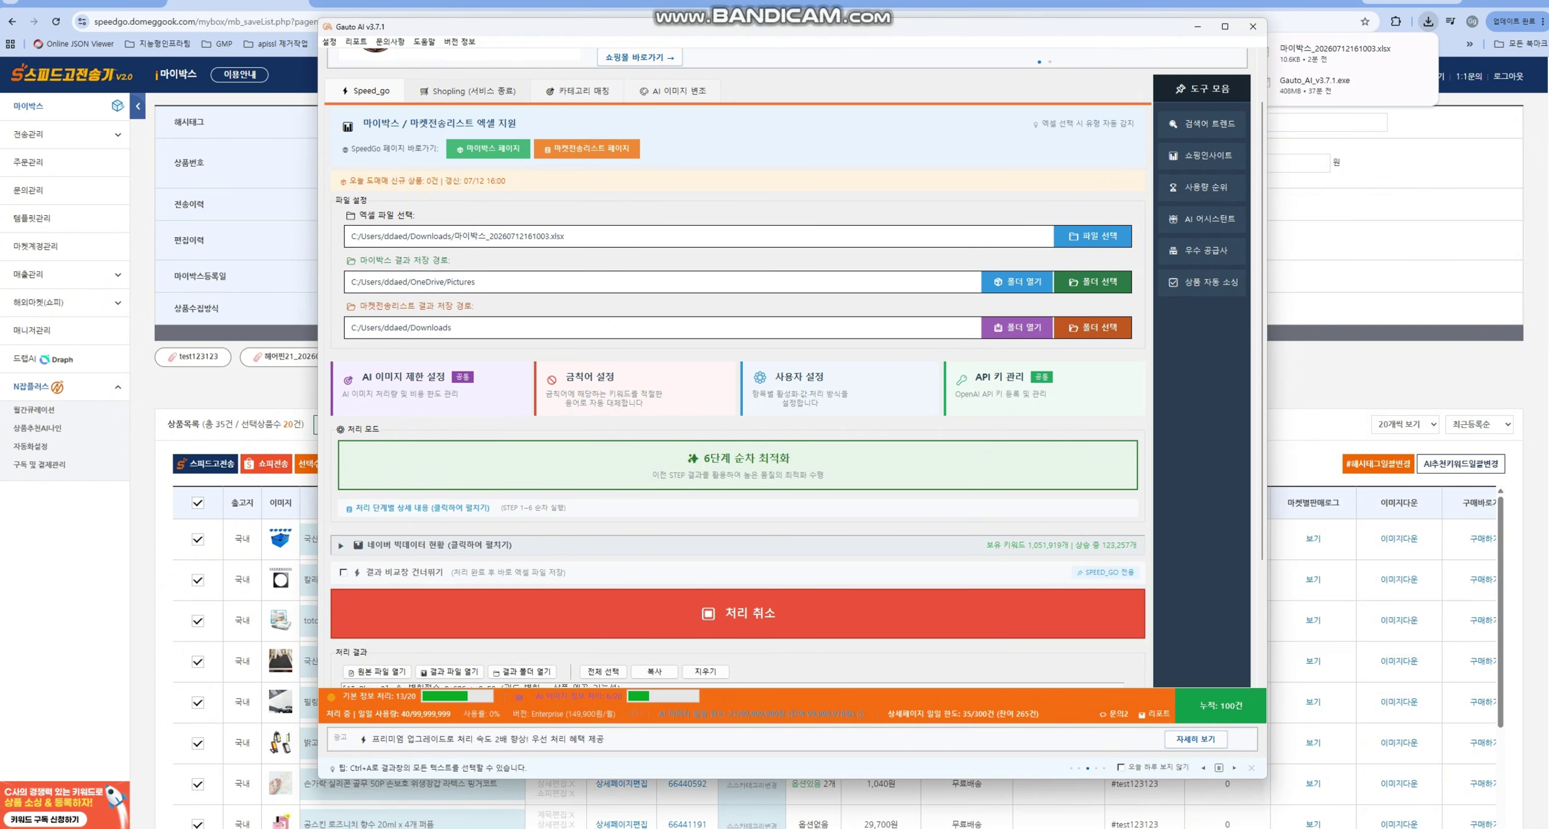
click(468, 91)
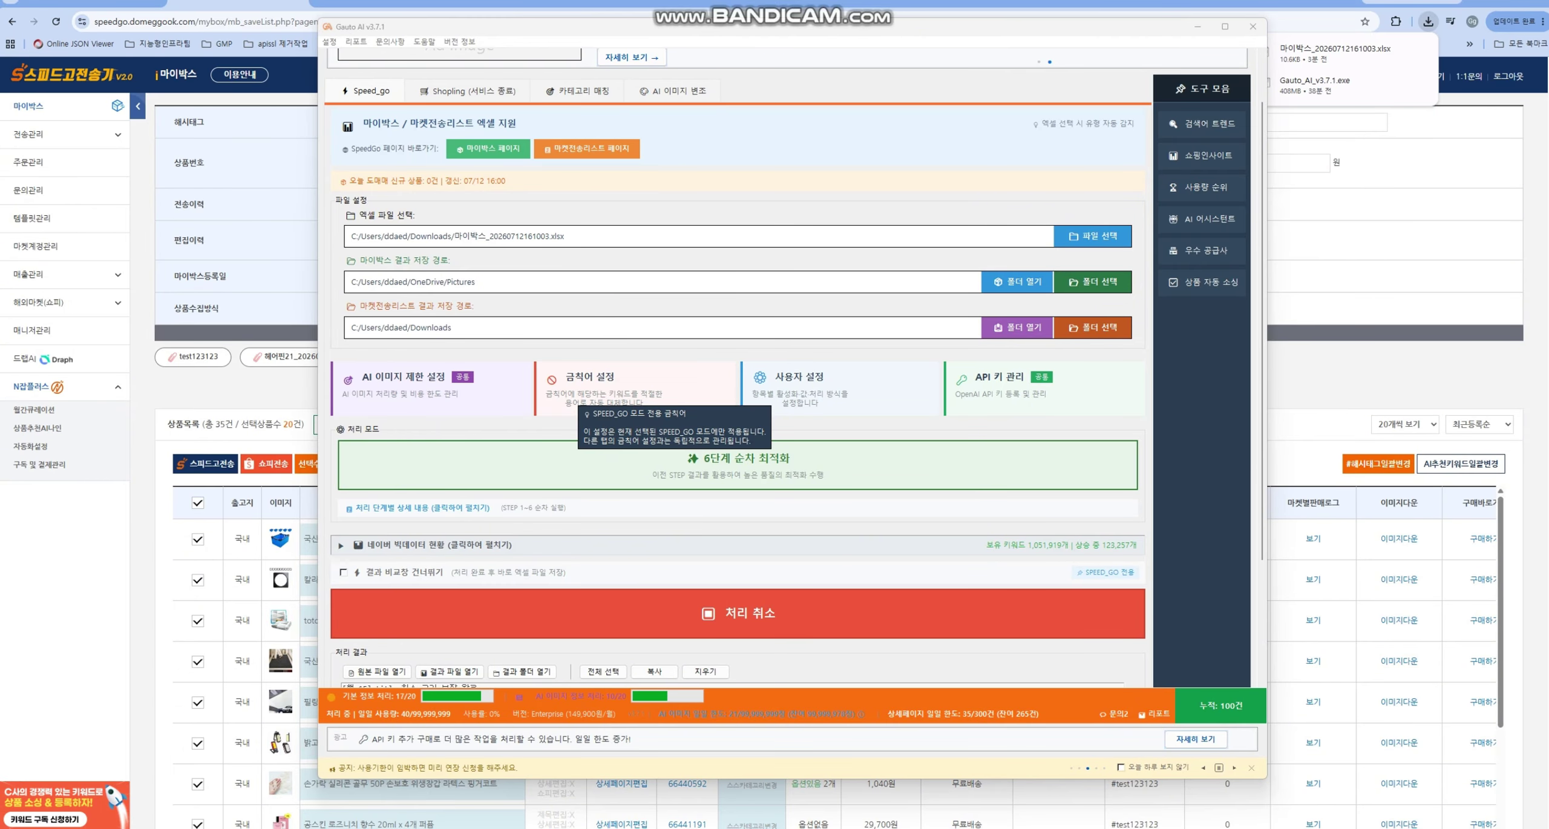
click(838, 399)
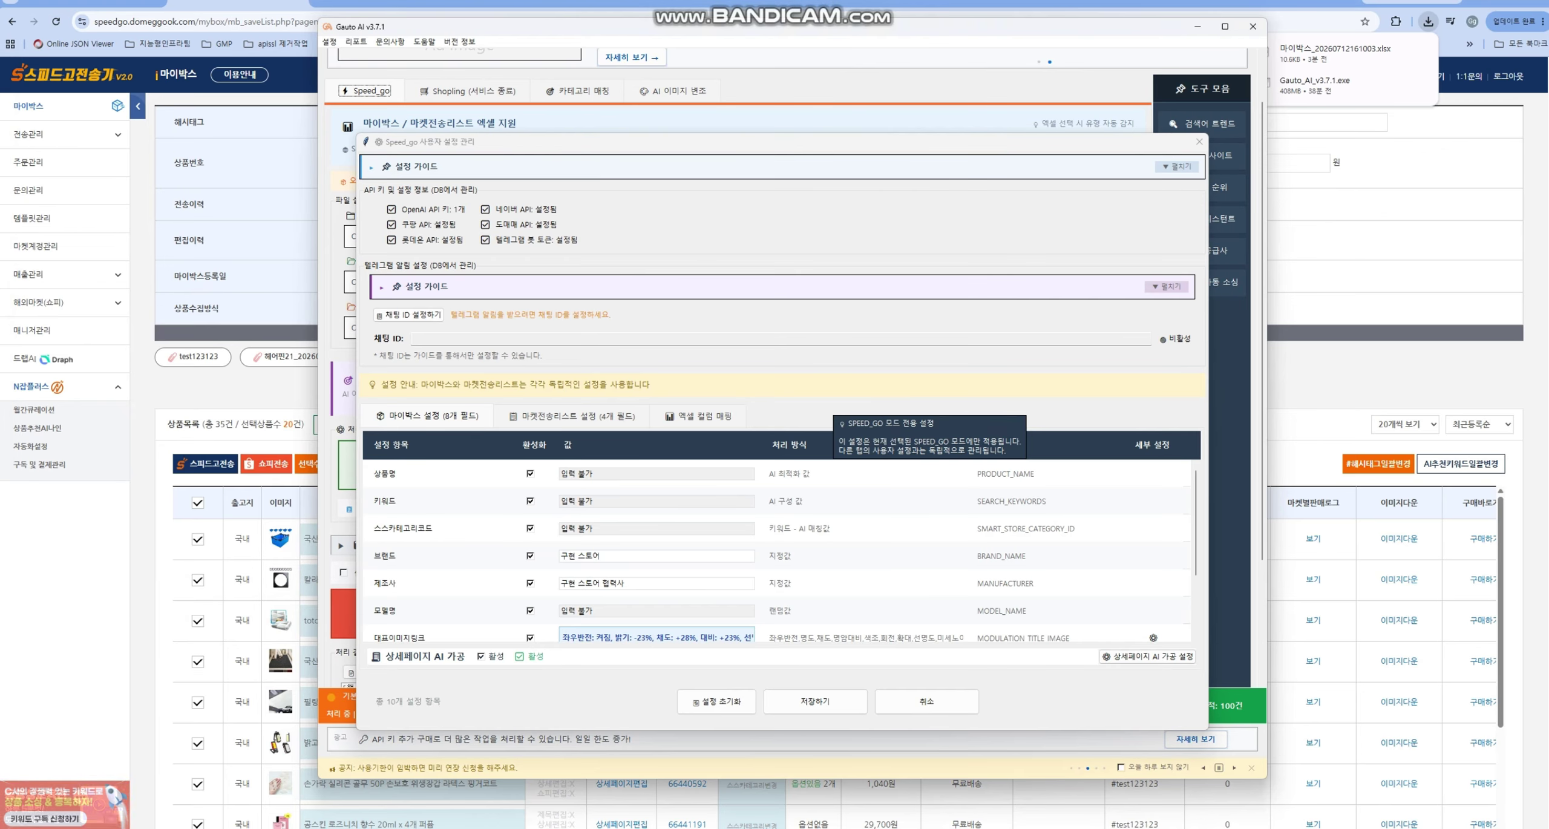
- Close 사용자 설정 and wait for the AI image optimisation results for 9 products
click(1199, 141)
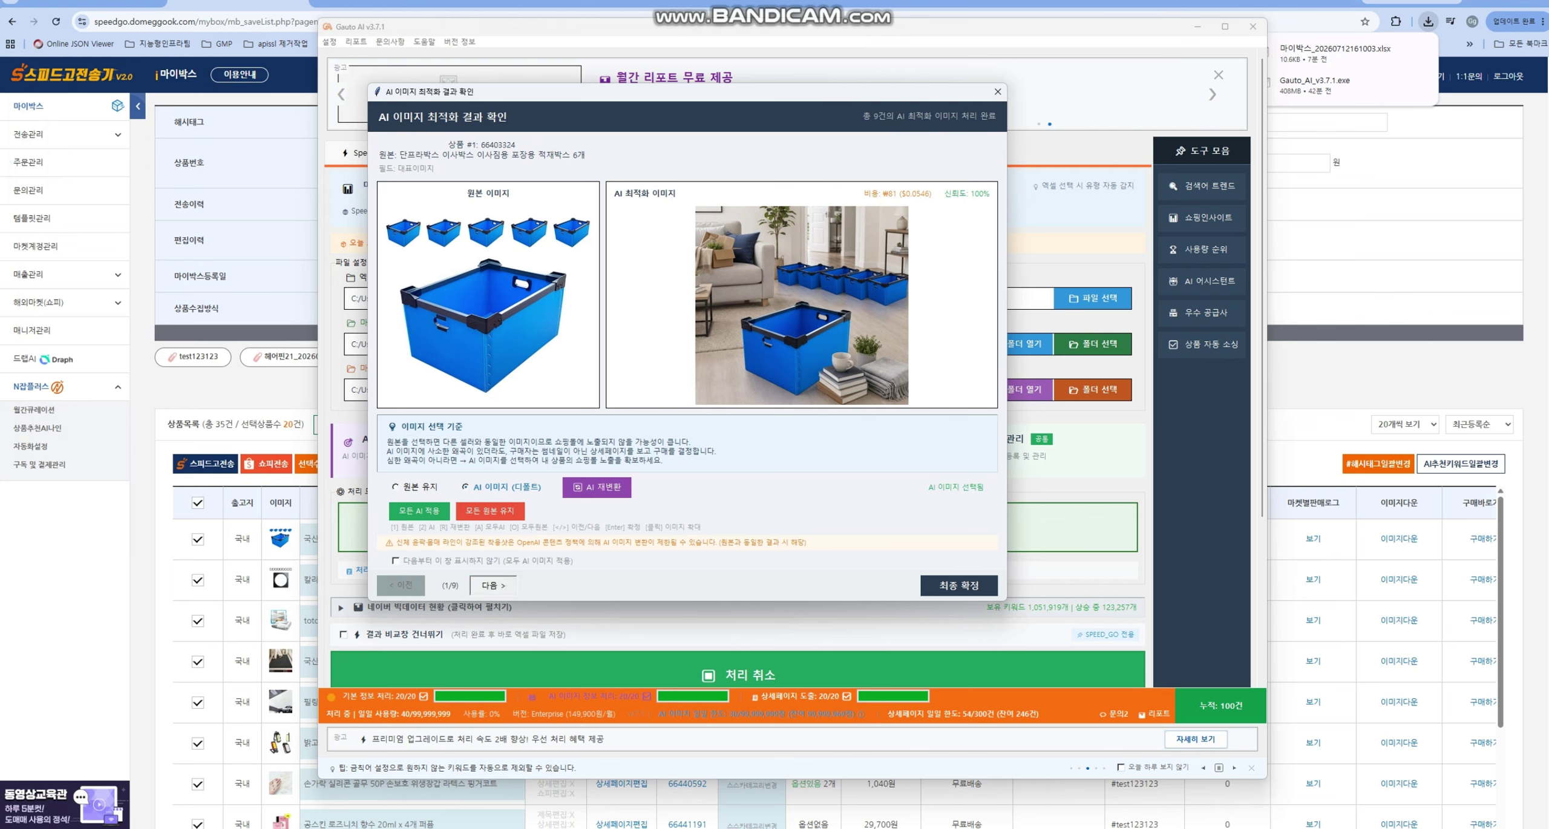
- Review and accept the image results, then open the coil mat's original and AI pages side by side
key(Right)
key(Right)
key(Right)
key(Left)
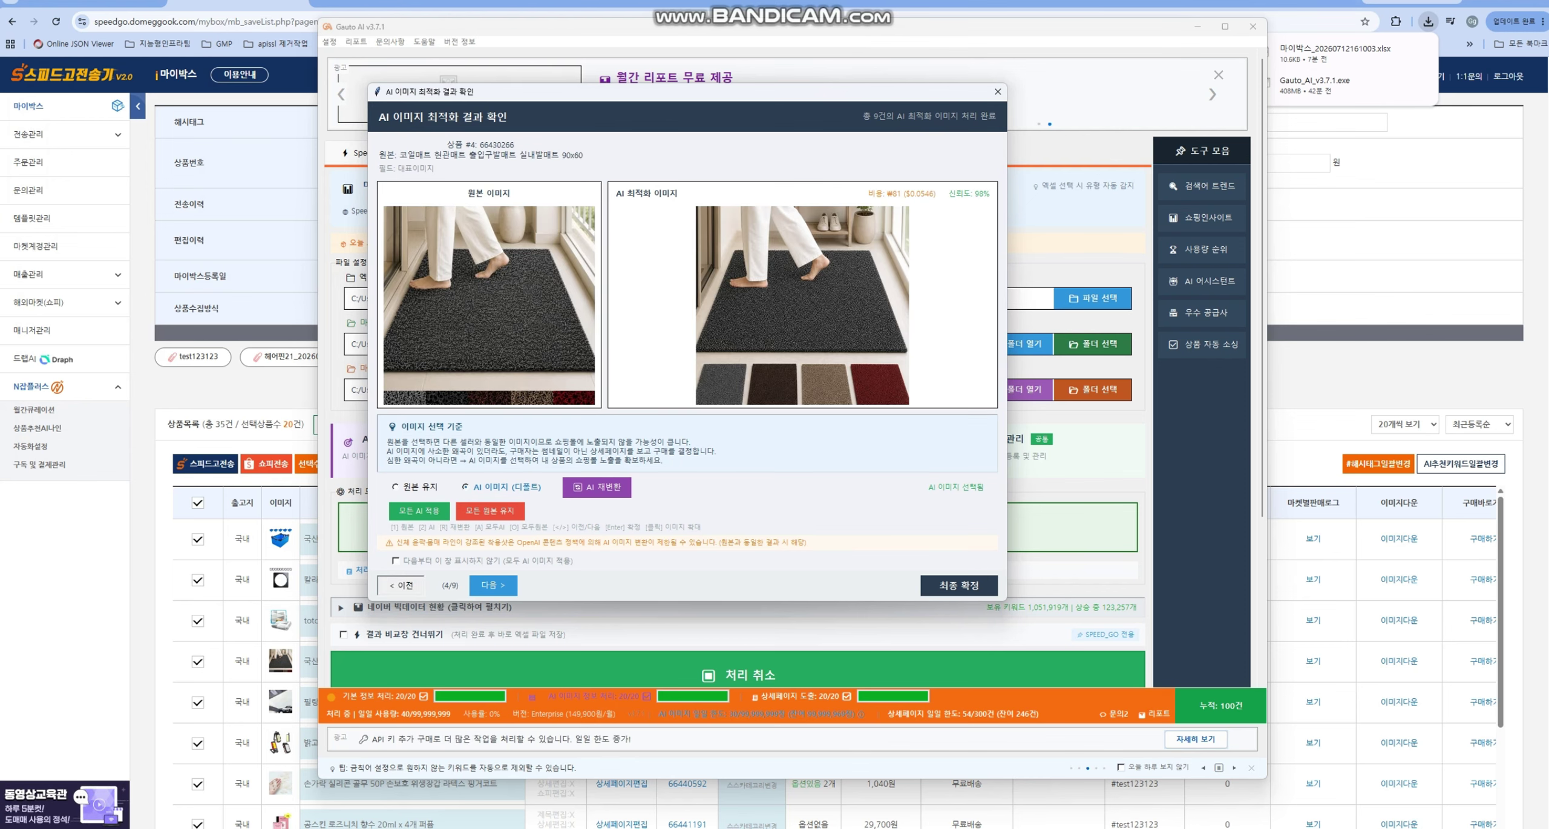
key(Right)
key(Right)
key(Return)
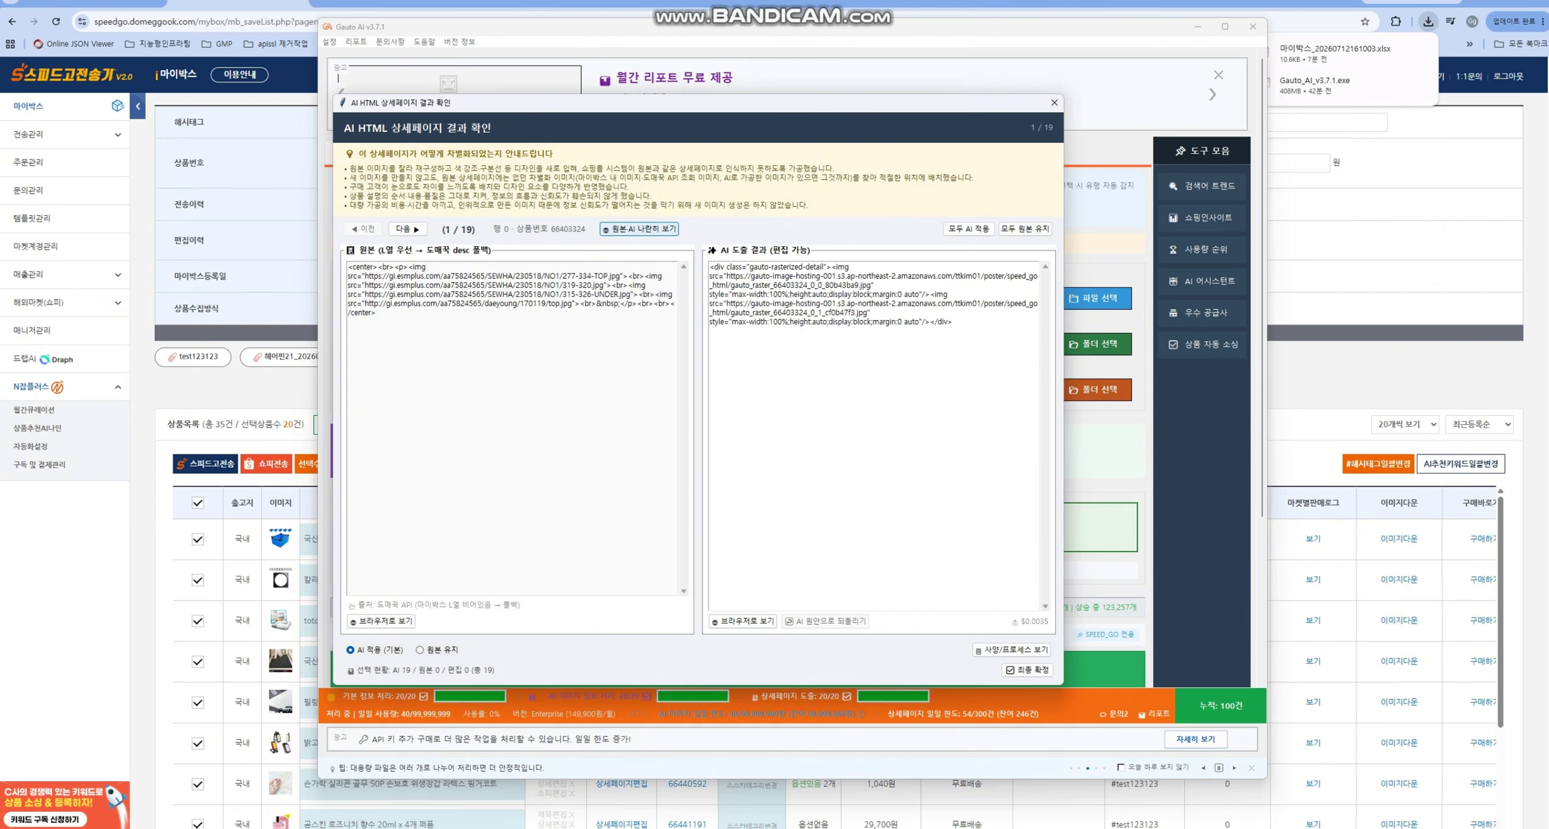
click(408, 229)
click(407, 228)
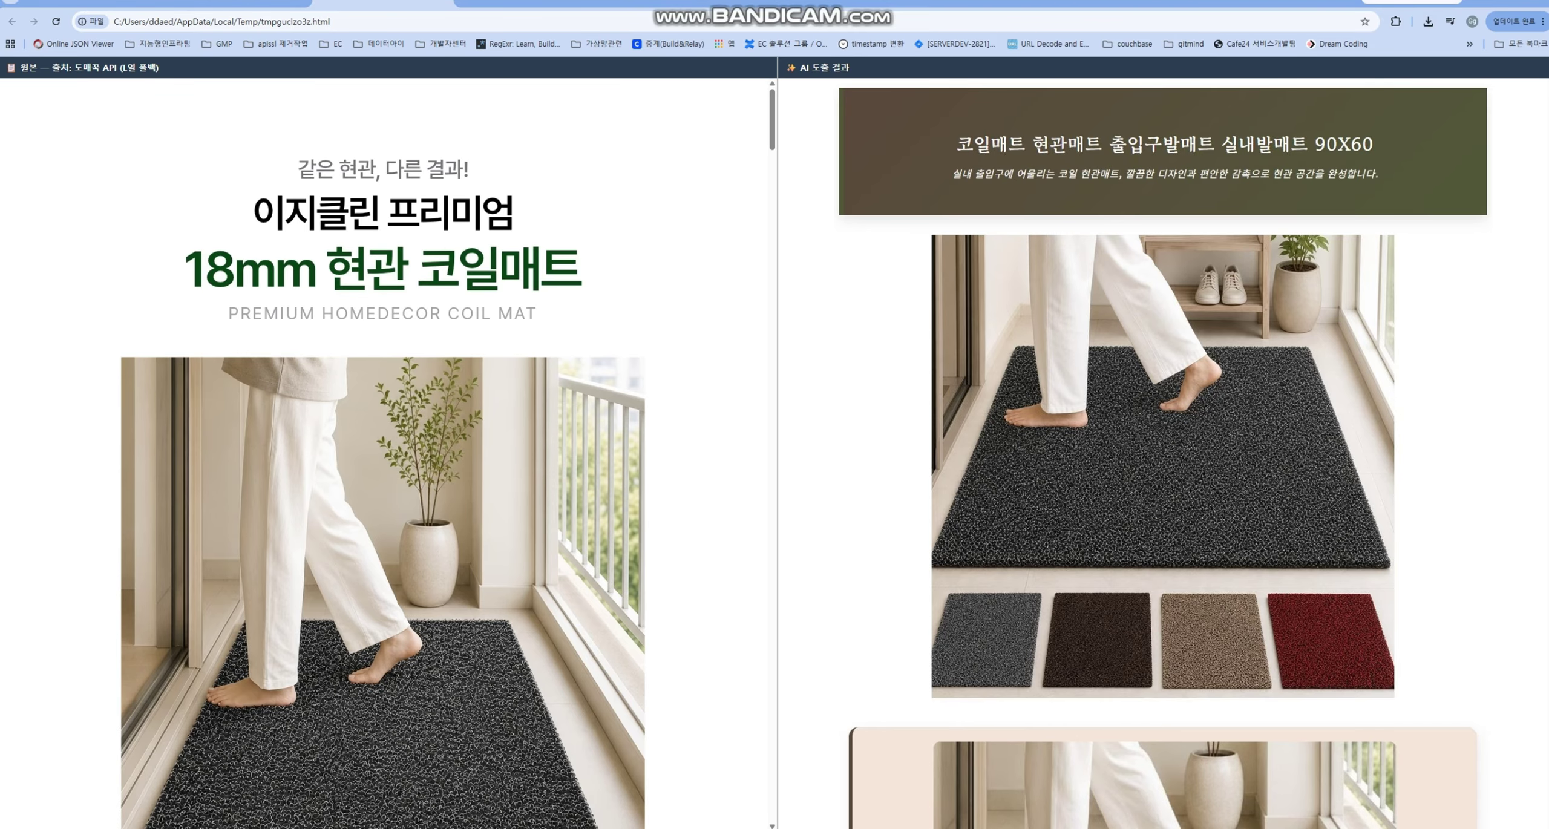
scroll(384, 454, down, 20)
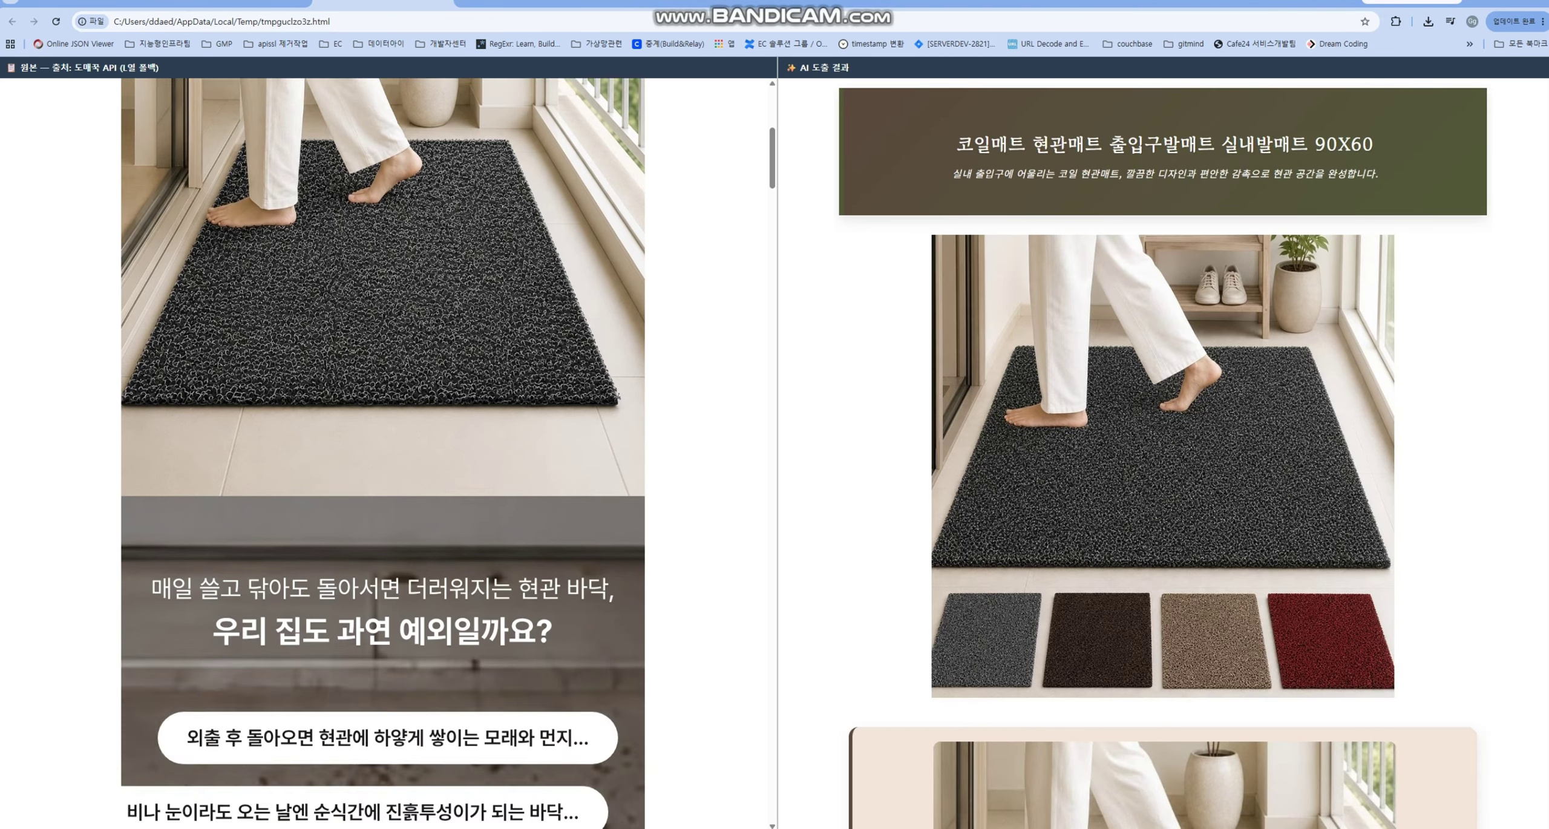
scroll(384, 454, down, 5)
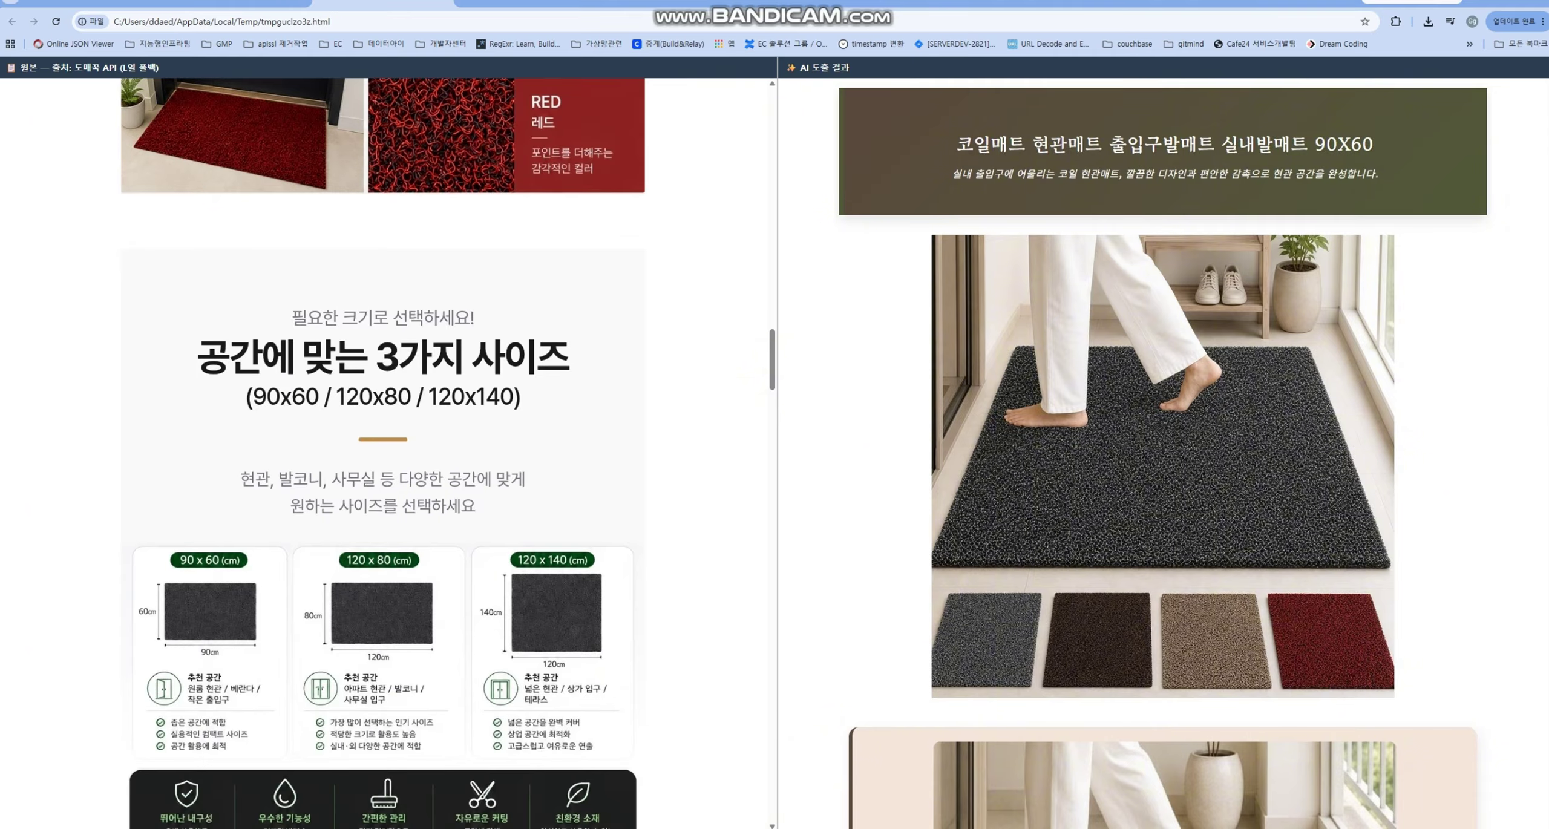
scroll(384, 454, down, 12)
scroll(384, 454, down, 15)
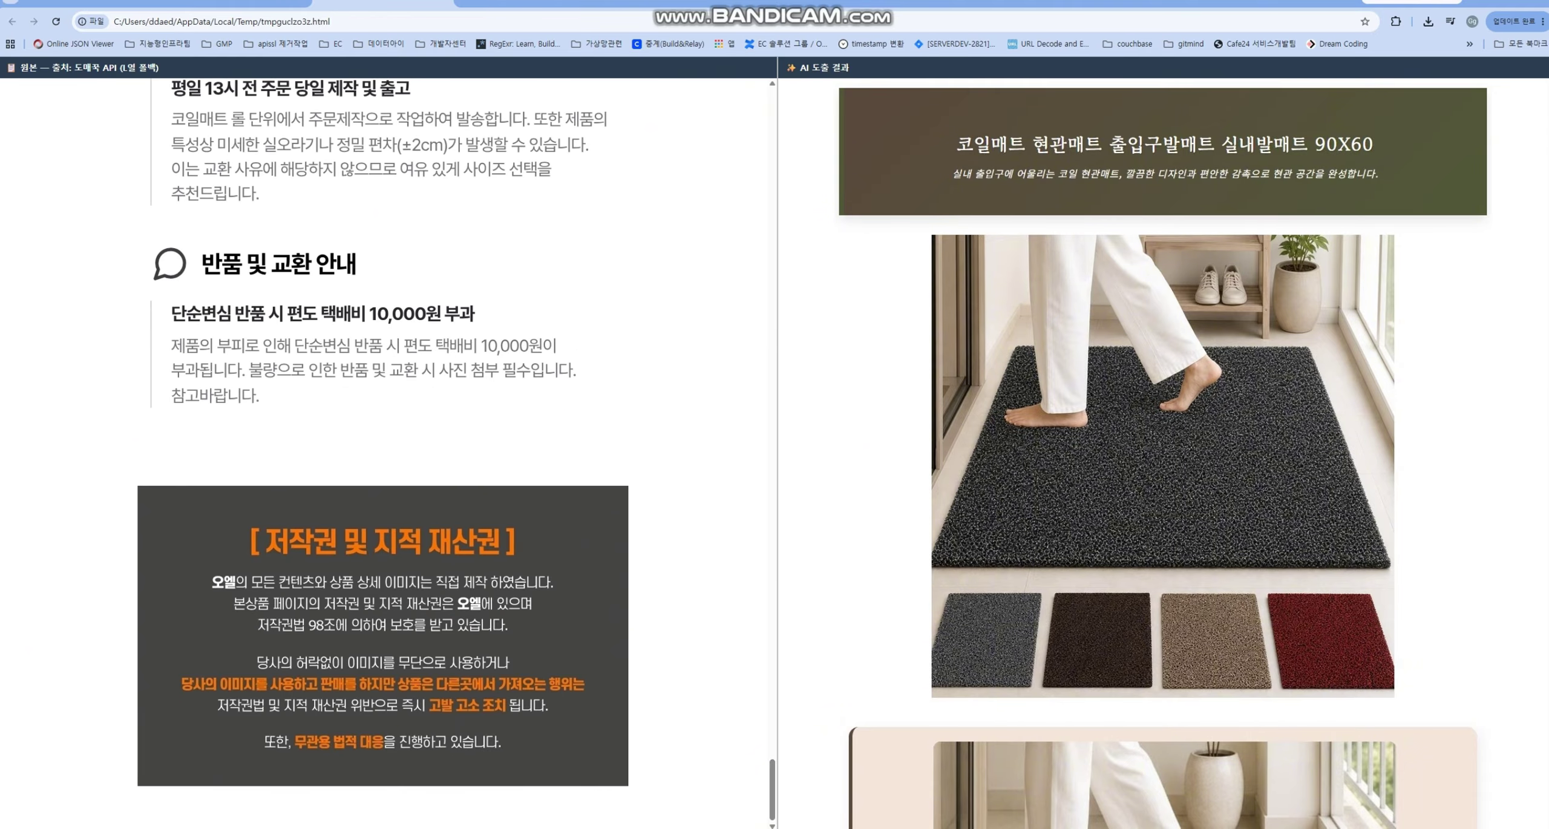
scroll(1163, 452, down, 20)
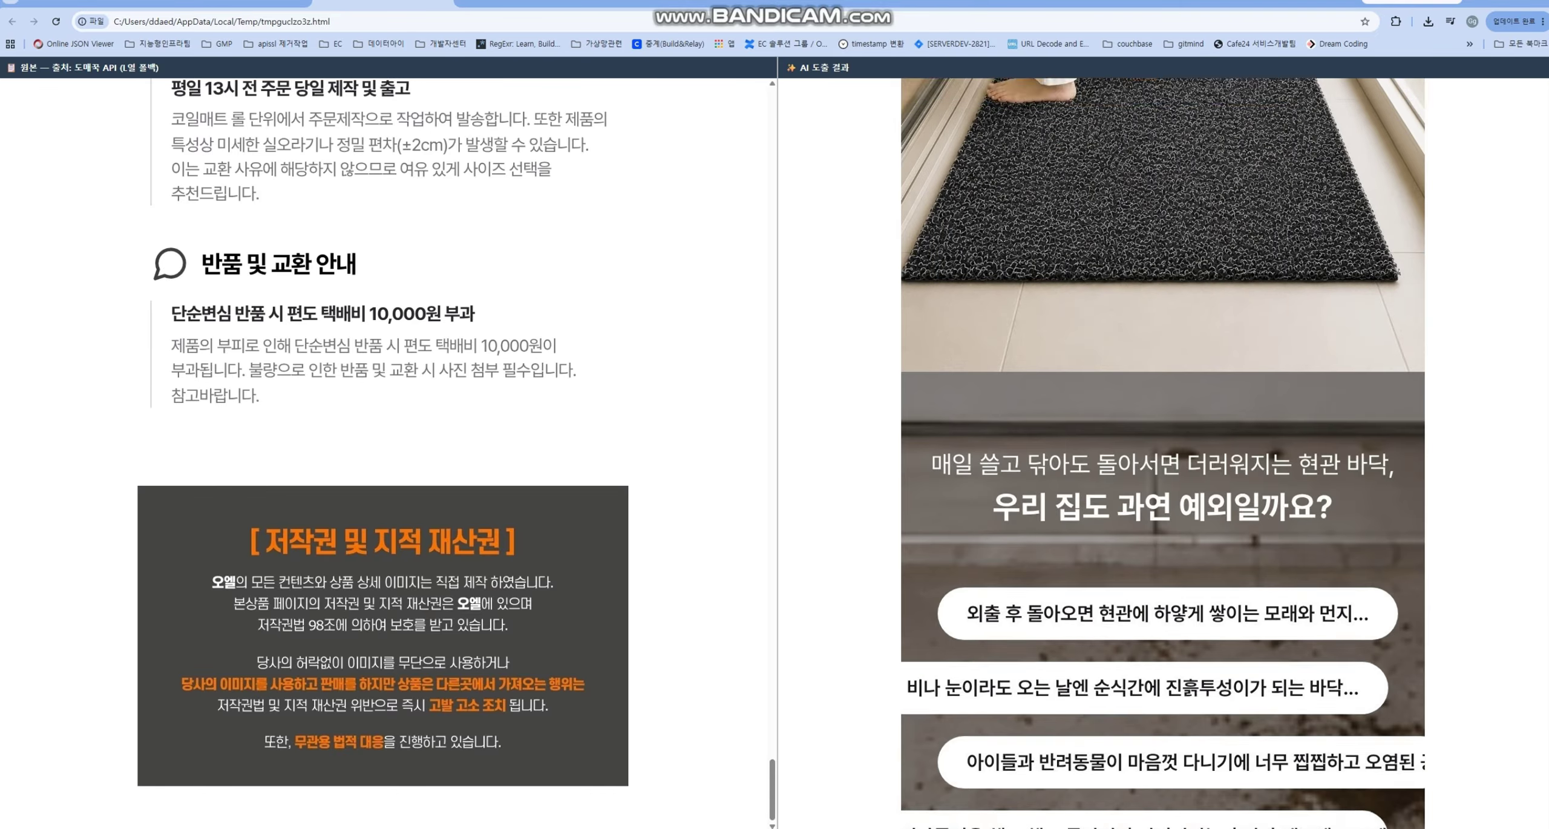
scroll(1163, 453, down, 20)
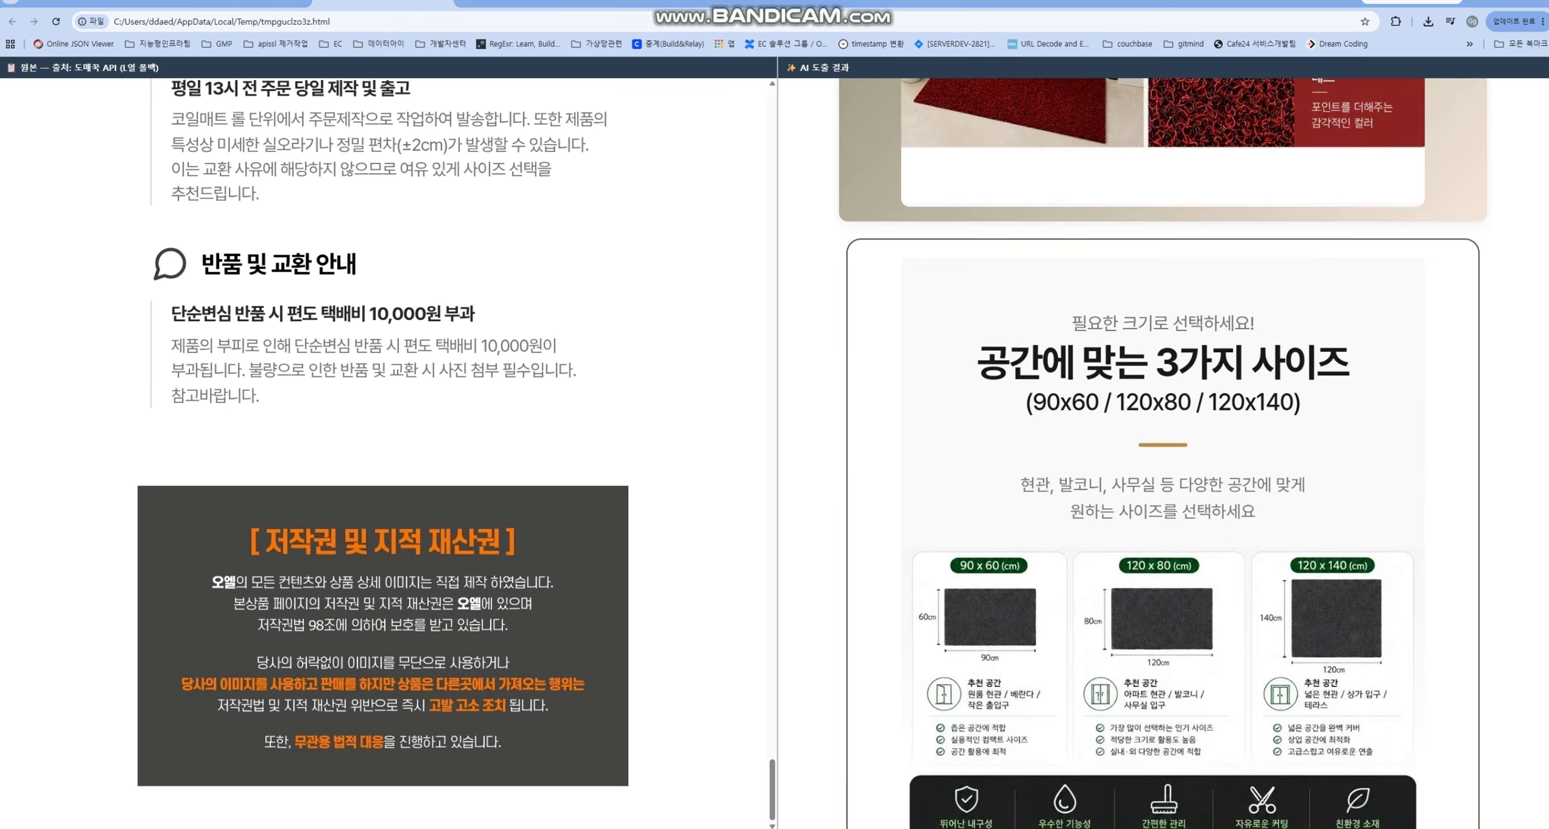
scroll(1163, 453, down, 20)
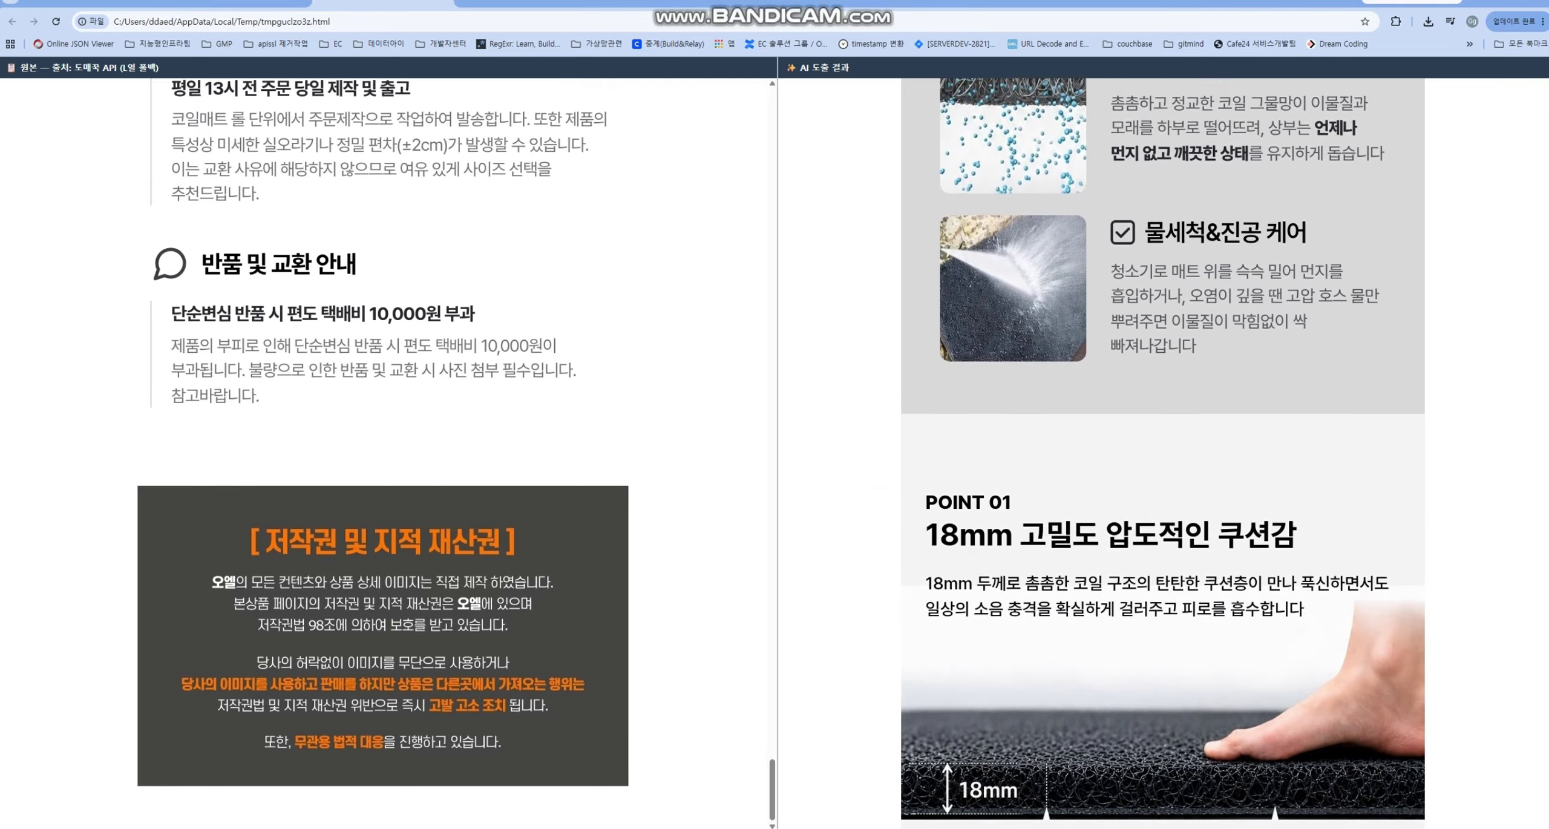
scroll(1163, 452, down, 20)
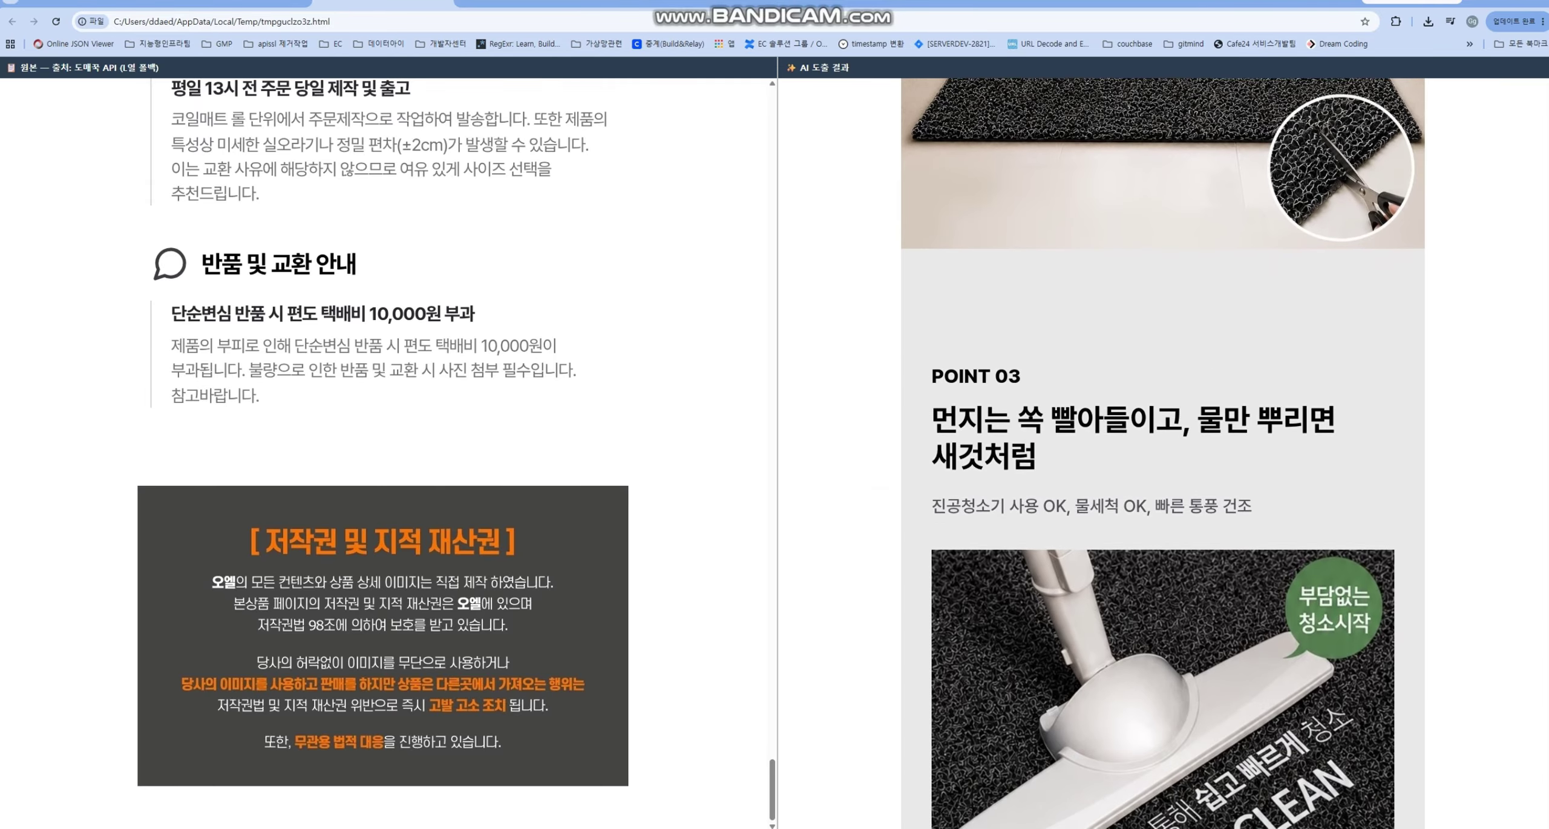
scroll(1163, 453, down, 20)
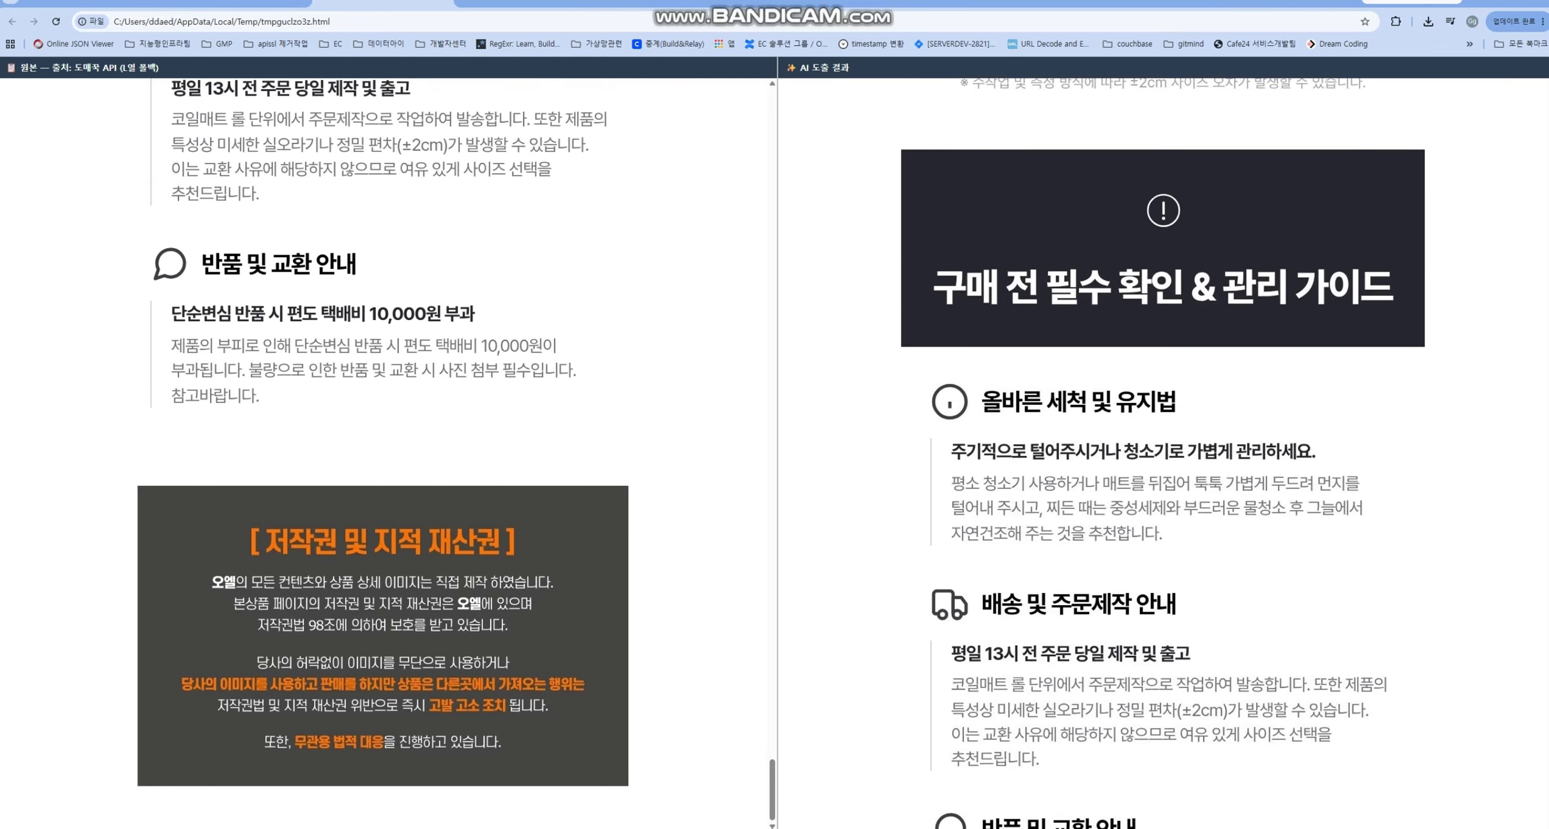
scroll(1163, 453, up, 20)
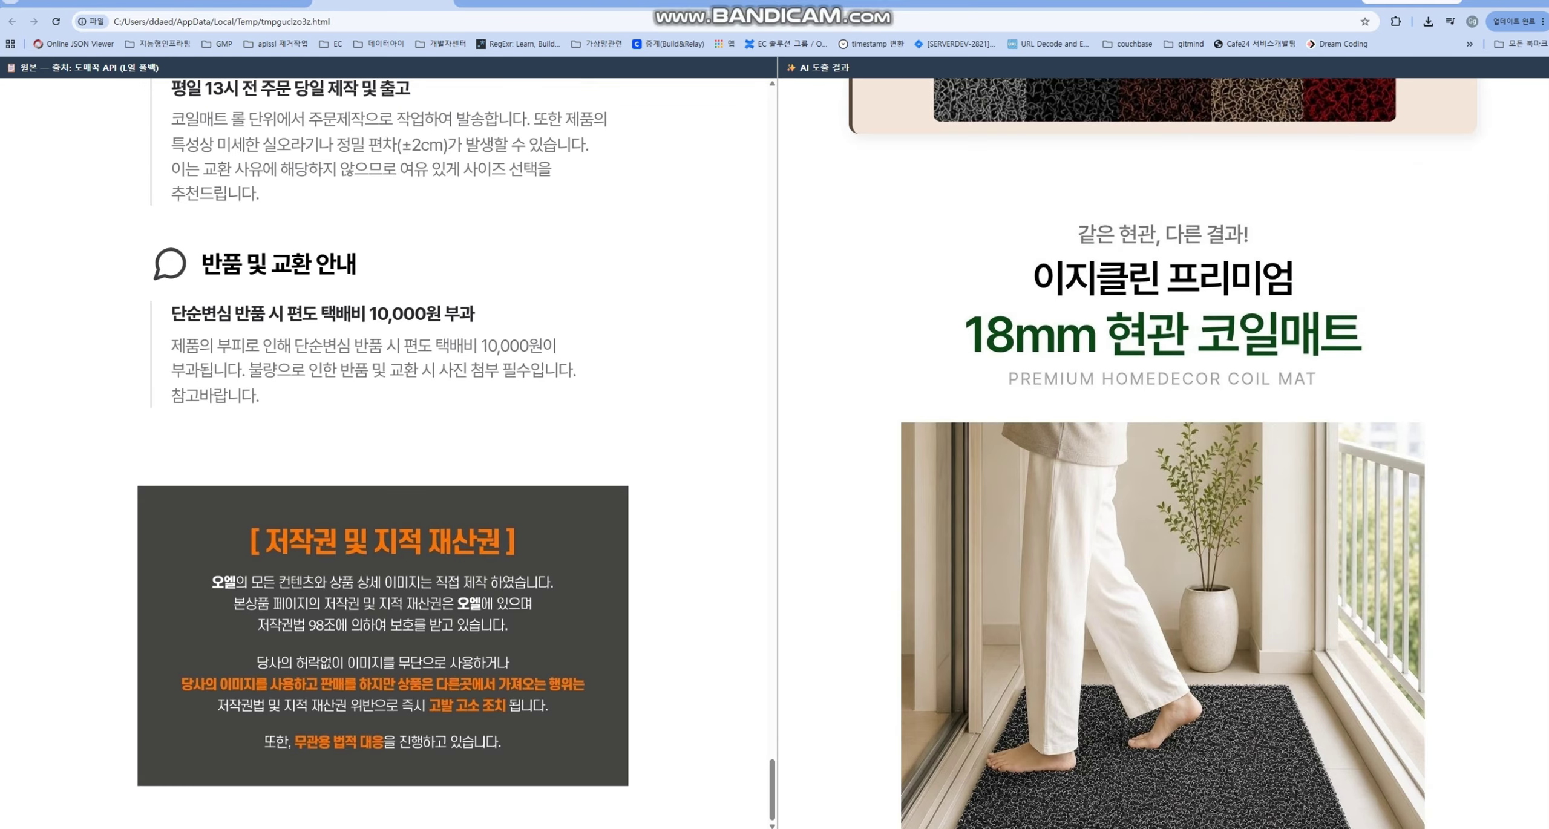
- Close the old preview and open the next result's original and AI pages side by side, maximized
key(ctrl+w)
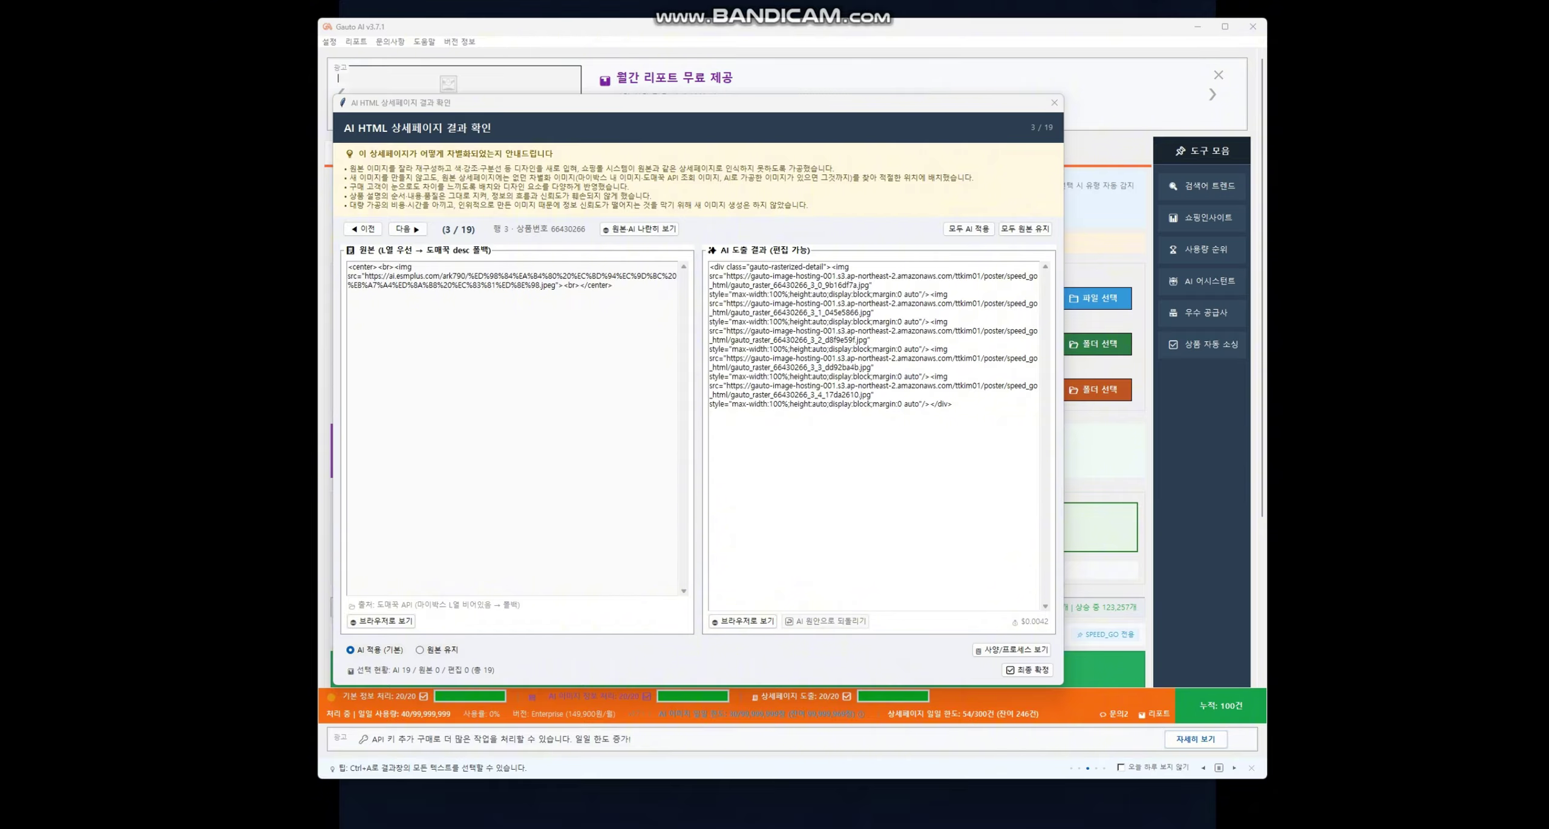
click(408, 229)
click(640, 229)
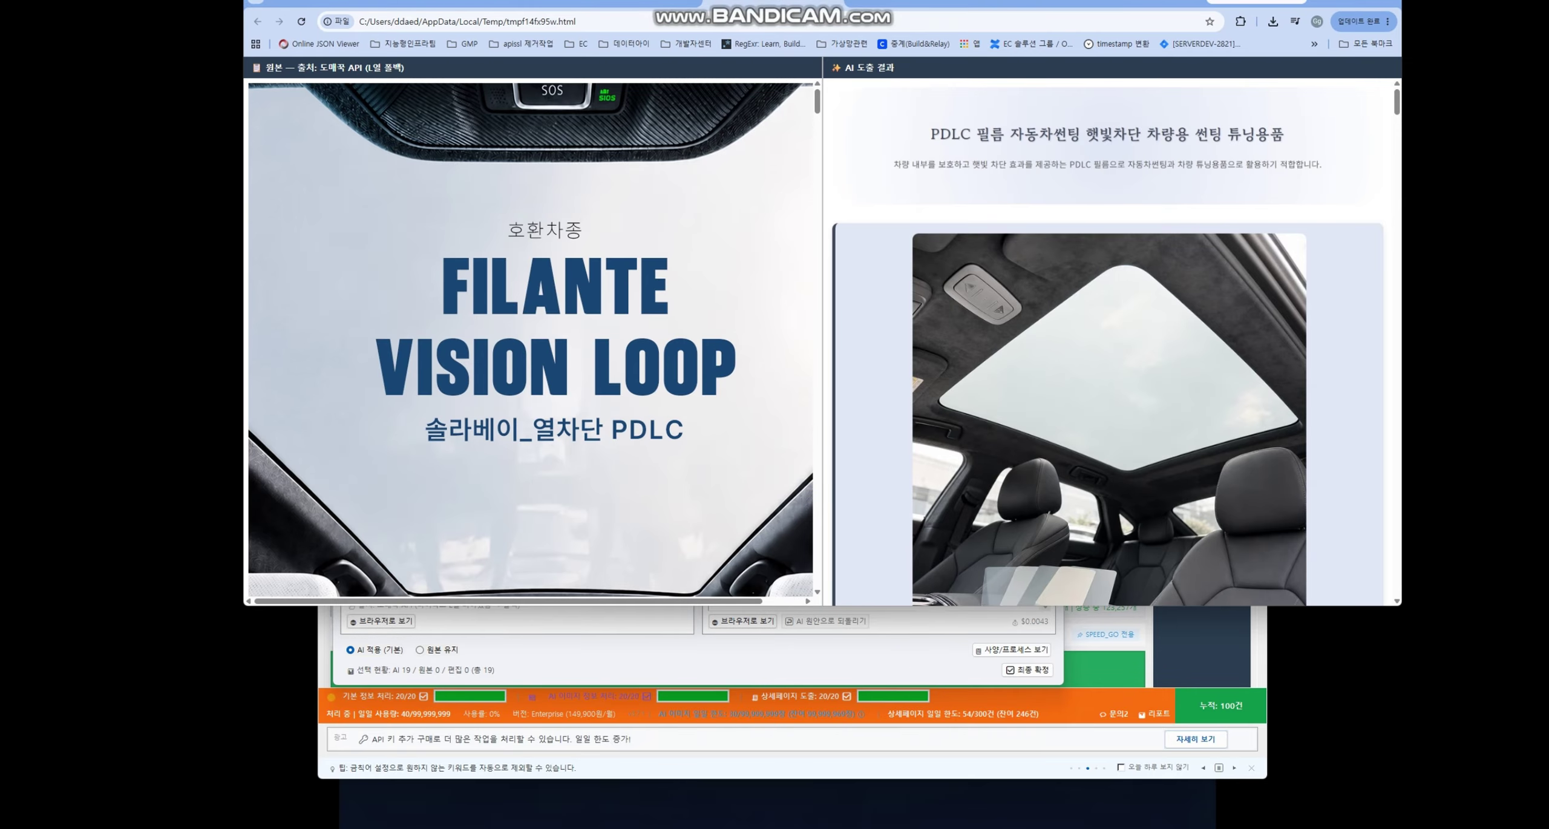
key(super+Up)
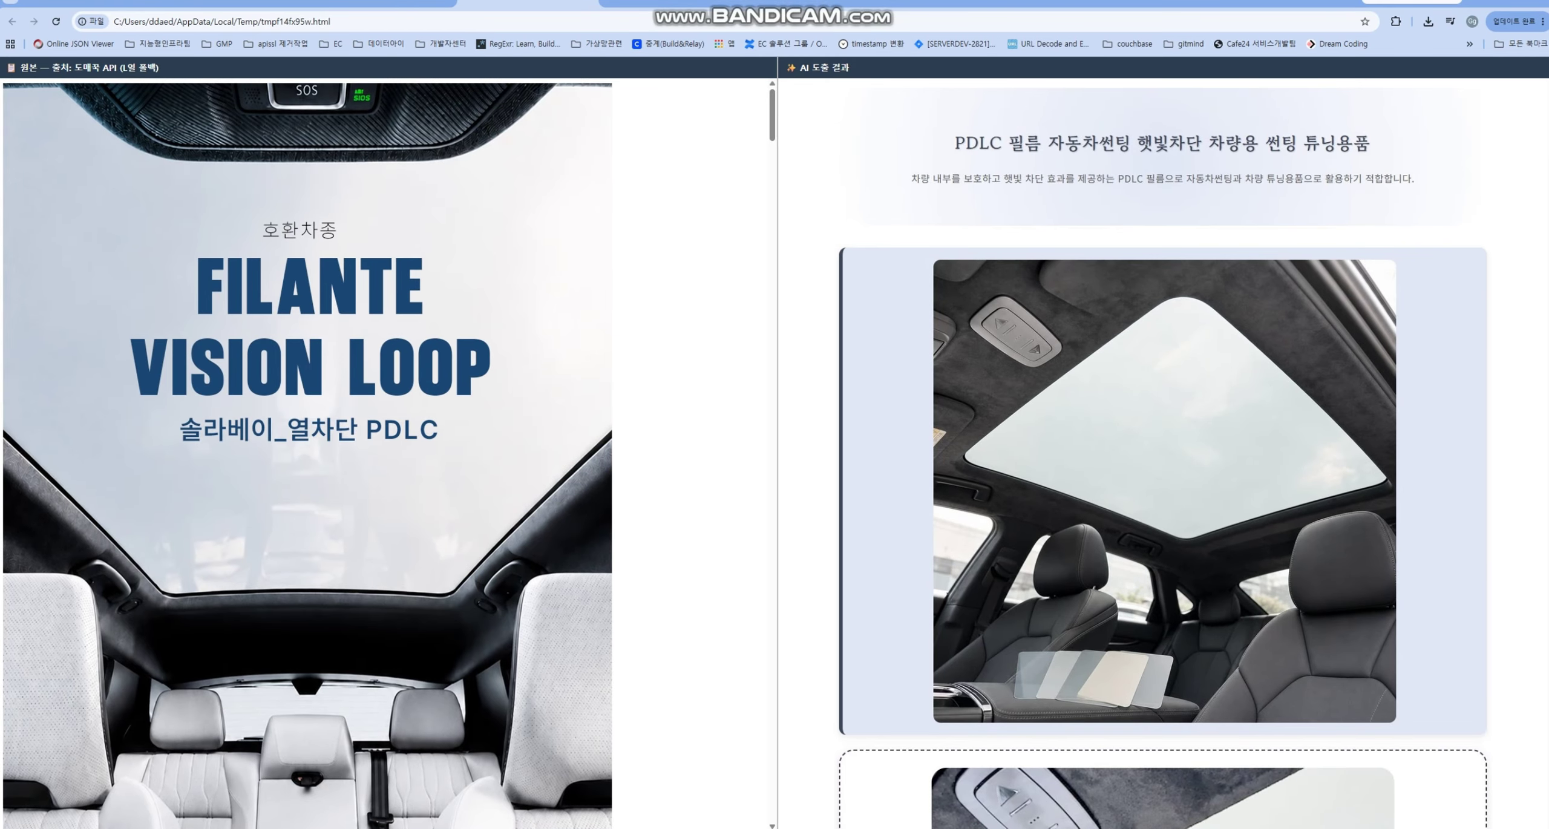
- Scroll the preview to compare the 교환 및 반품 절차 and A/S 안내 sections, then return to Gauto AI
scroll(308, 454, down, 20)
scroll(307, 454, down, 10)
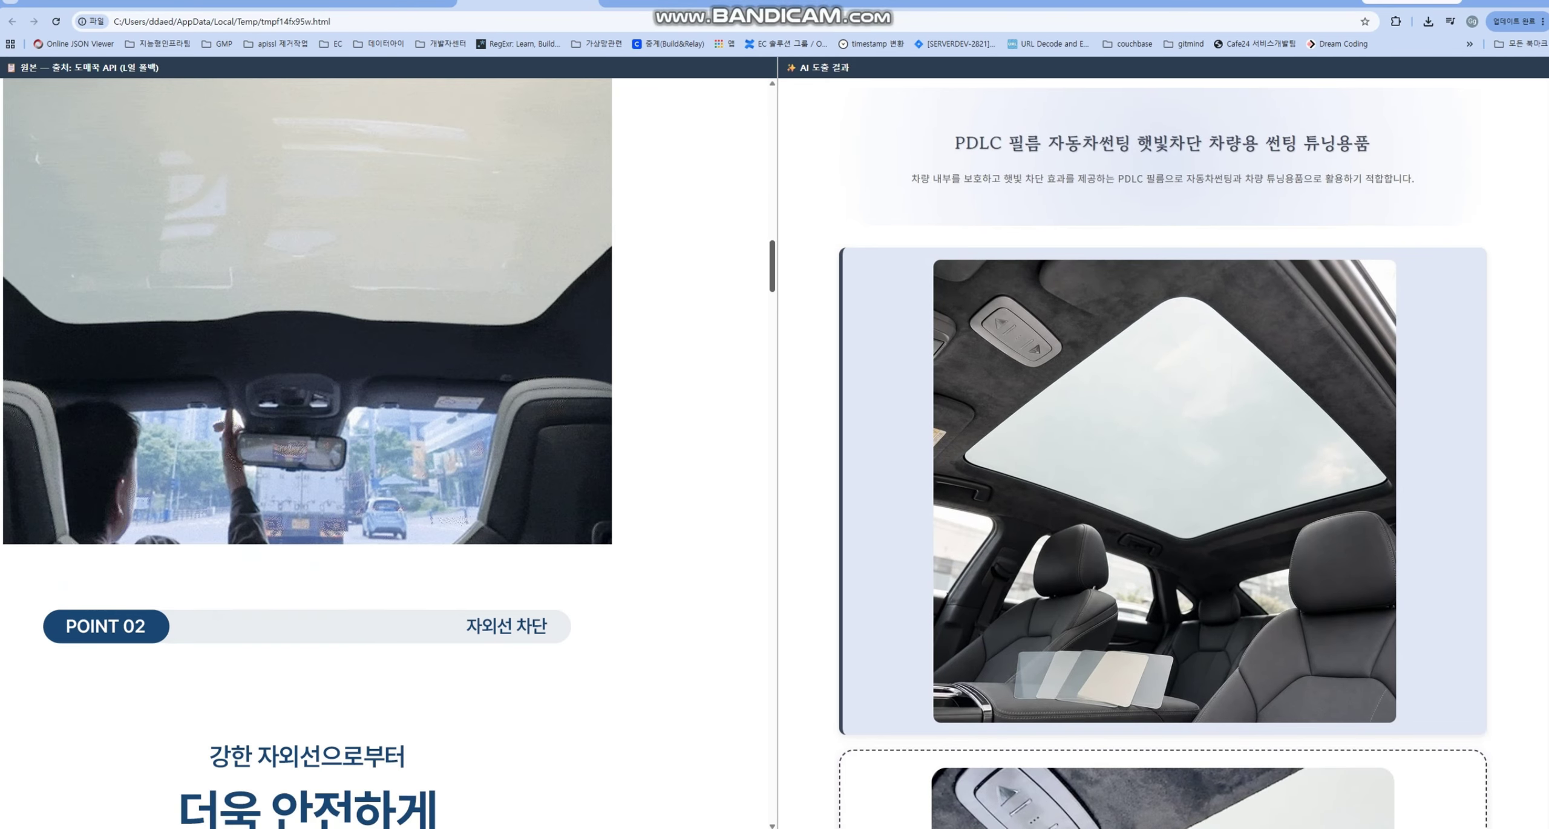
scroll(308, 454, down, 20)
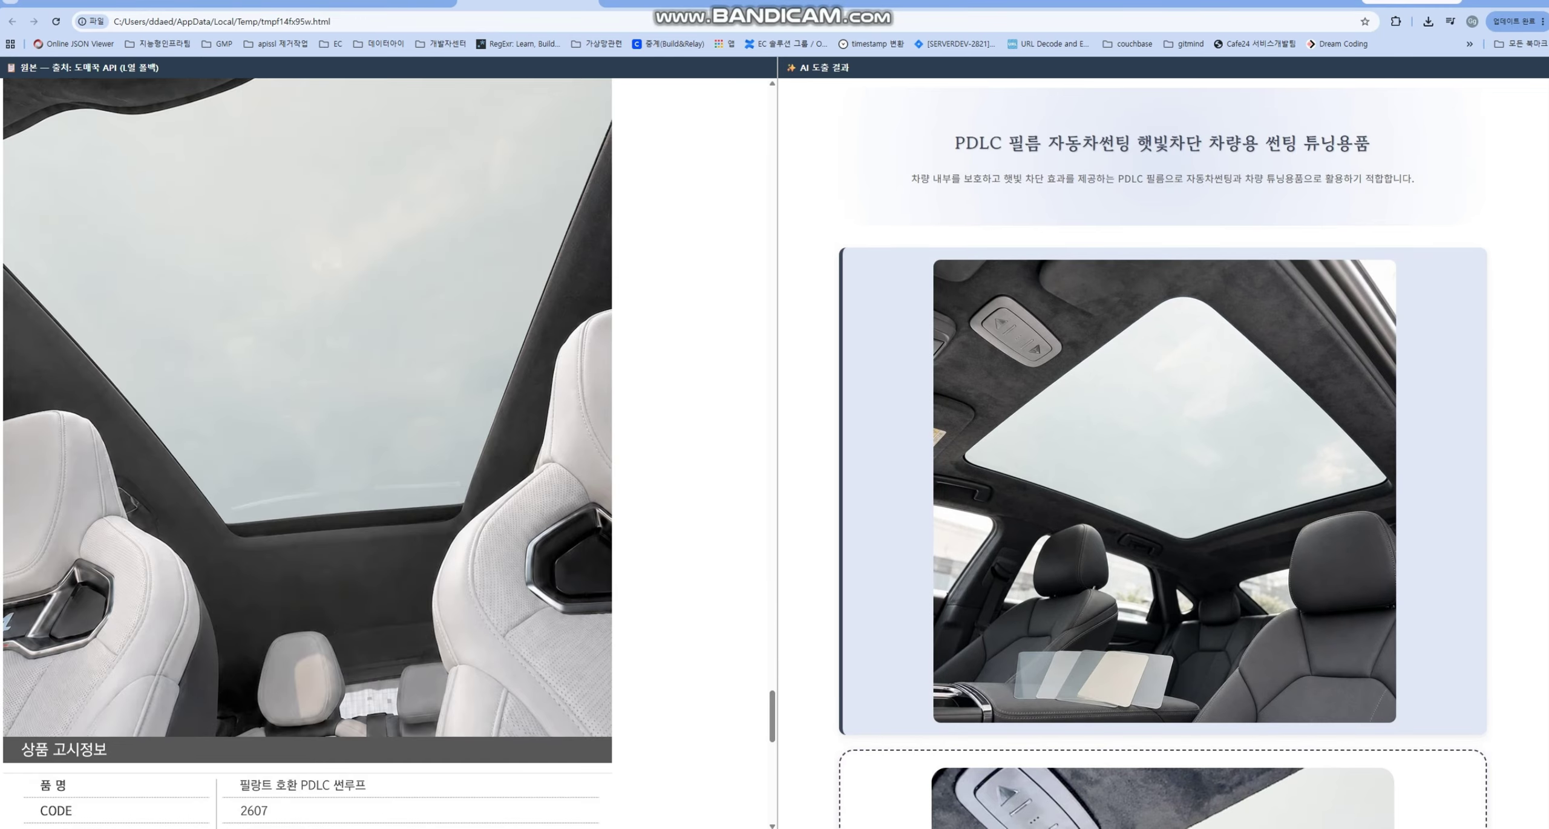
scroll(1162, 454, down, 20)
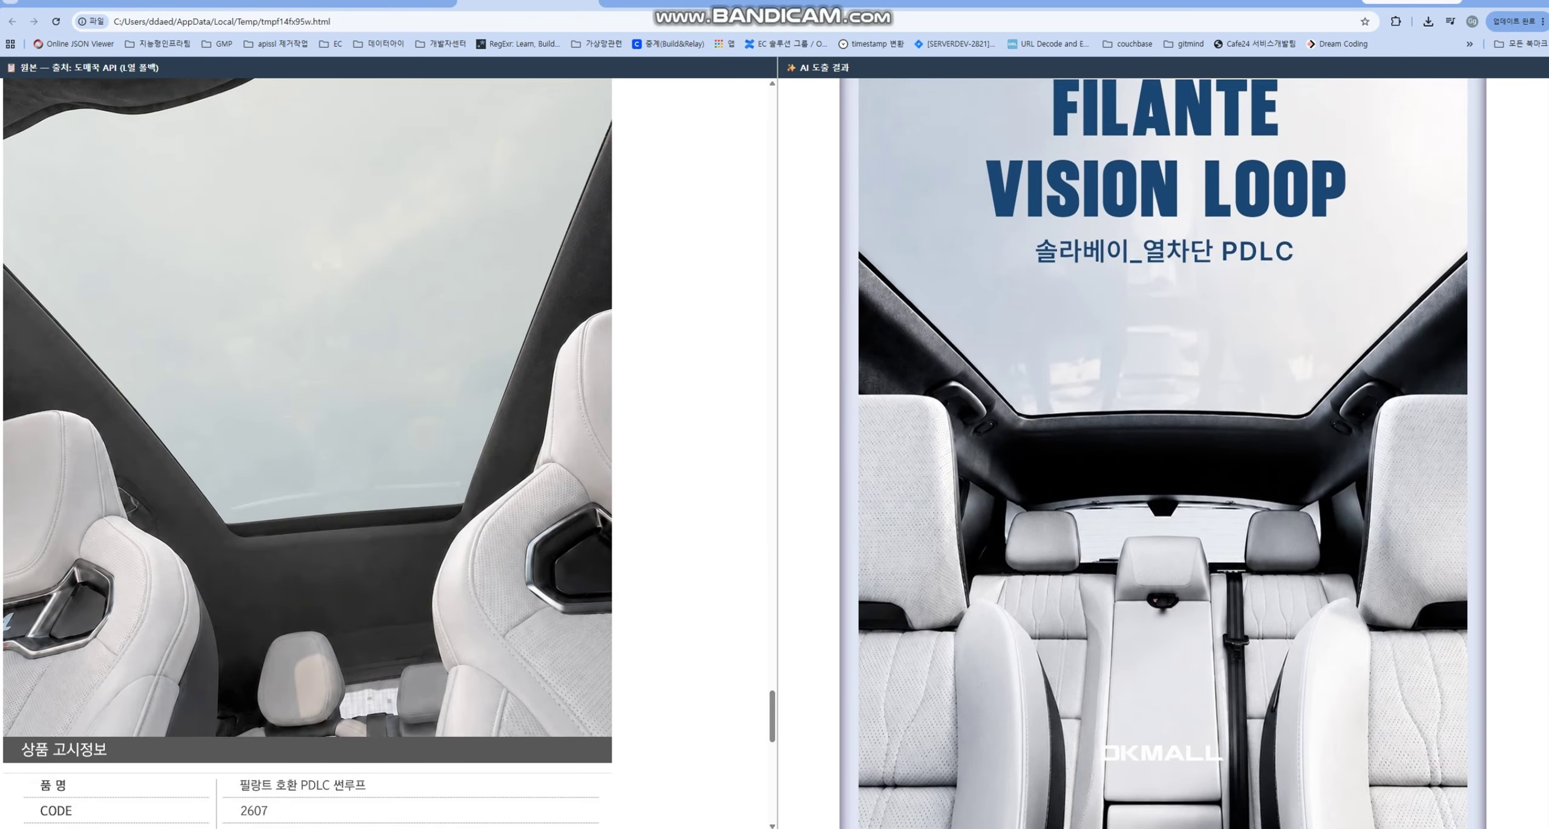
scroll(1161, 454, down, 20)
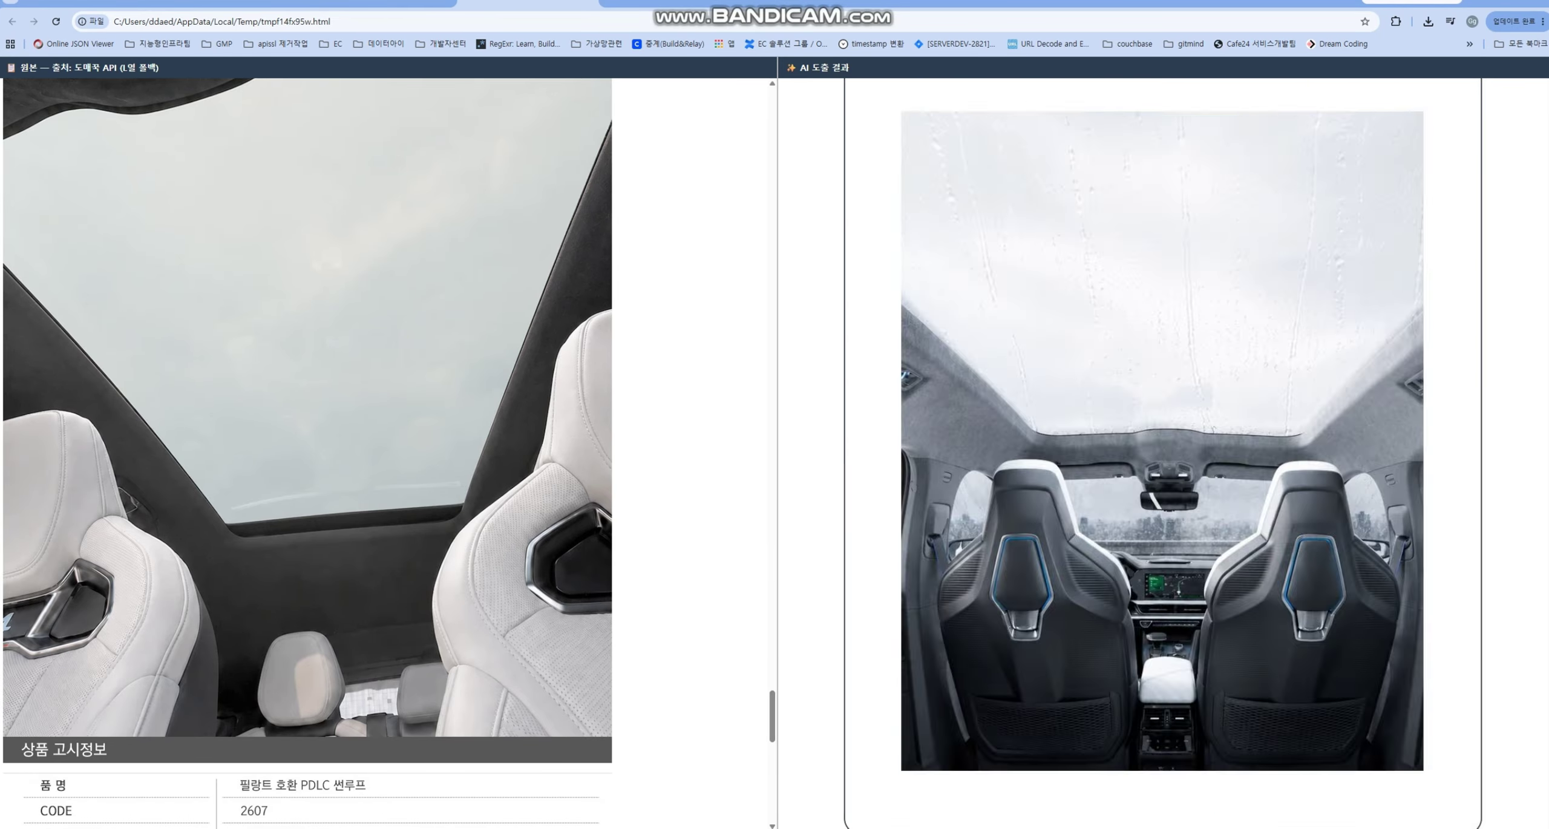
scroll(1162, 454, down, 20)
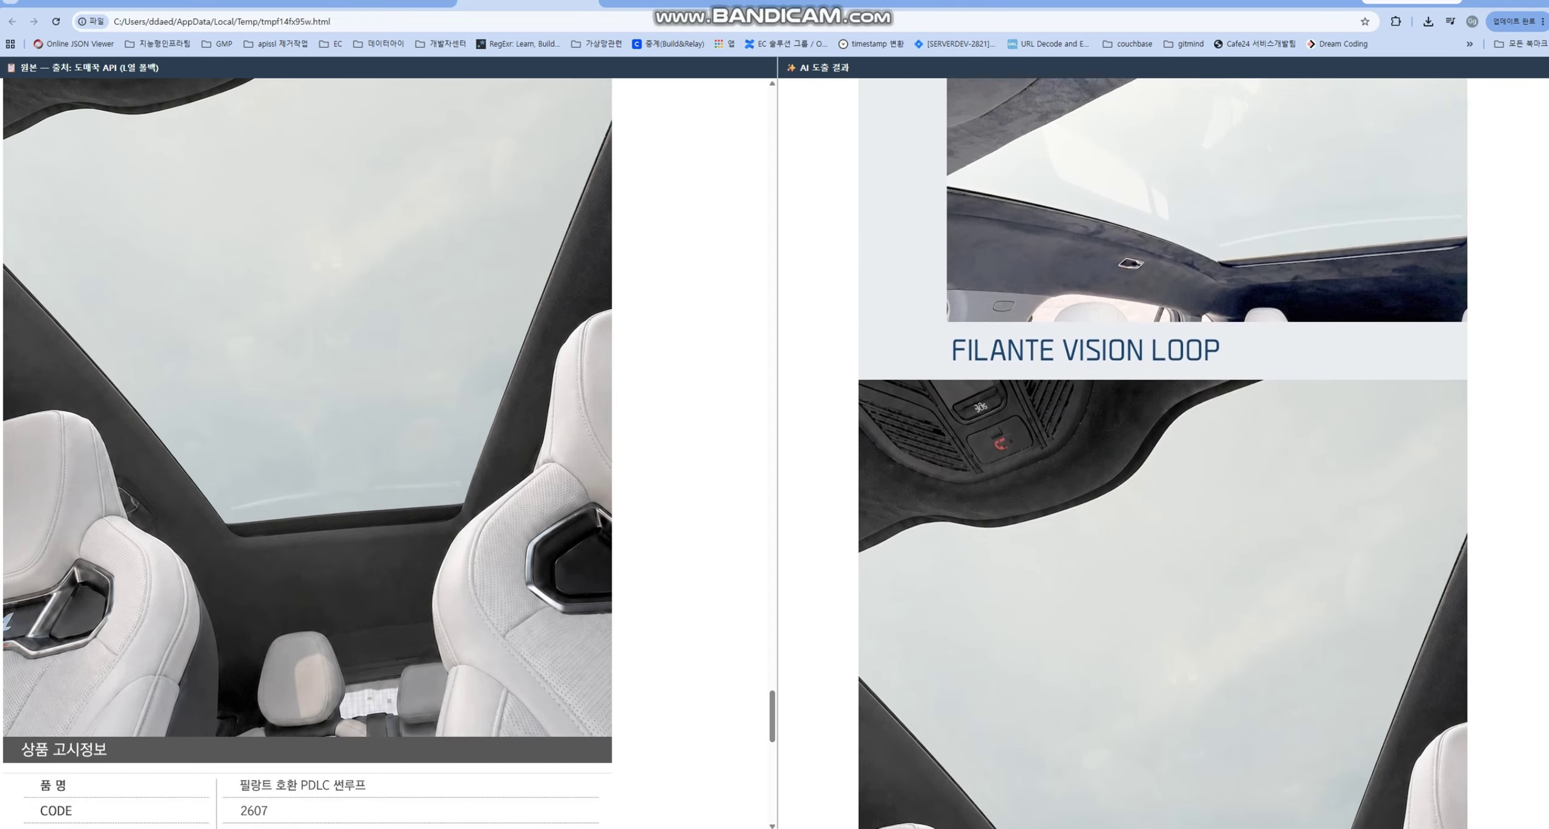
scroll(1162, 453, down, 10)
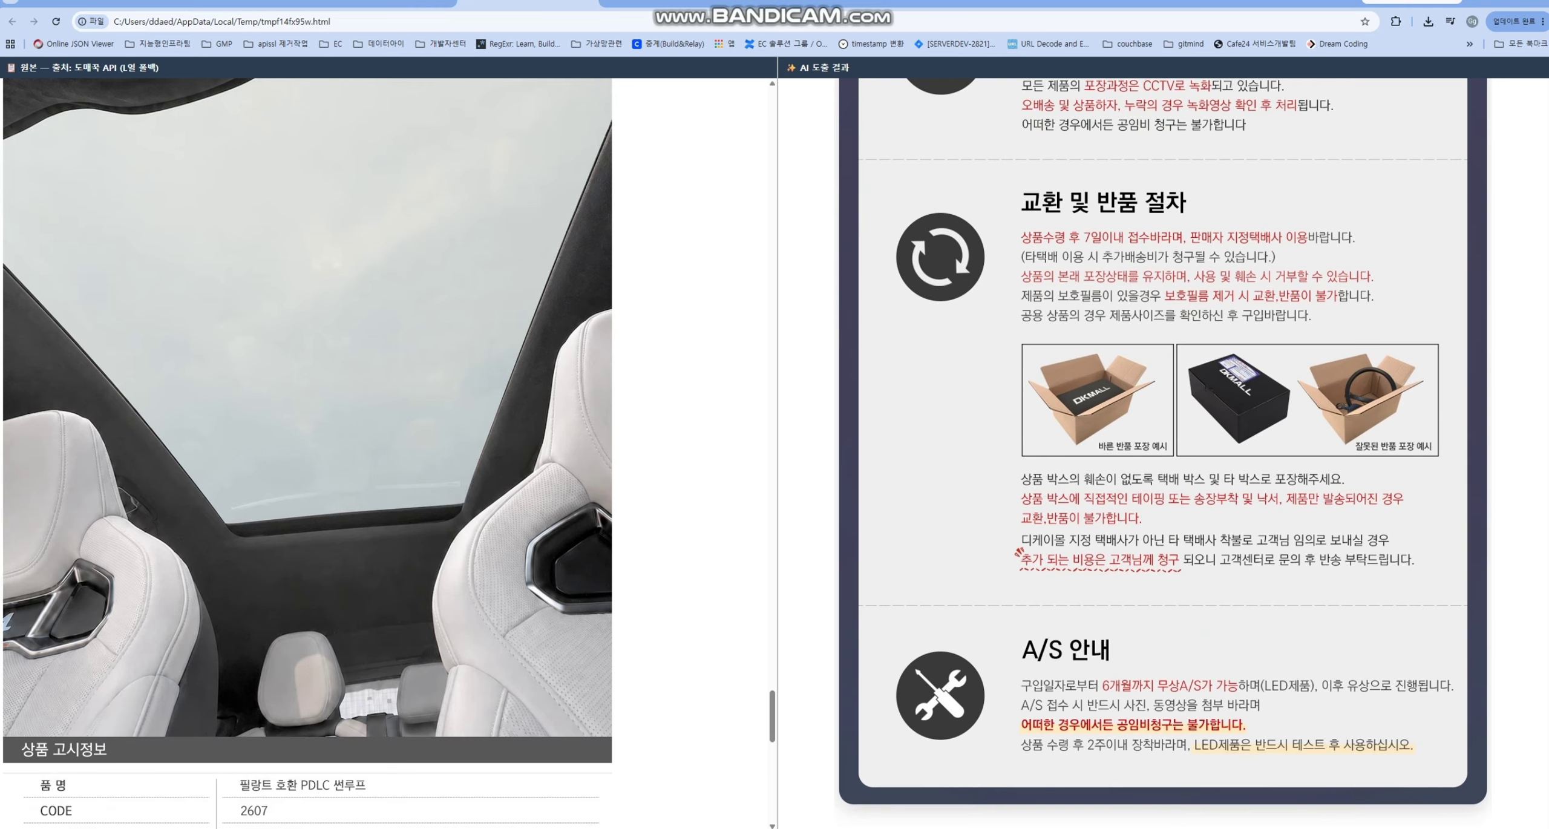
scroll(1162, 453, up, 20)
scroll(1162, 454, up, 10)
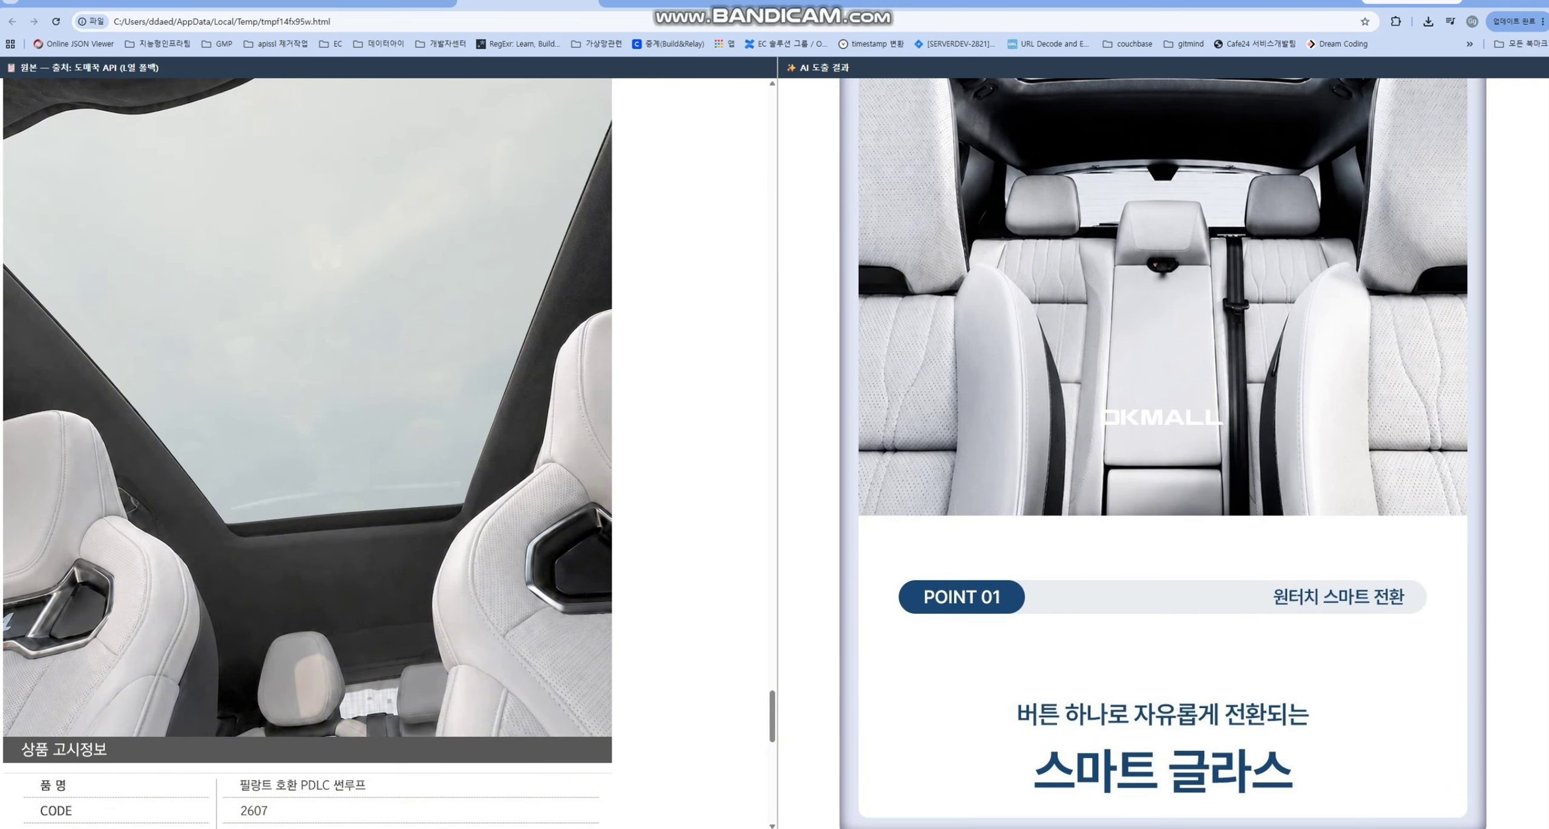
key(alt+Tab)
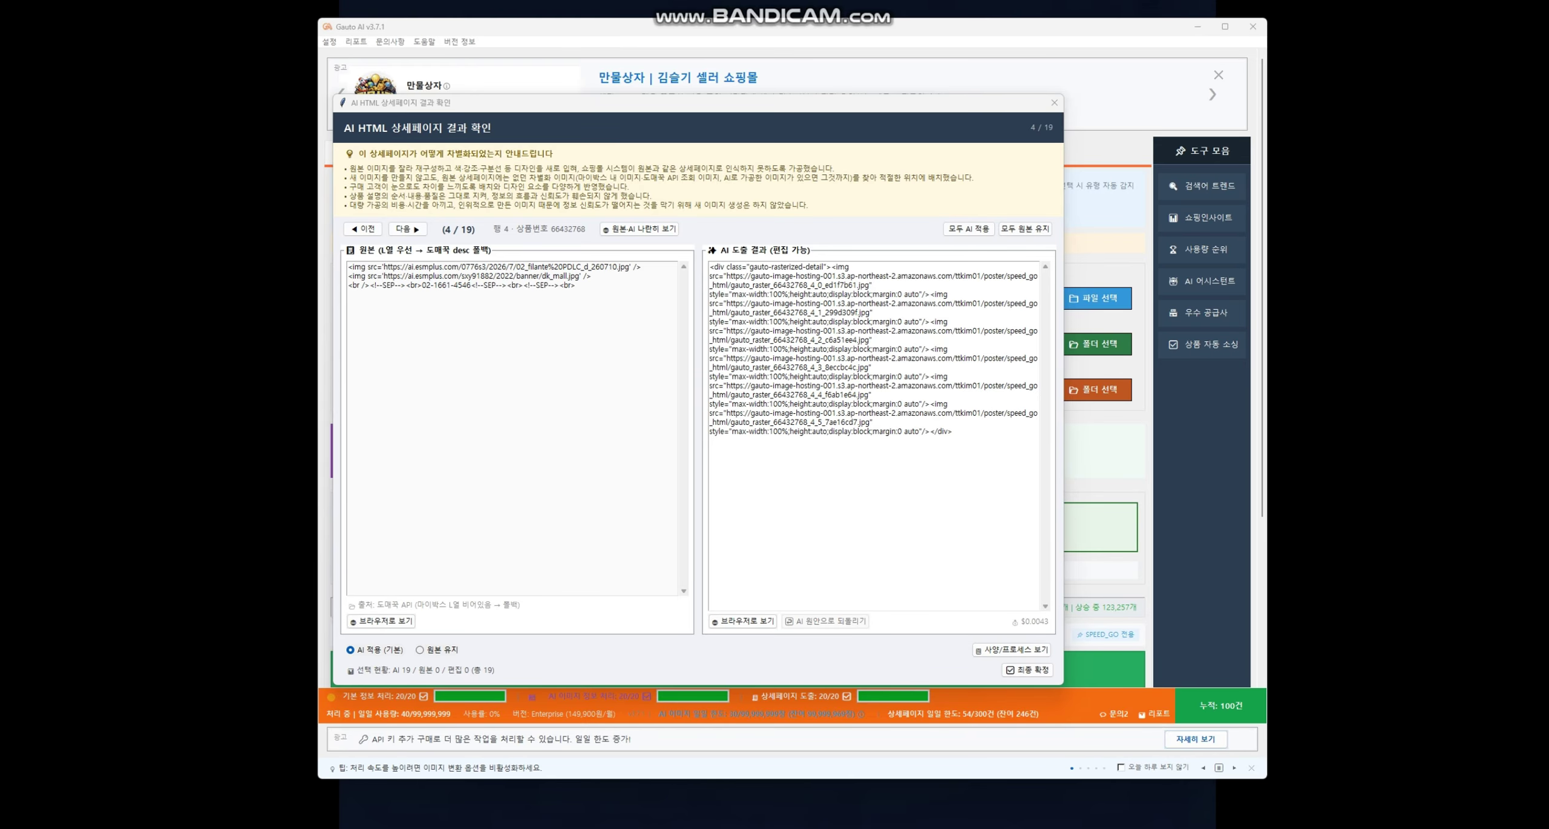
drag(577, 286, 347, 266)
click(953, 432)
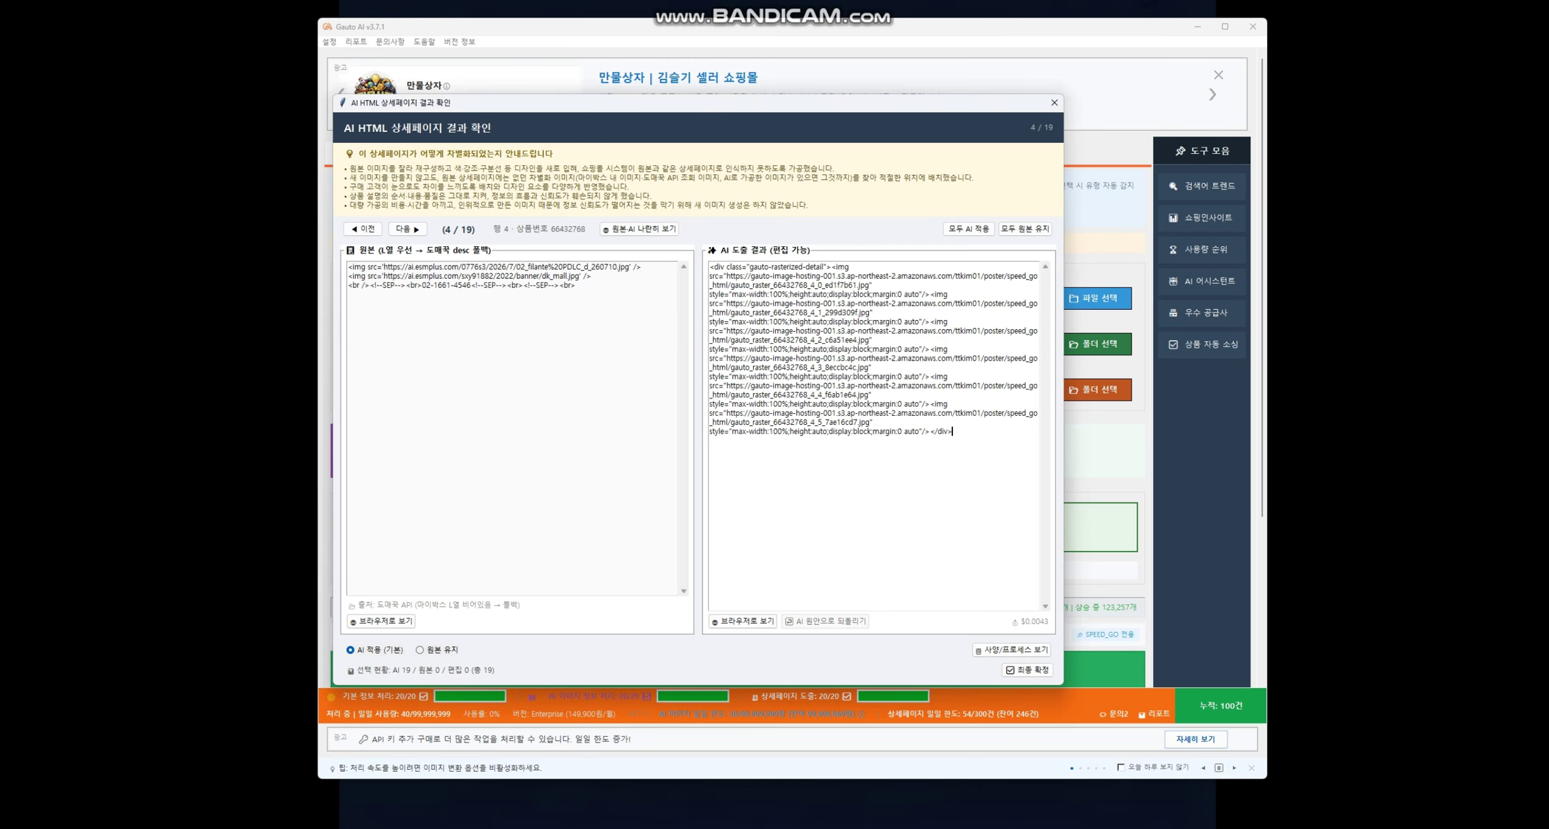
drag(953, 432, 710, 267)
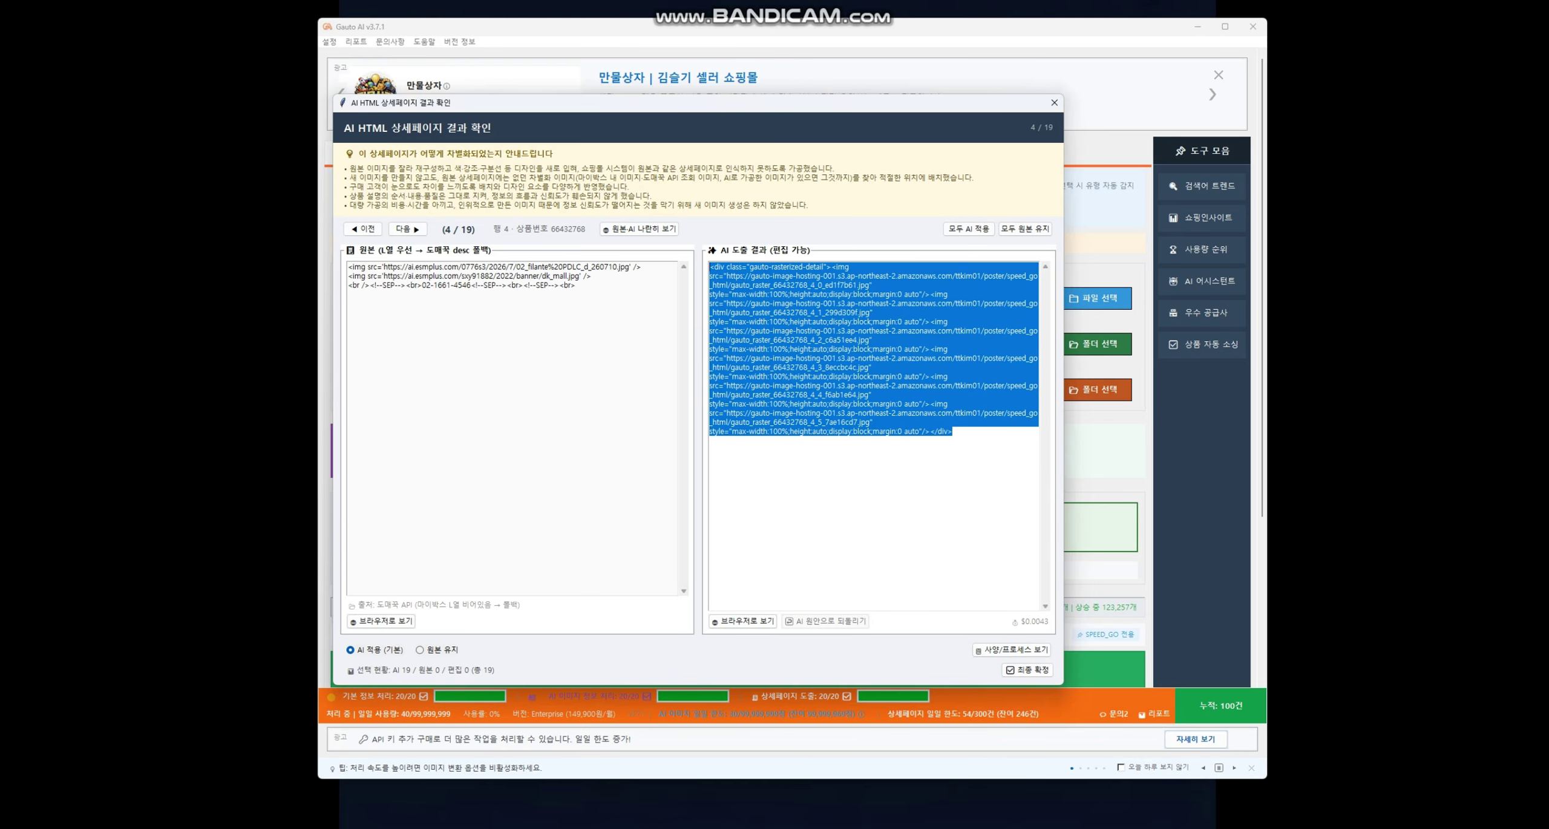
click(953, 432)
drag(953, 432, 710, 267)
drag(953, 432, 999, 433)
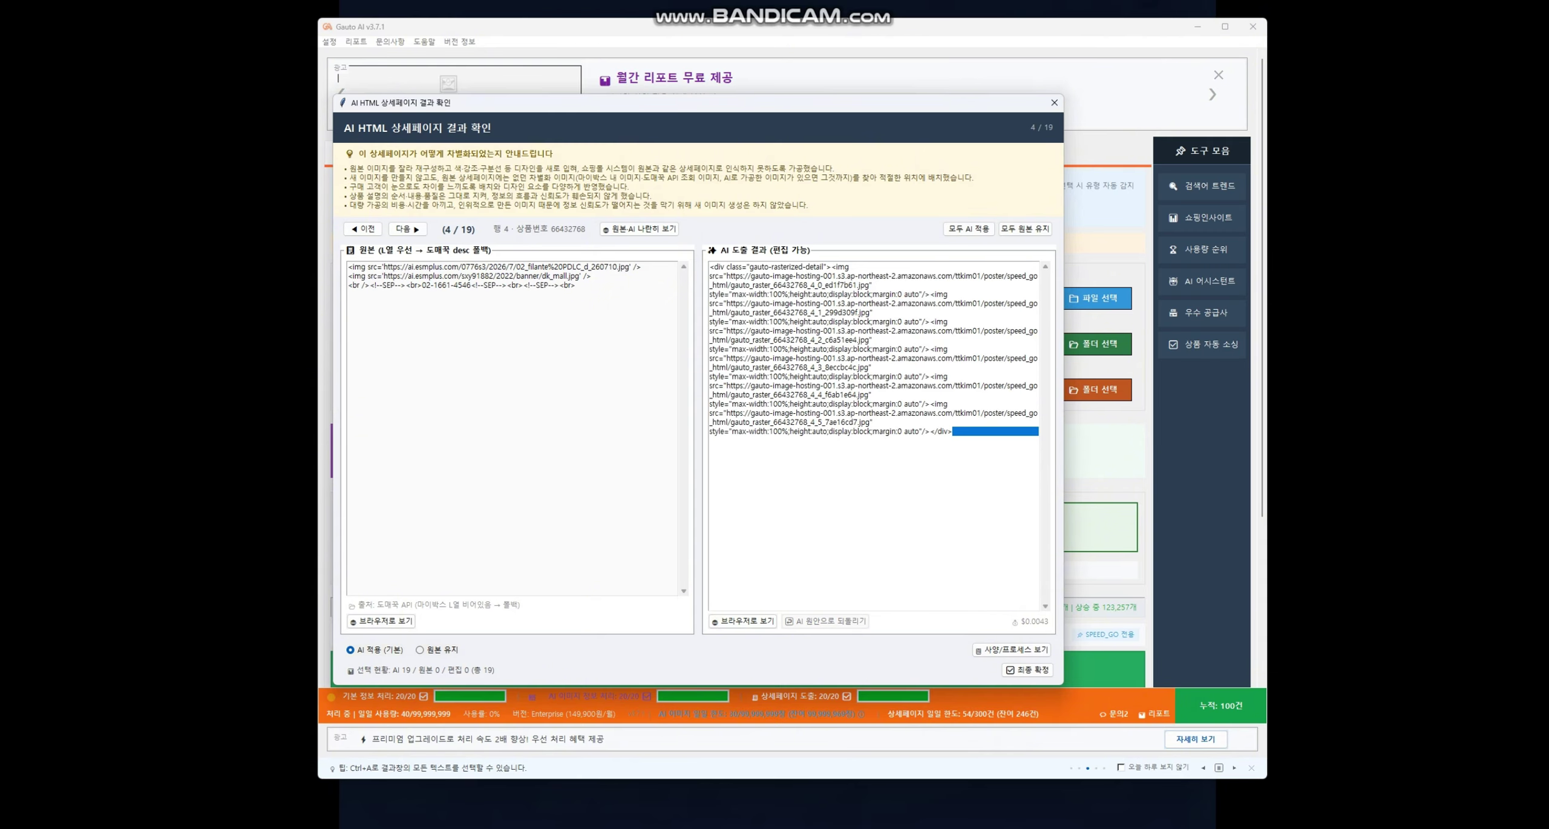
key(Return)
text(<d)
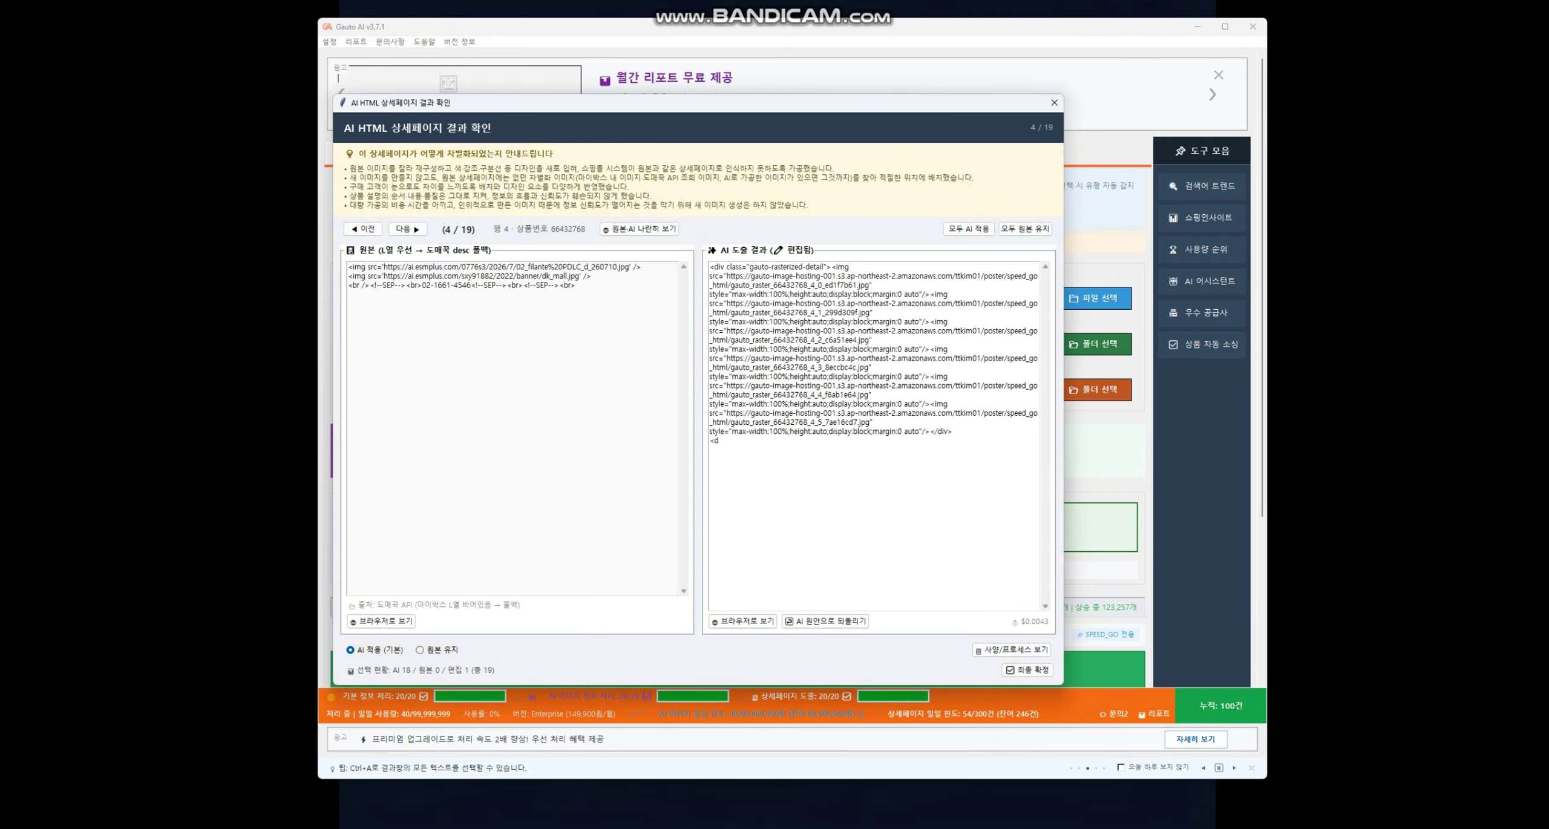
text(iv>sa)
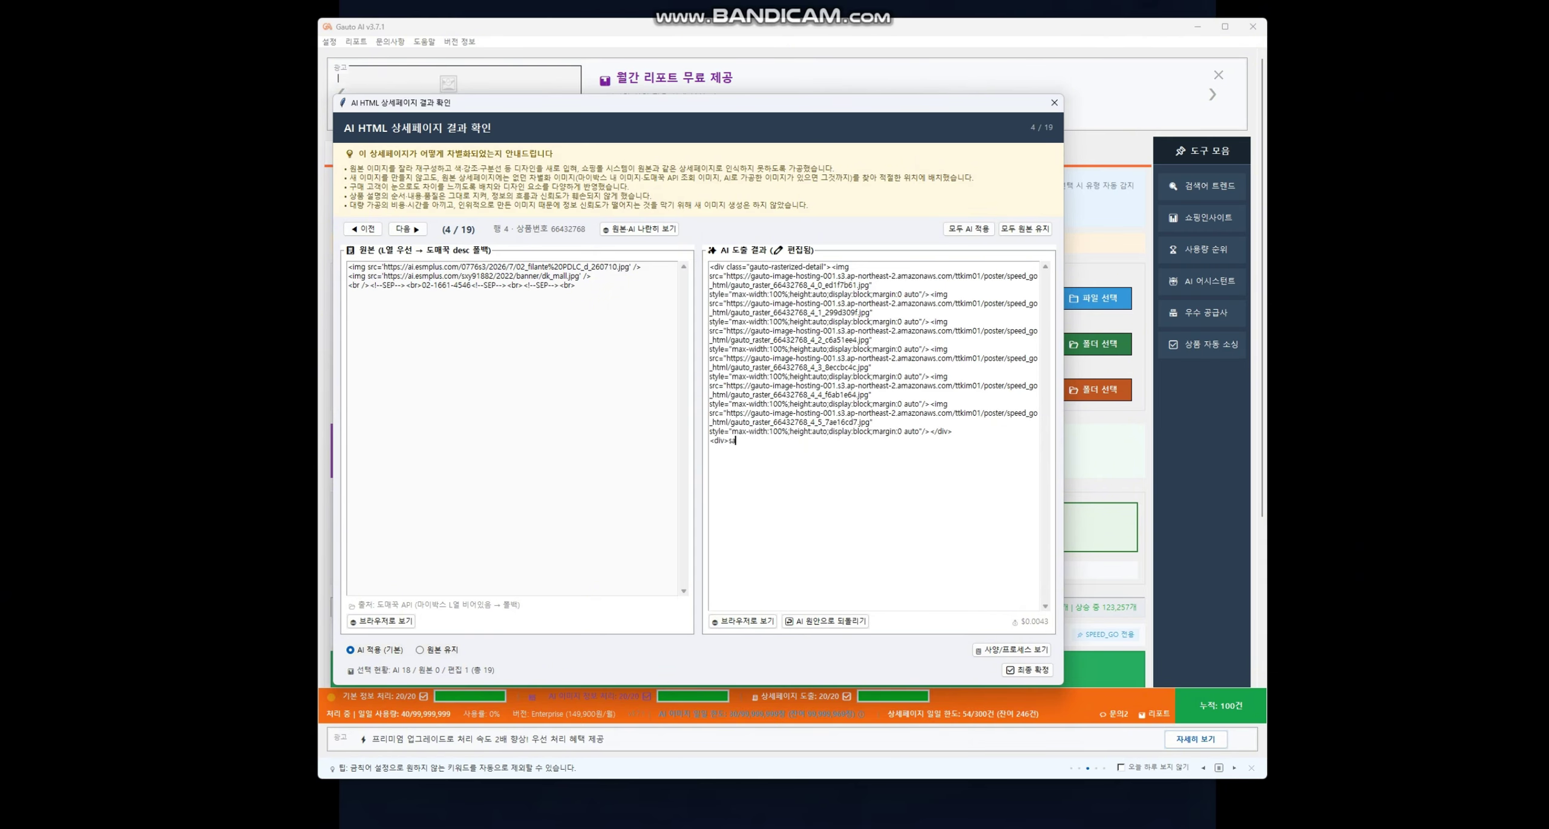
text(dfasdf</div>)
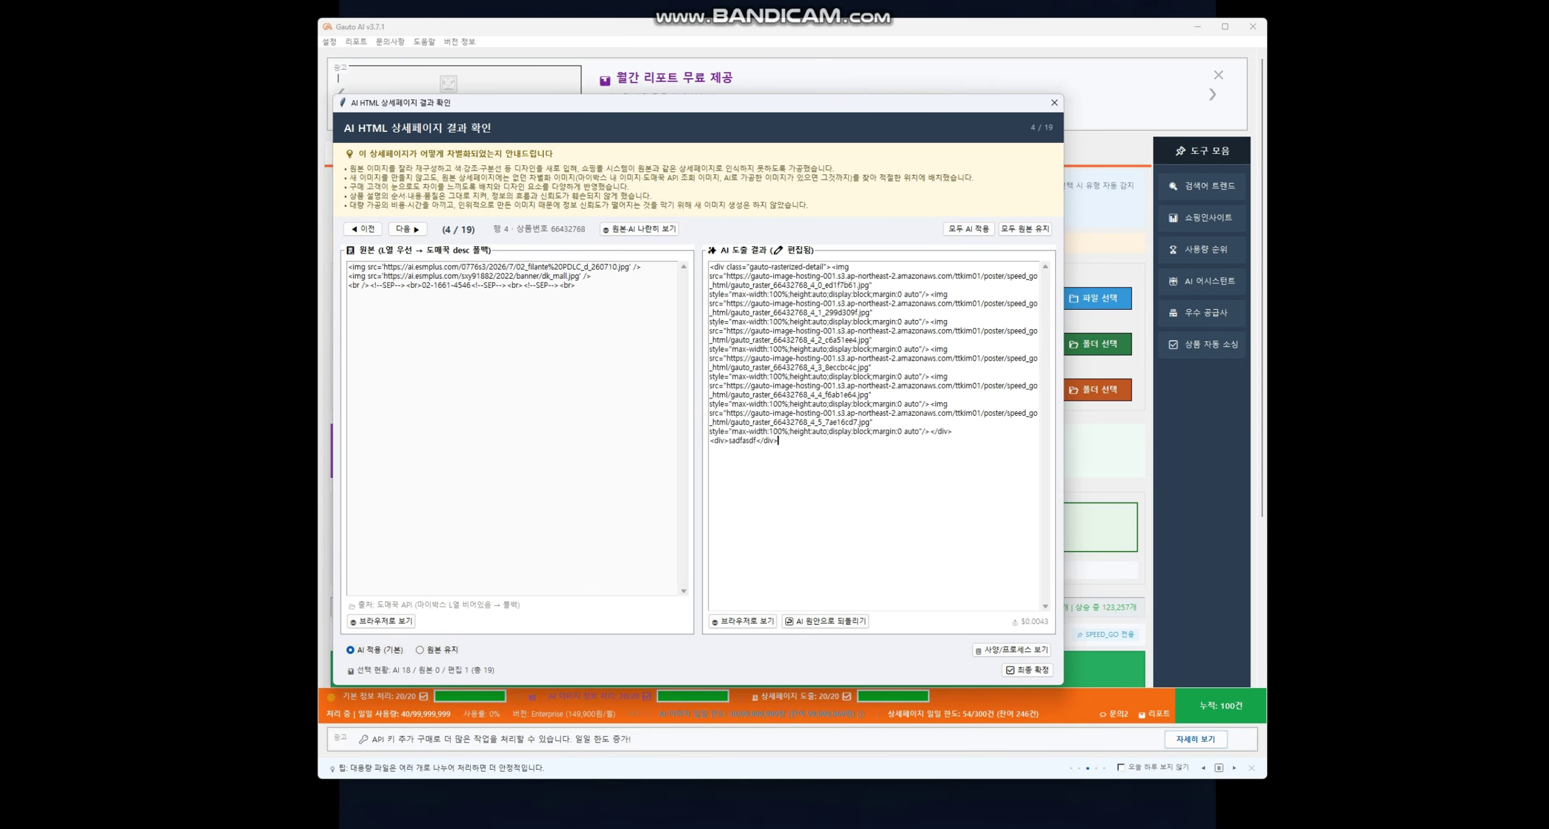
key(shift+Up)
key(shift+Up)
key(shift+Up)
key(shift+Up)
key(shift+Up)
key(shift+Up)
key(shift+Up)
key(shift+Up)
key(shift+Up)
key(shift+Up)
key(shift+Up)
key(shift+Up)
key(shift+Up)
key(shift+Up)
key(shift+Up)
key(shift+Up)
key(shift+Up)
key(shift+Up)
key(shift+Up)
key(shift+Home)
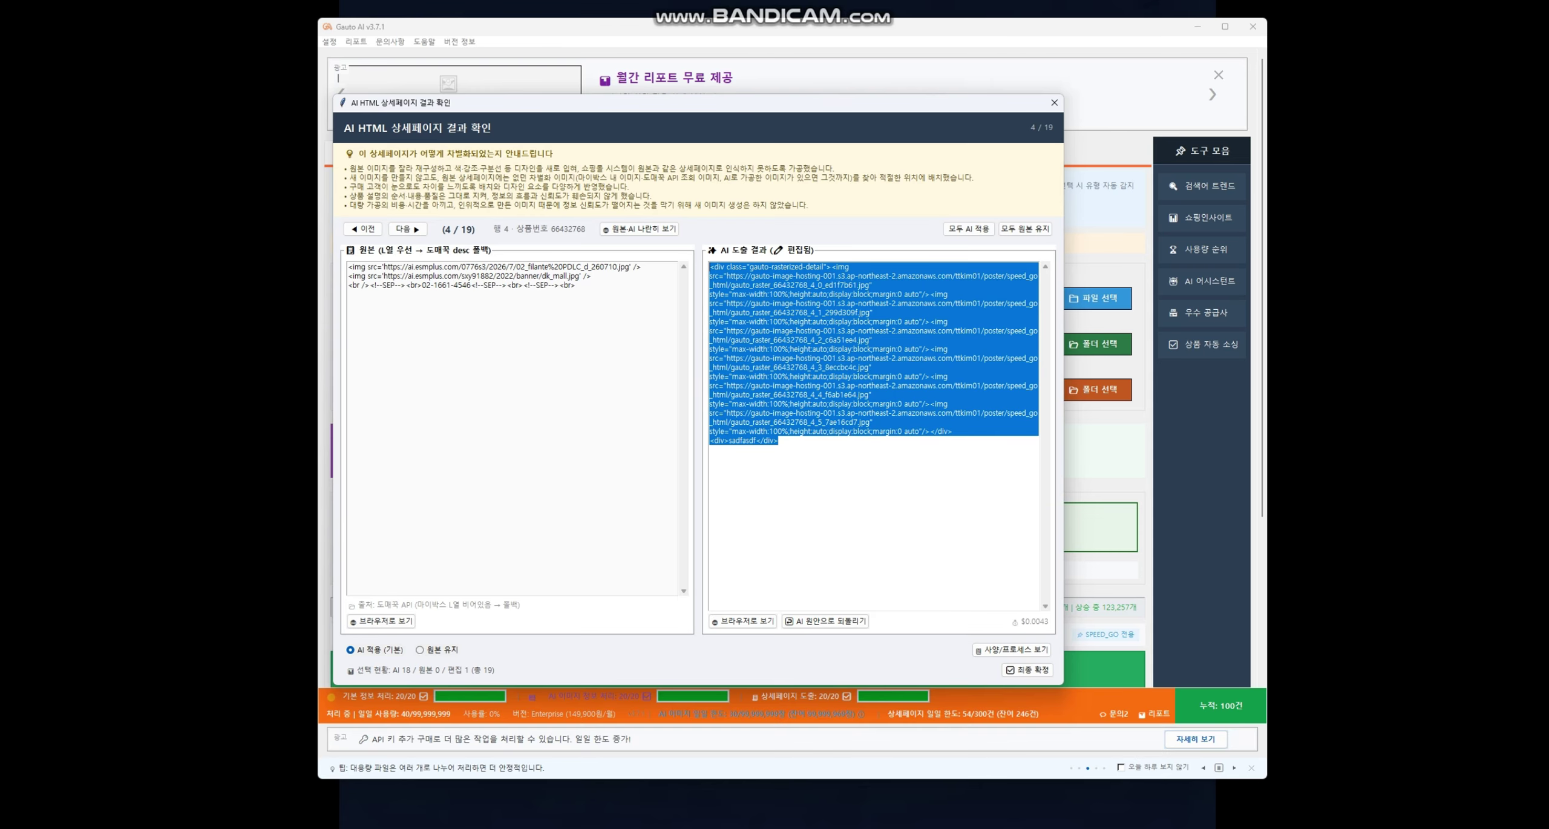
click(778, 441)
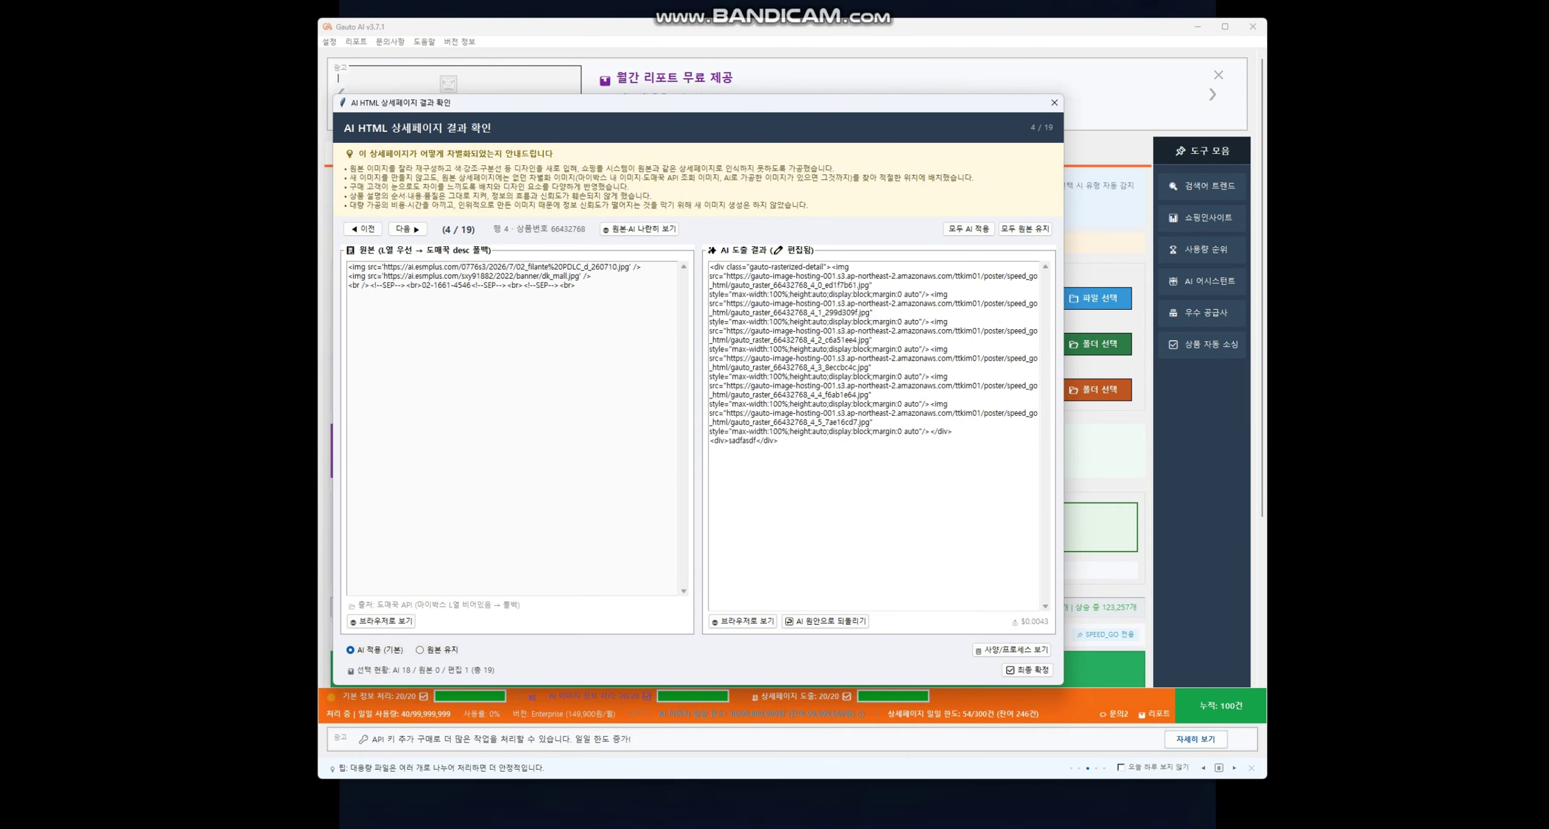
click(826, 621)
drag(952, 432, 709, 266)
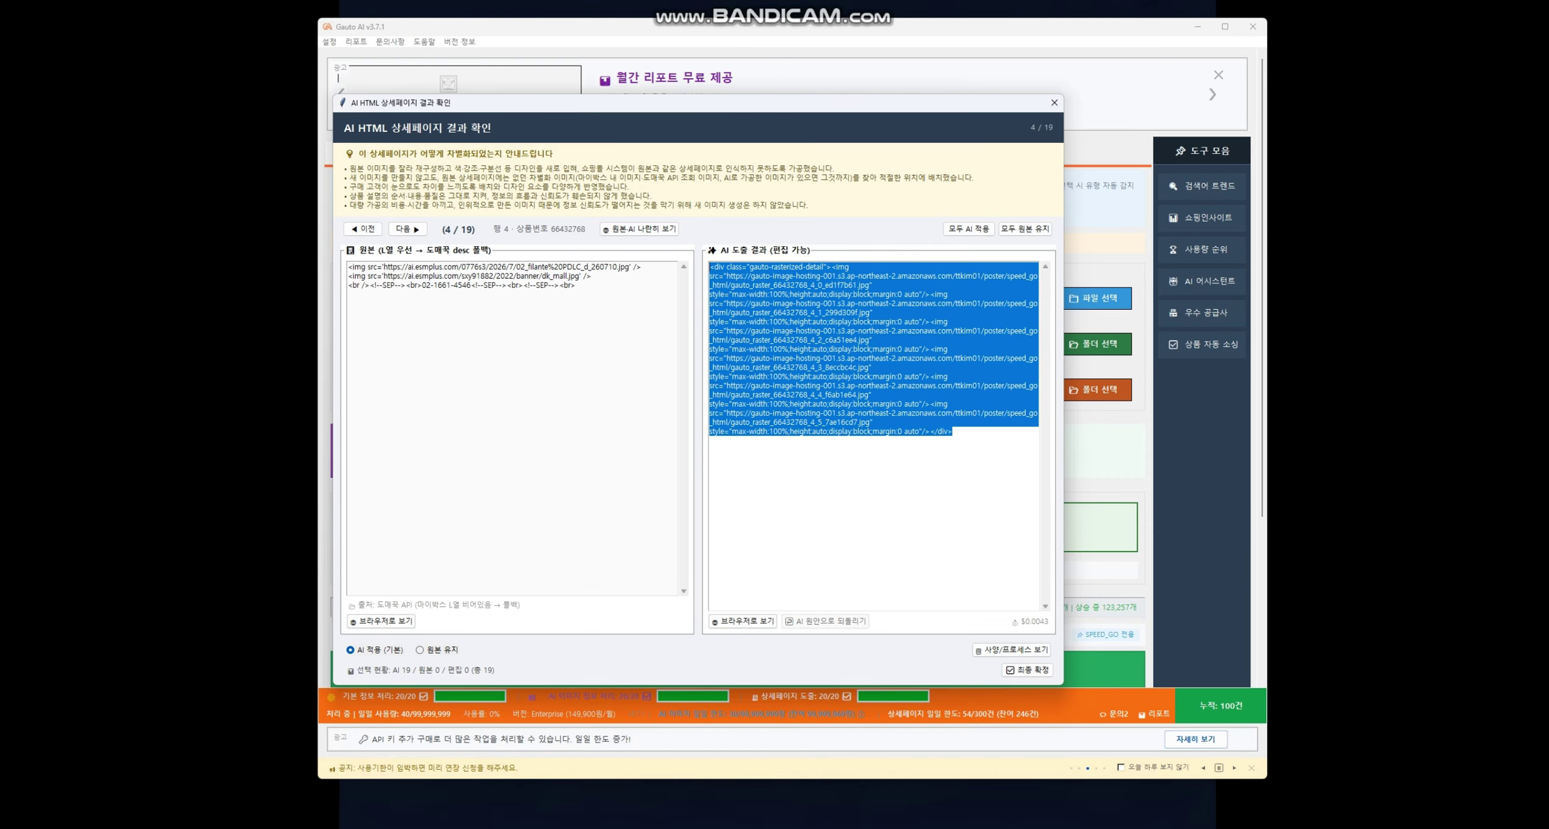
key(alt+Tab)
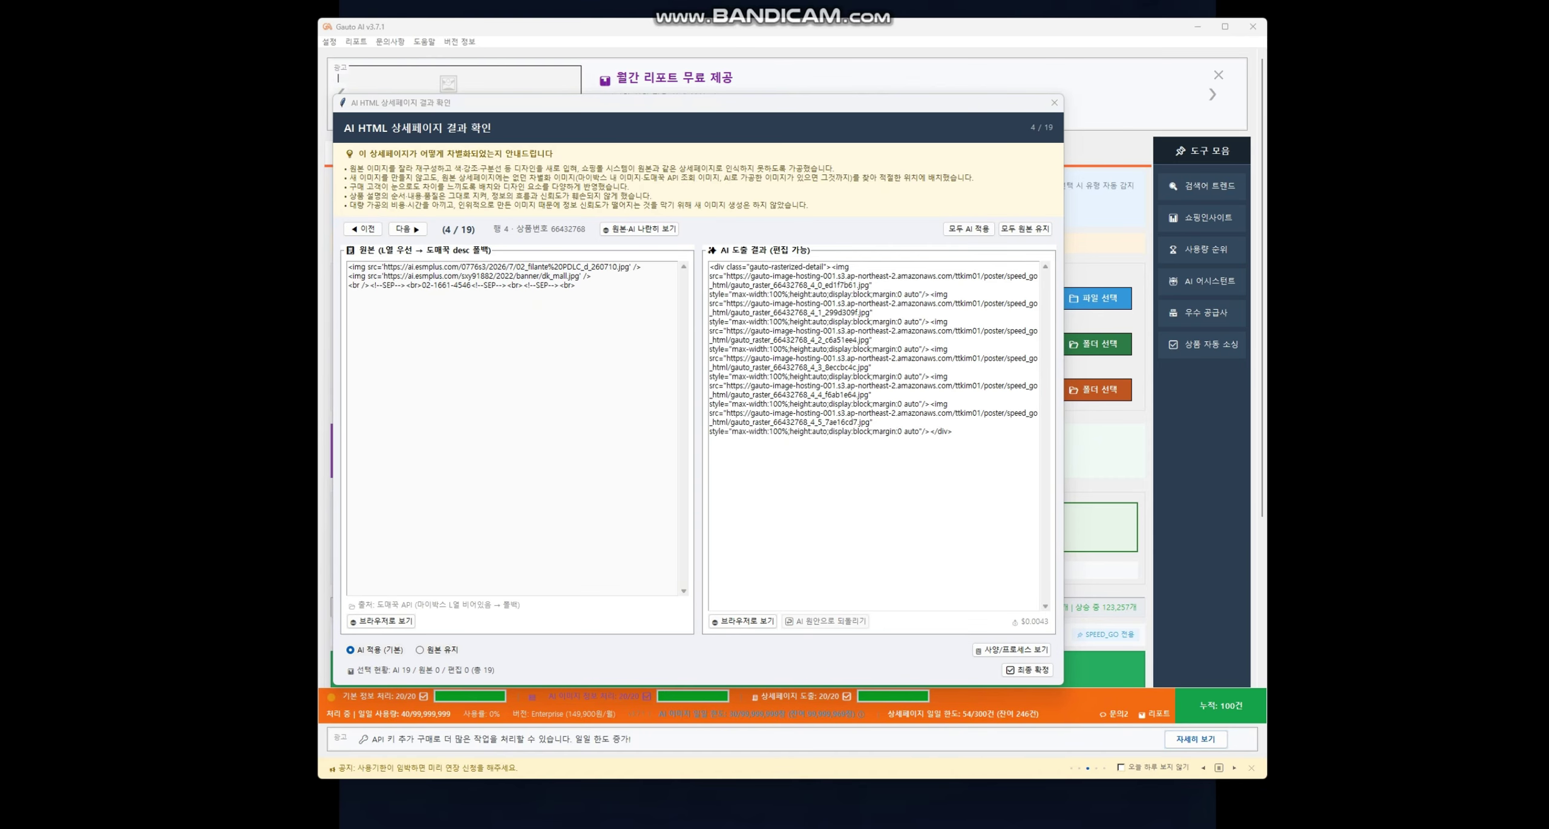
- Step through the AI HTML results to item 6 of 19, product 66440592
drag(953, 432, 709, 266)
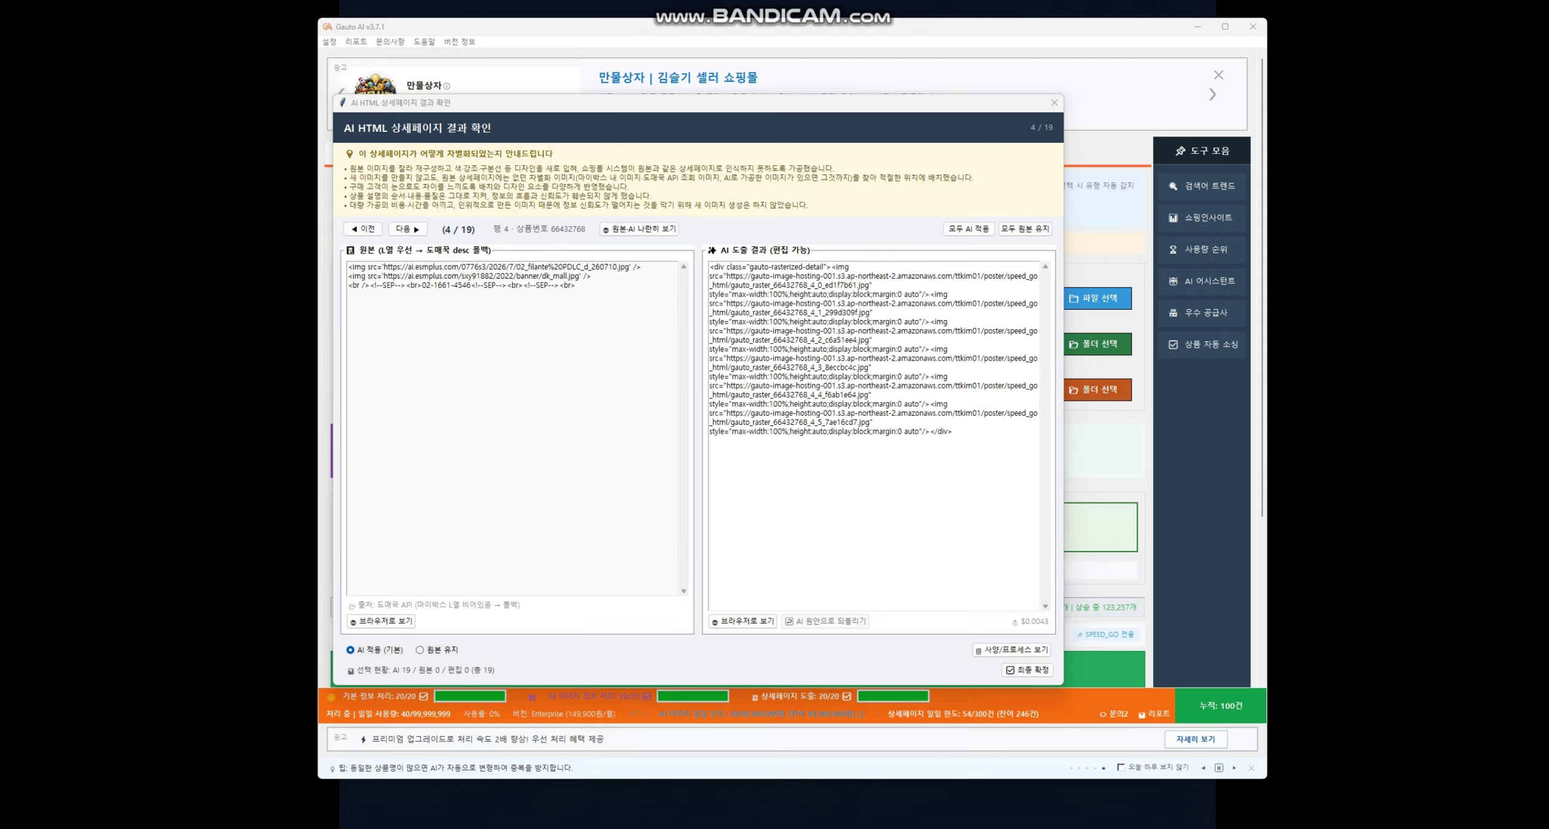
click(407, 229)
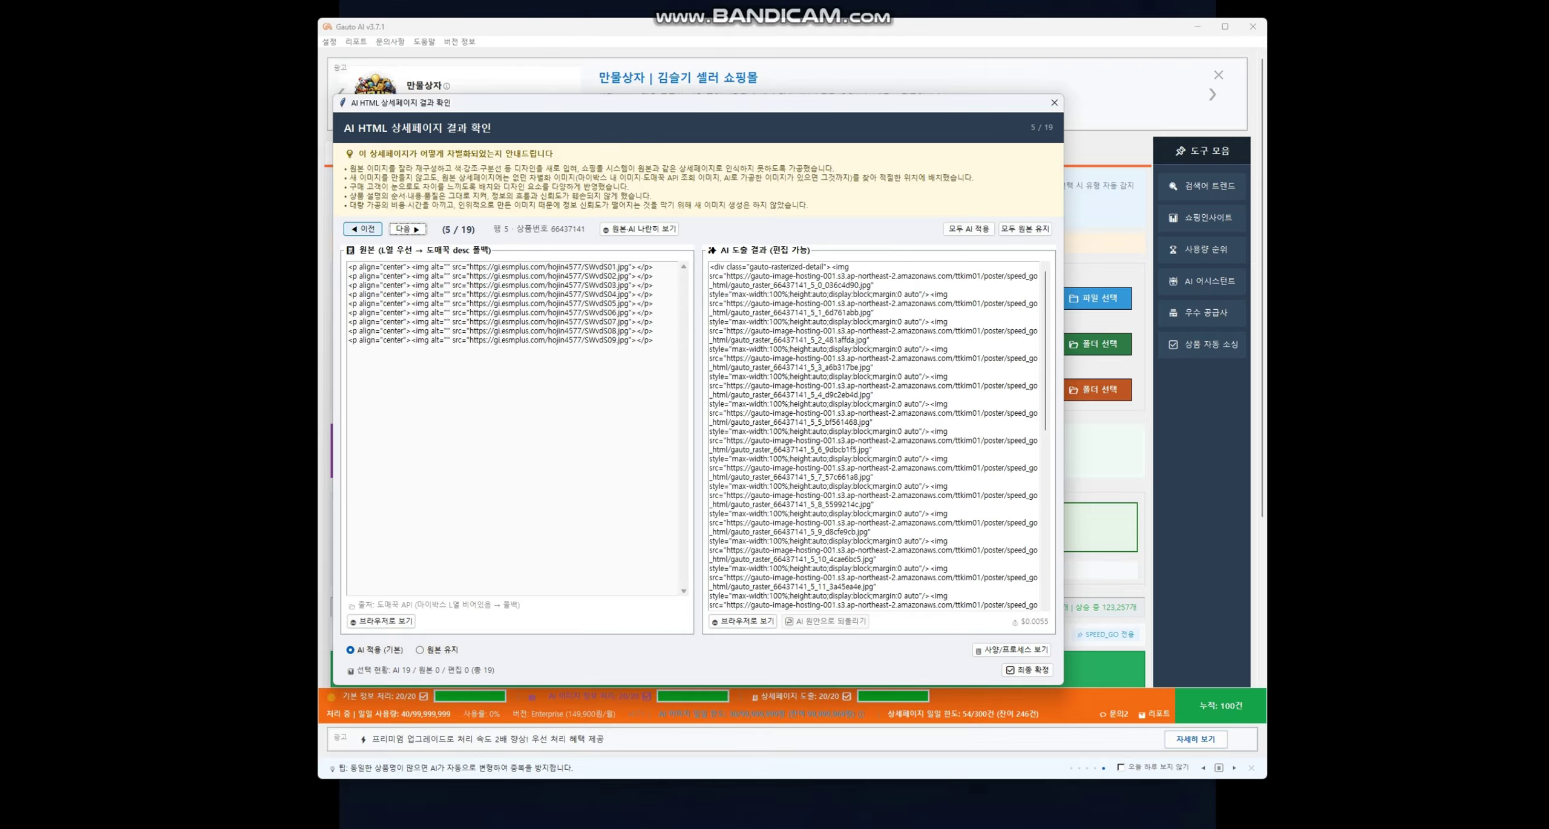
click(408, 229)
click(407, 229)
click(363, 229)
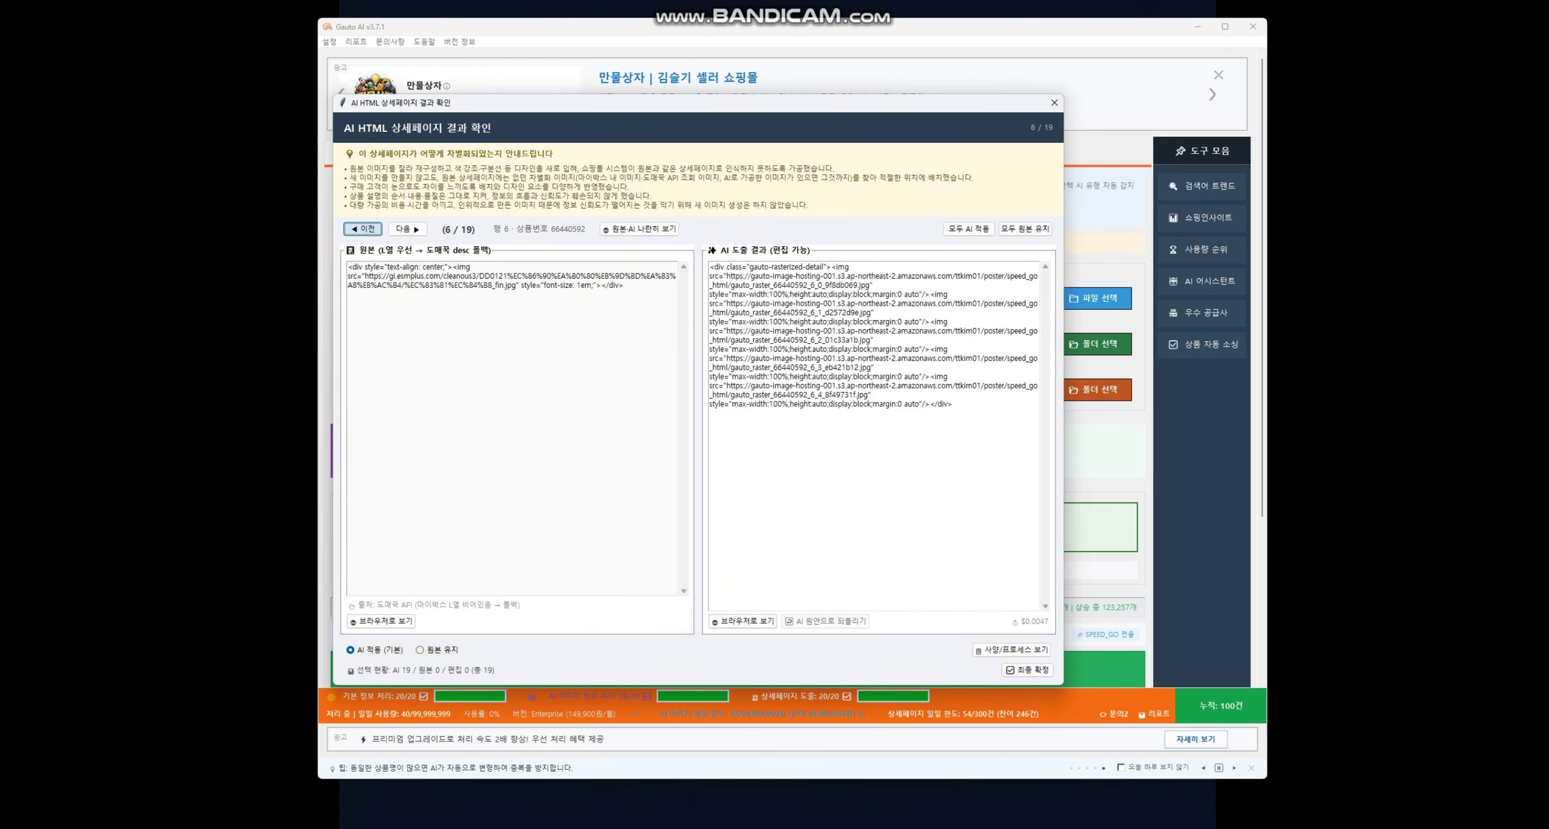
click(363, 229)
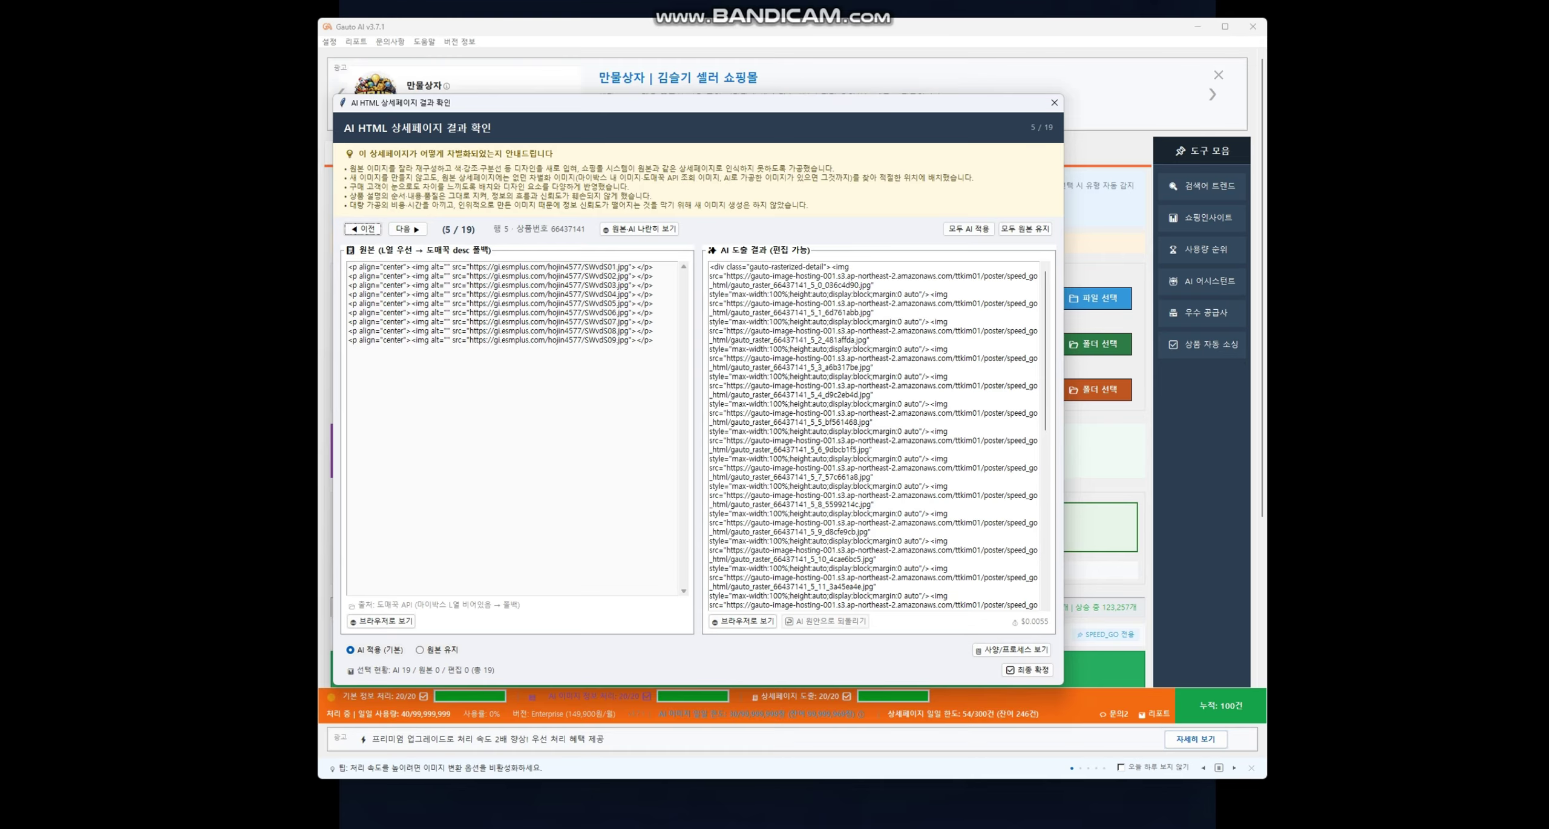
scroll(874, 436, down, 13)
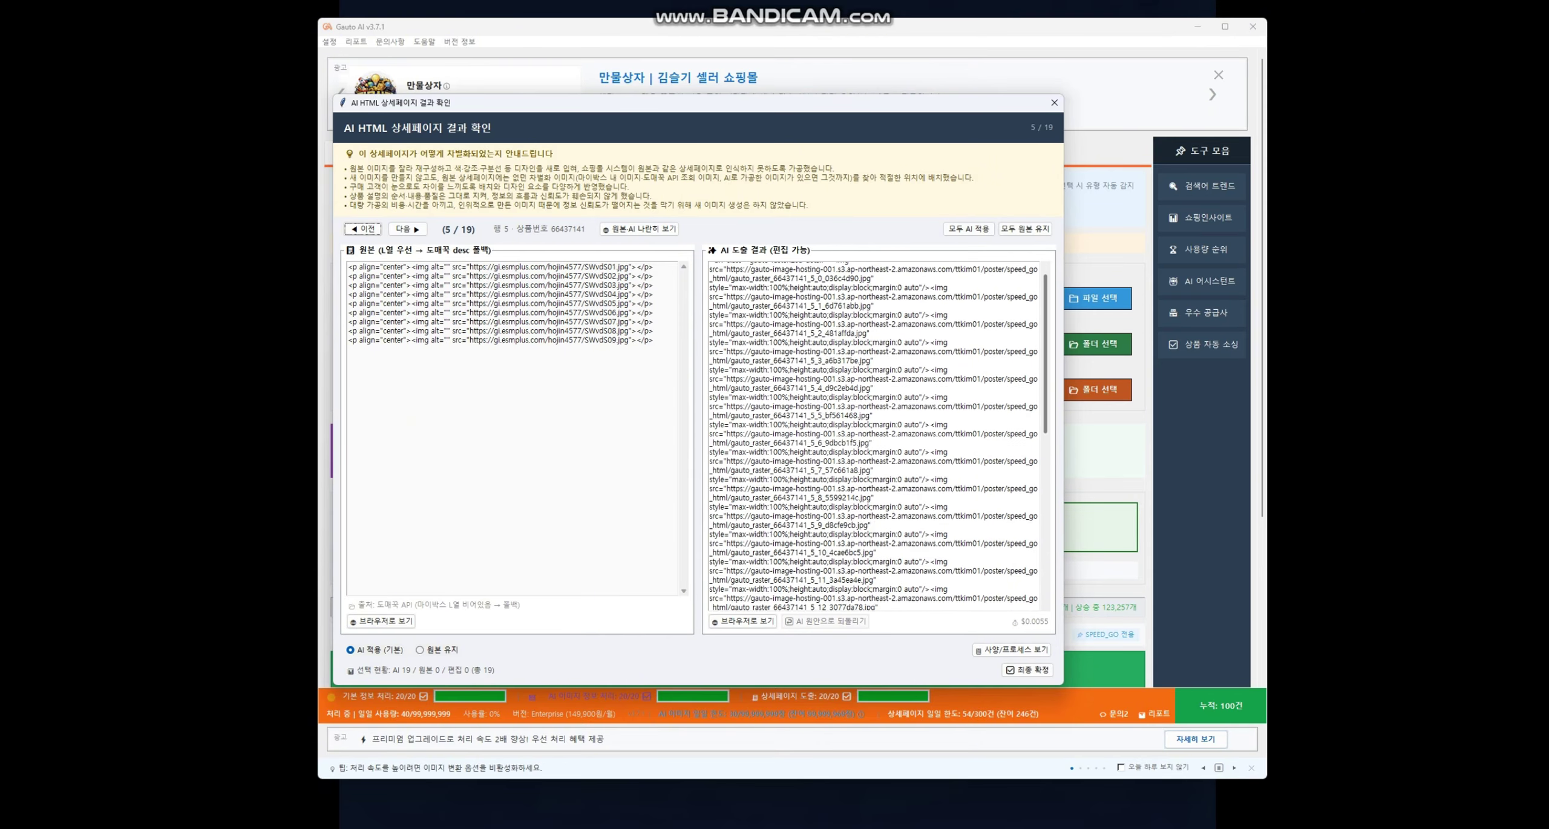
scroll(873, 435, up, 13)
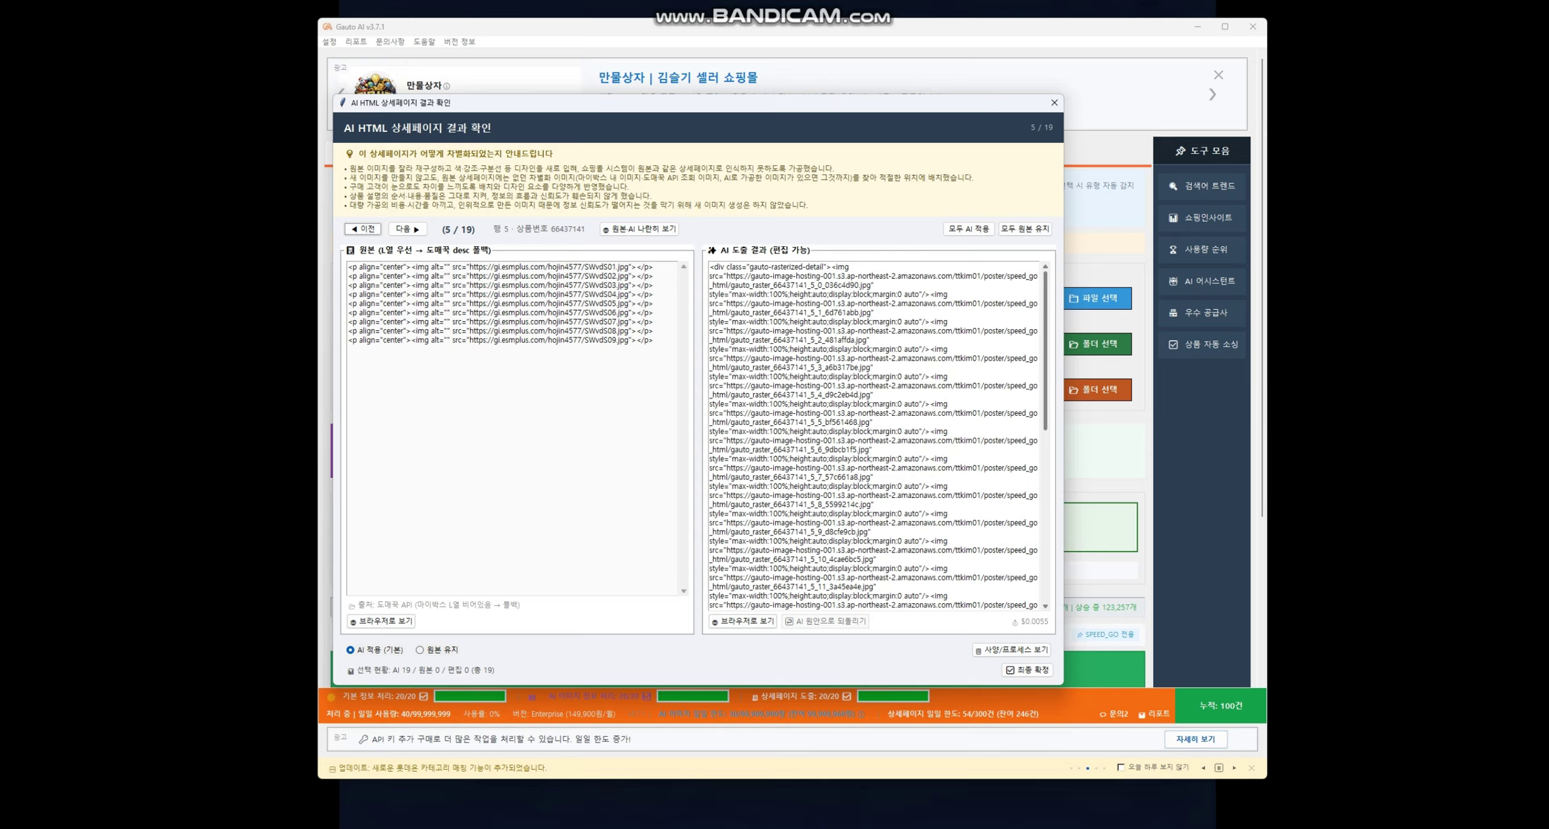
drag(875, 285, 709, 276)
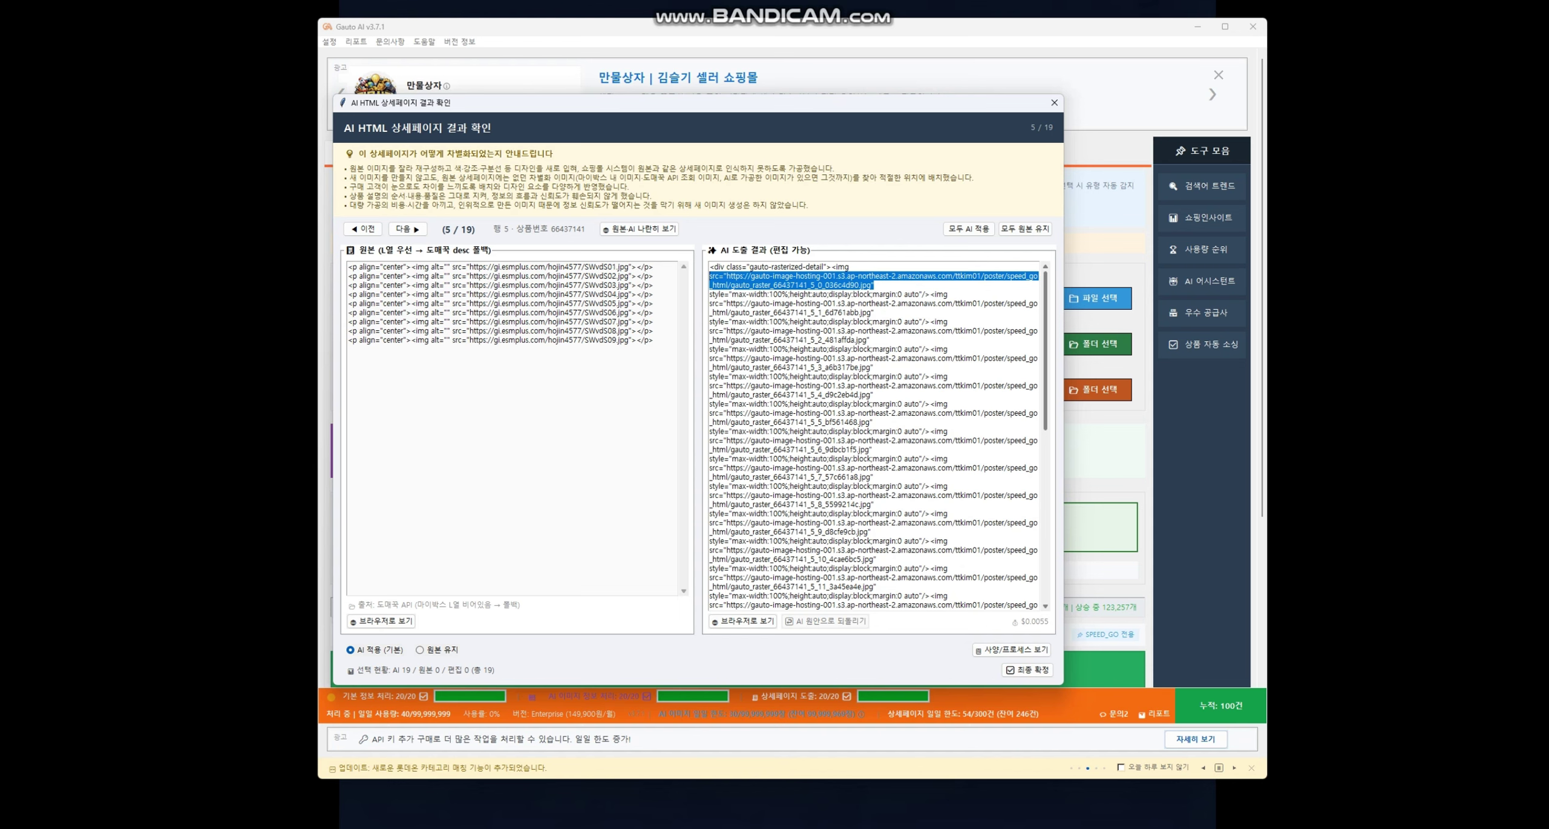
scroll(874, 436, down, 9)
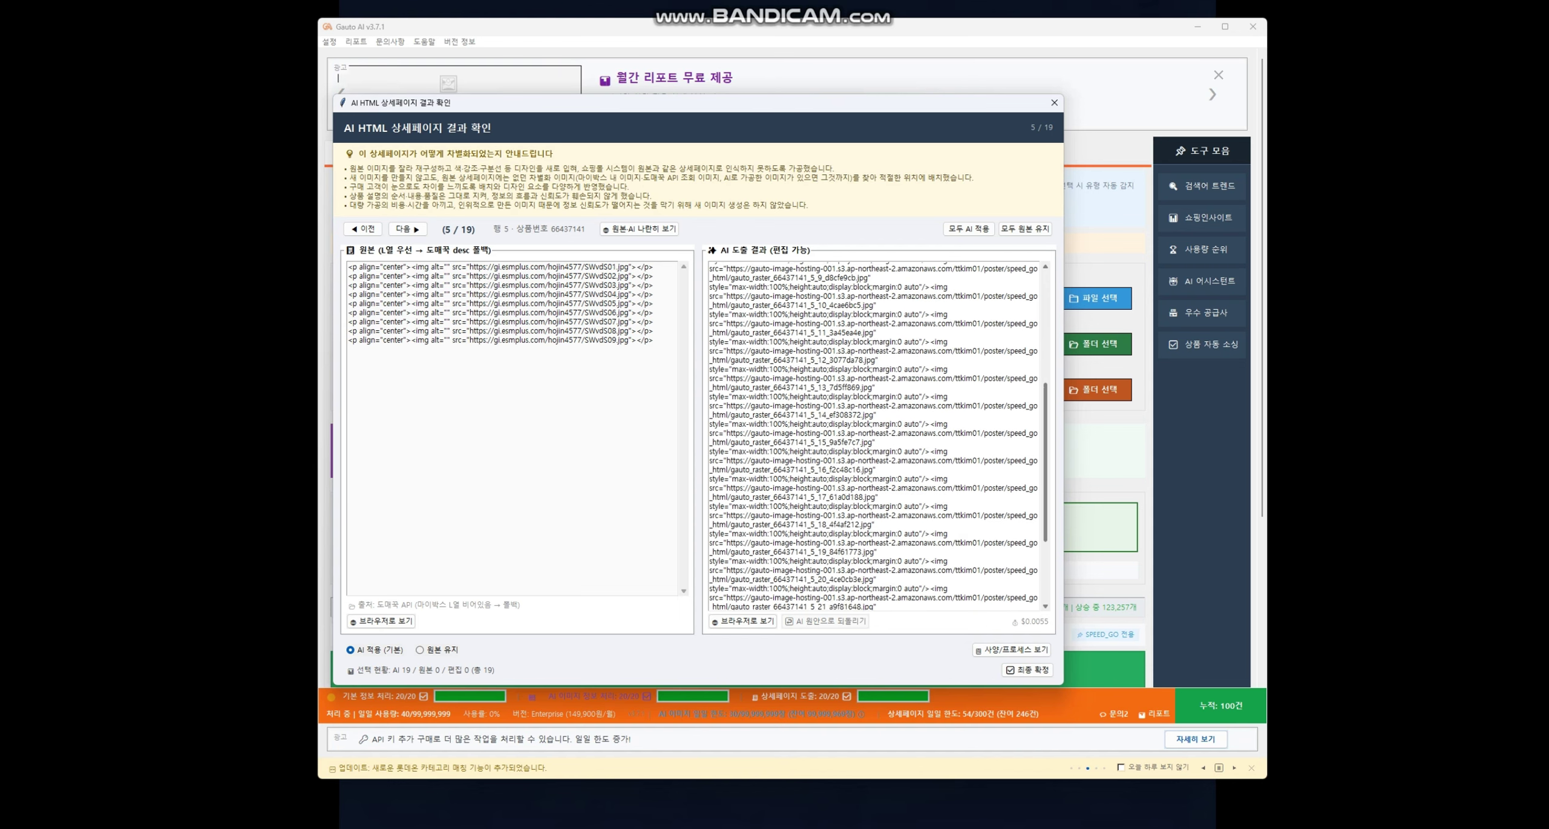
scroll(873, 436, up, 9)
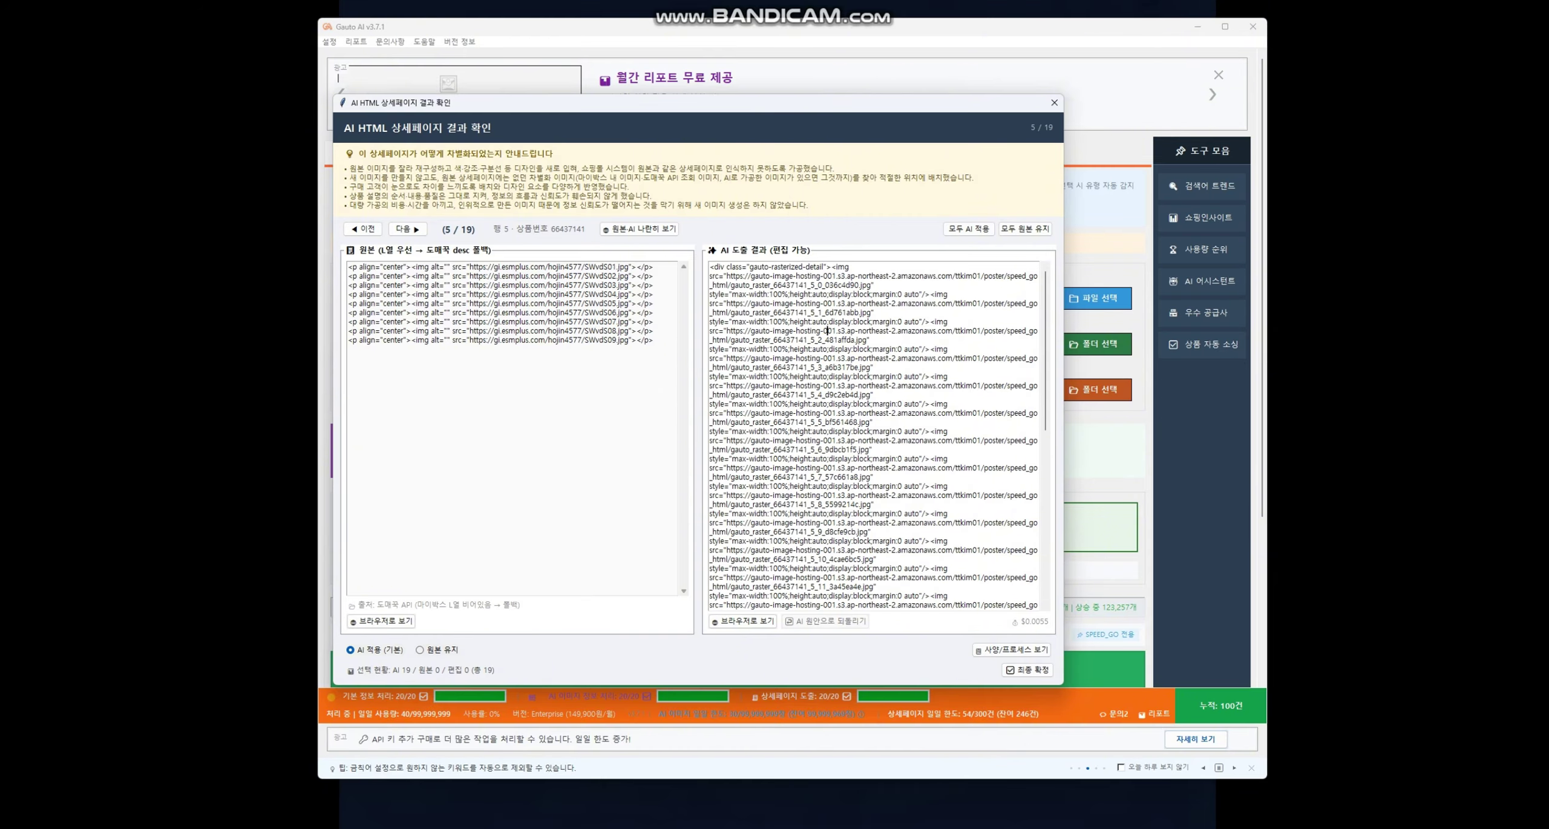
- Step forward through the AI HTML results to the last item, 19 of 19
click(408, 229)
click(407, 228)
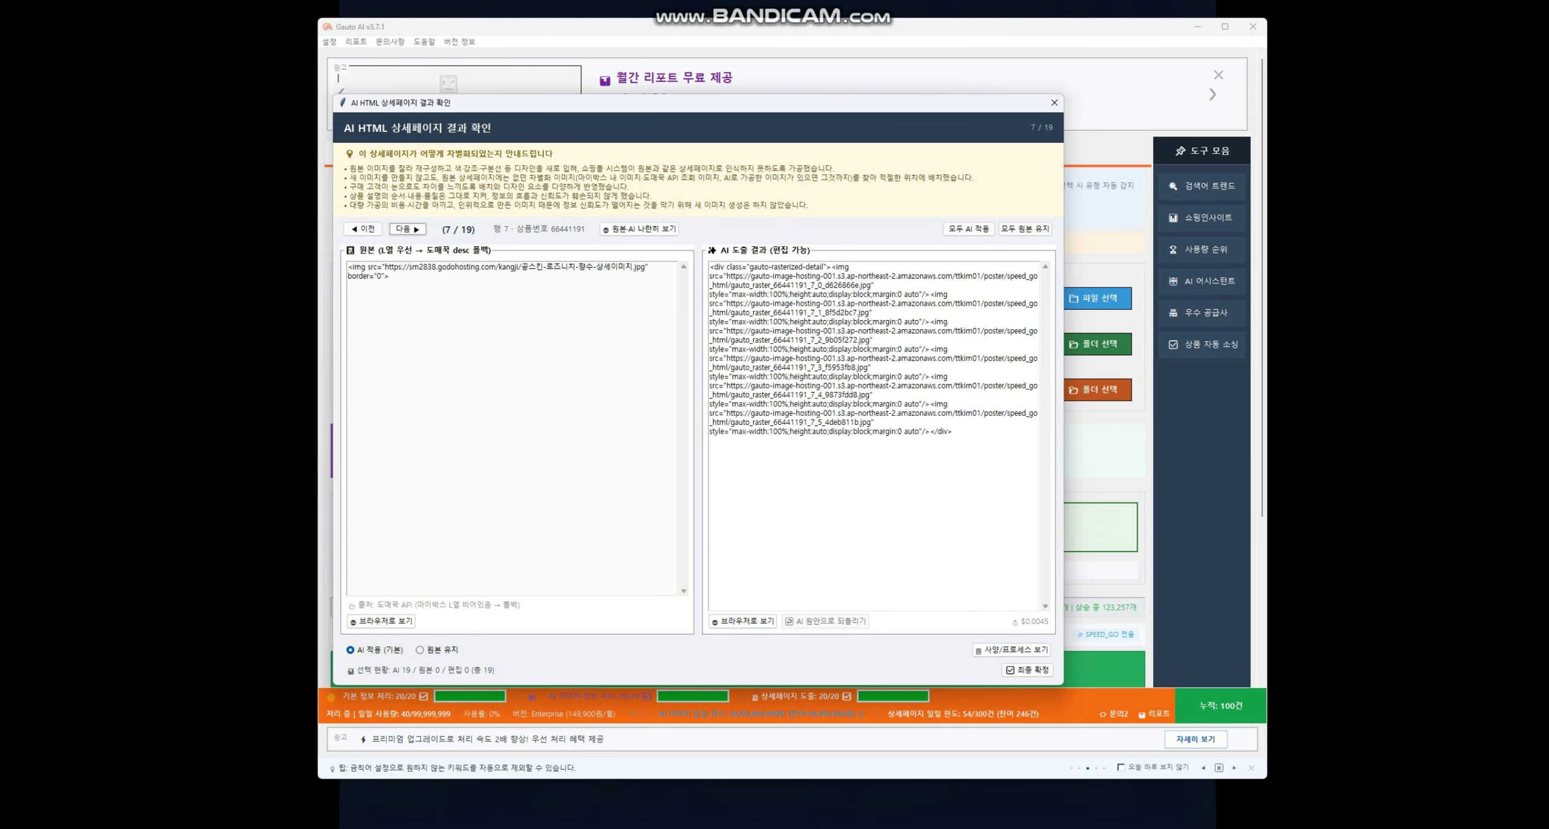
click(407, 229)
click(407, 229)
click(407, 229)
click(407, 228)
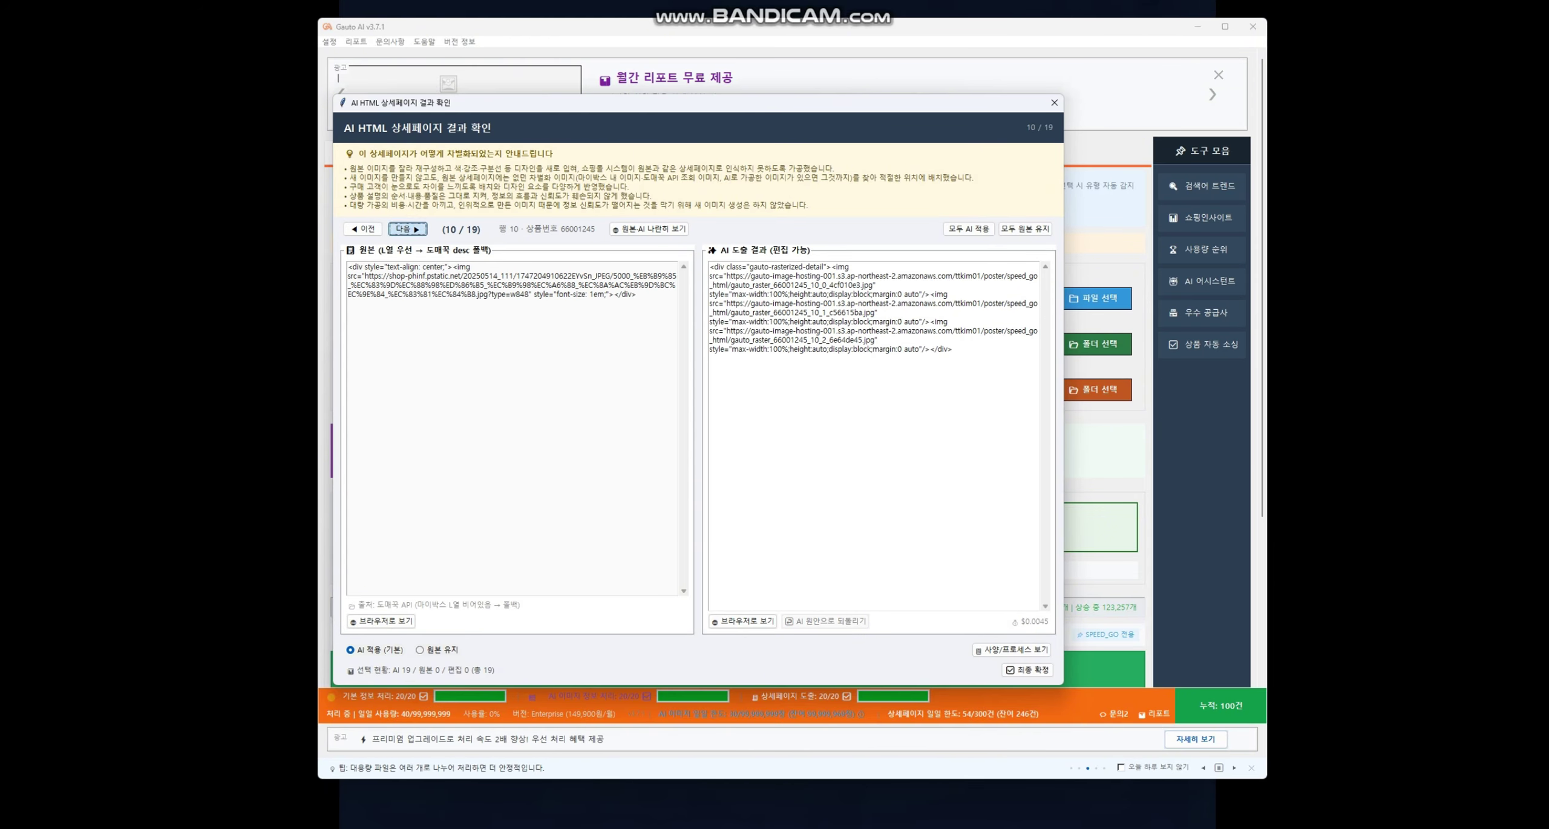
click(407, 228)
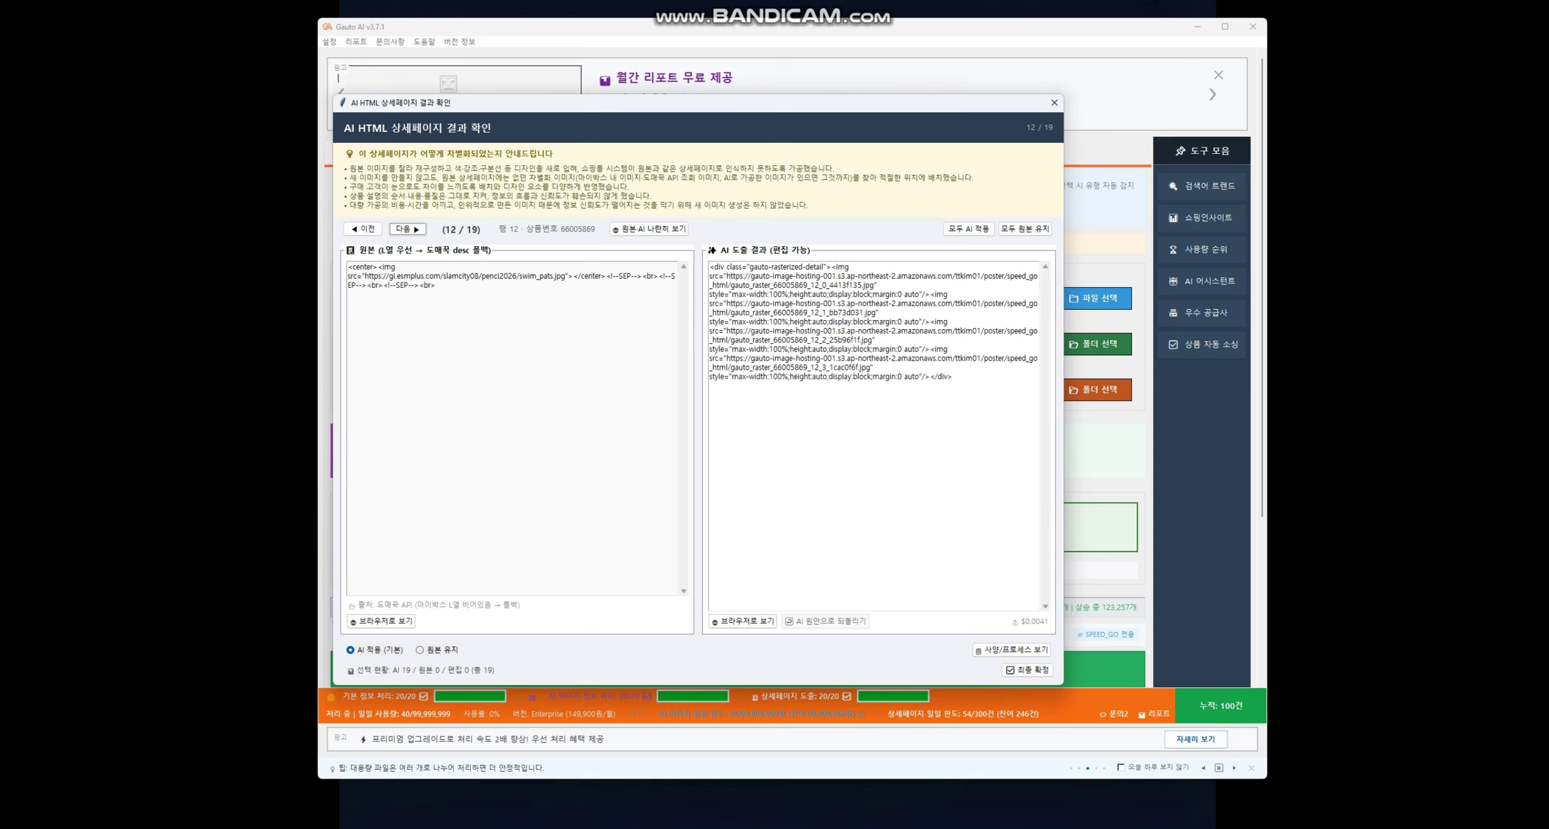
click(407, 229)
click(407, 228)
click(407, 228)
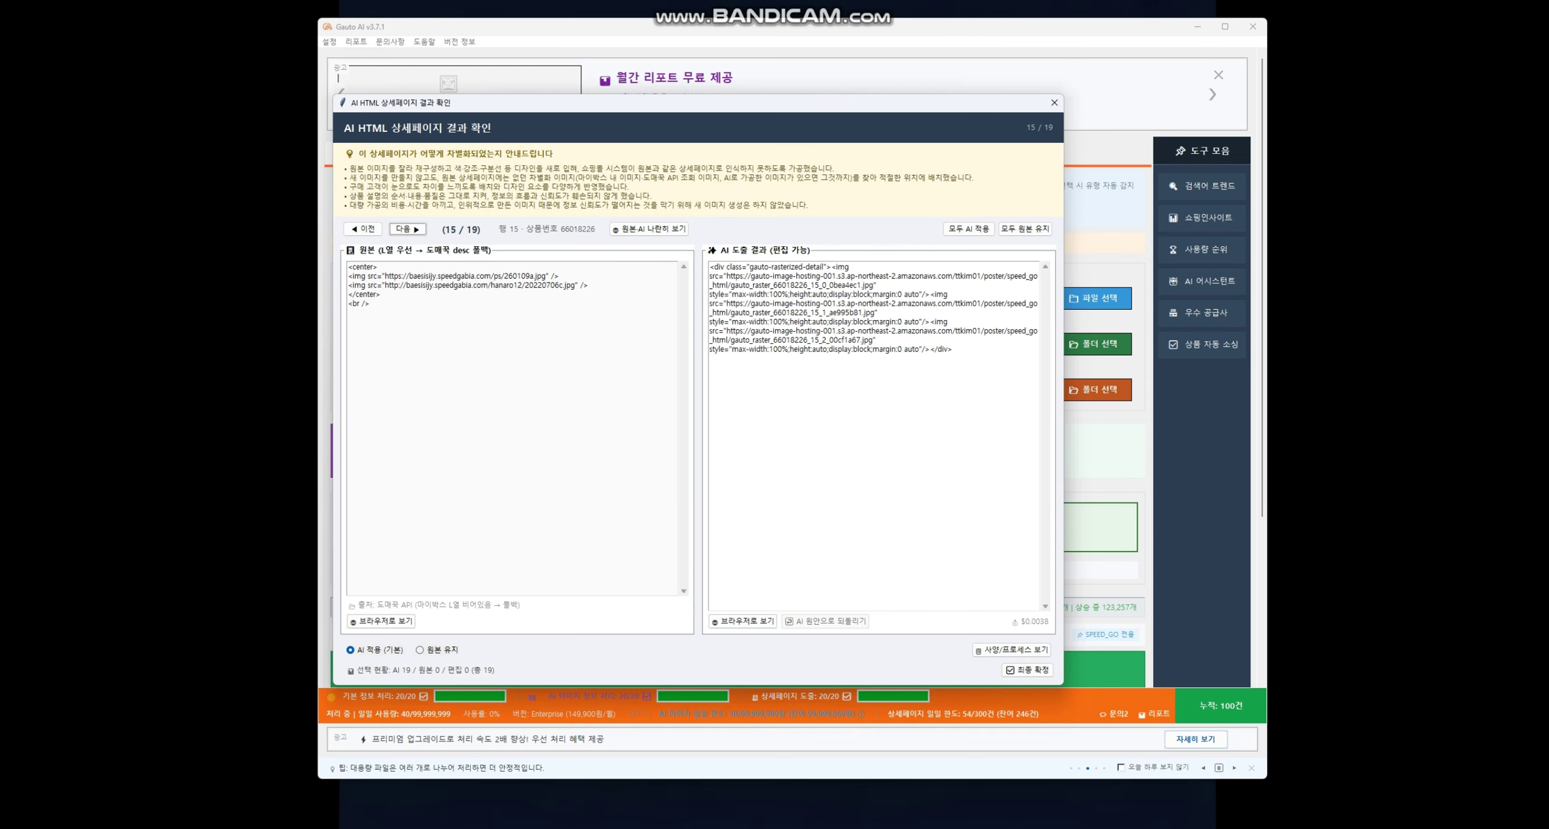
click(407, 229)
click(407, 228)
click(407, 229)
click(408, 229)
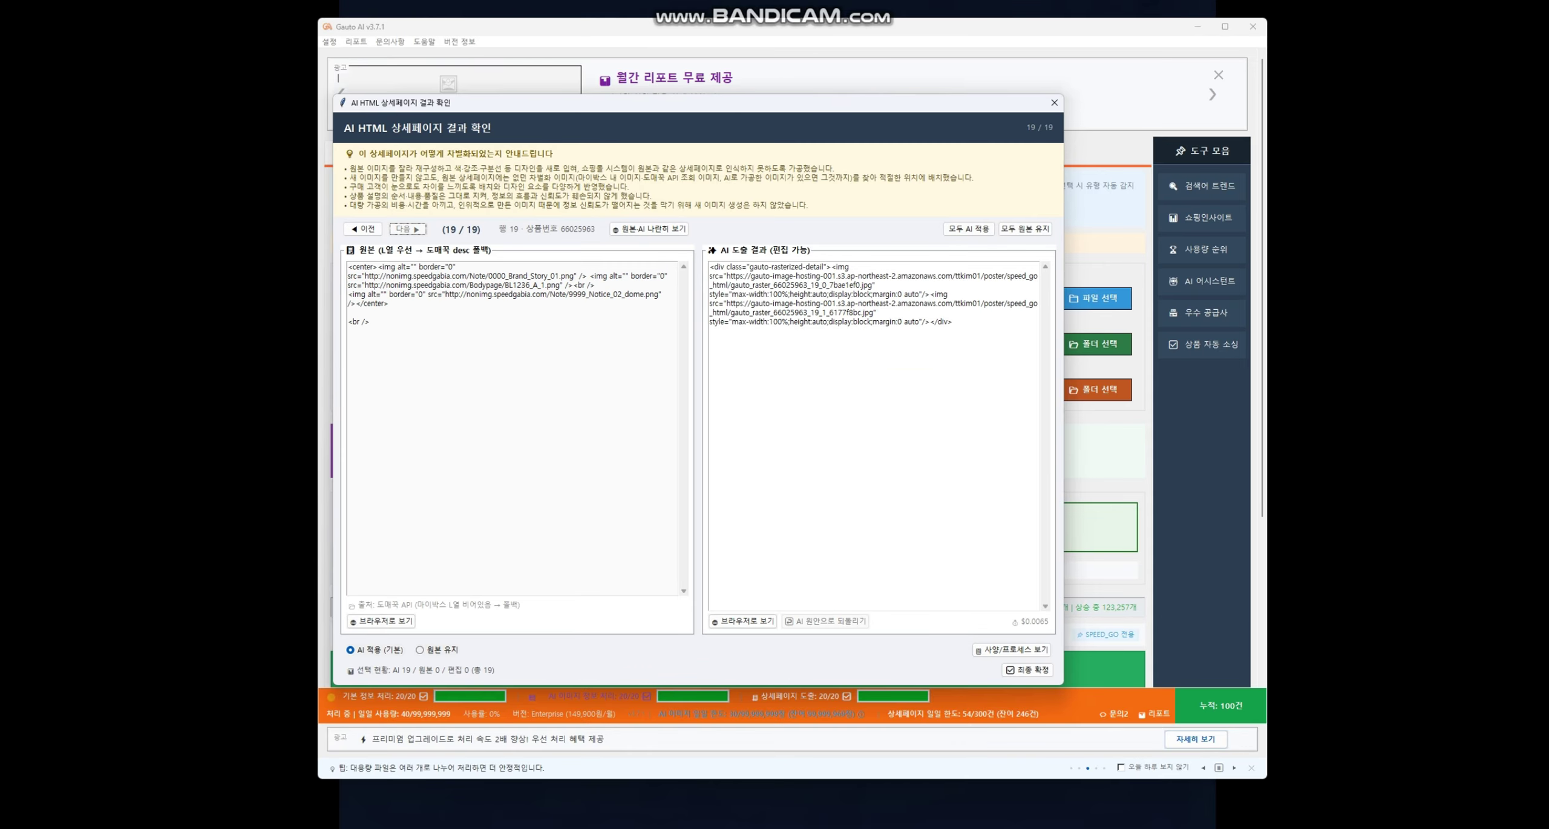
- Go back four items to result 15 of 19, product 66018226
click(363, 229)
click(363, 229)
click(363, 229)
click(363, 229)
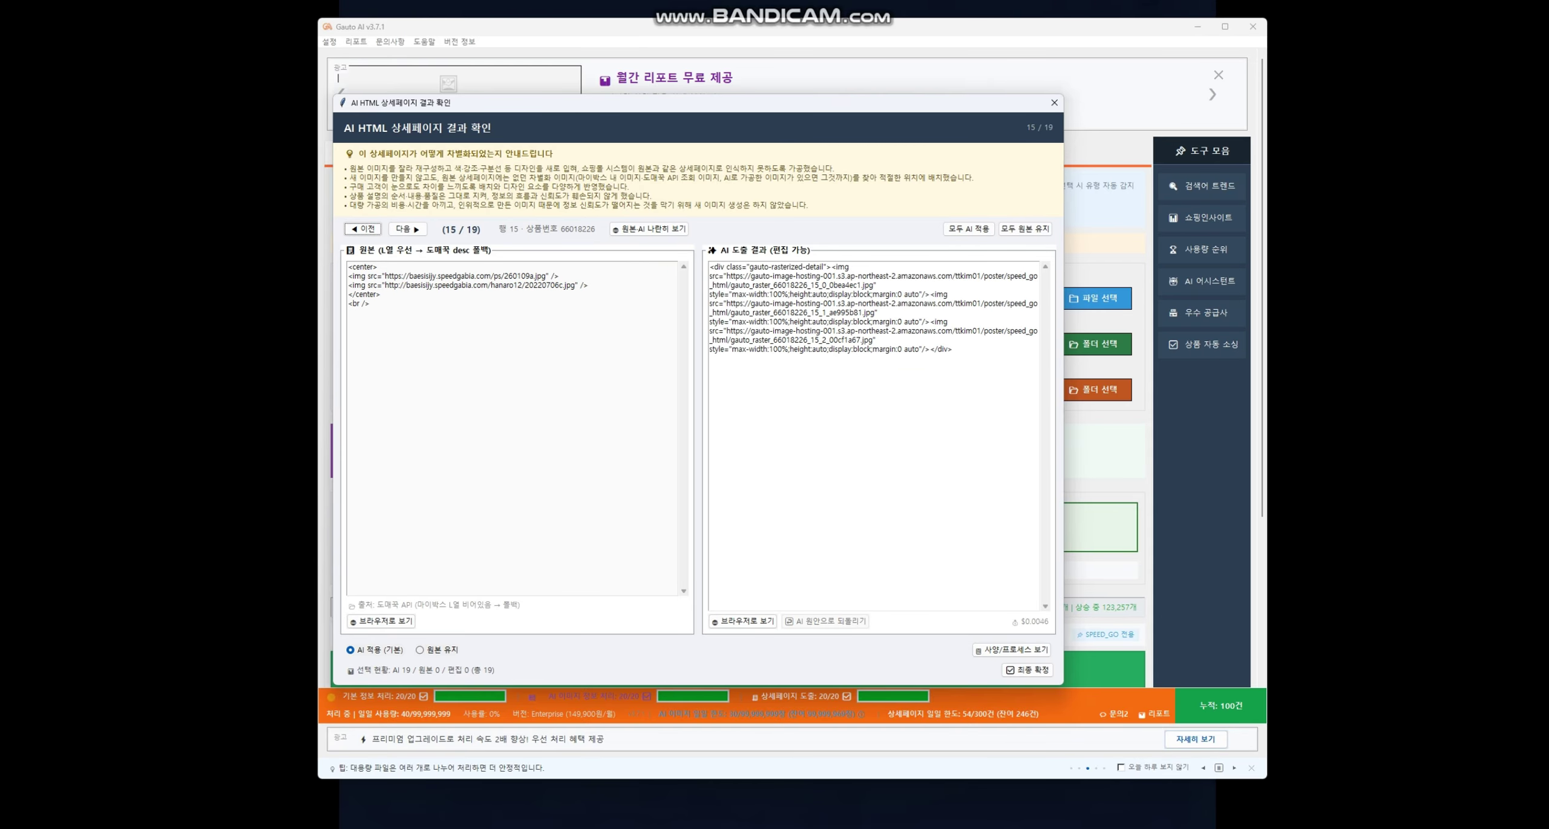
click(363, 229)
click(363, 228)
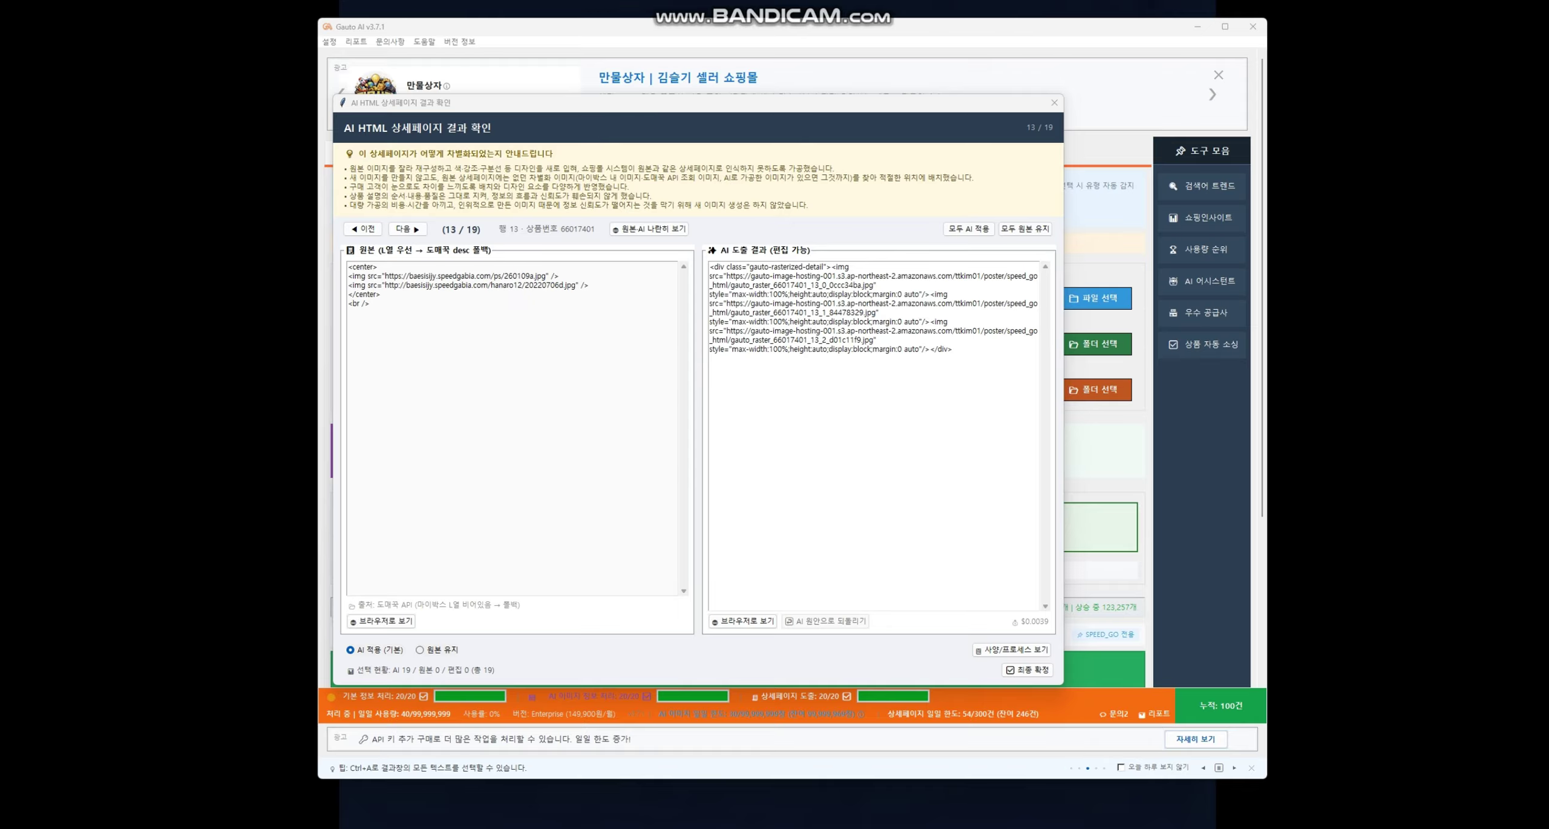
- Finalize the detail pages with 최종 확정 and 최종 도출, then close the 처리 완료 summary
click(1027, 670)
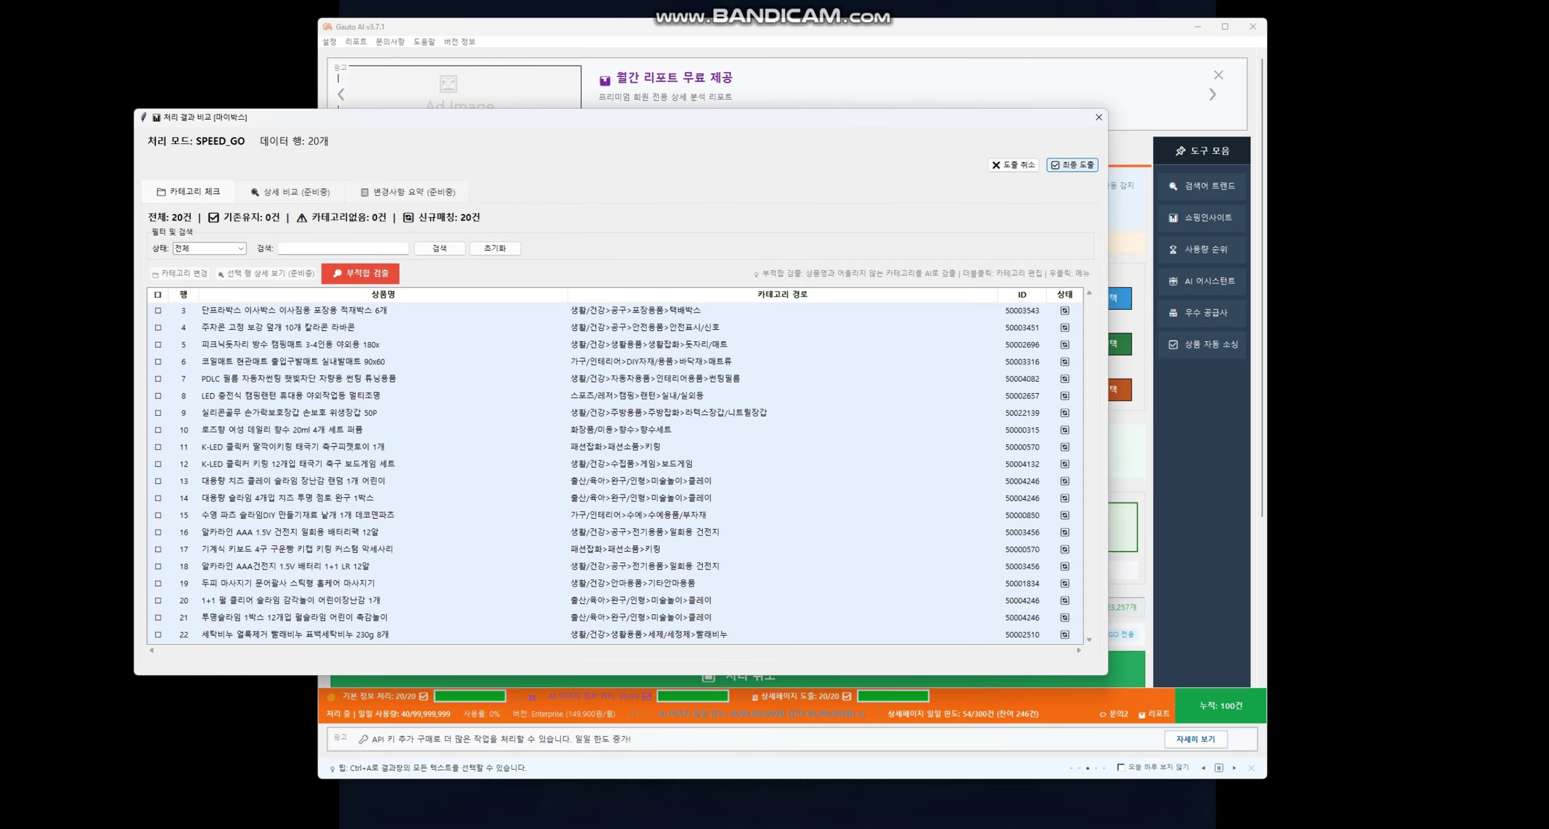
click(1071, 164)
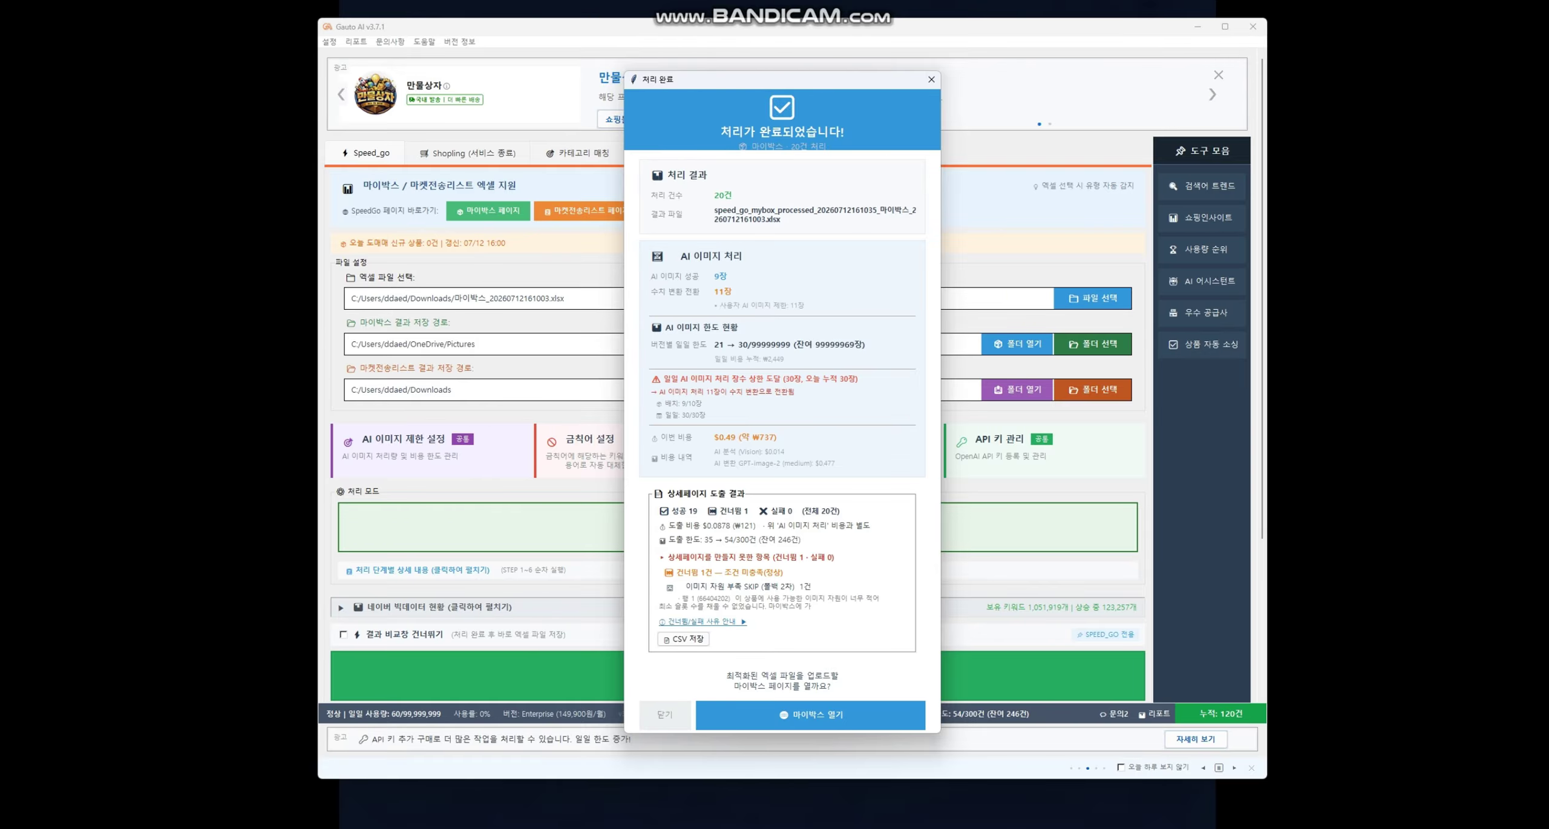
click(664, 714)
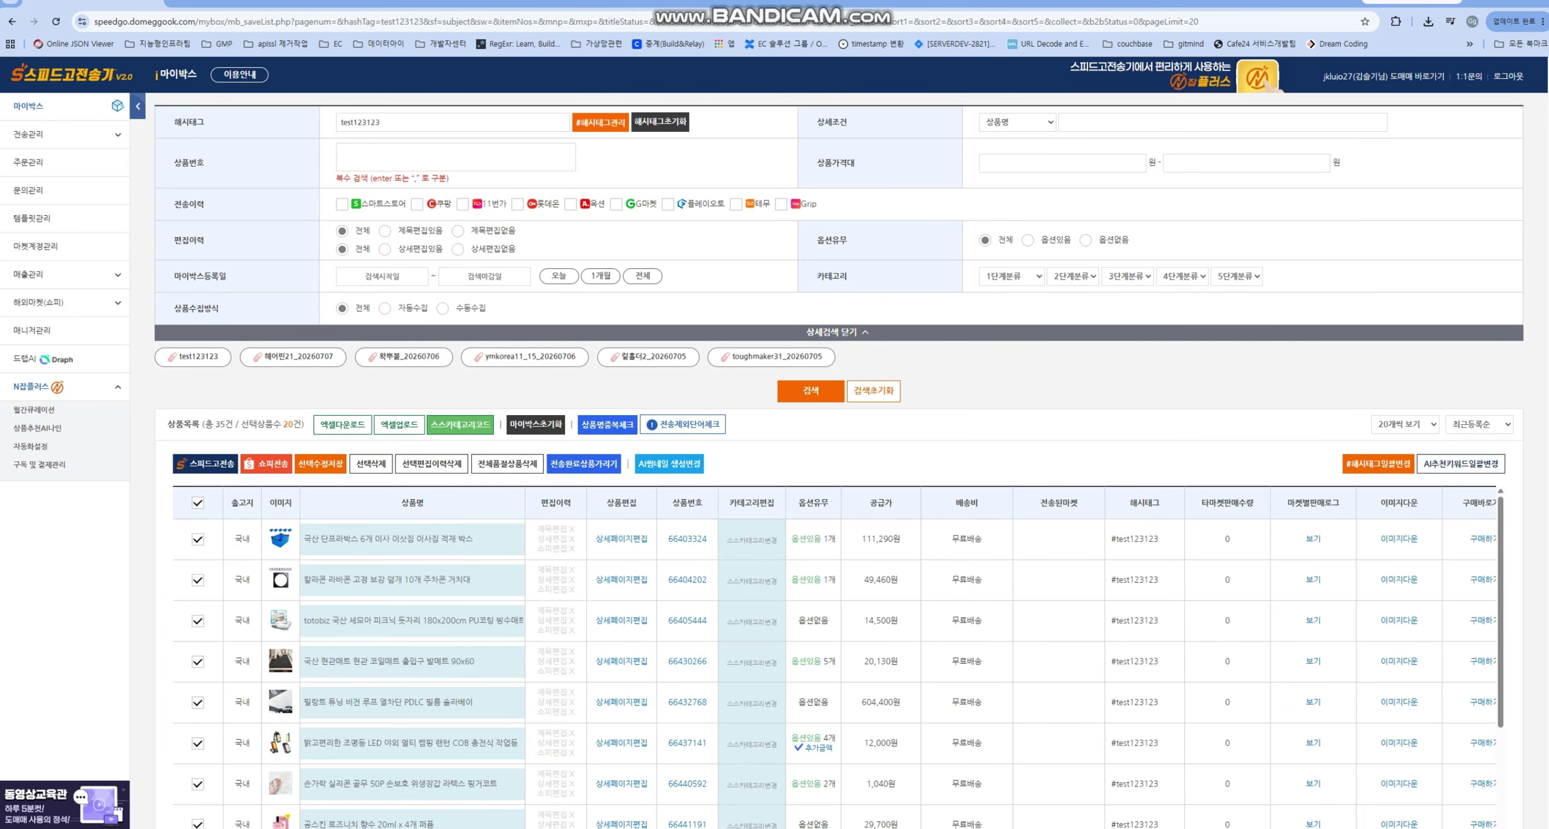
scroll(835, 605, down, 5)
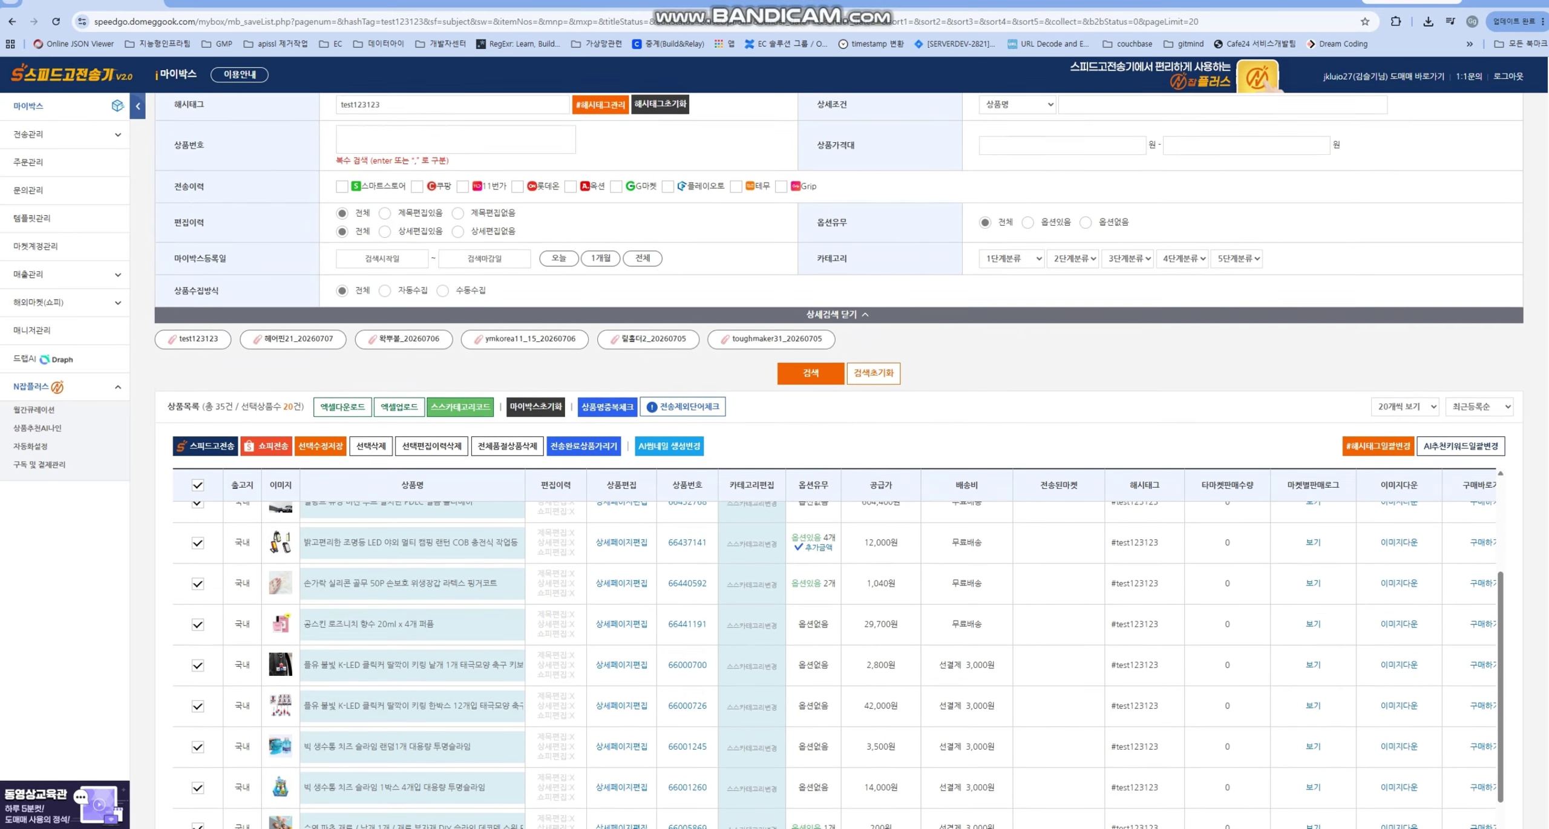
scroll(840, 472, up, 2)
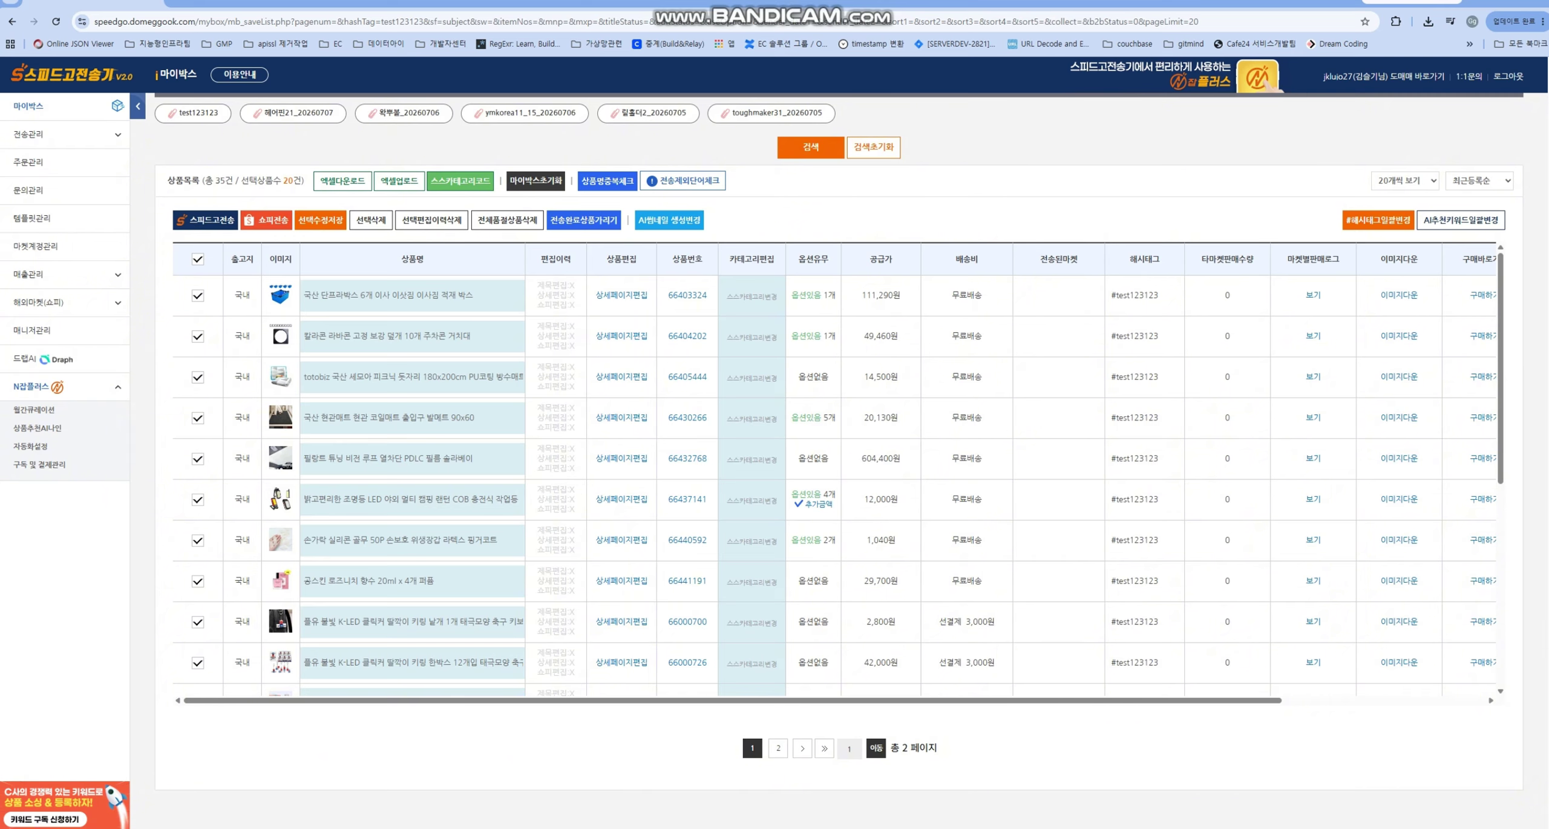
click(622, 294)
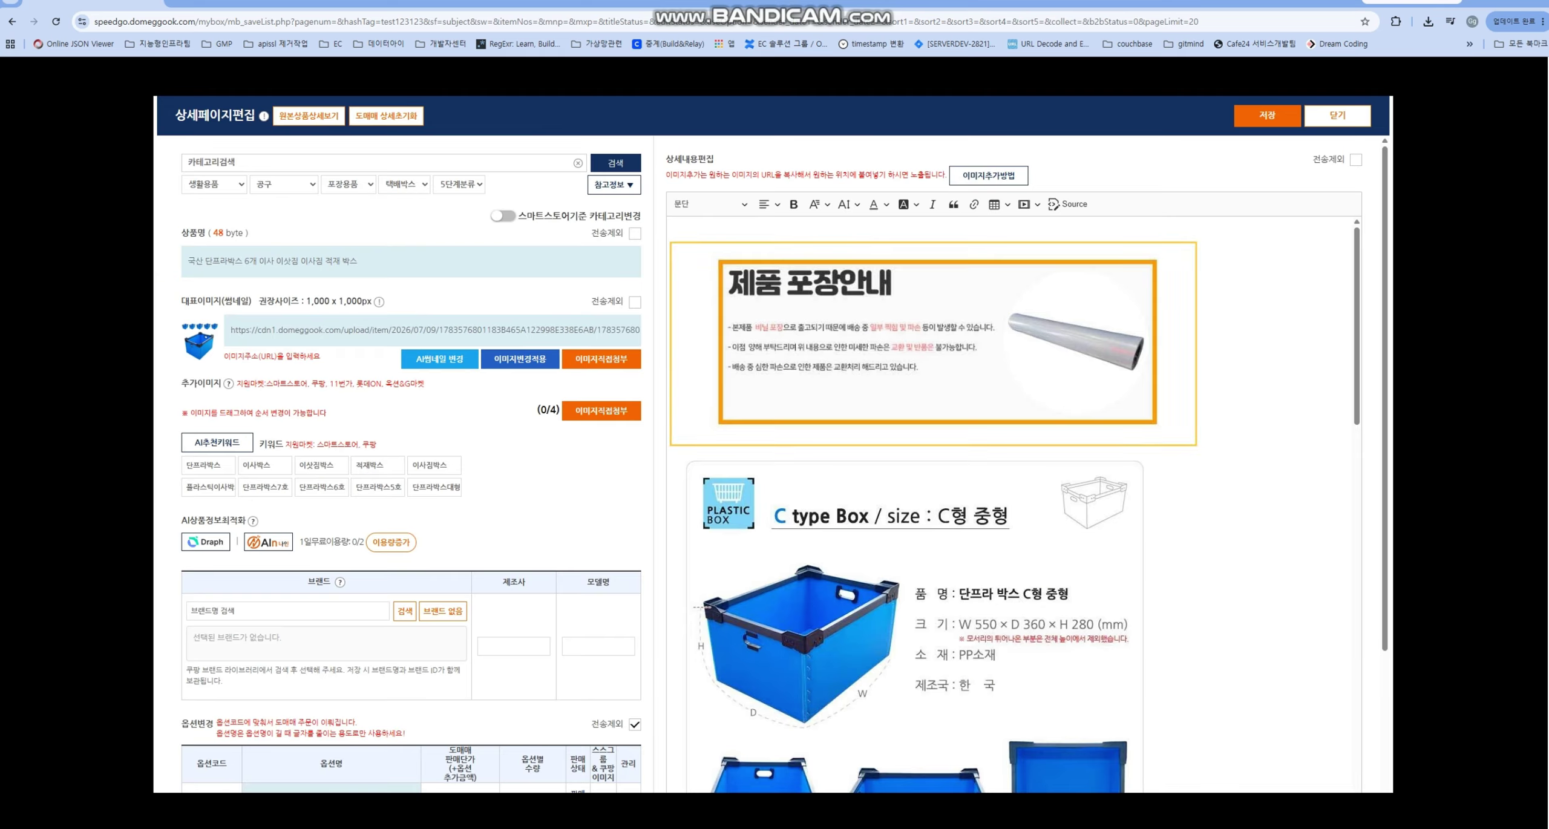
scroll(1014, 504, down, 5)
key(Escape)
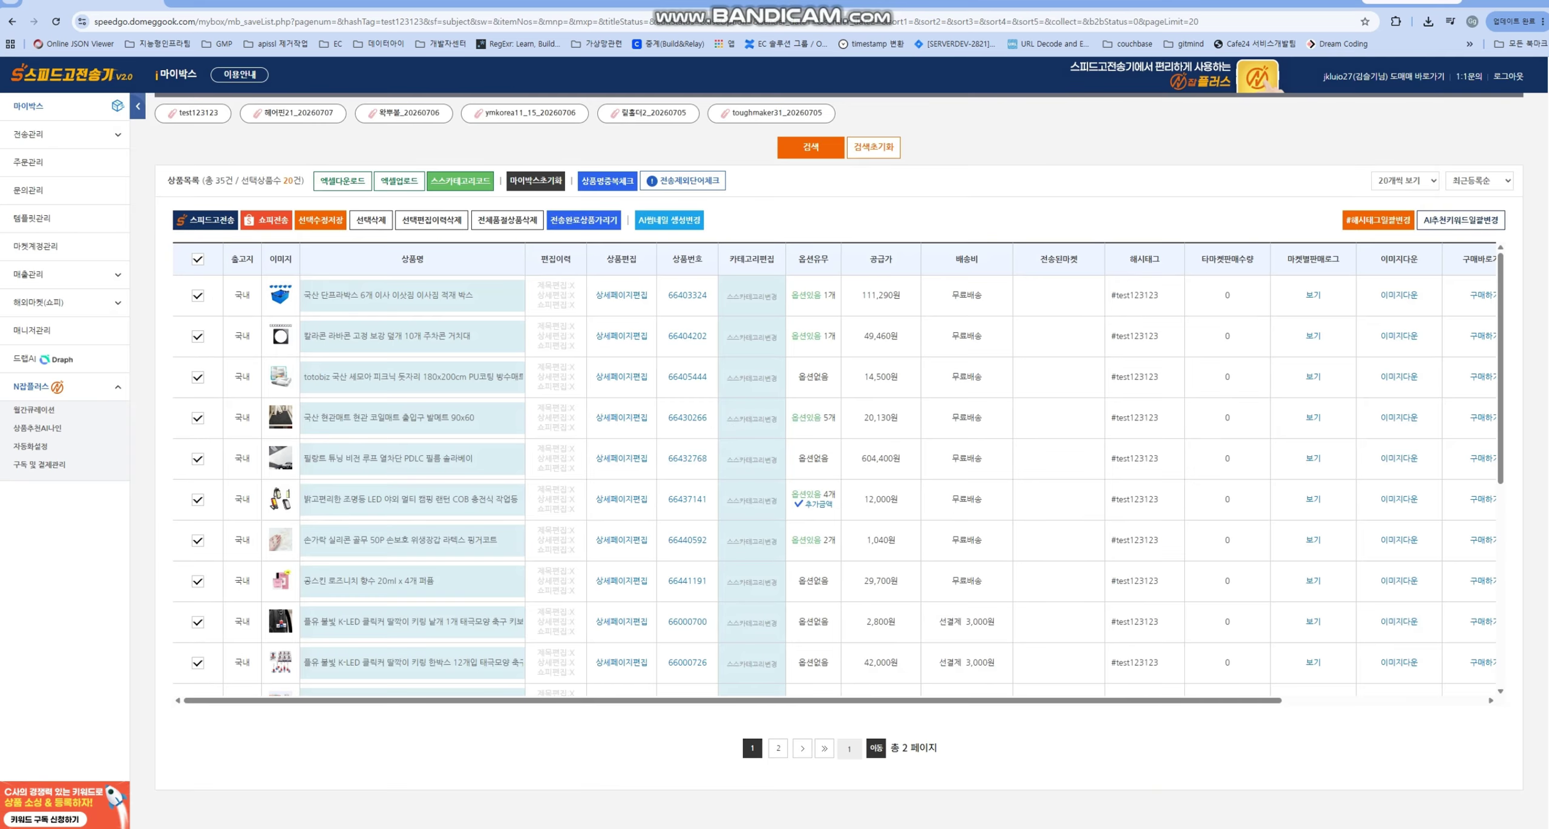
click(622, 418)
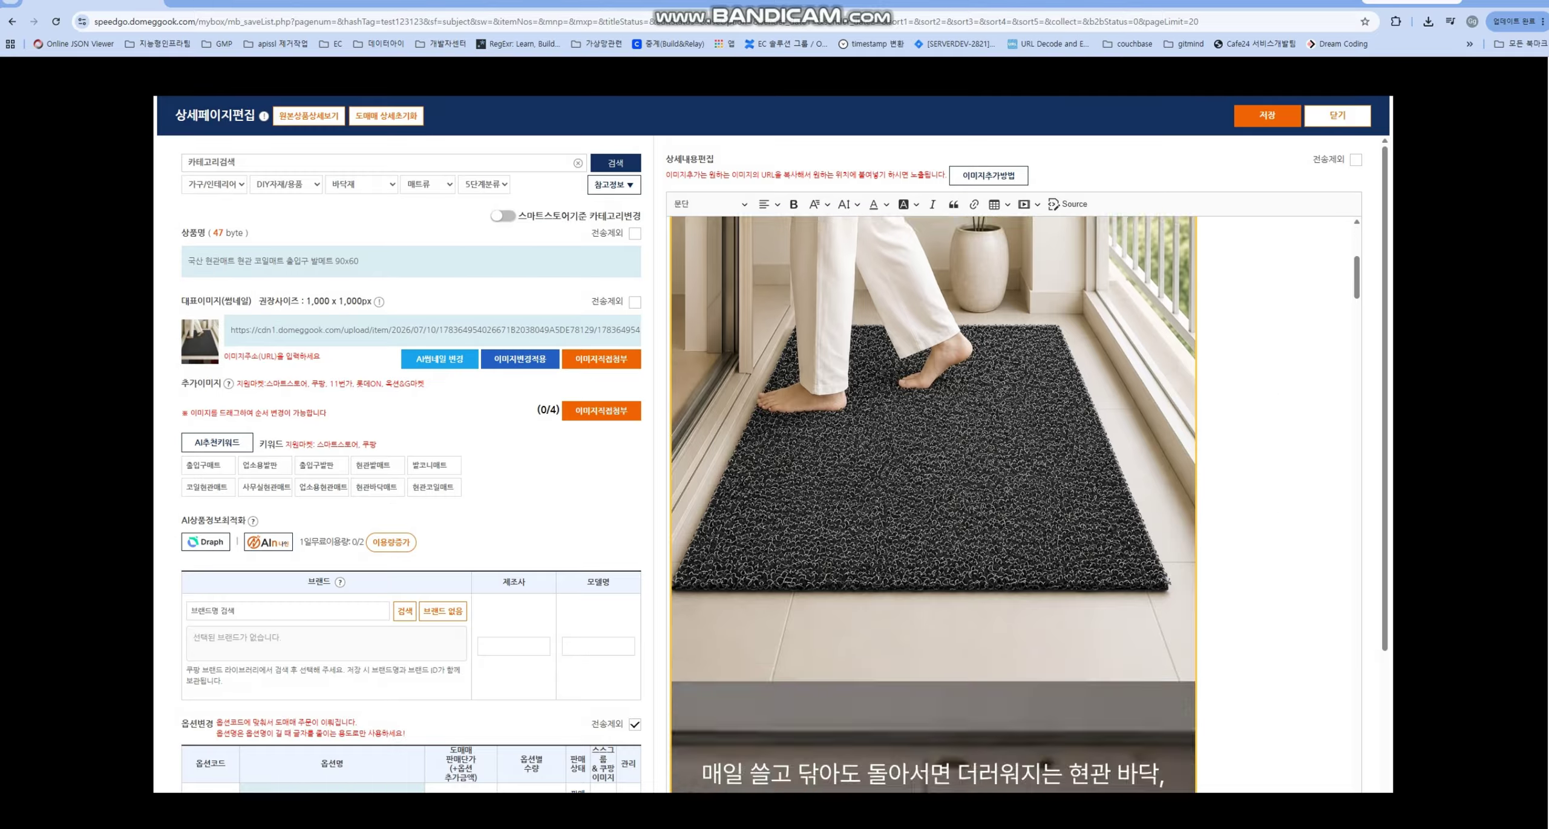
scroll(933, 505, down, 10)
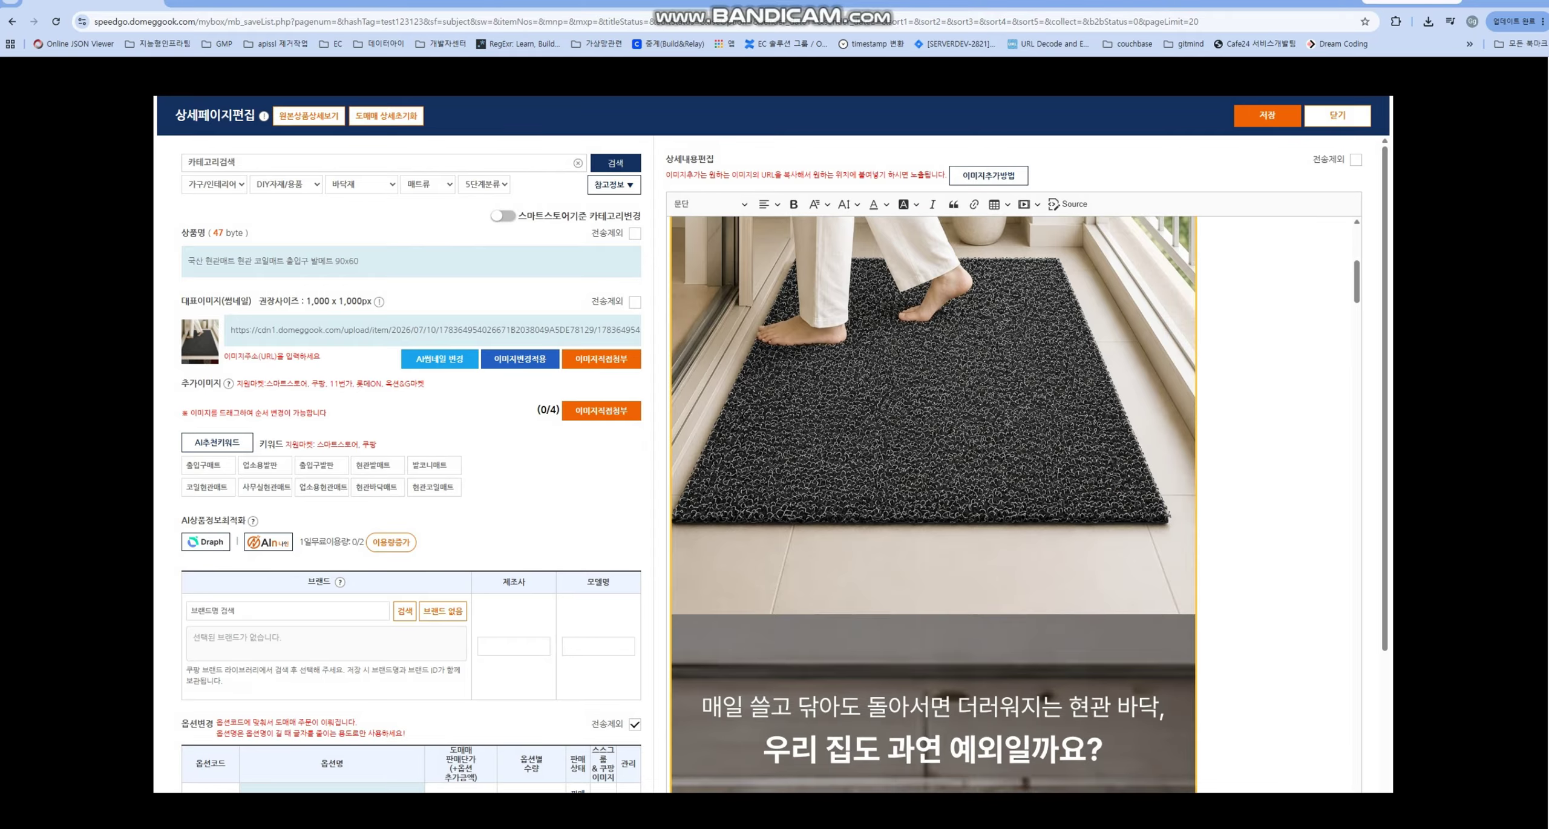
scroll(933, 504, up, 10)
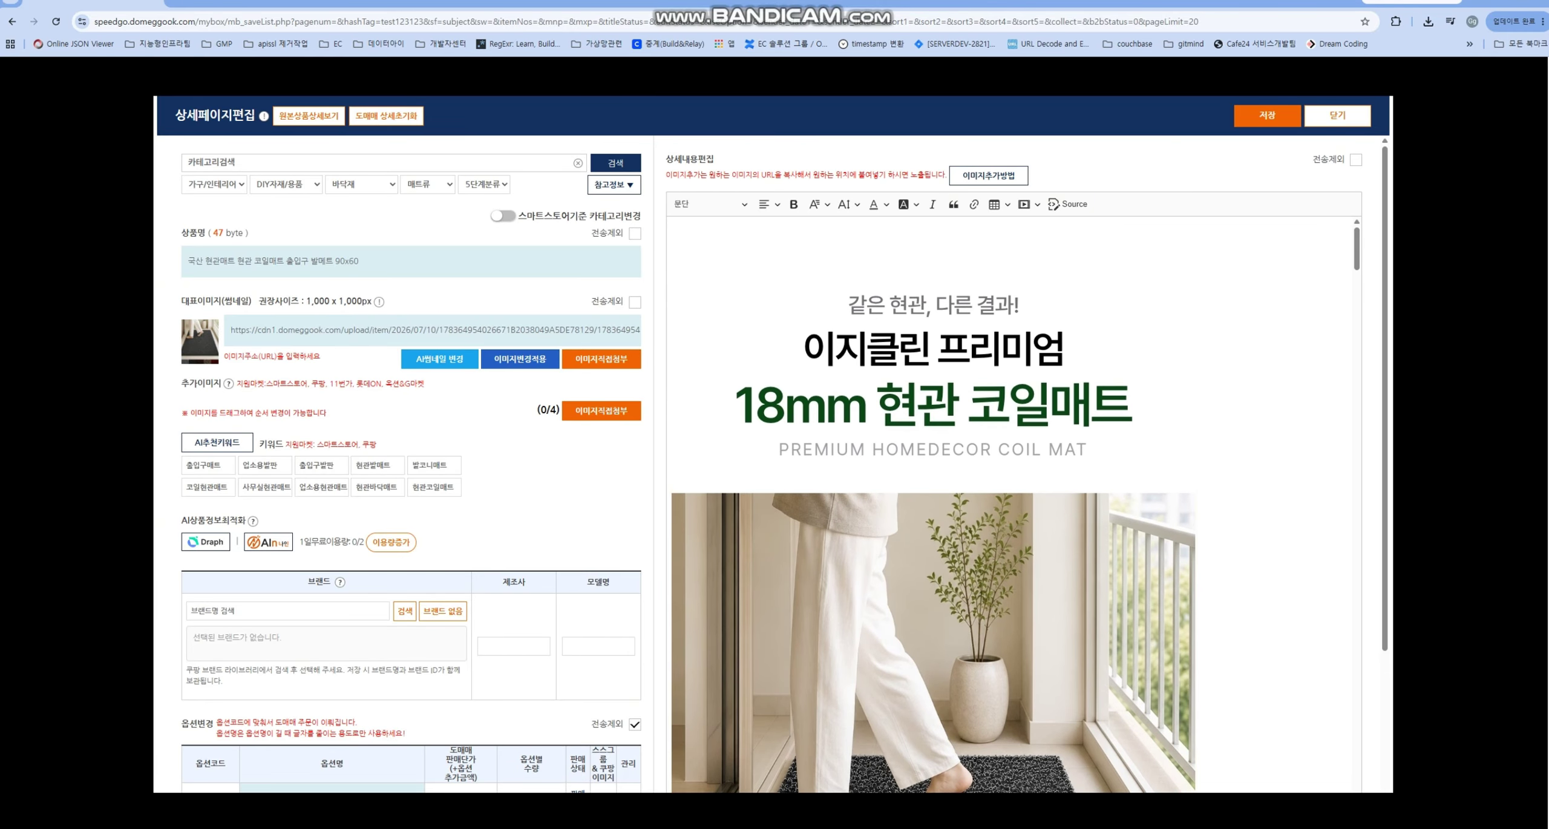
key(Escape)
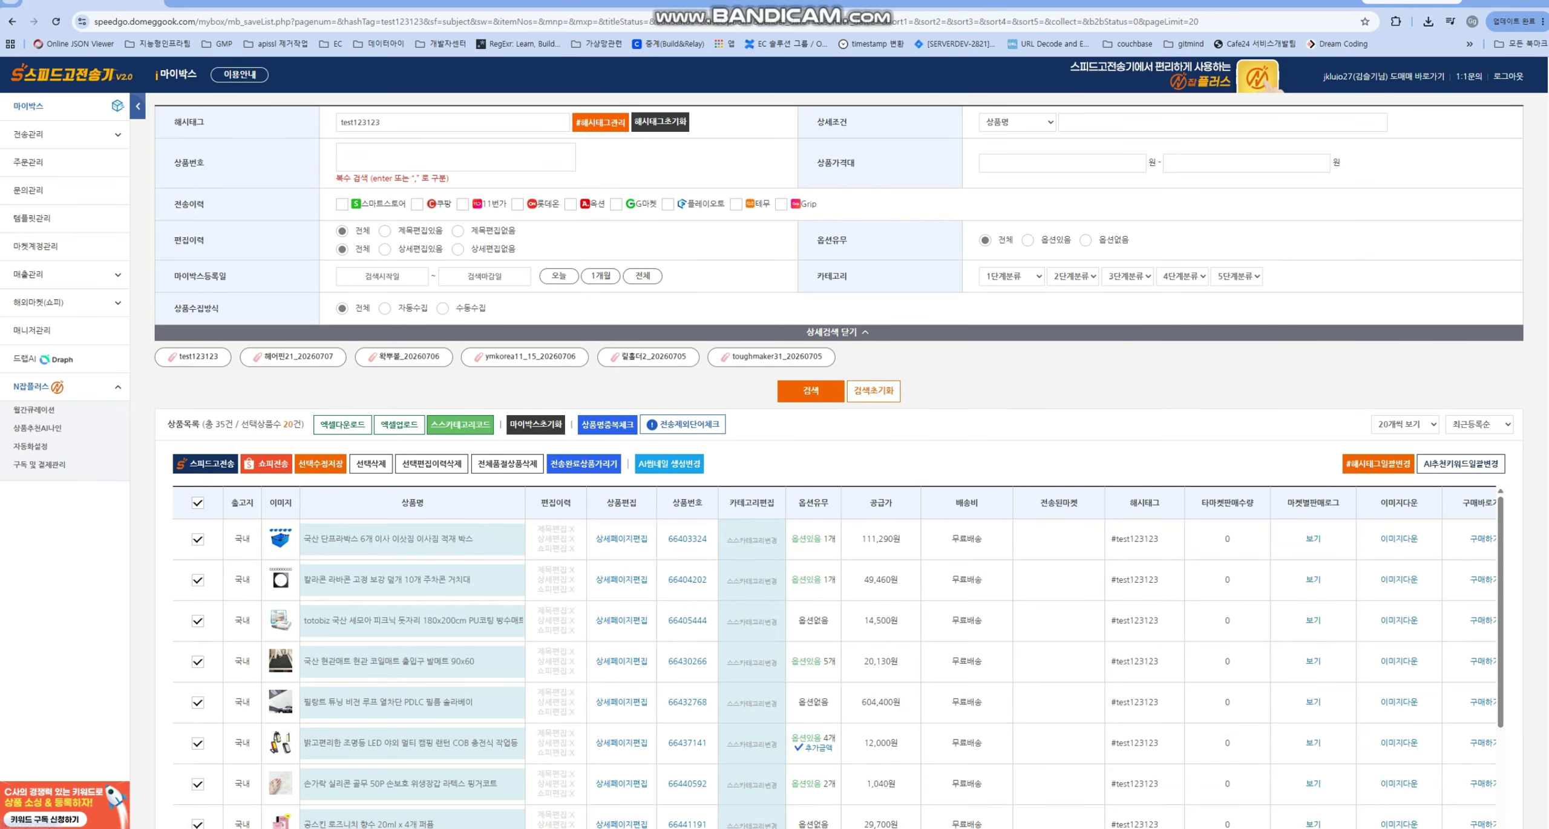
click(621, 660)
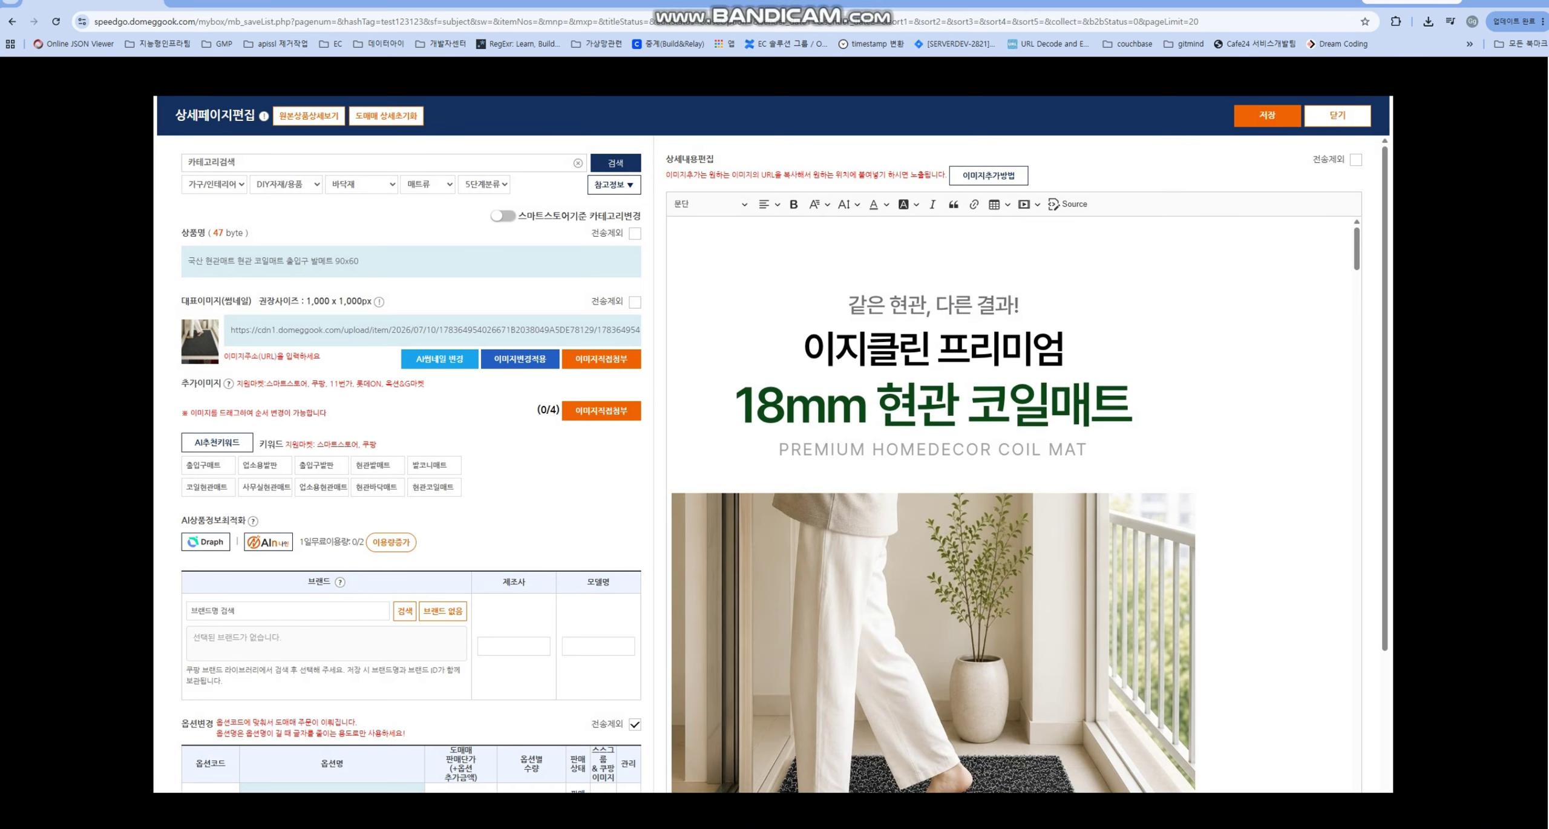
key(Escape)
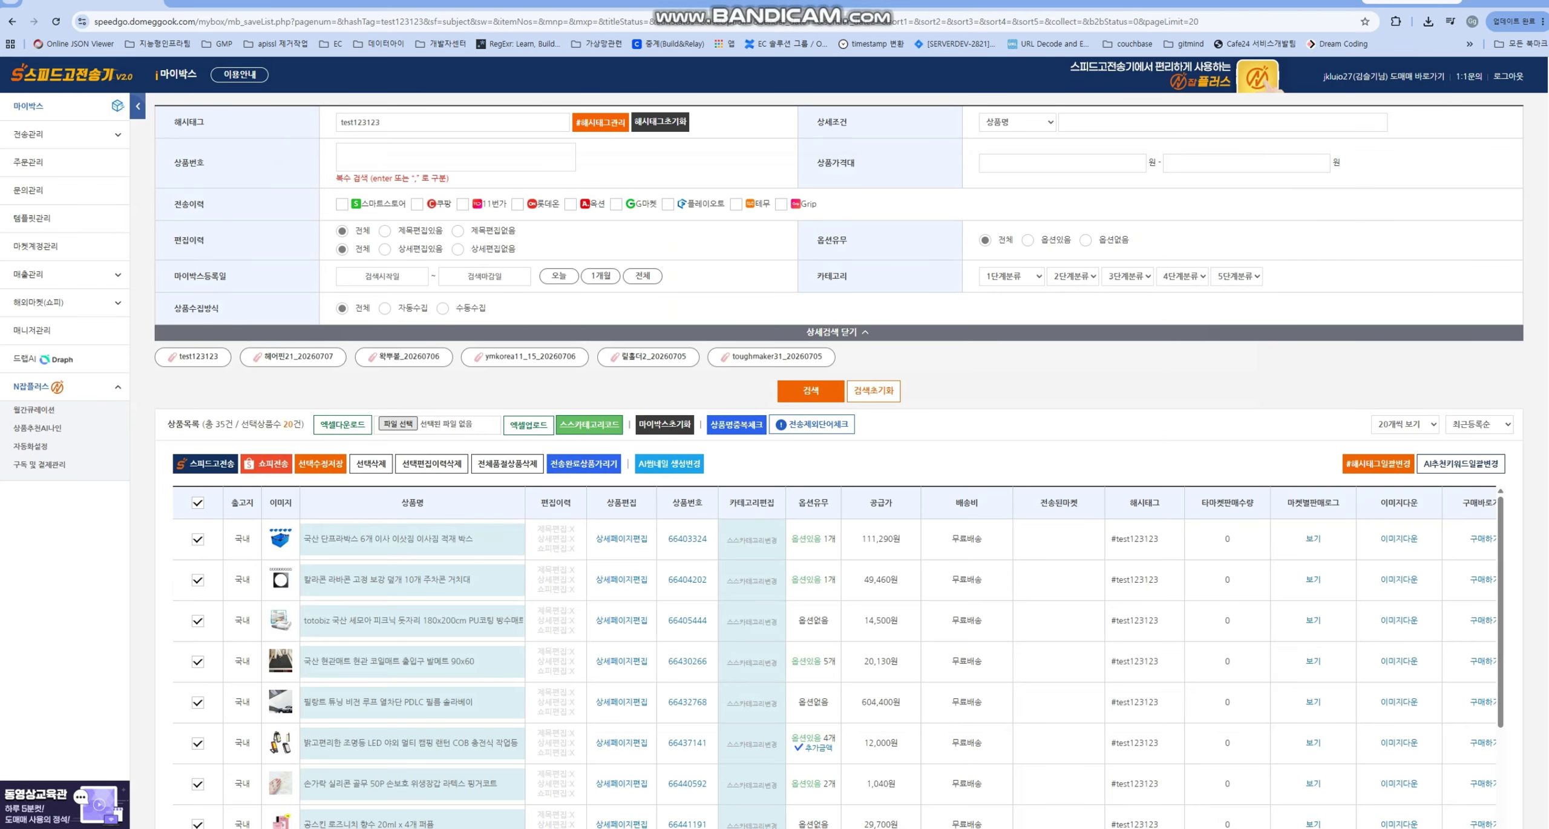
- Upload the newest speed_go_mybox_processed .xlsx file to My Box and confirm the upload
click(399, 424)
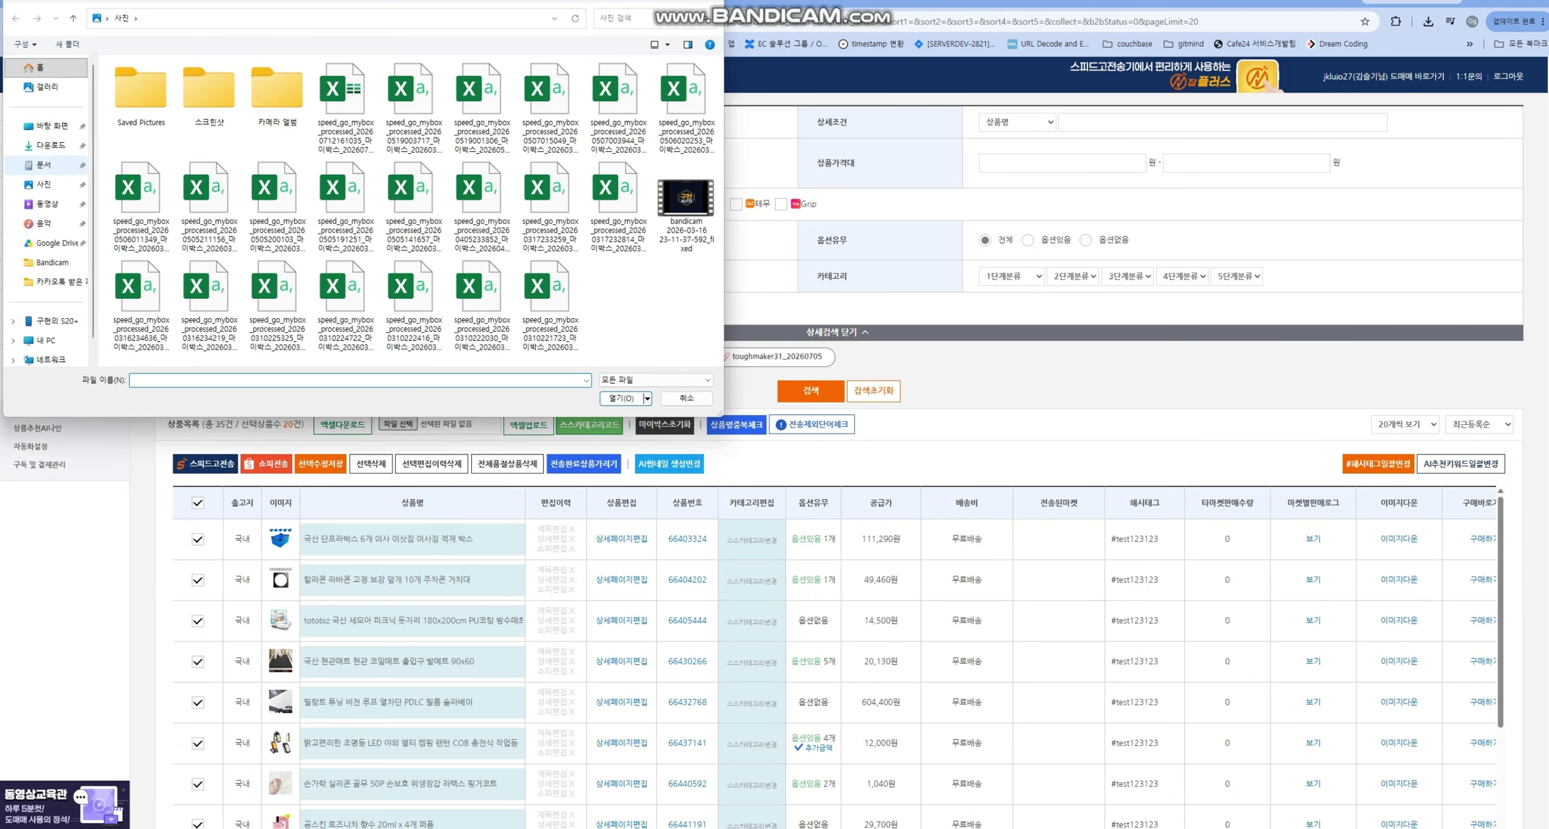
key(alt+Tab)
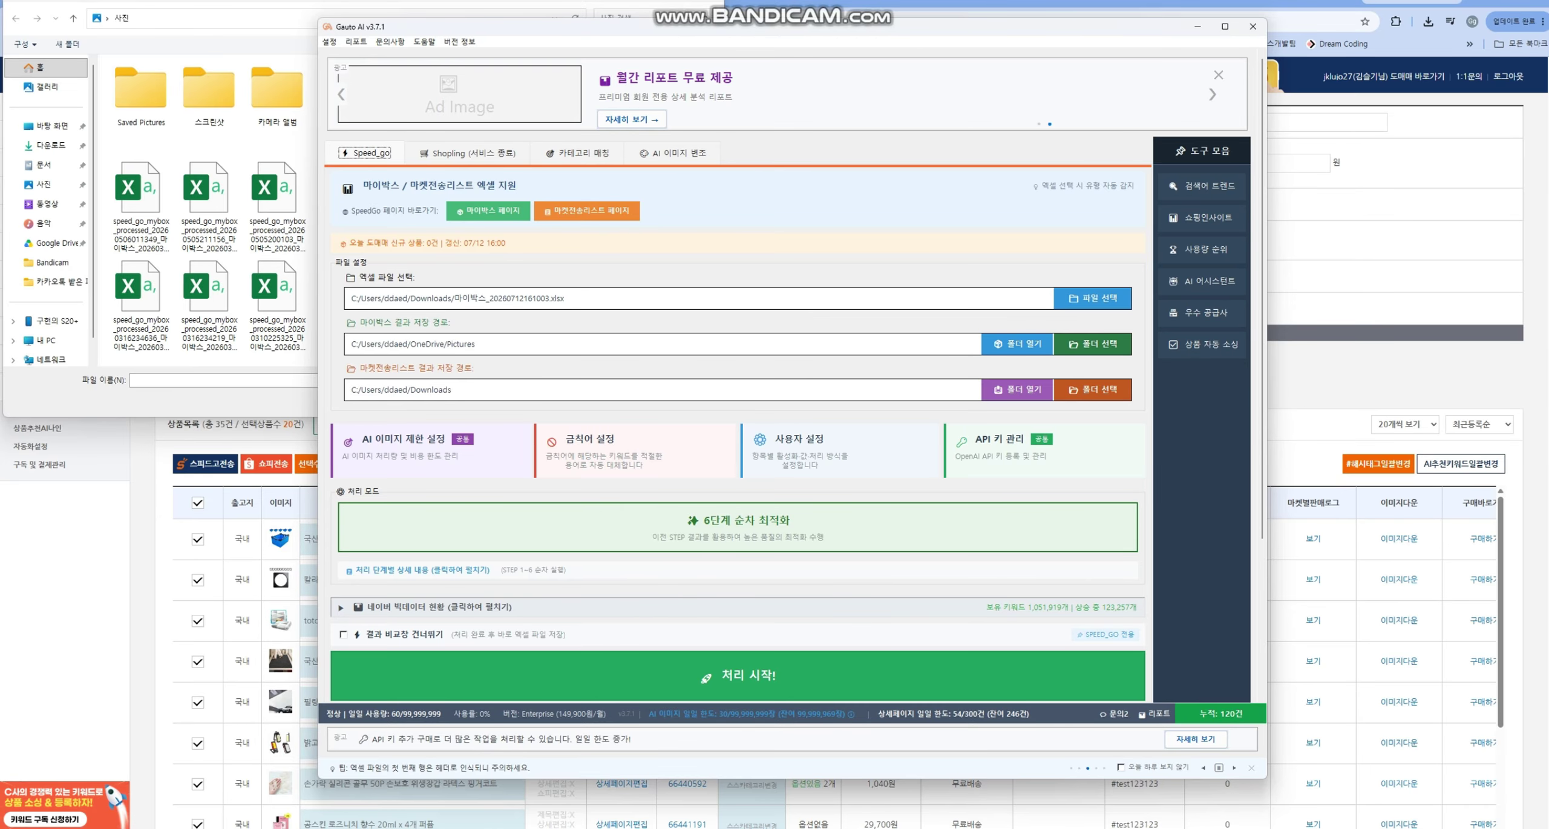
click(1197, 26)
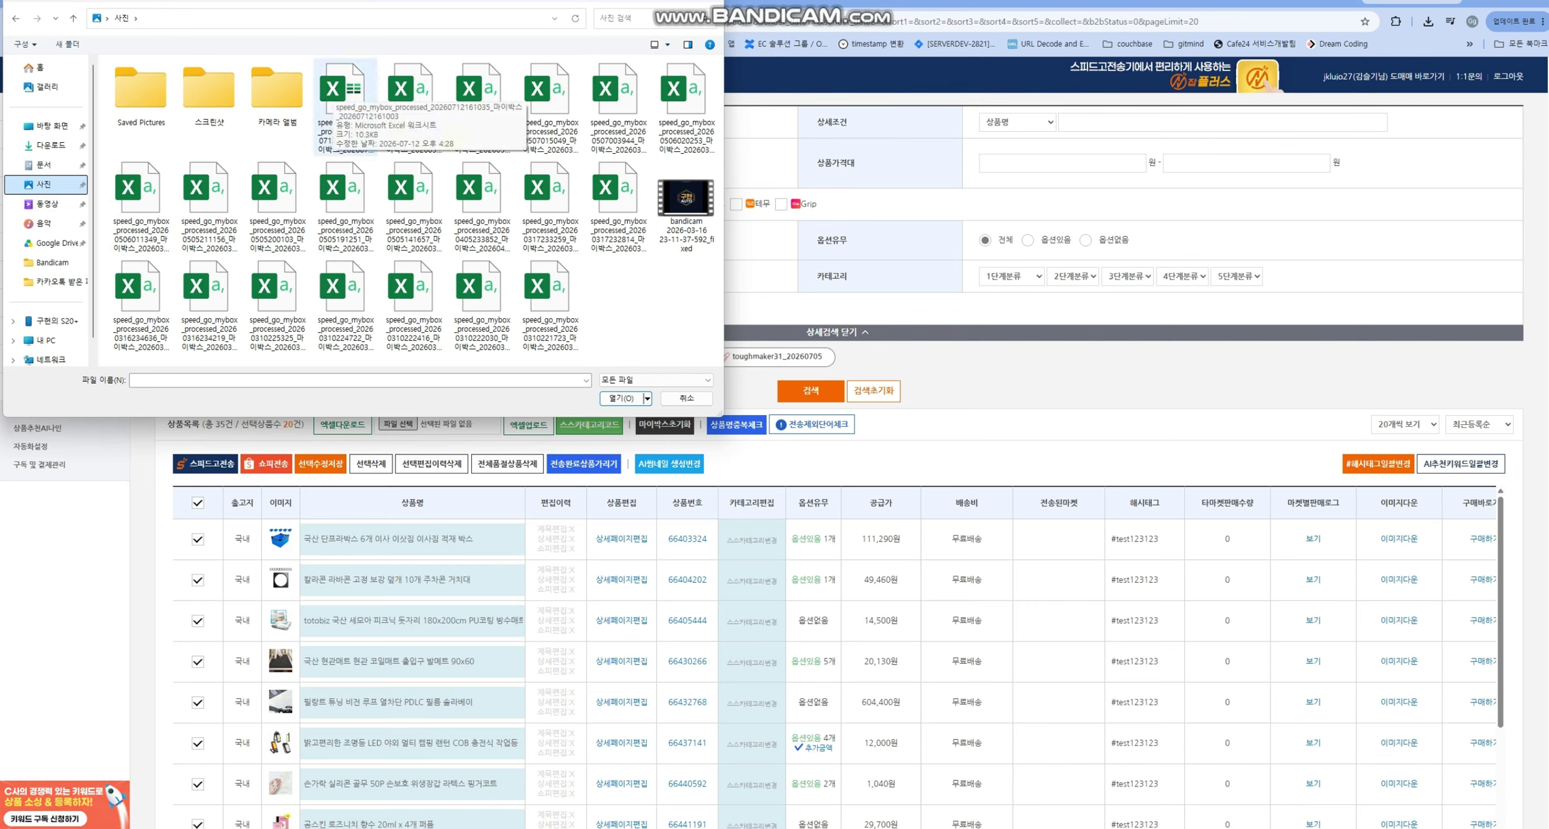
double_click(345, 103)
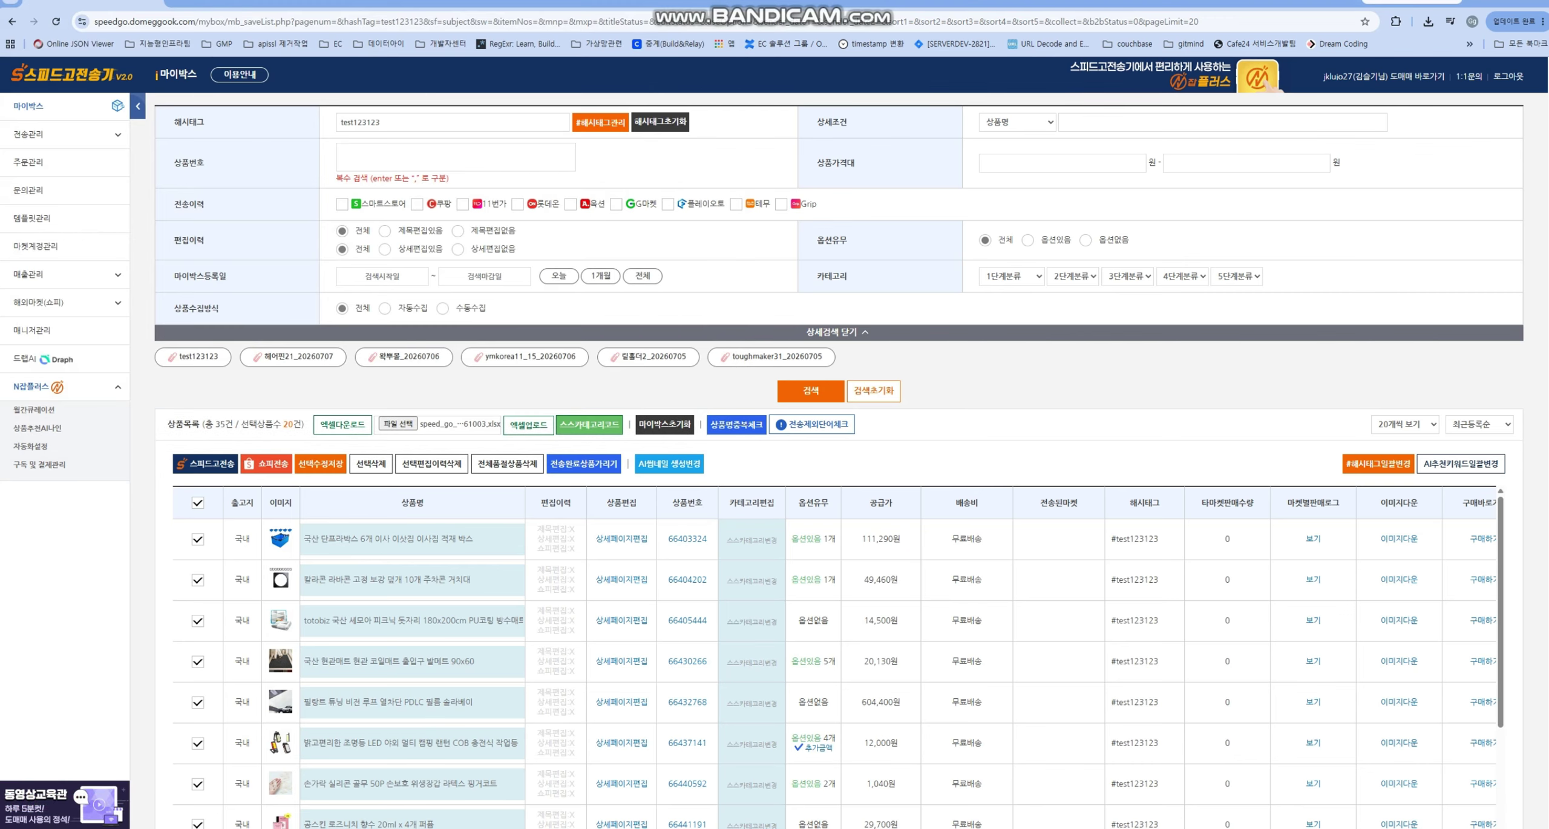
click(528, 424)
click(835, 99)
- Dismiss the upload success message and review the coil mat's detail page editor
key(Return)
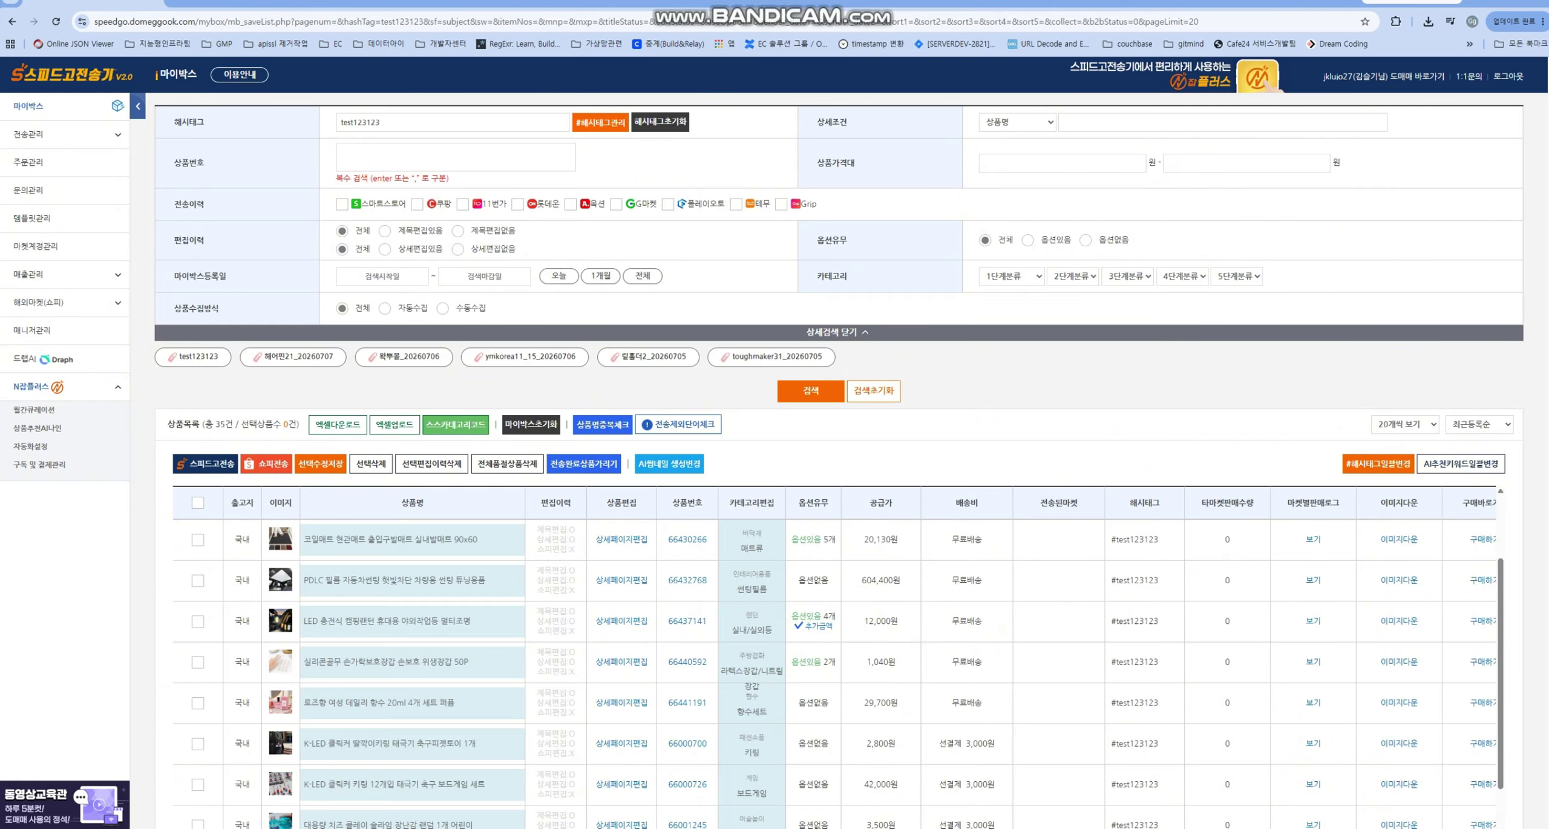
scroll(839, 672, up, 1)
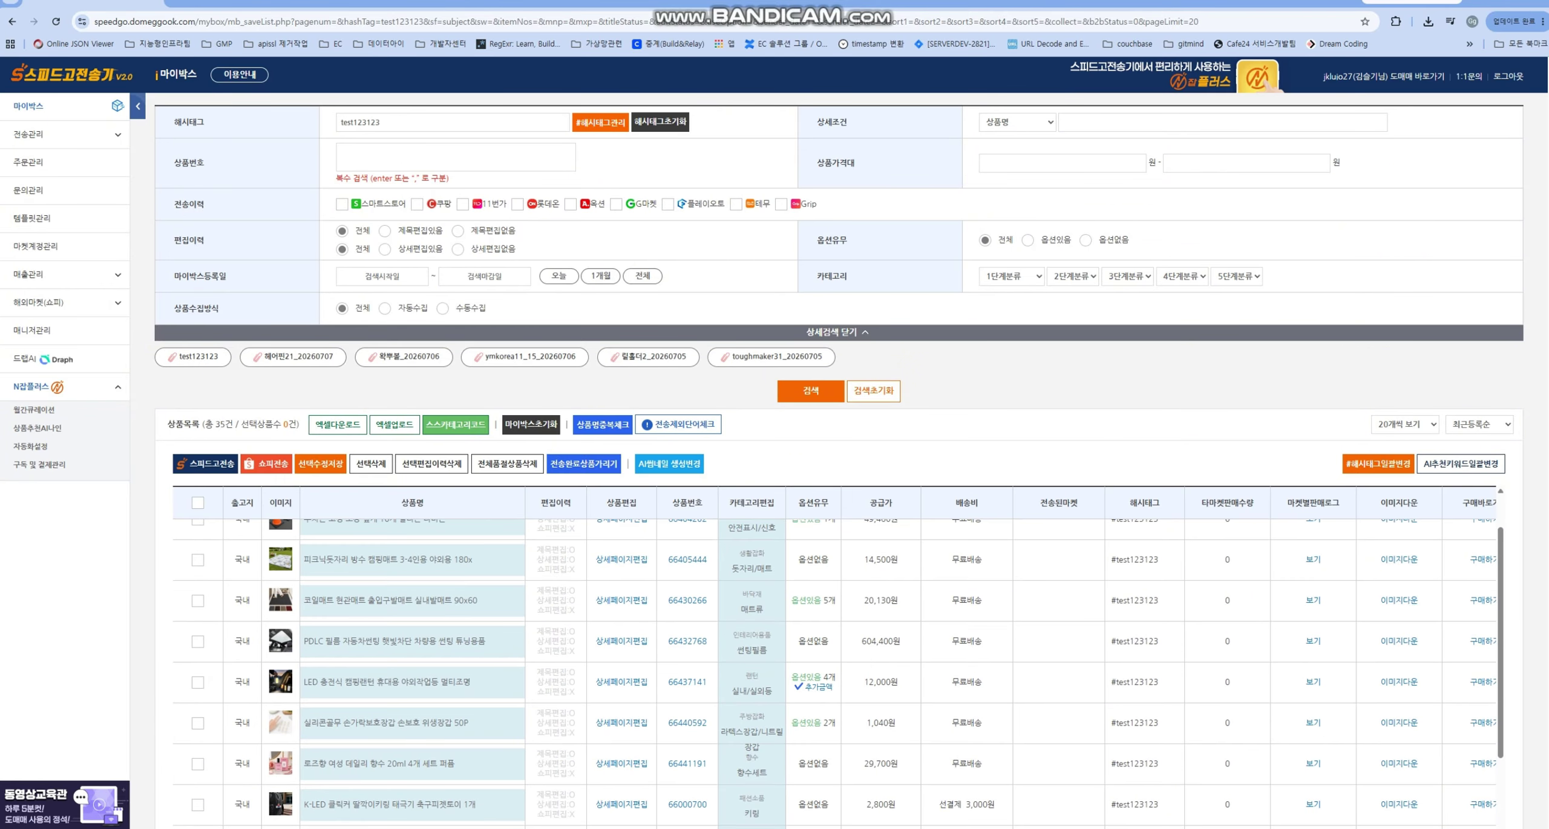
click(621, 600)
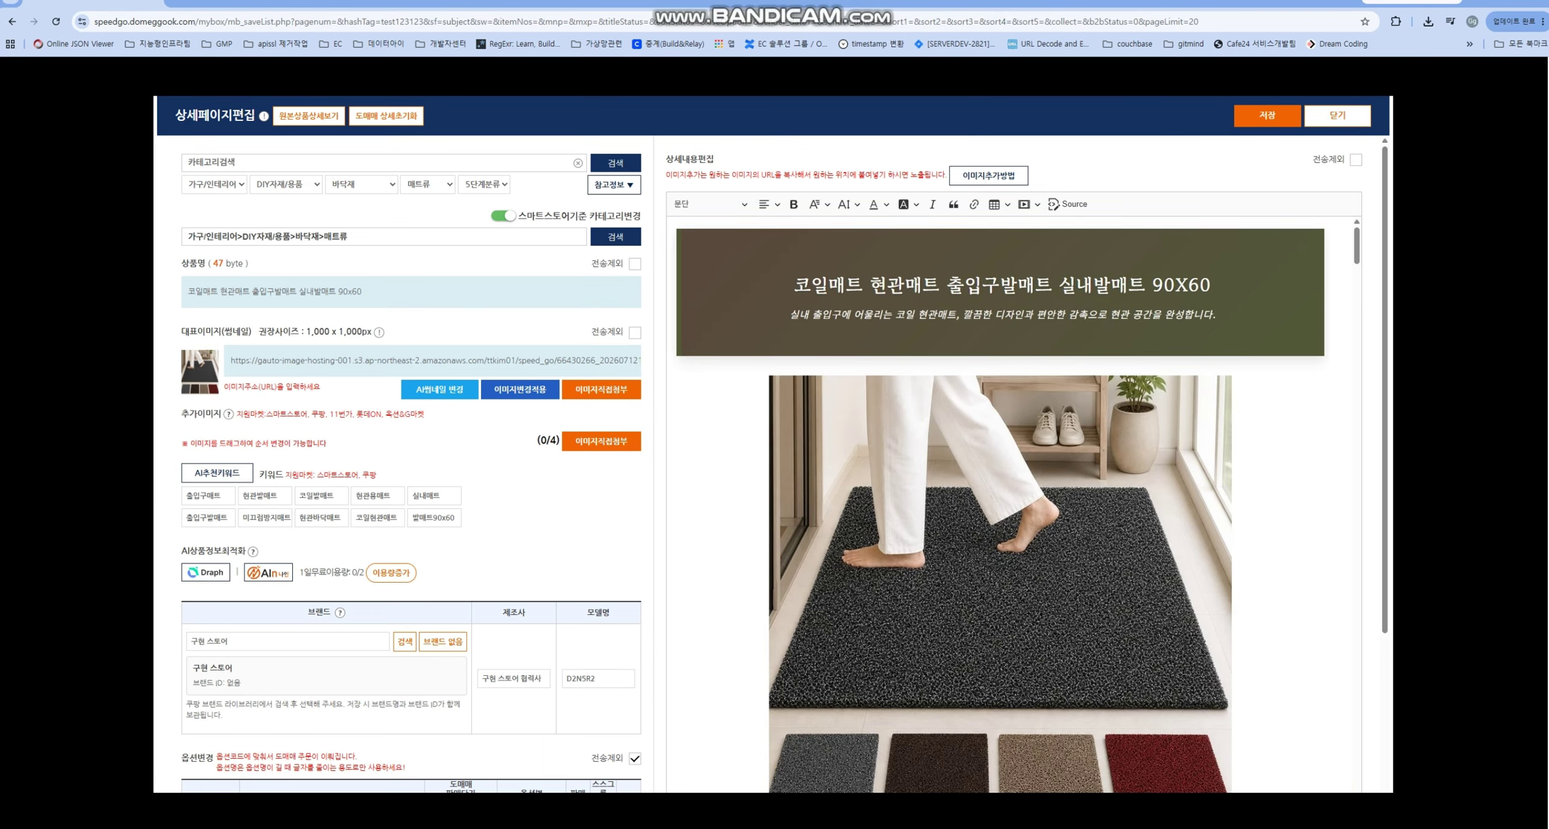
scroll(1002, 505, down, 10)
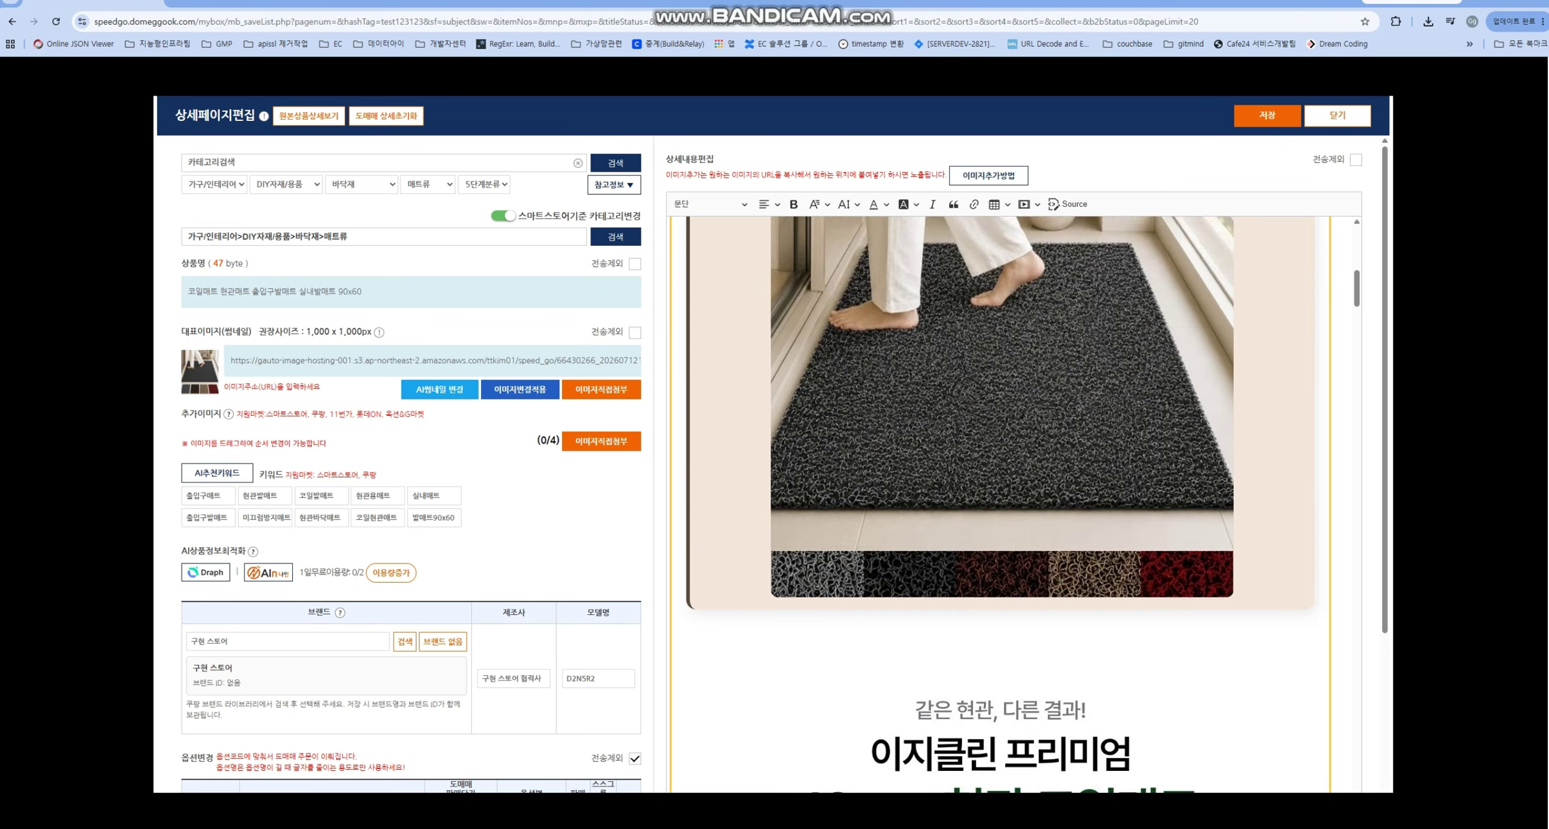
scroll(1002, 504, down, 15)
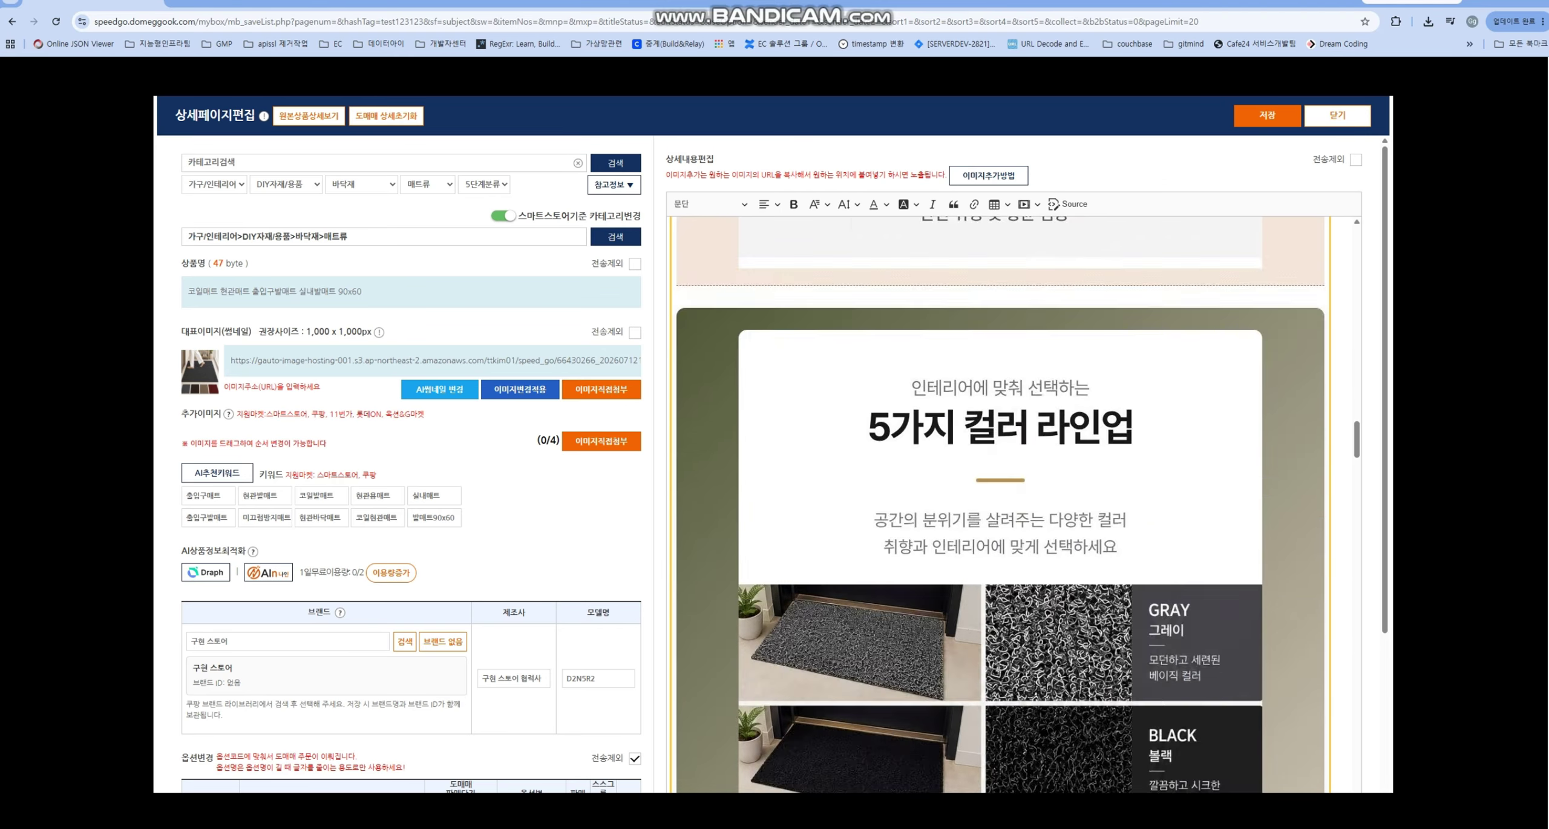
scroll(1002, 505, down, 15)
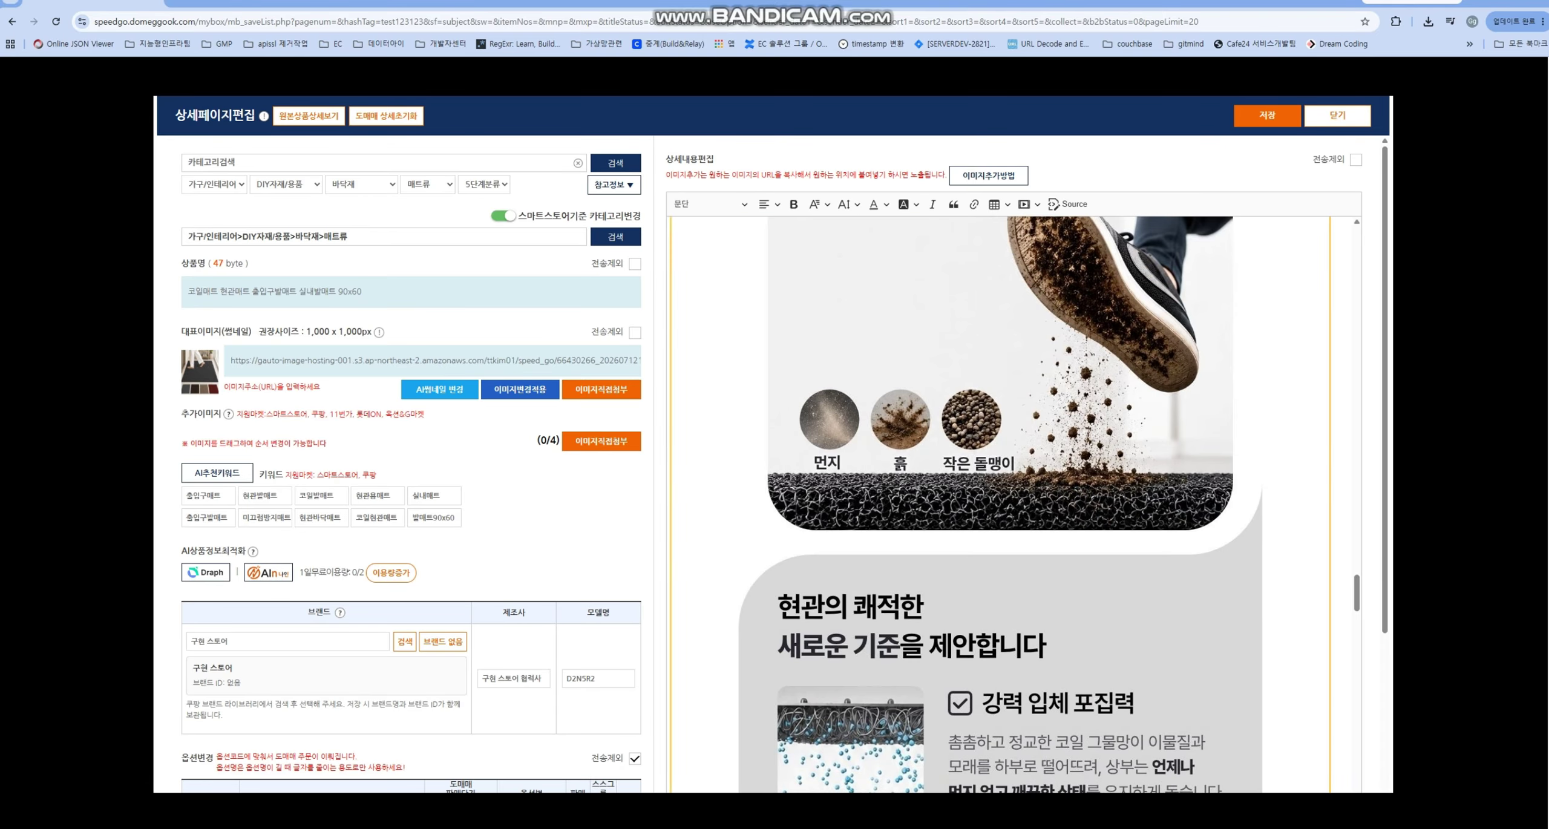
scroll(1002, 505, down, 15)
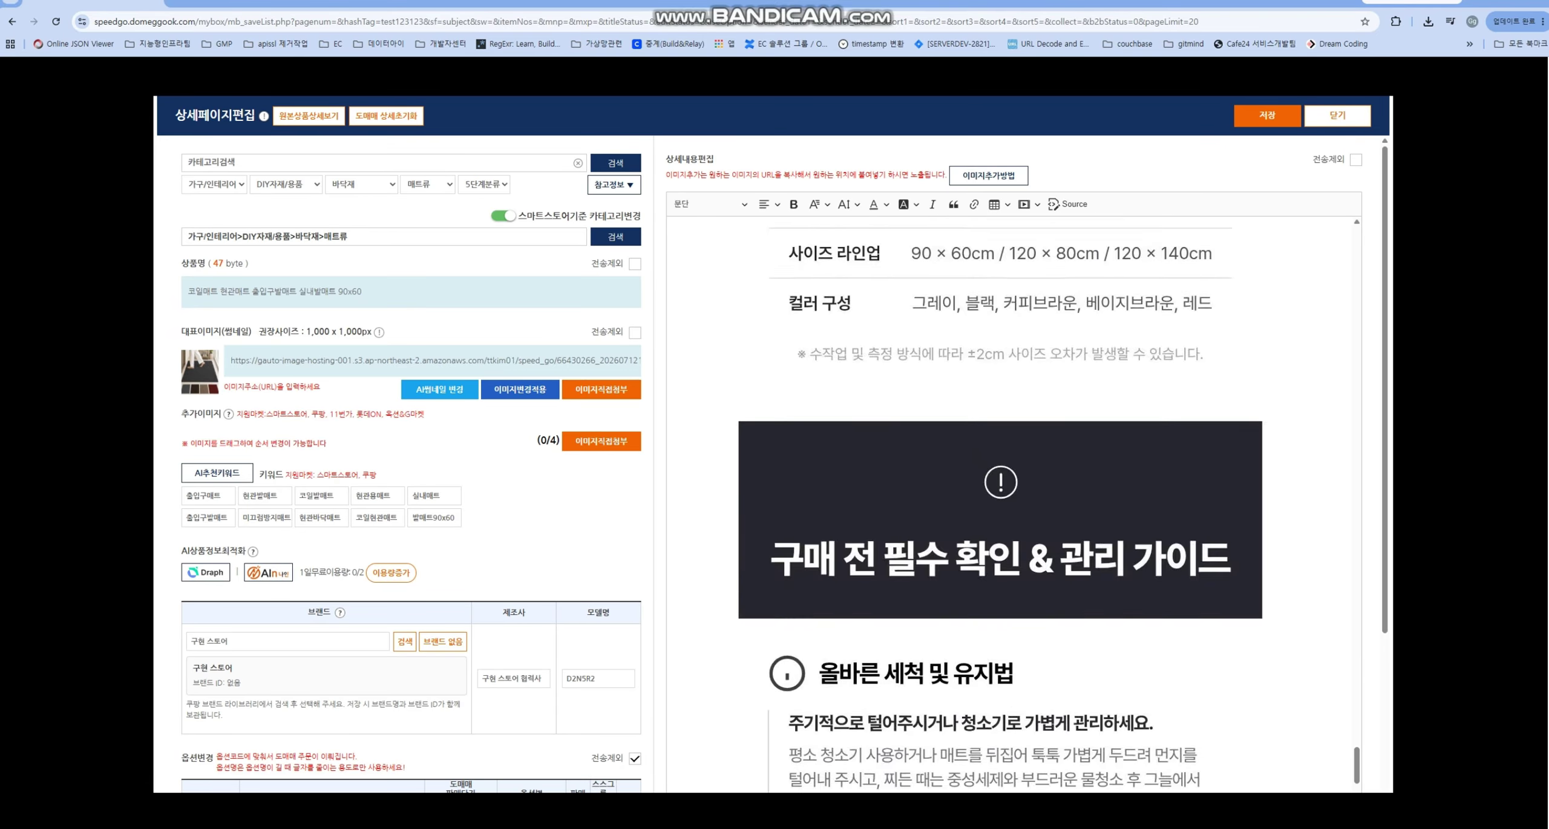
scroll(1002, 504, up, 15)
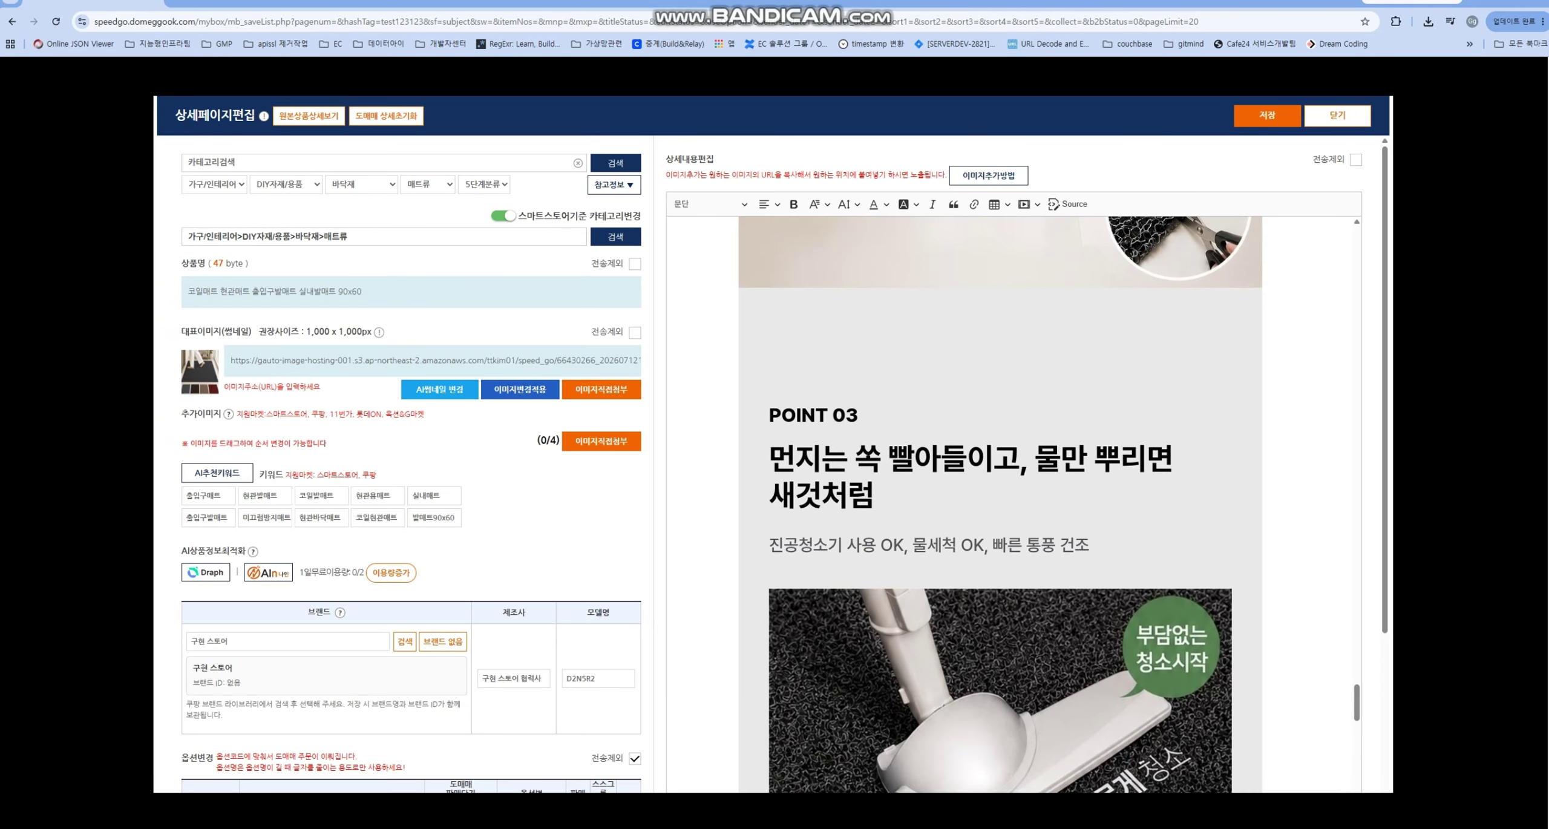
- Check the coil mat's updated product name, then close the detail-page editor
drag(331, 291, 219, 291)
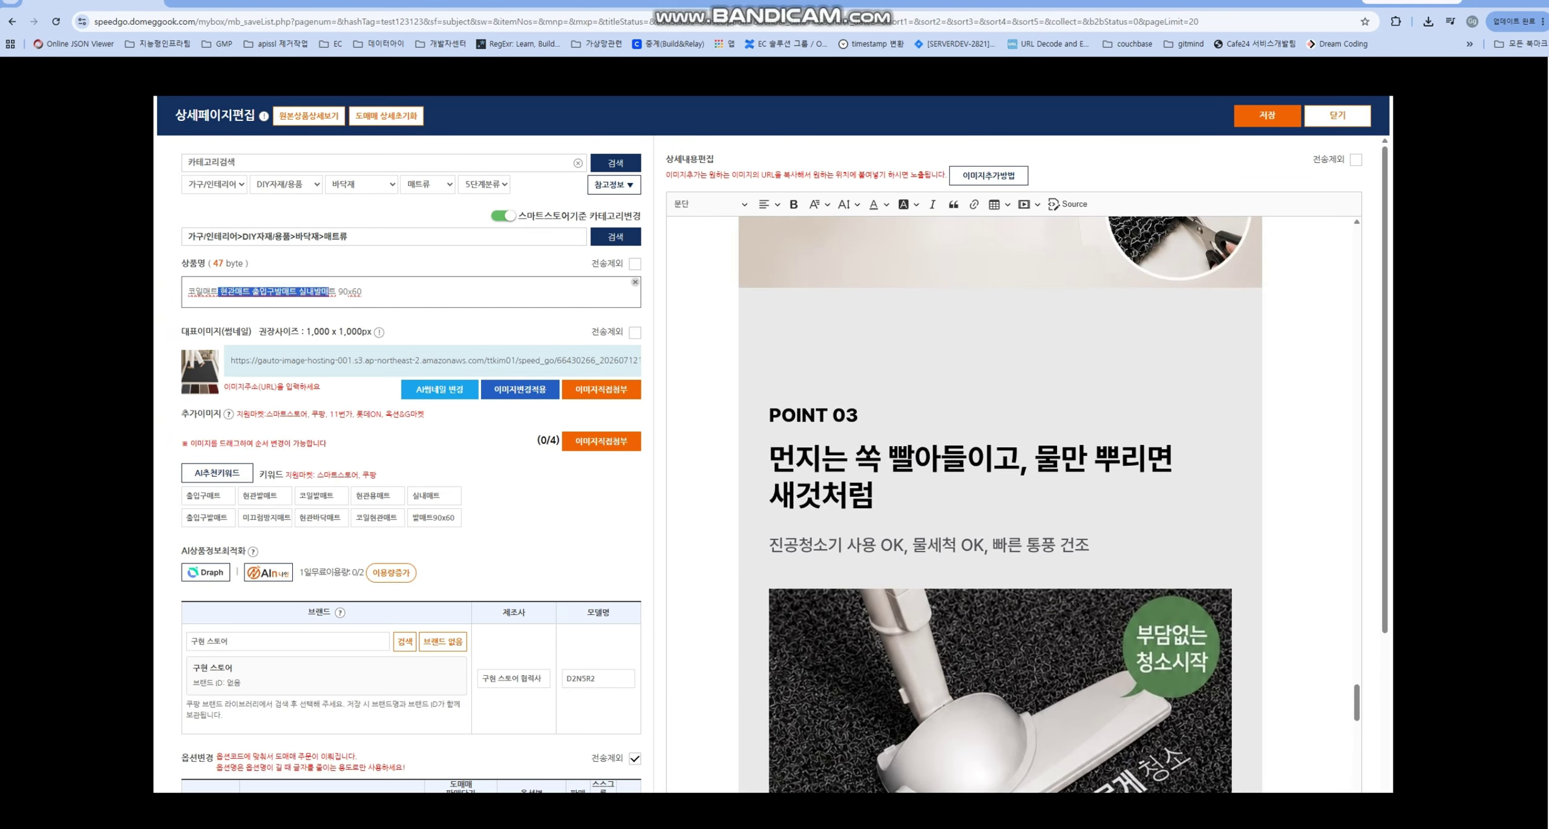
click(338, 236)
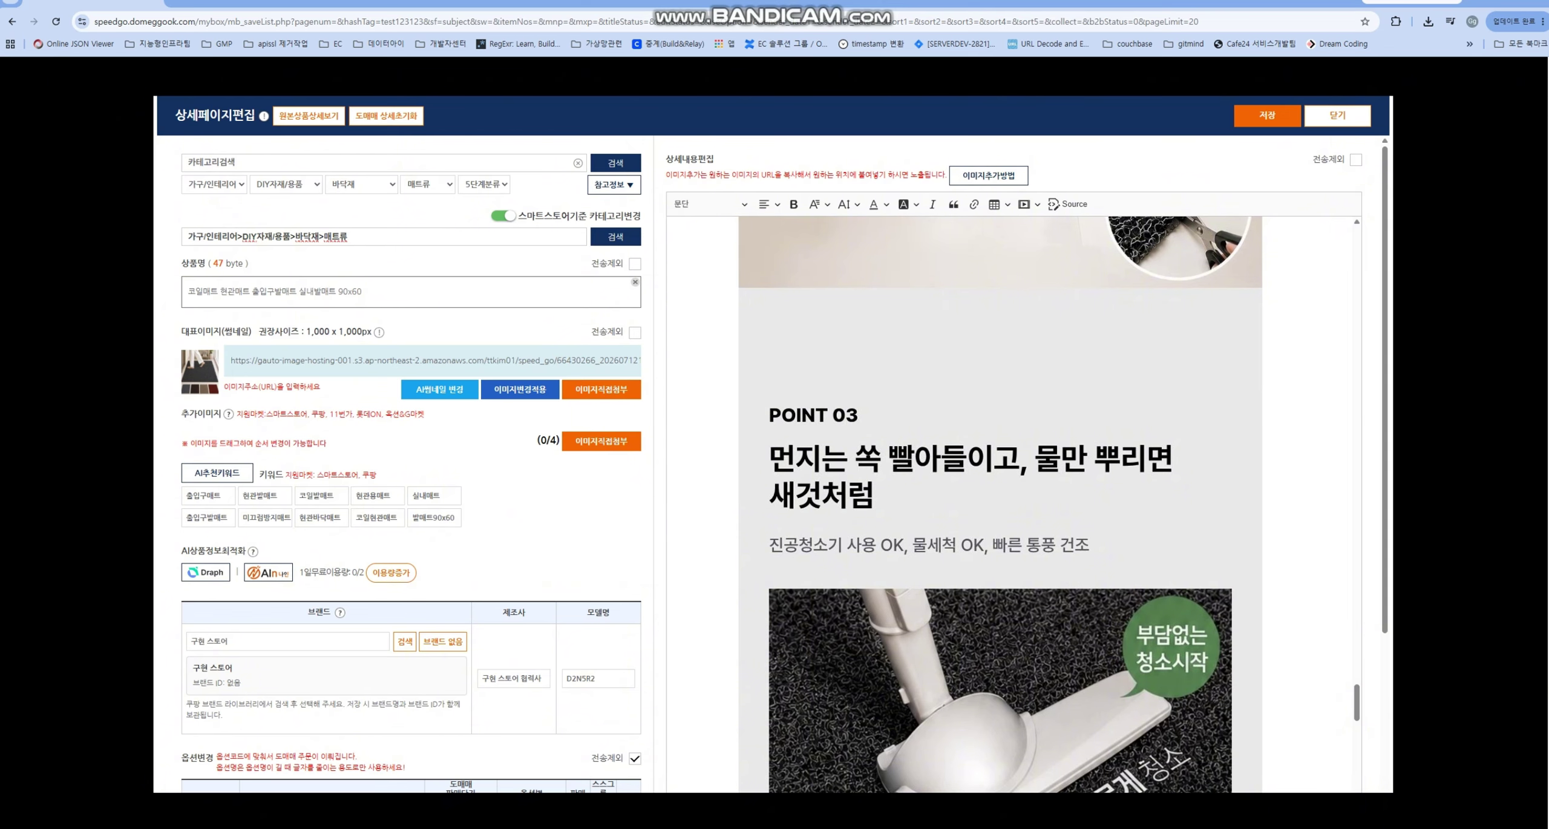
key(Escape)
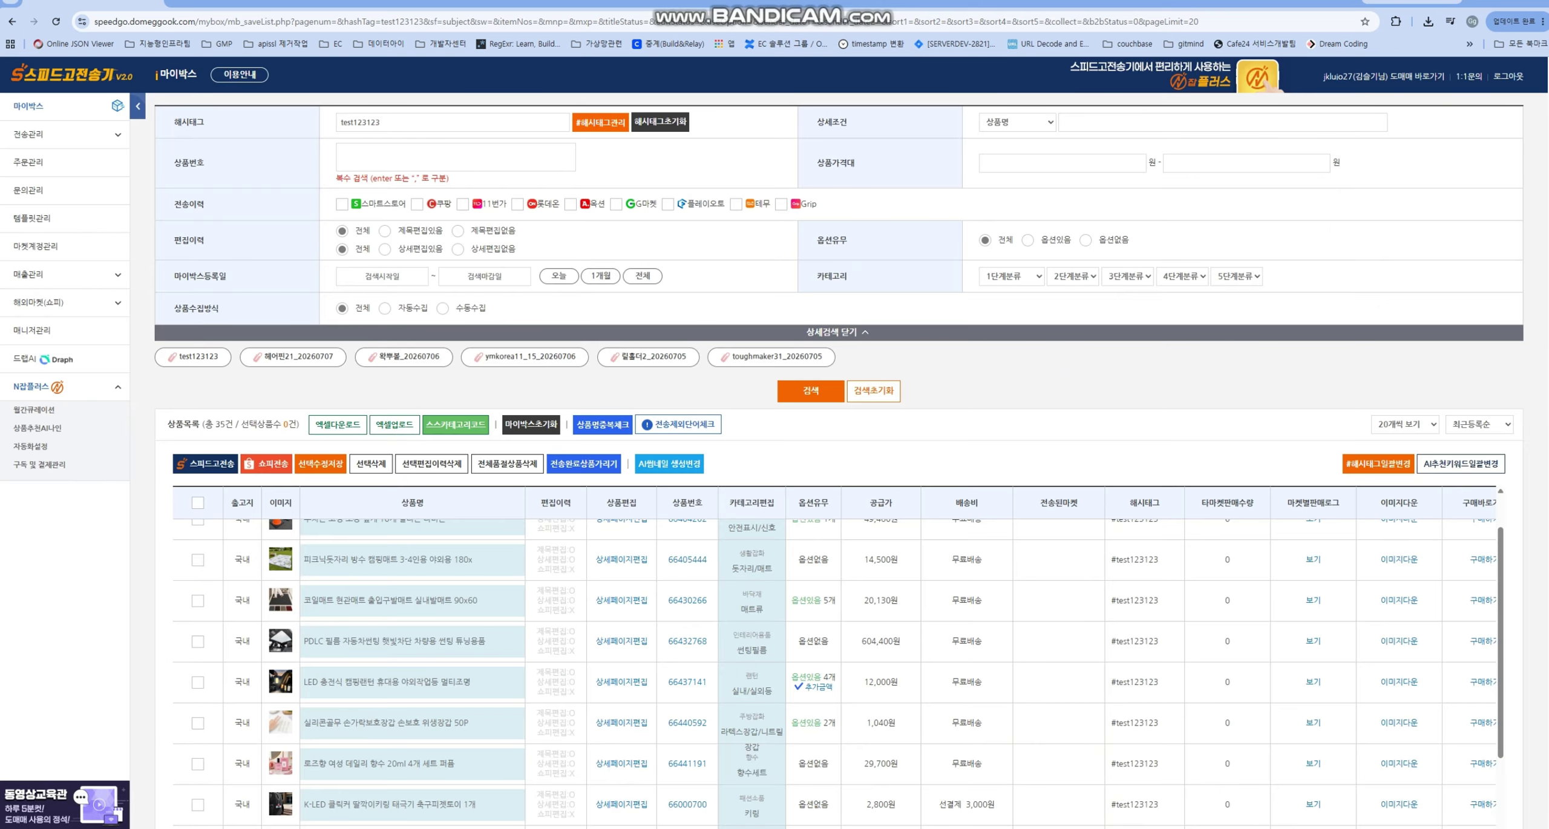
click(621, 600)
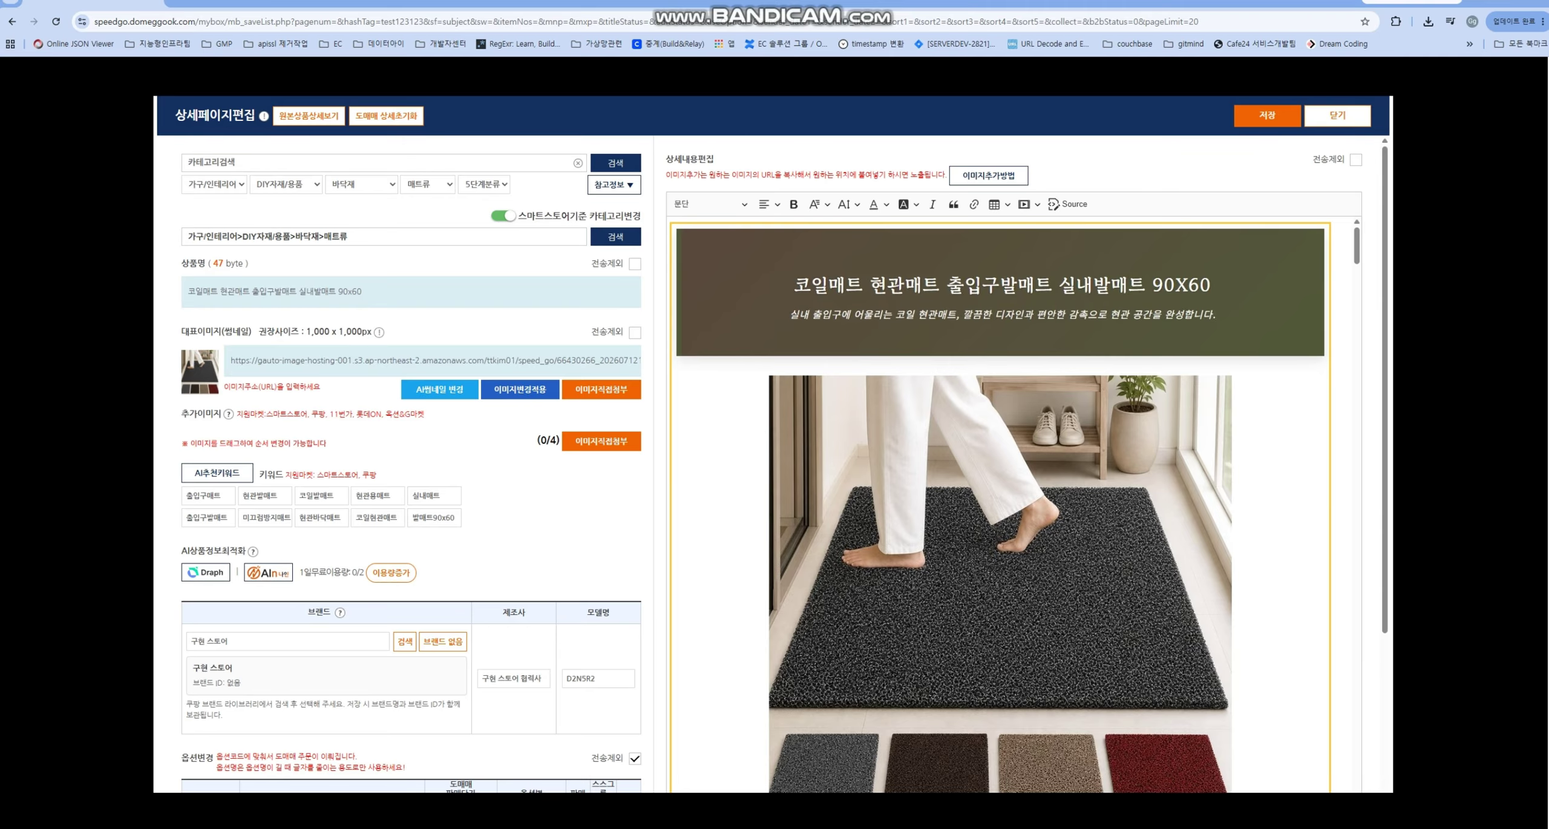
key(Escape)
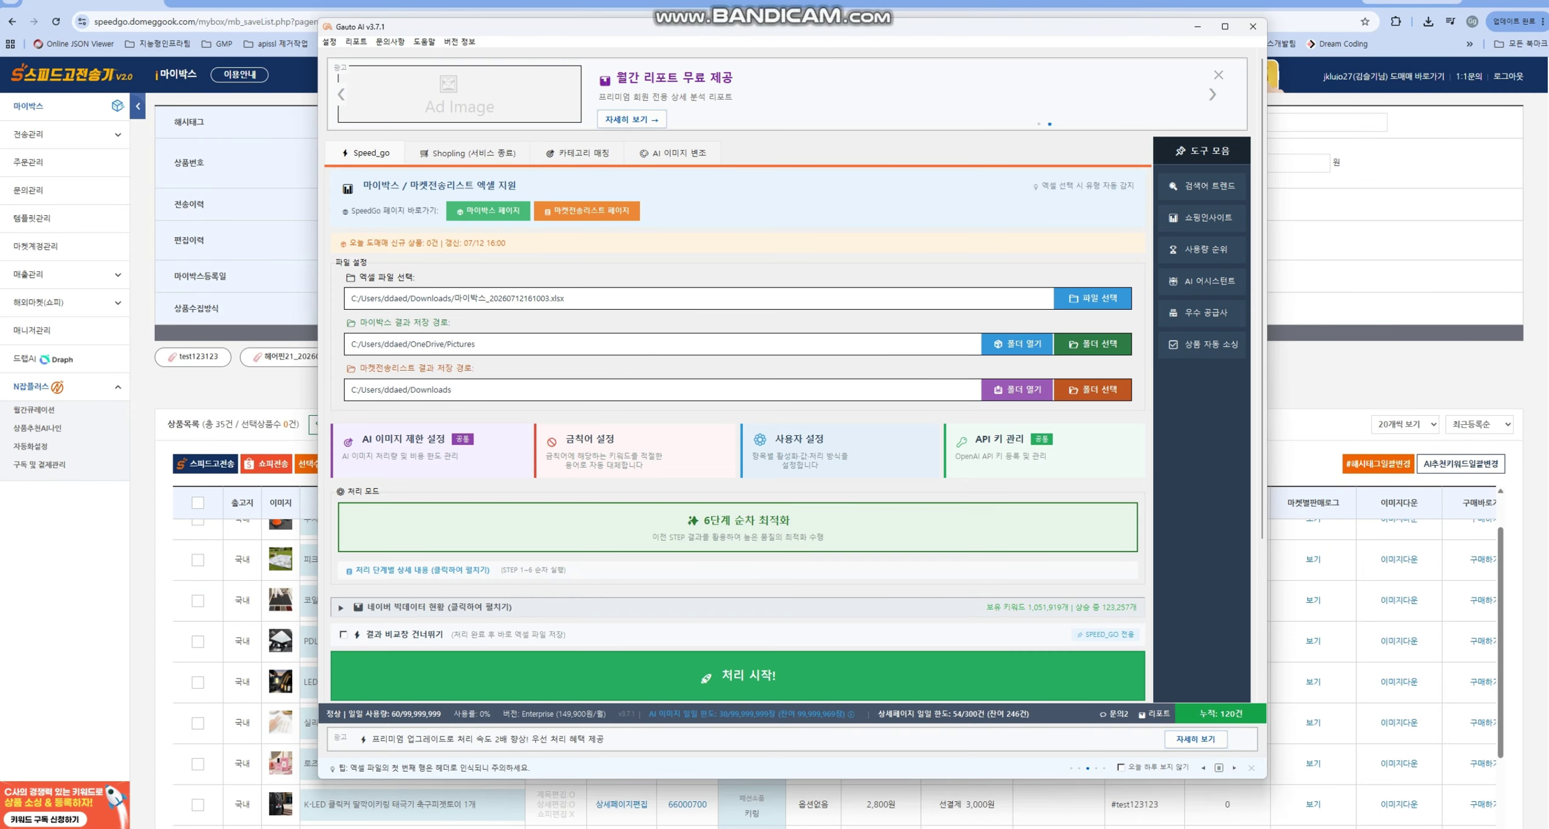
- Save the user and detail-page AI processing settings unchanged, then switch to ChatGPT
click(799, 439)
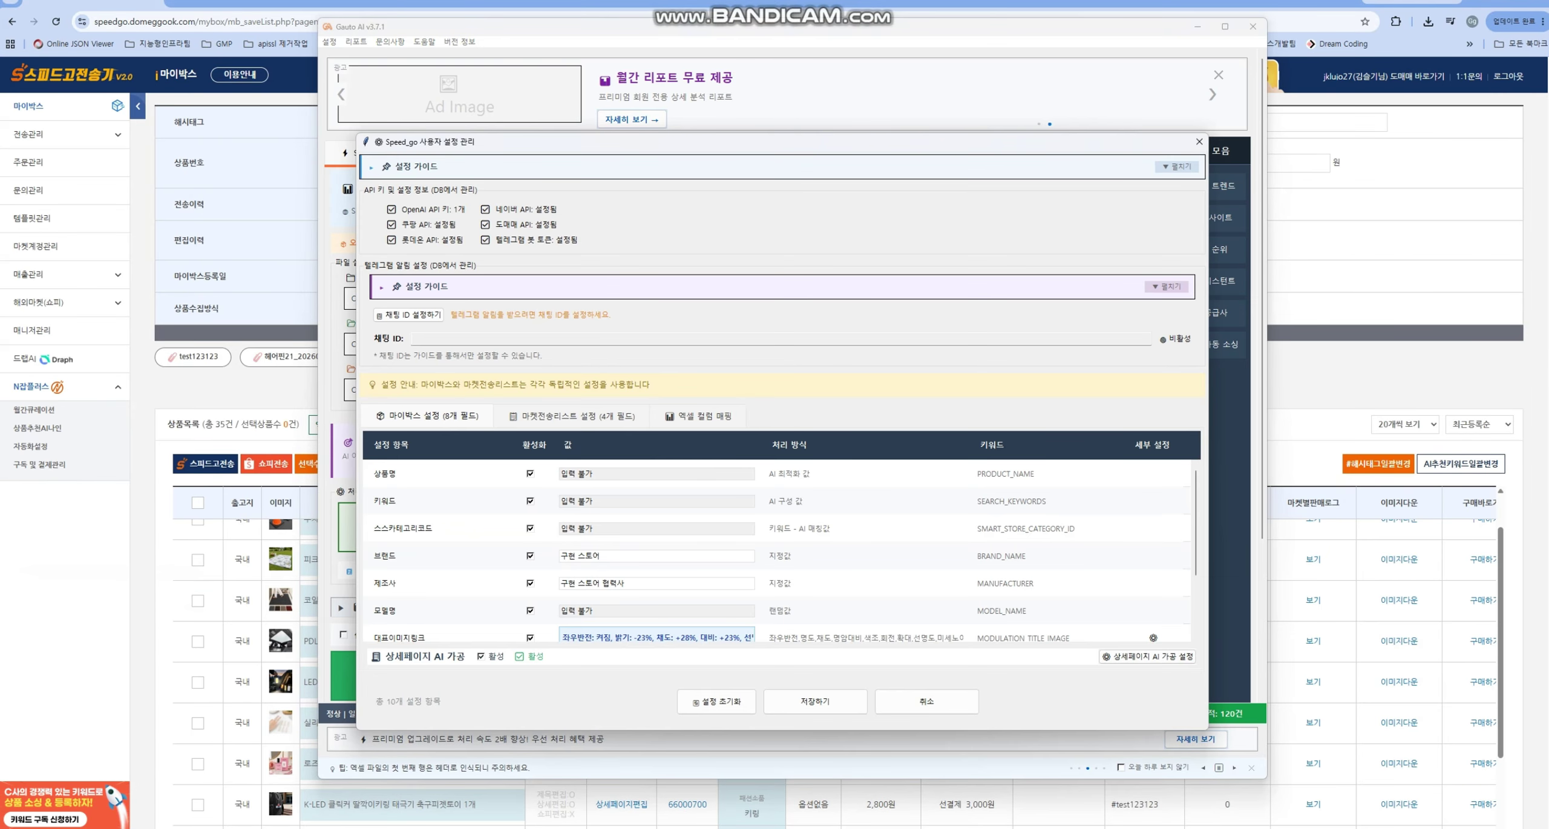
click(1147, 656)
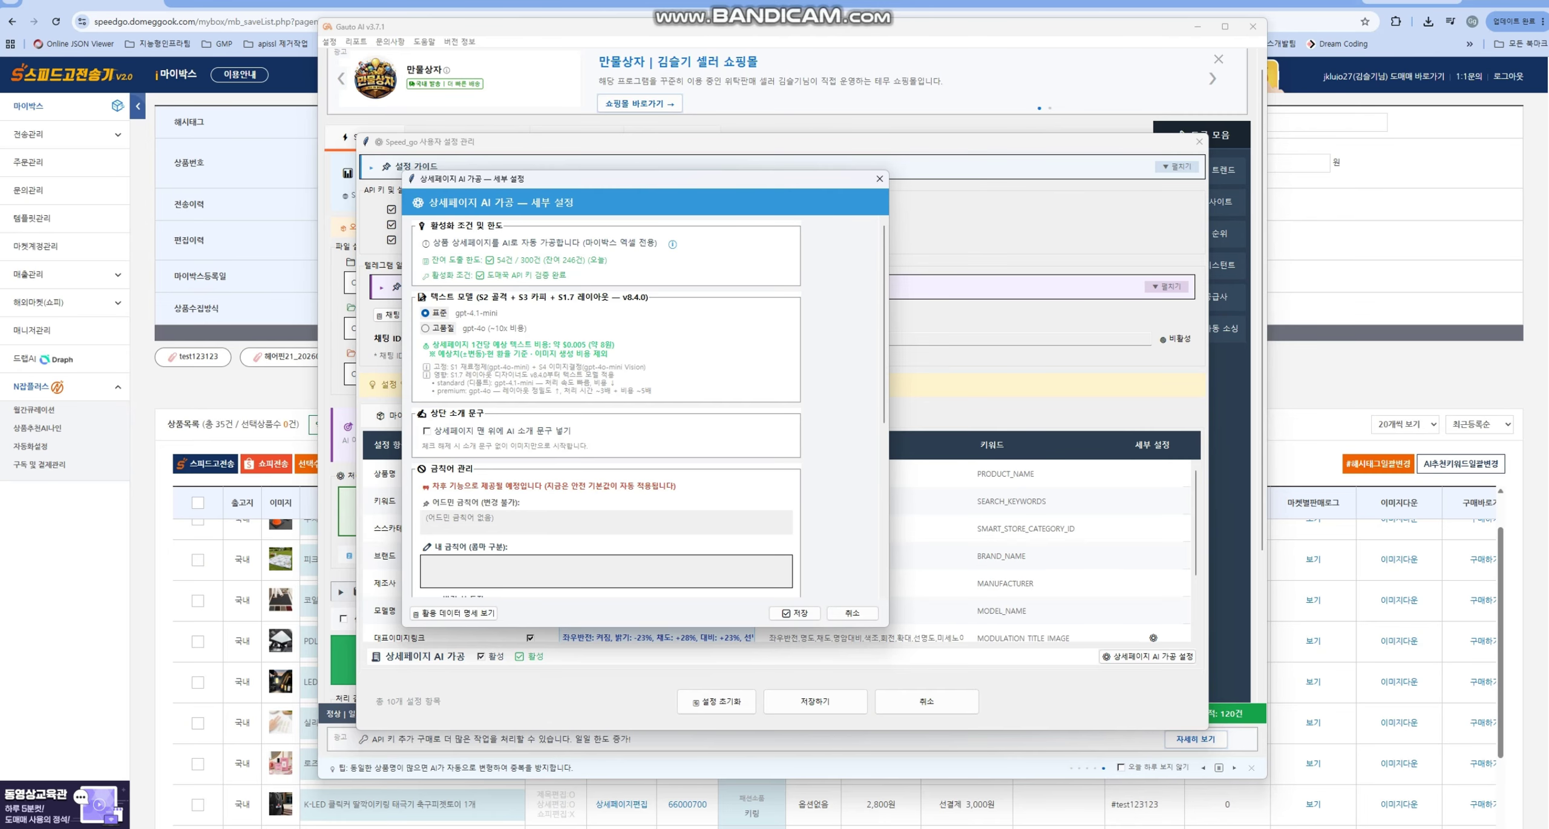
click(794, 613)
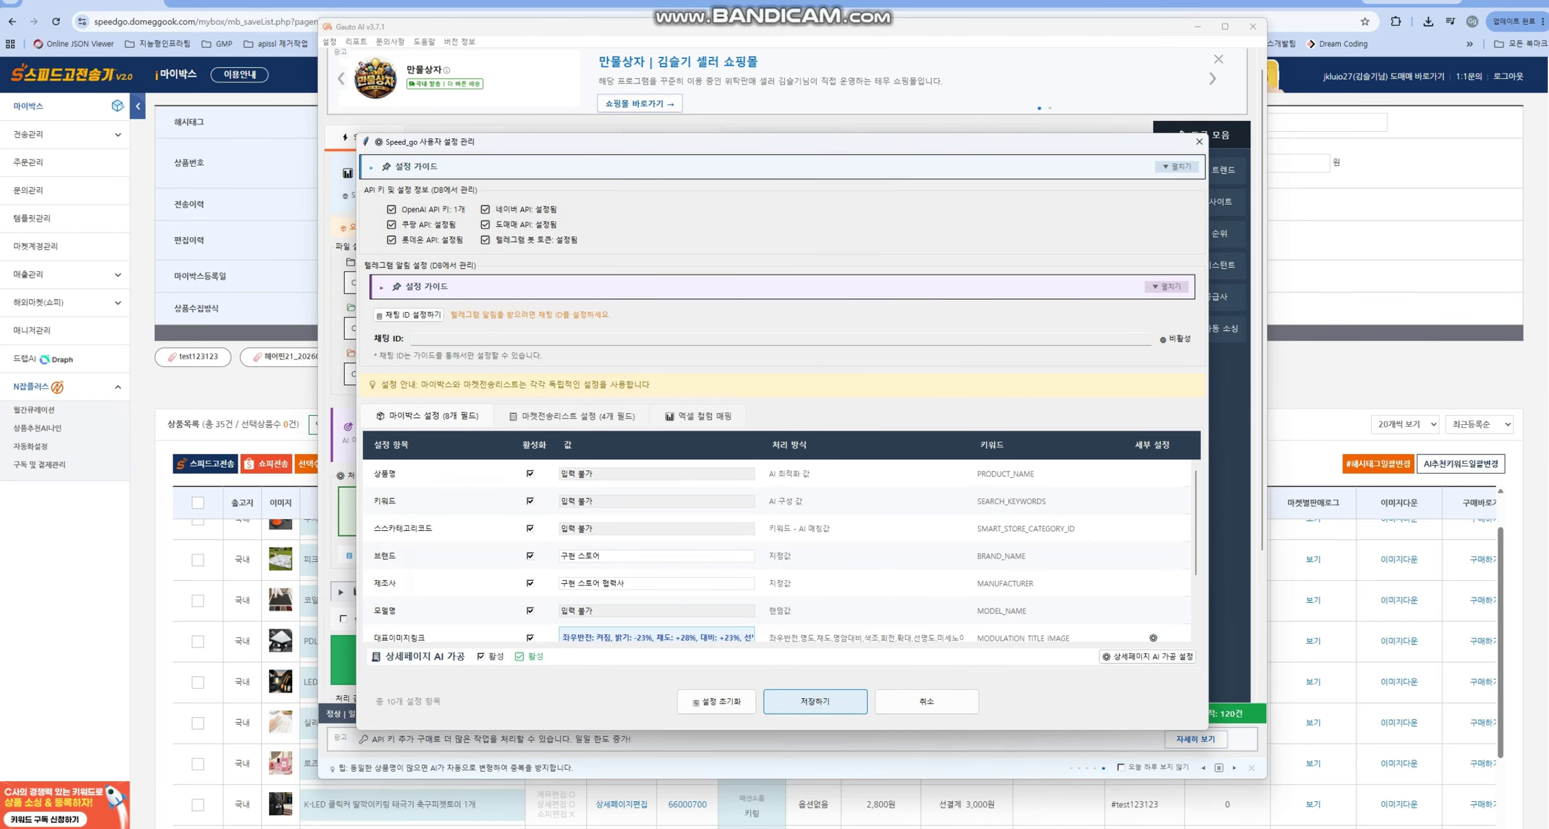
click(815, 701)
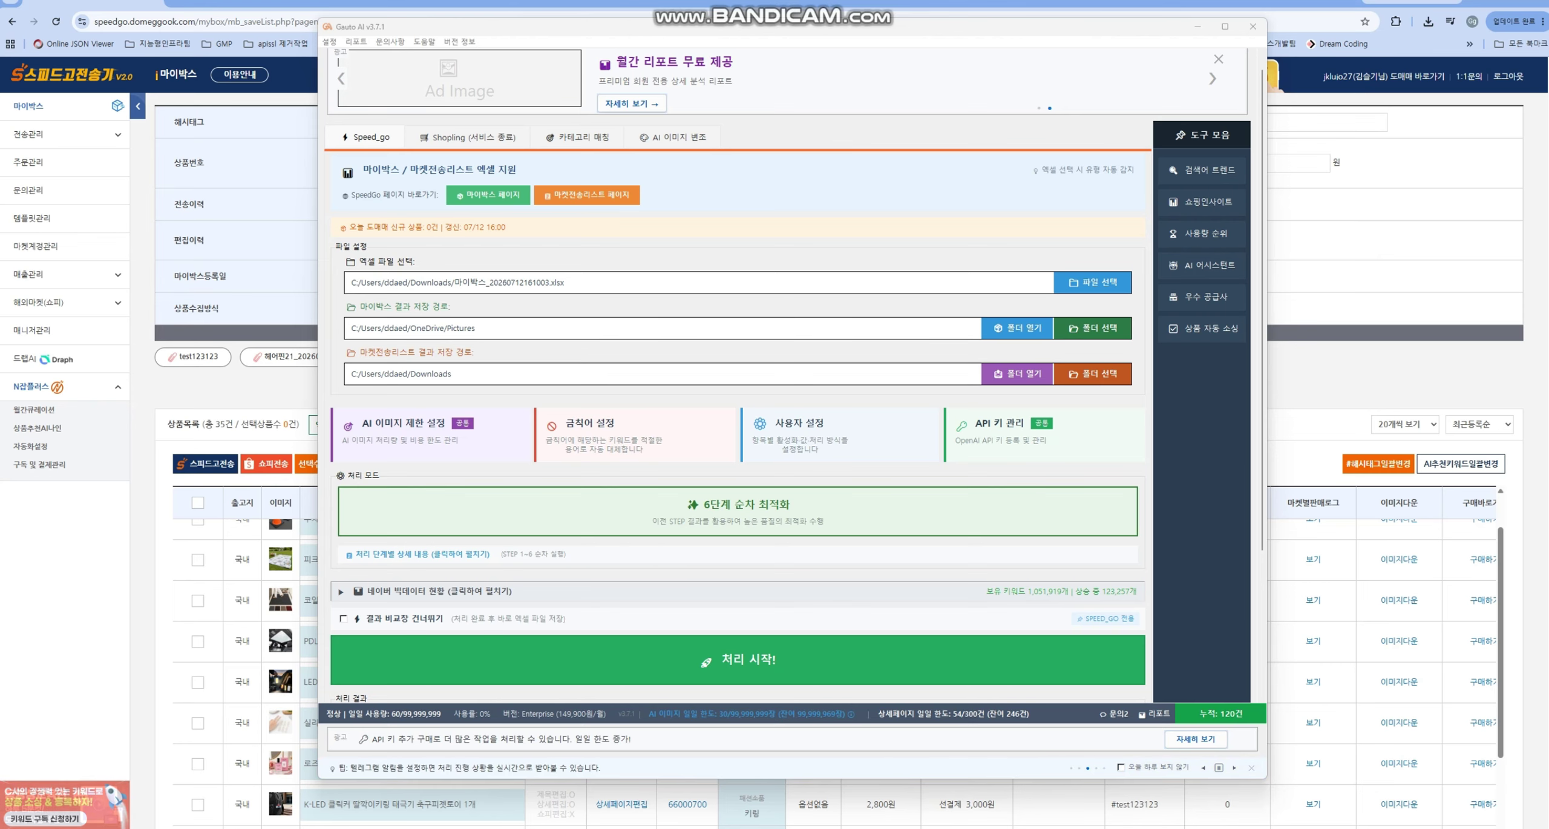
key(alt+Tab)
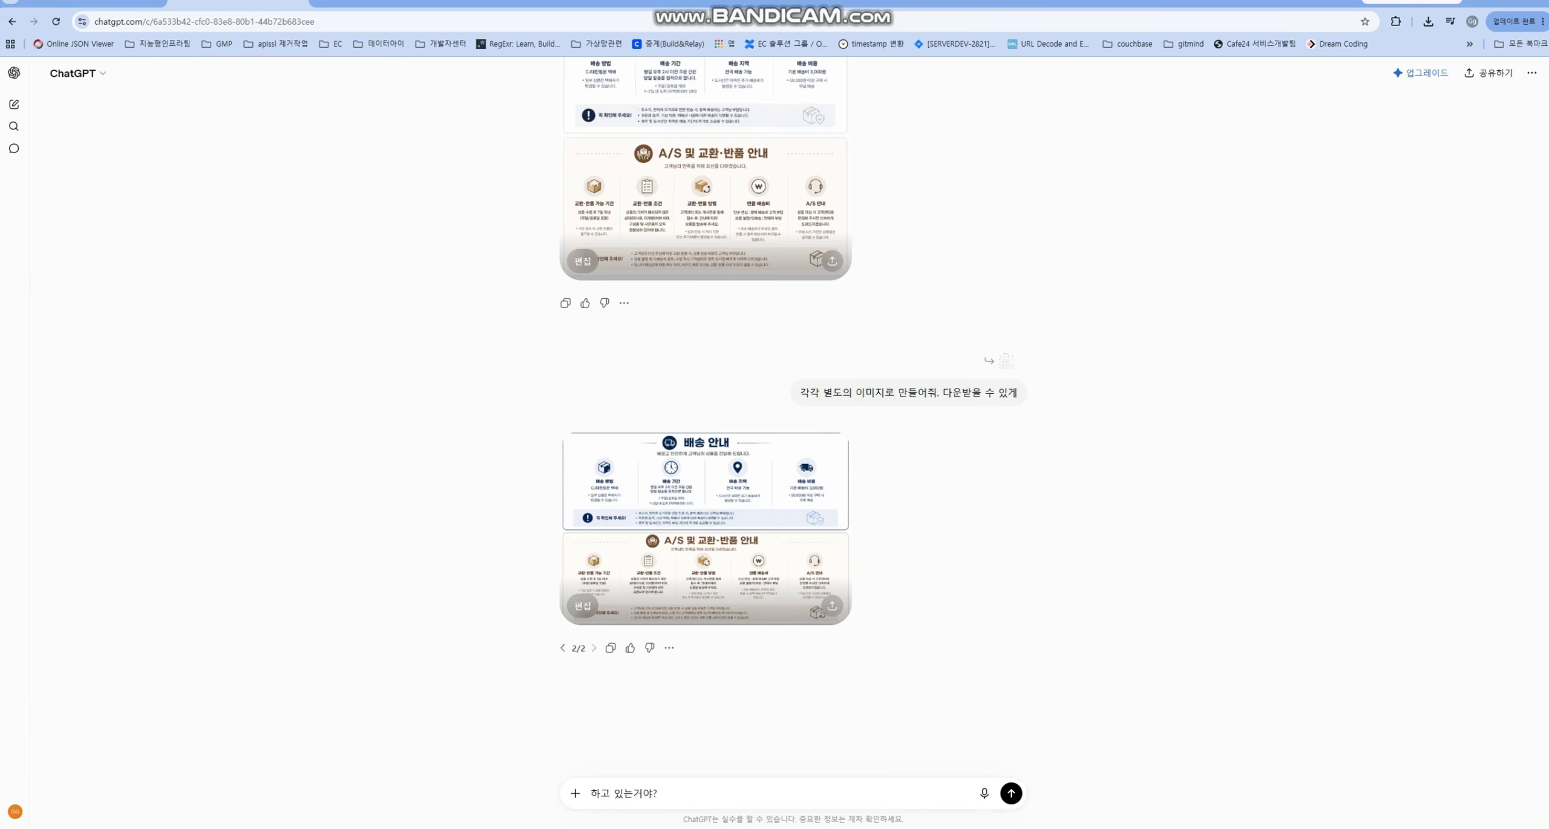
- Download ChatGPT's 배송 및 교환·반품 안내 image and return to Gauto AI
scroll(705, 387, up, 2)
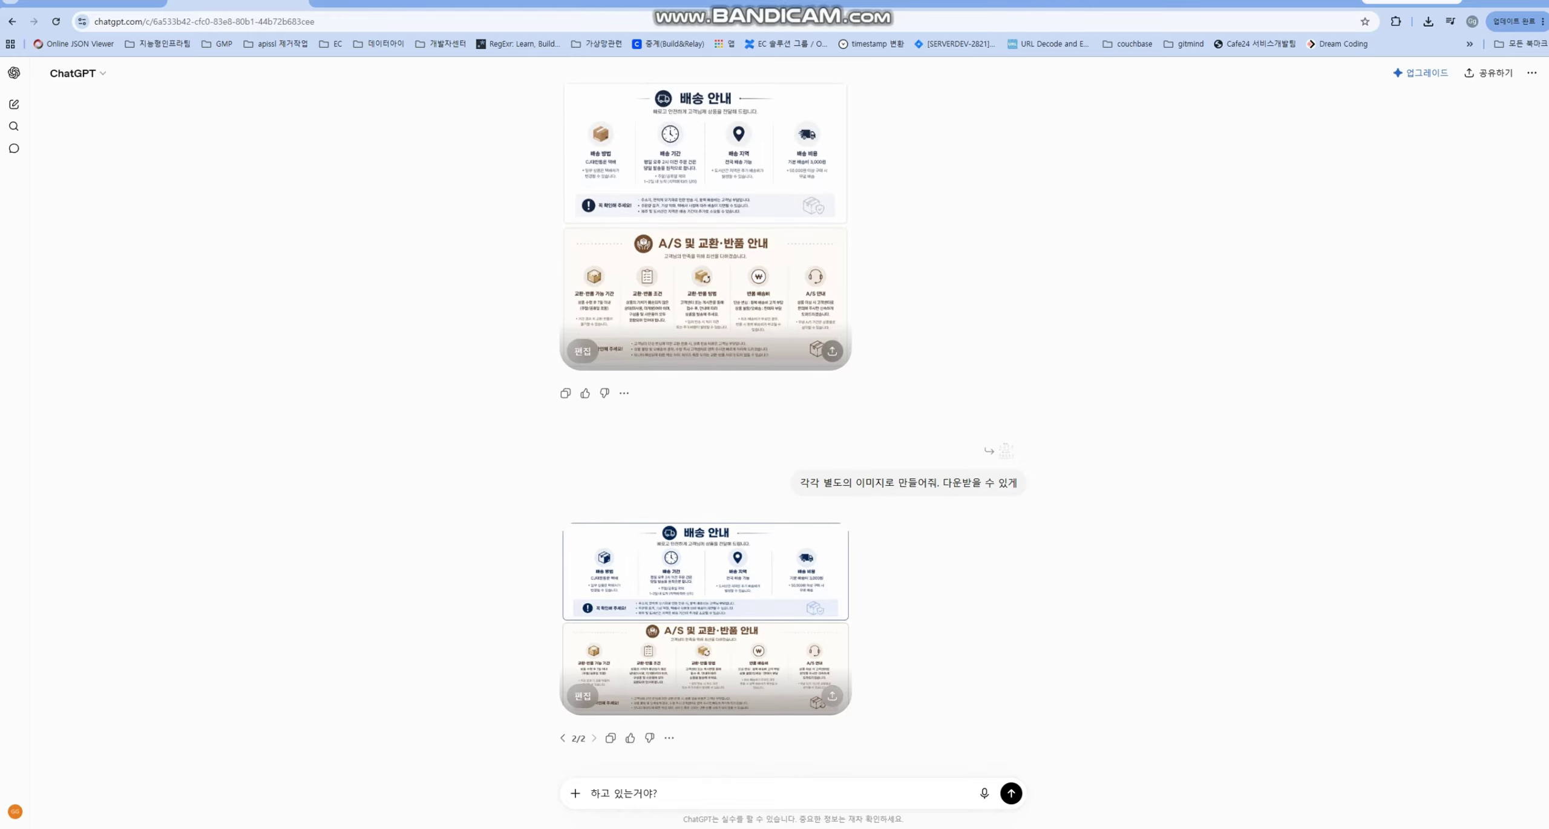
click(832, 350)
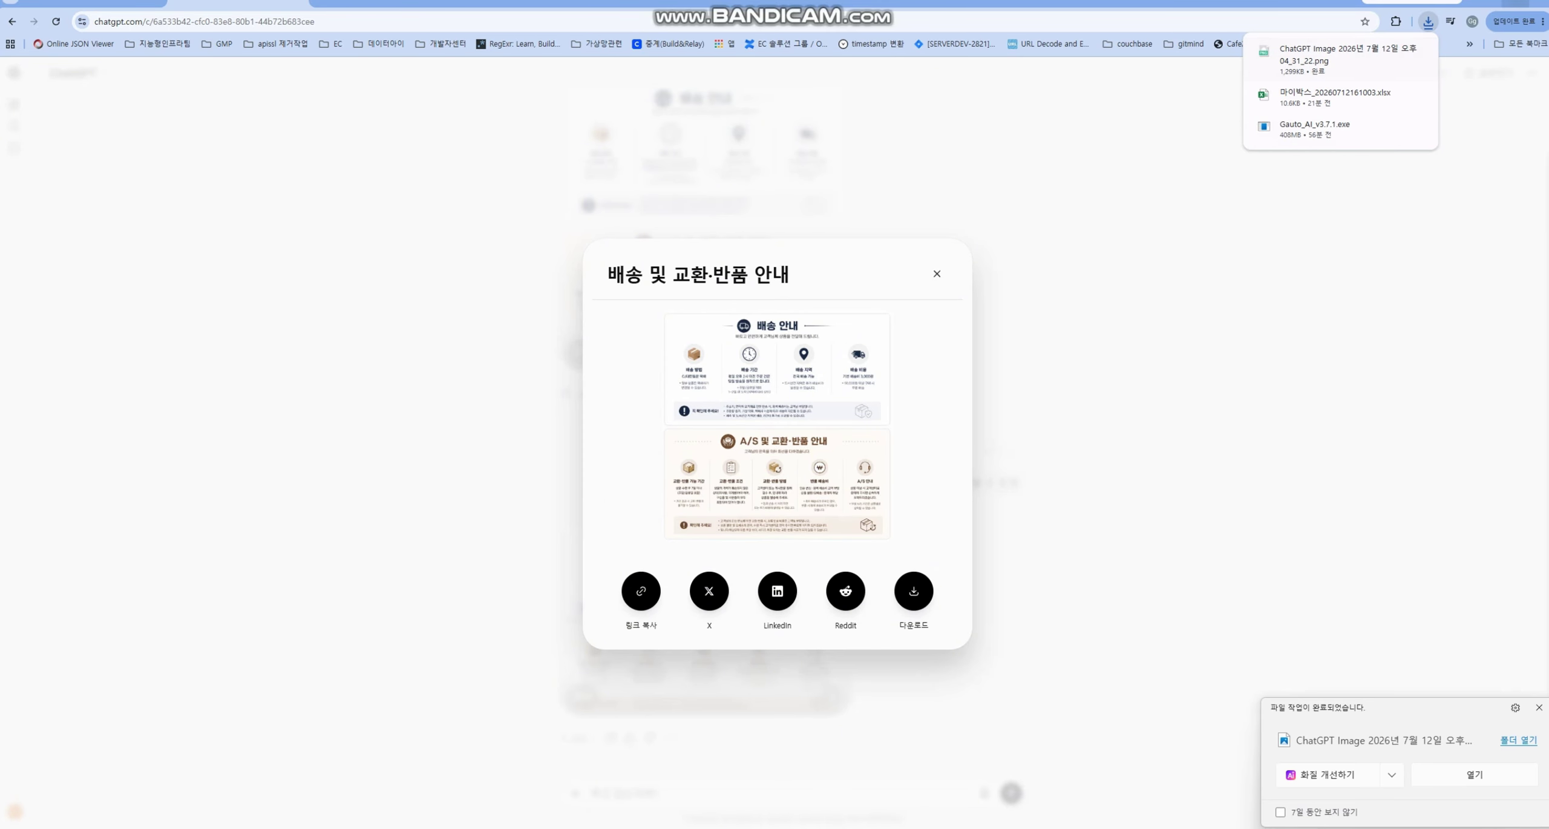
key(alt+Tab)
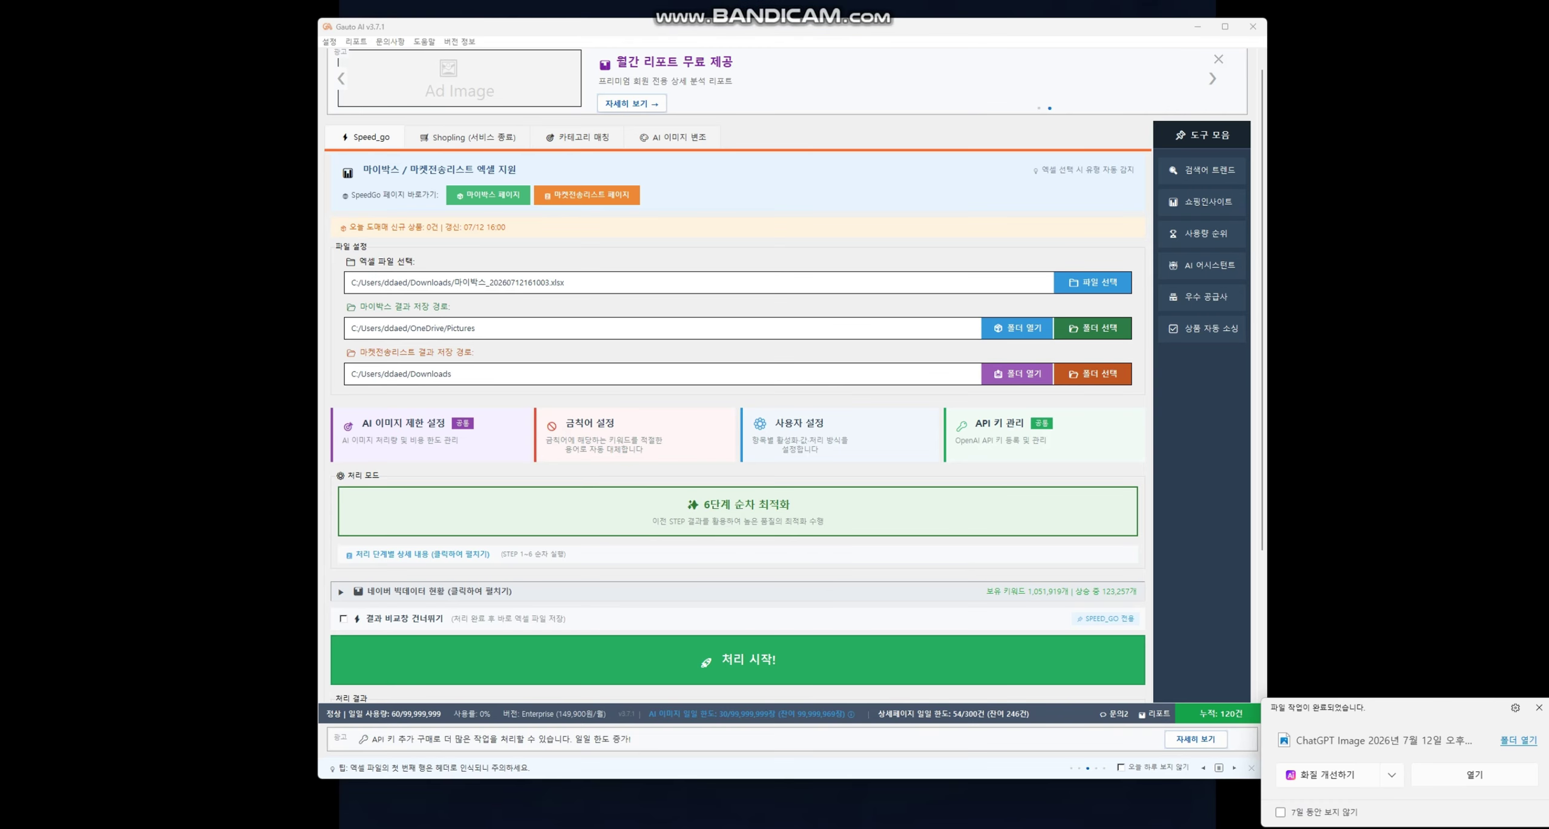
- In 상세페이지 AI 가공 설정, browse for a 배송 이미지 file under 운영 정보 사용자 업로드
click(799, 427)
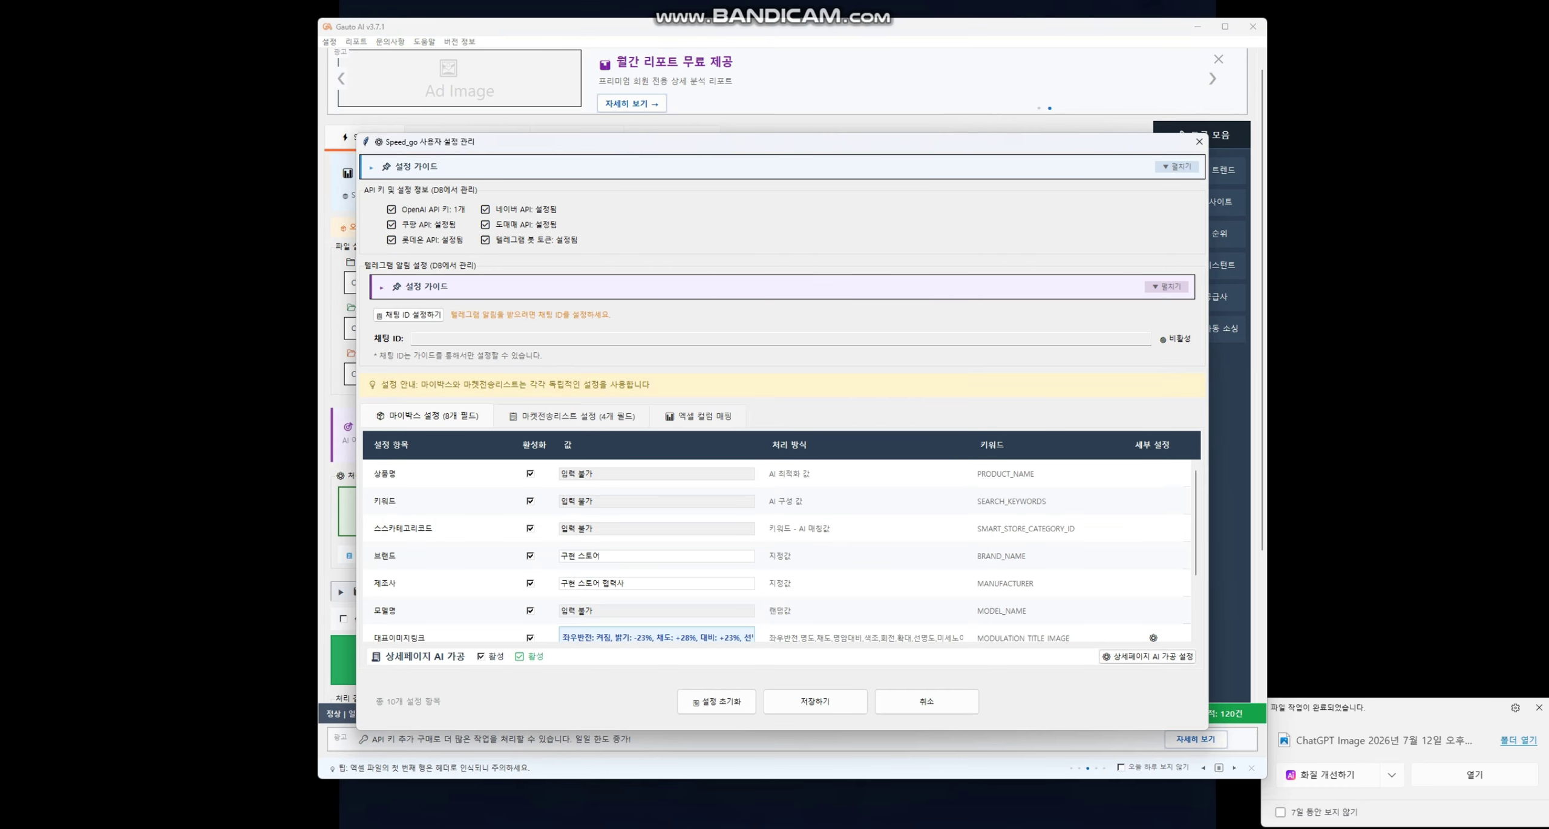
click(1147, 656)
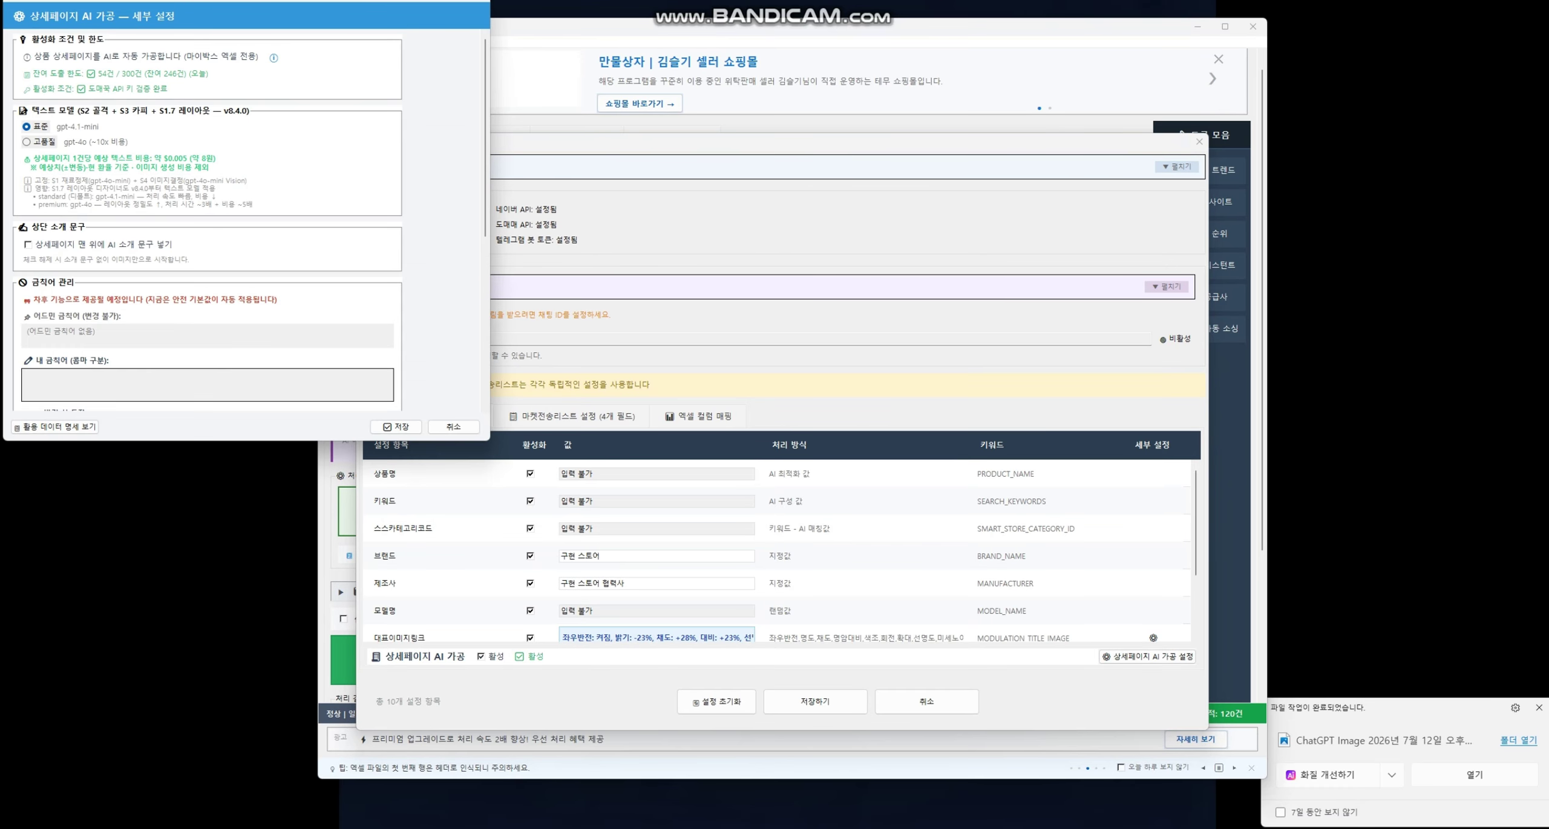
drag(228, 0, 894, 209)
scroll(895, 424, down, 8)
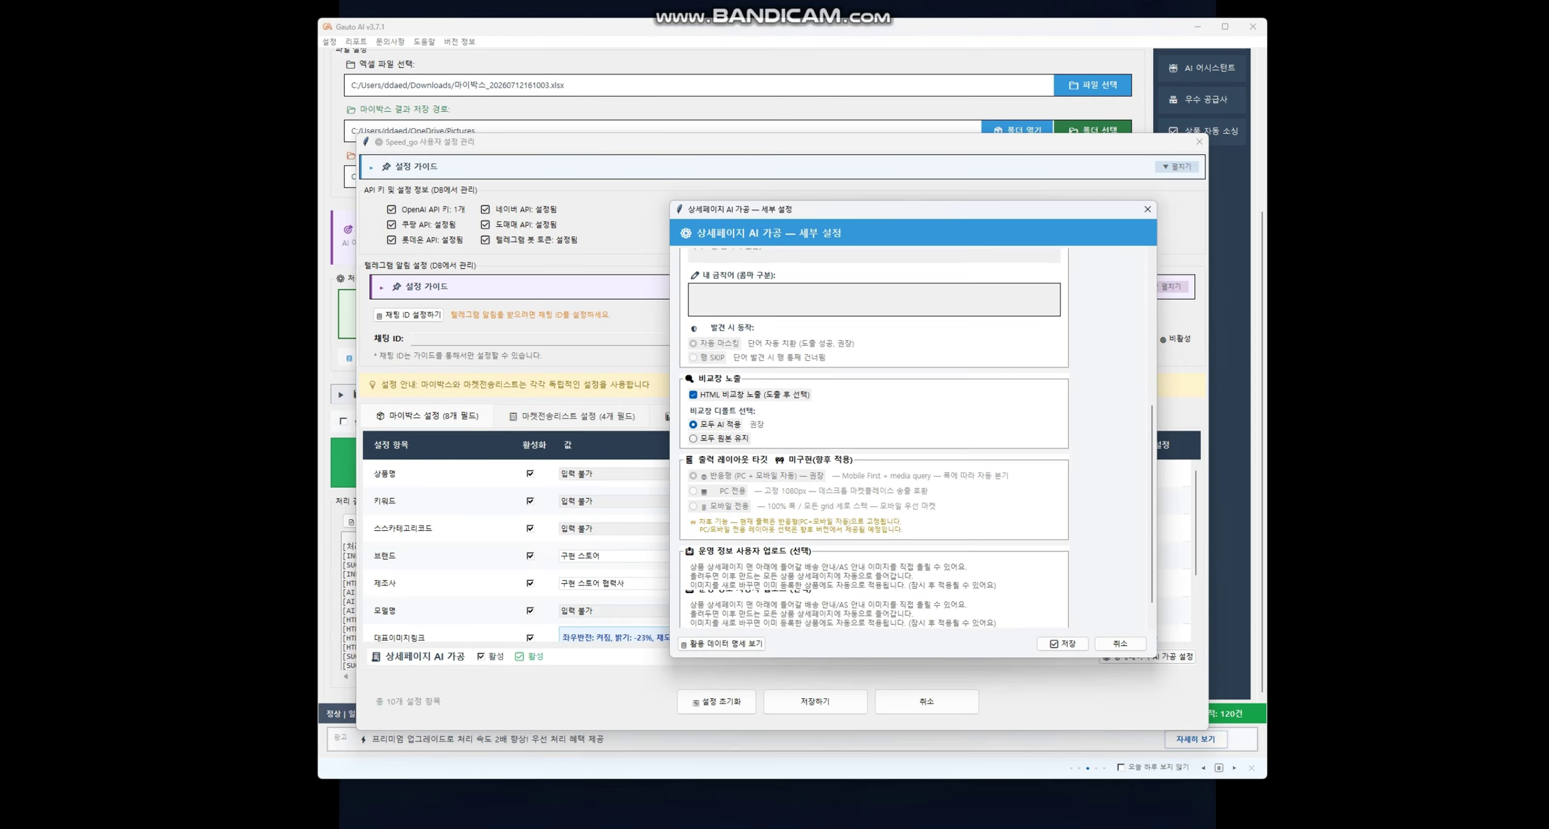
scroll(1029, 581, down, 1)
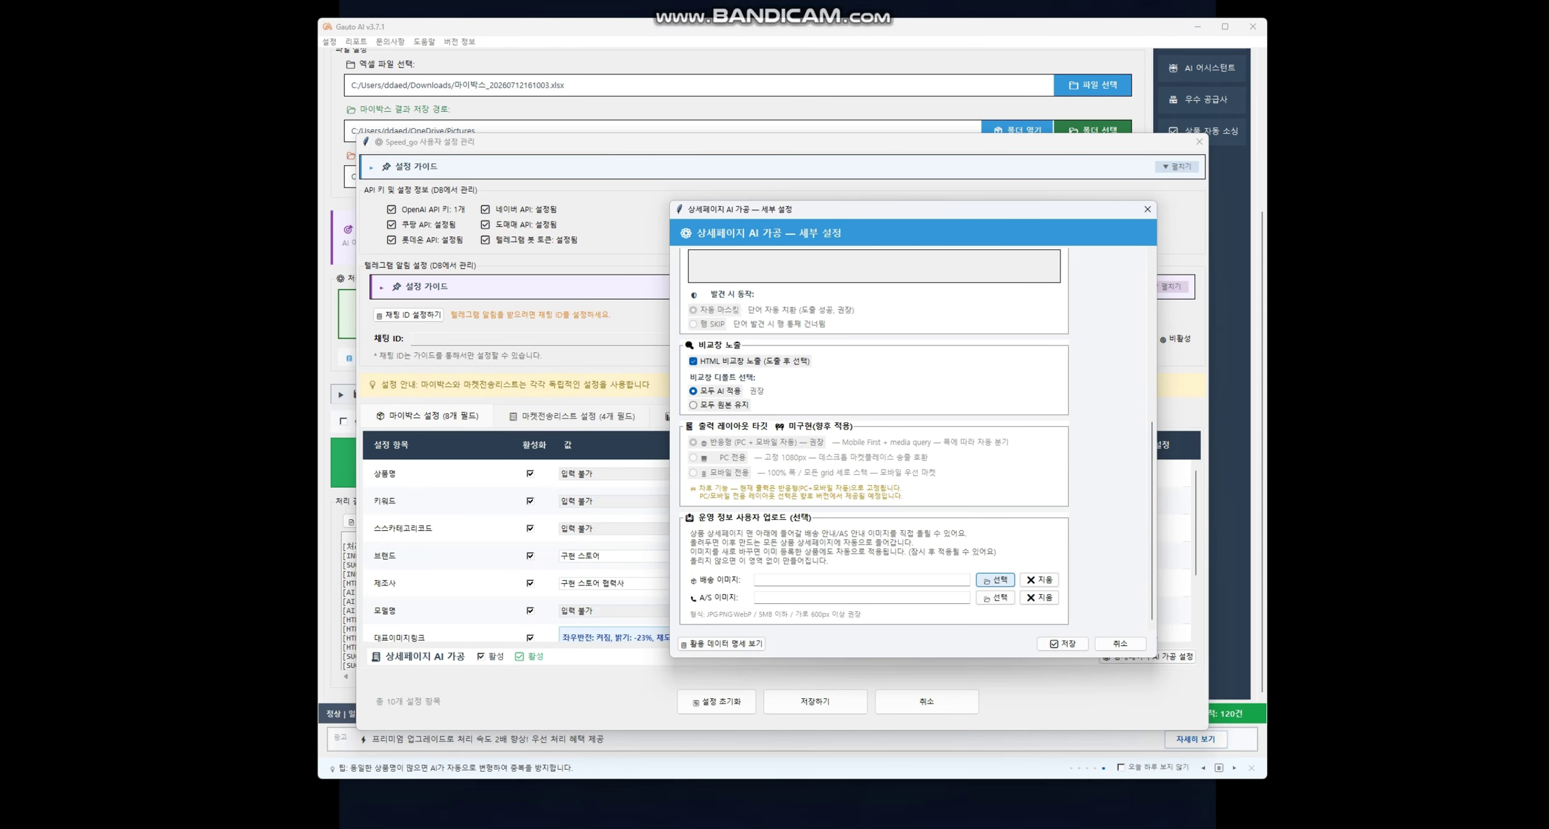
click(995, 579)
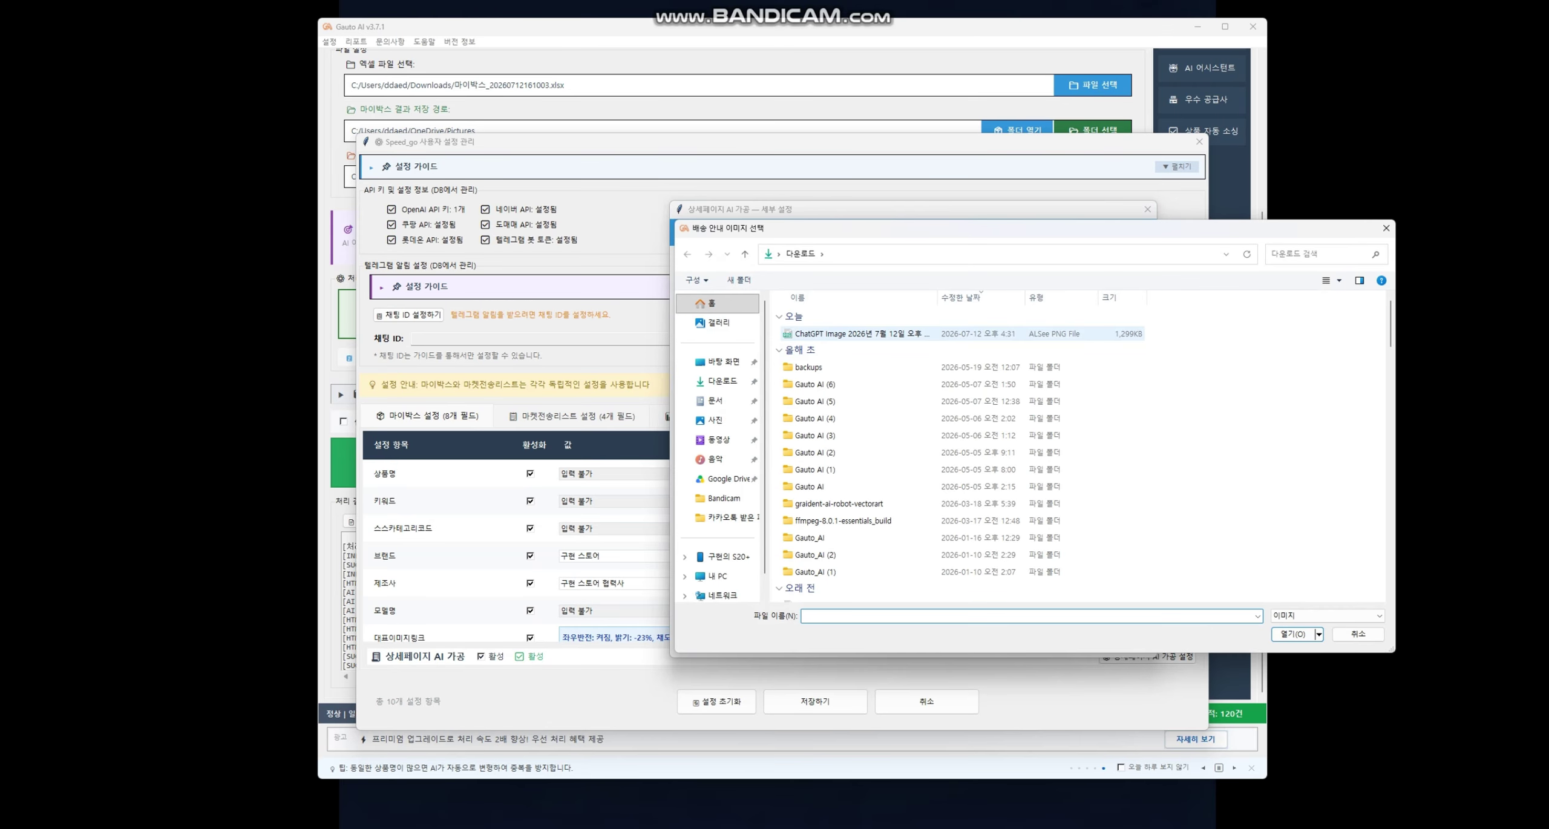
drag(834, 236, 794, 655)
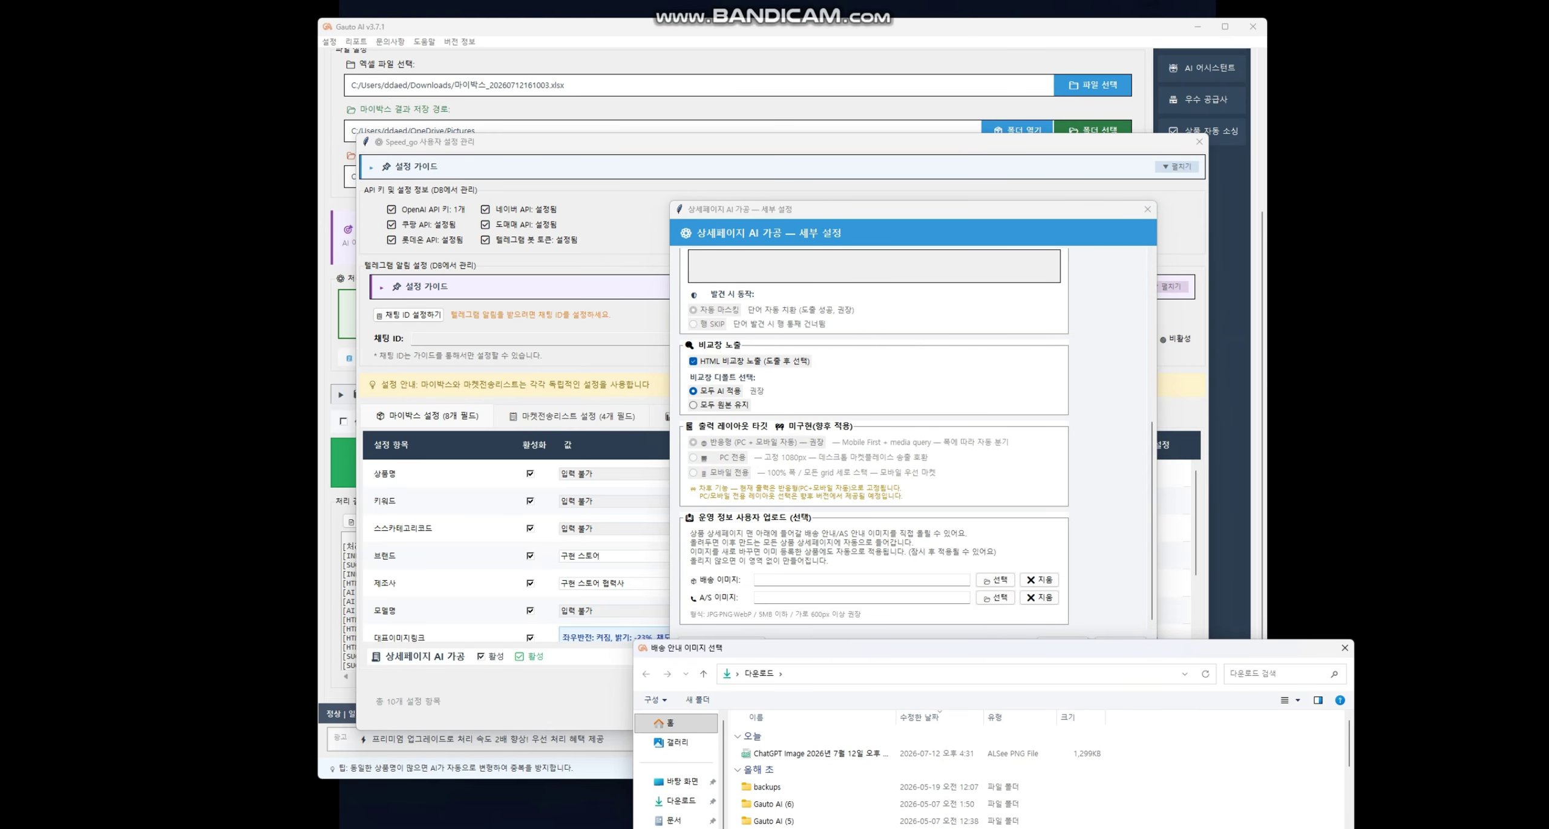
drag(794, 649, 751, 194)
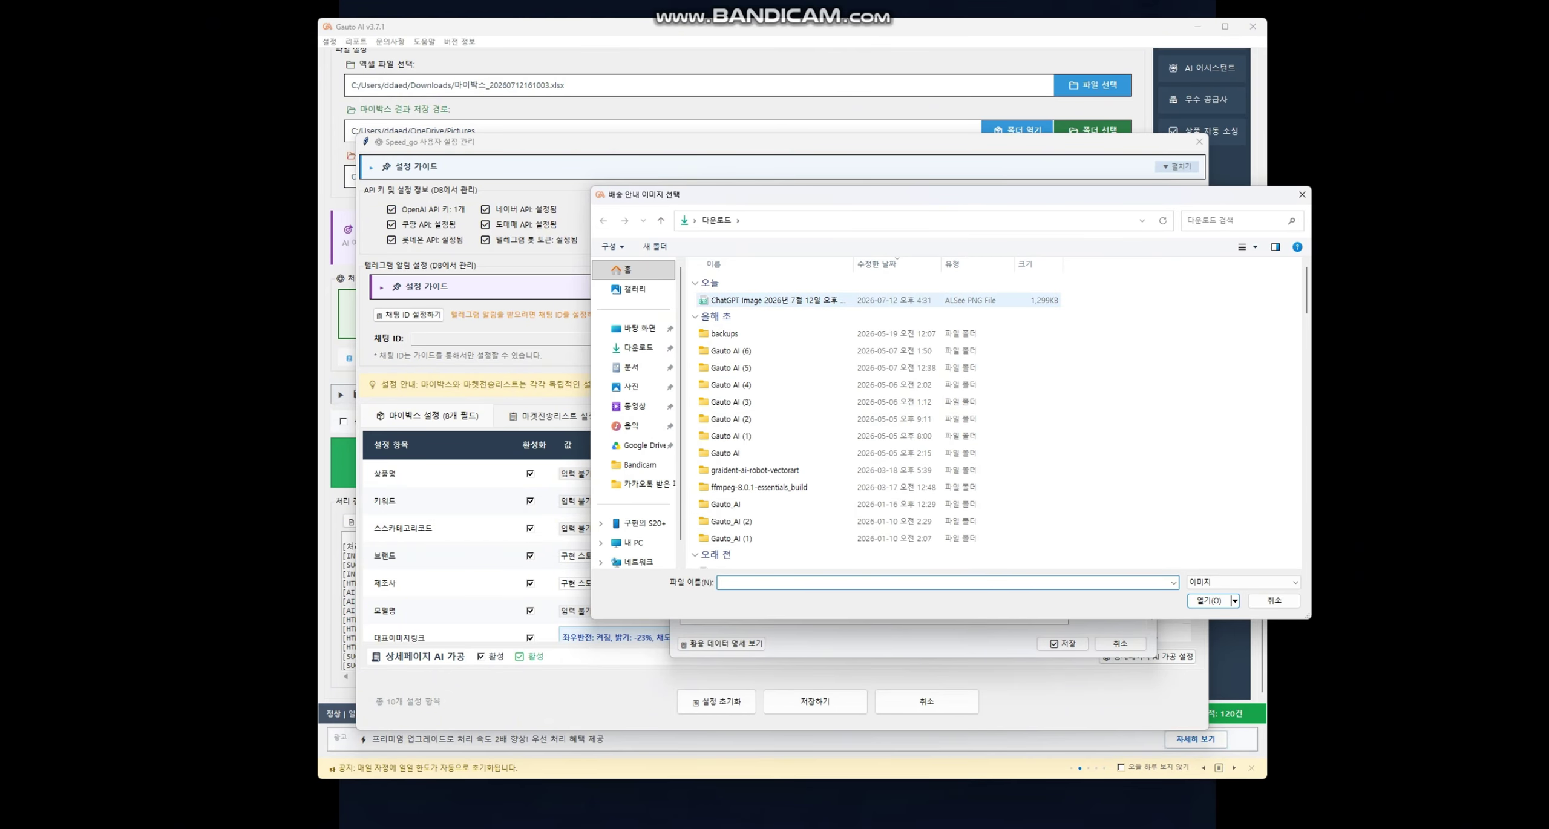
drag(750, 194, 992, 399)
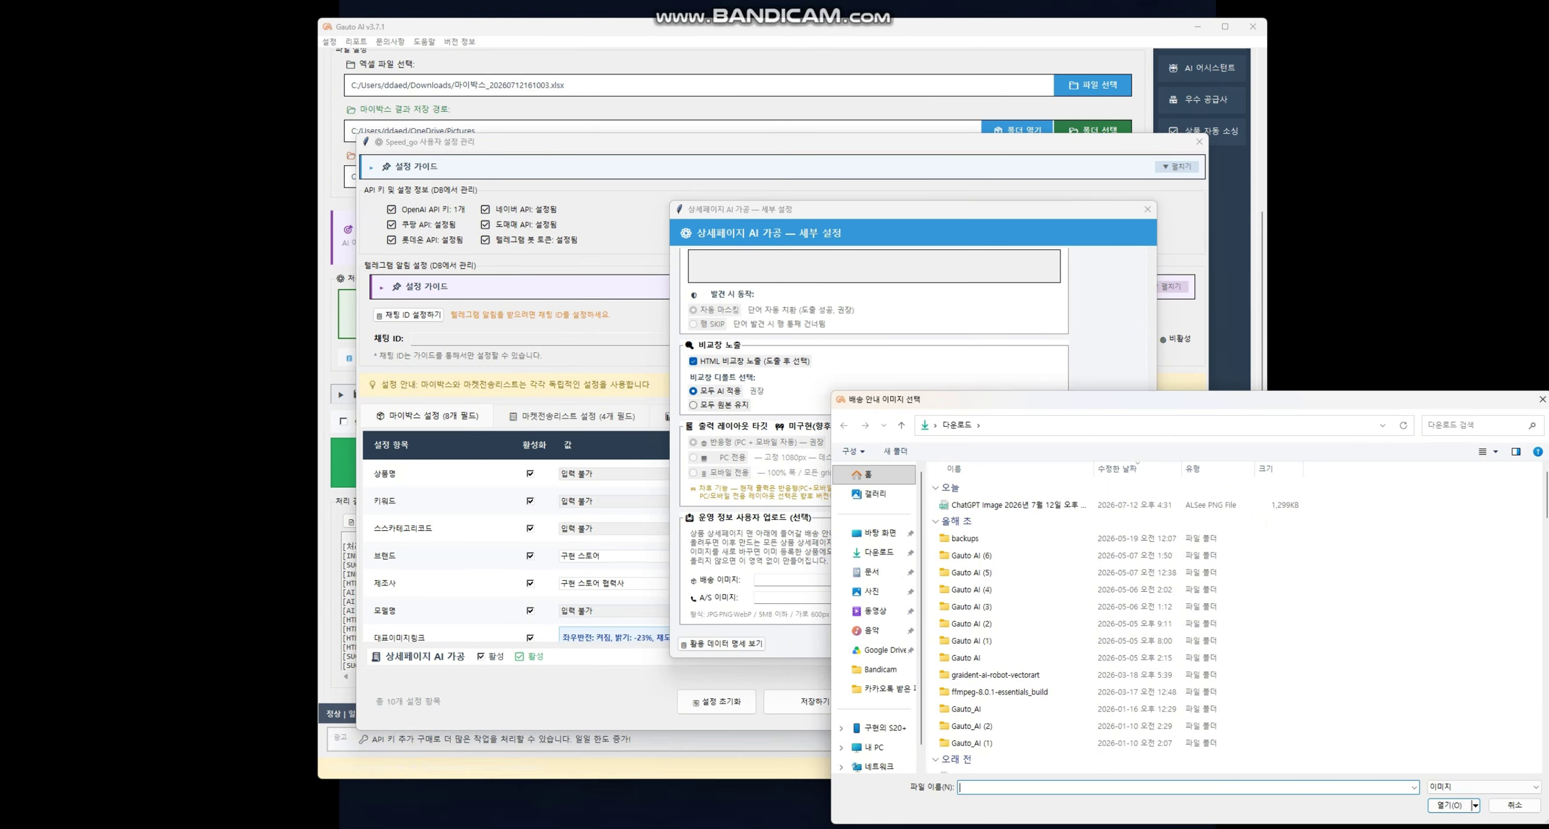
drag(884, 402, 609, 272)
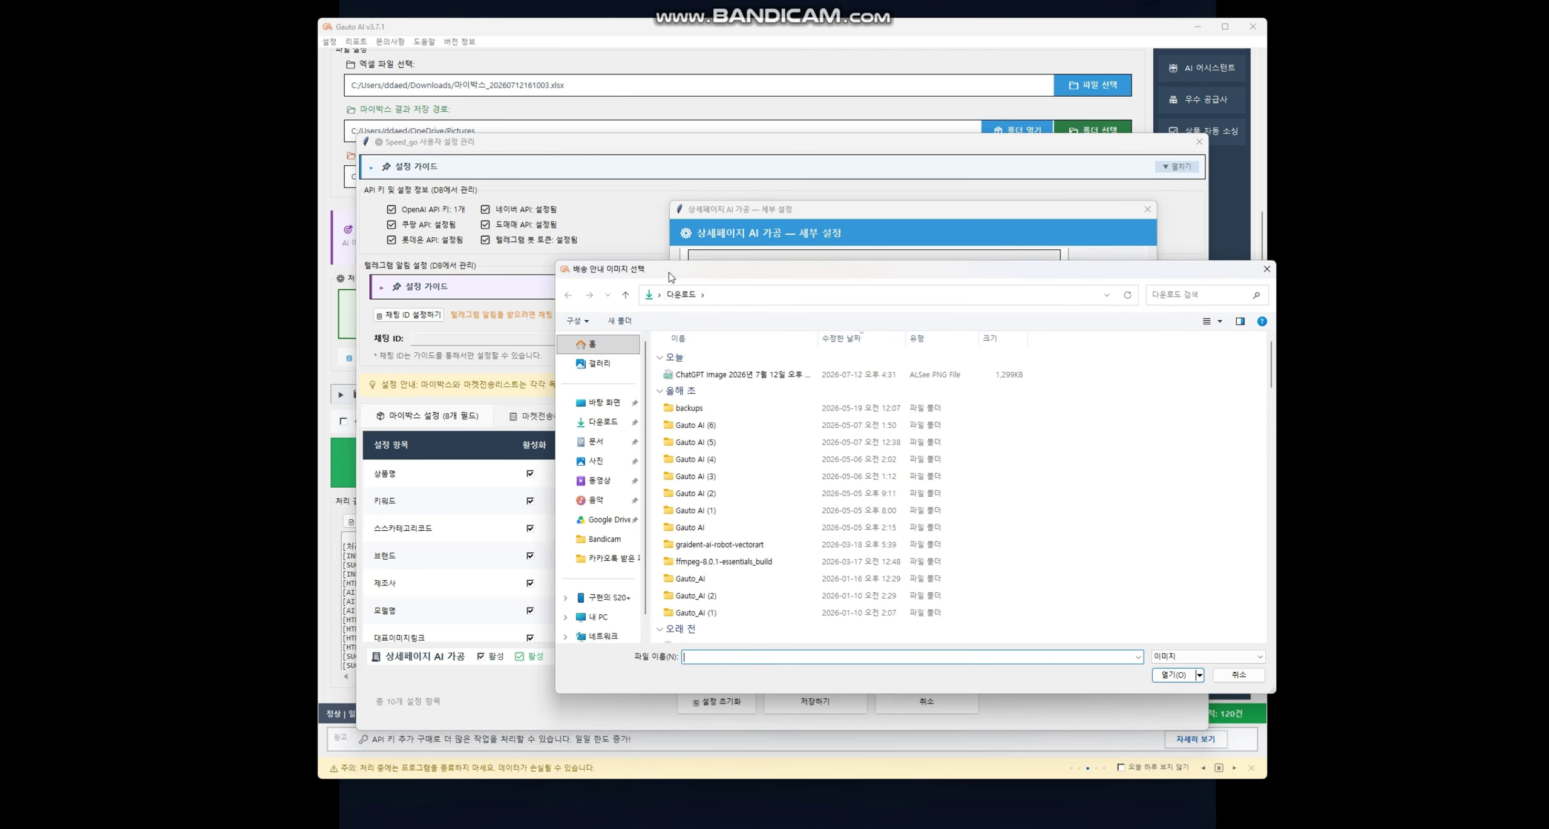
- Set the downloaded ChatGPT PNG as the 배송 이미지, save, and recheck the settings
double_click(756, 375)
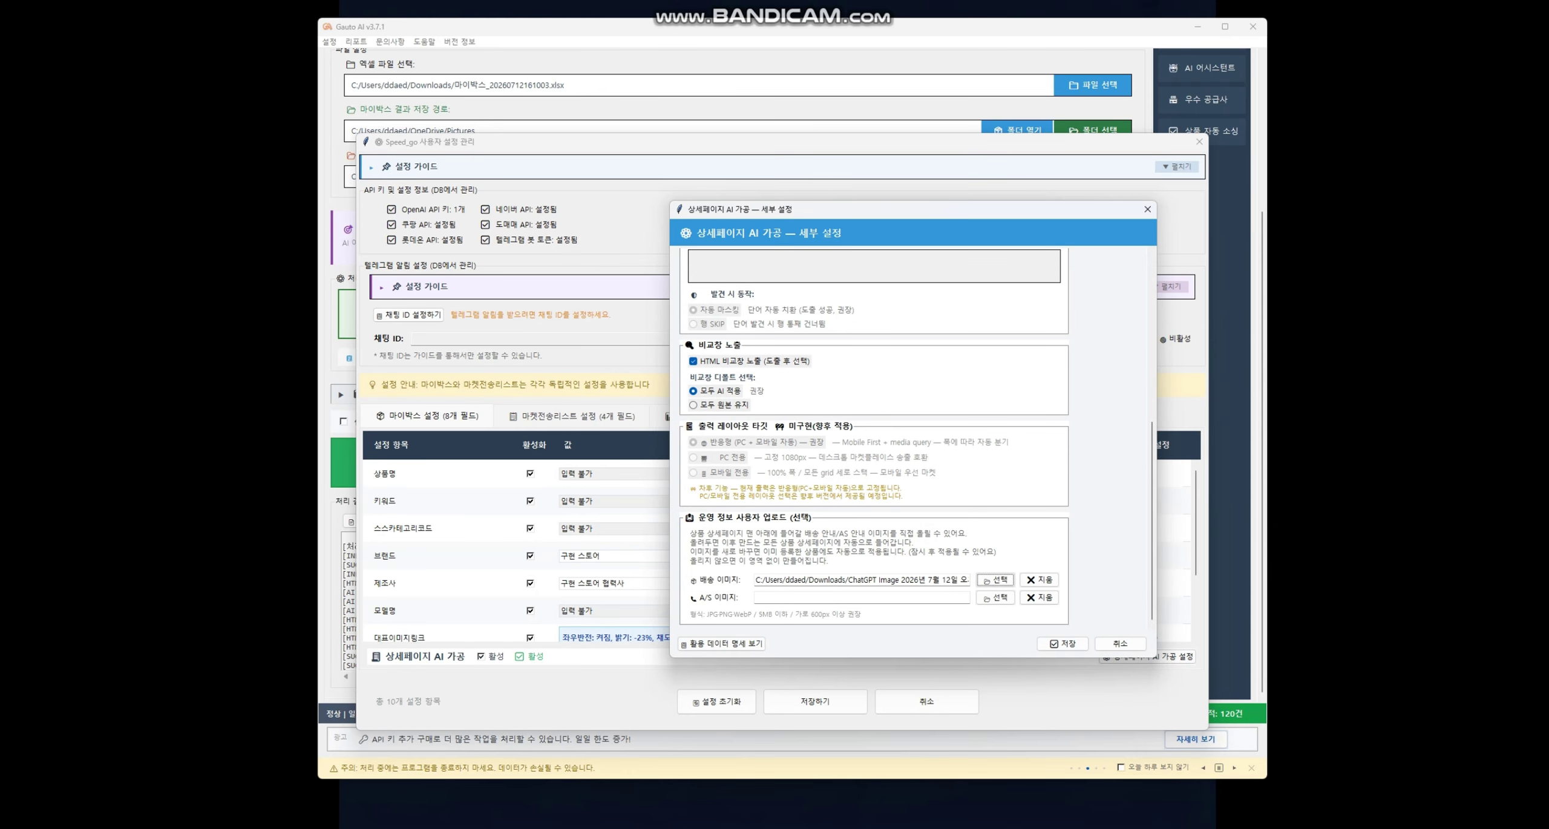
click(1063, 643)
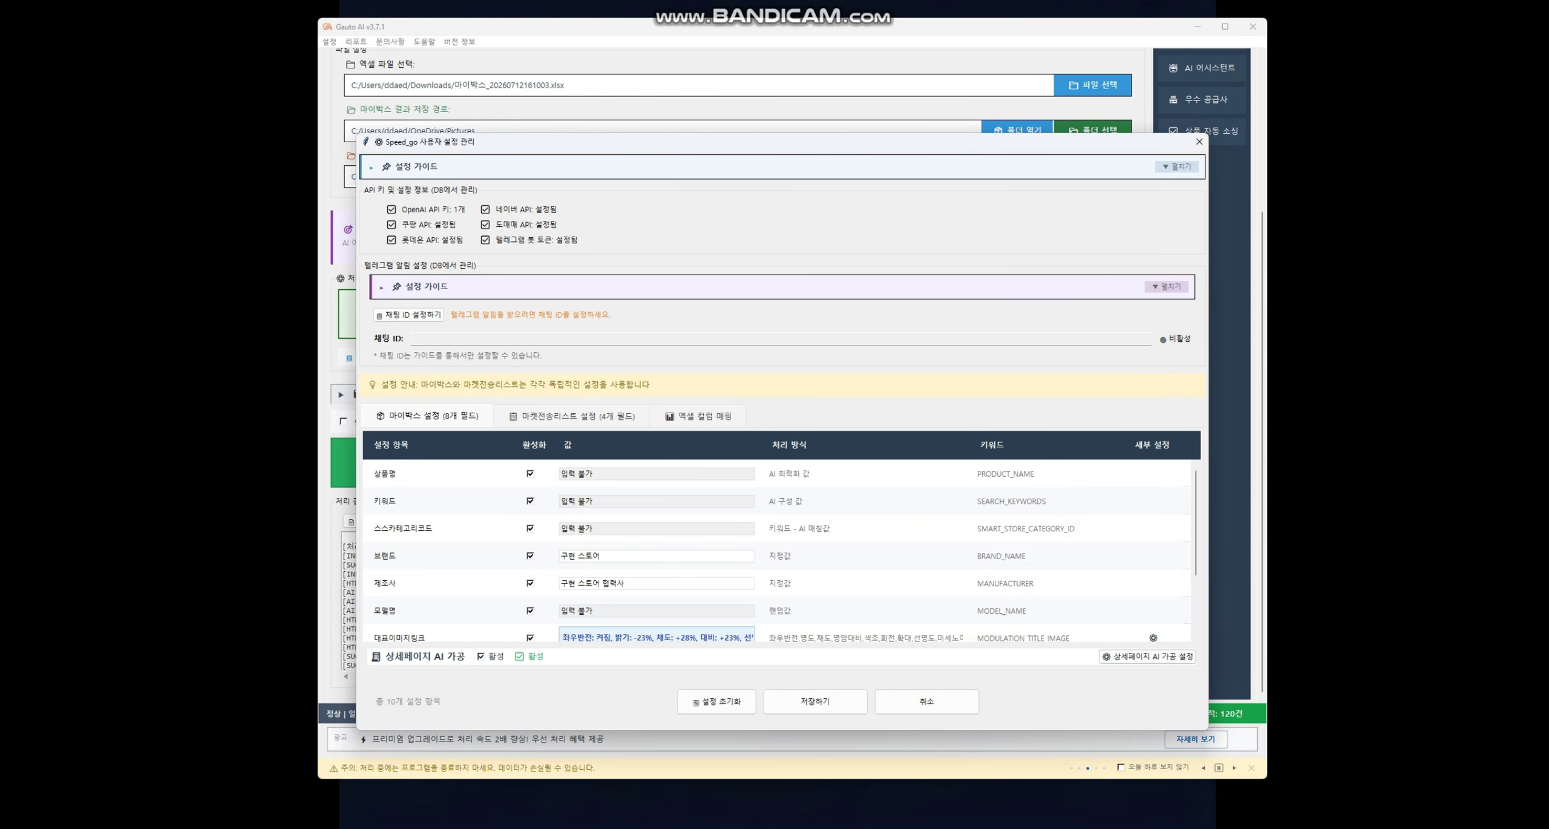
click(1146, 656)
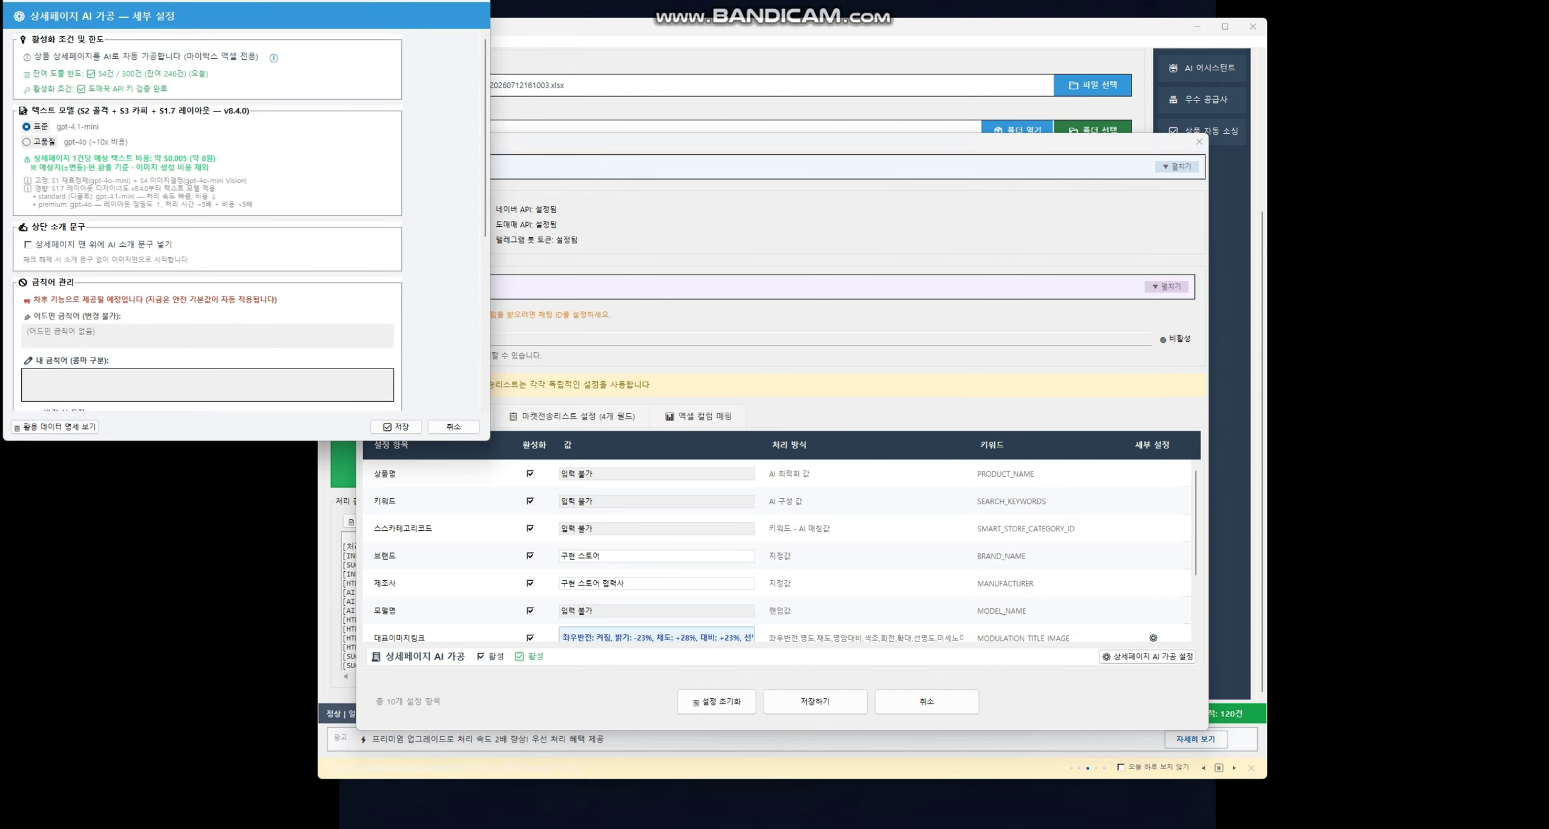
scroll(208, 221, down, 1)
scroll(208, 221, down, 5)
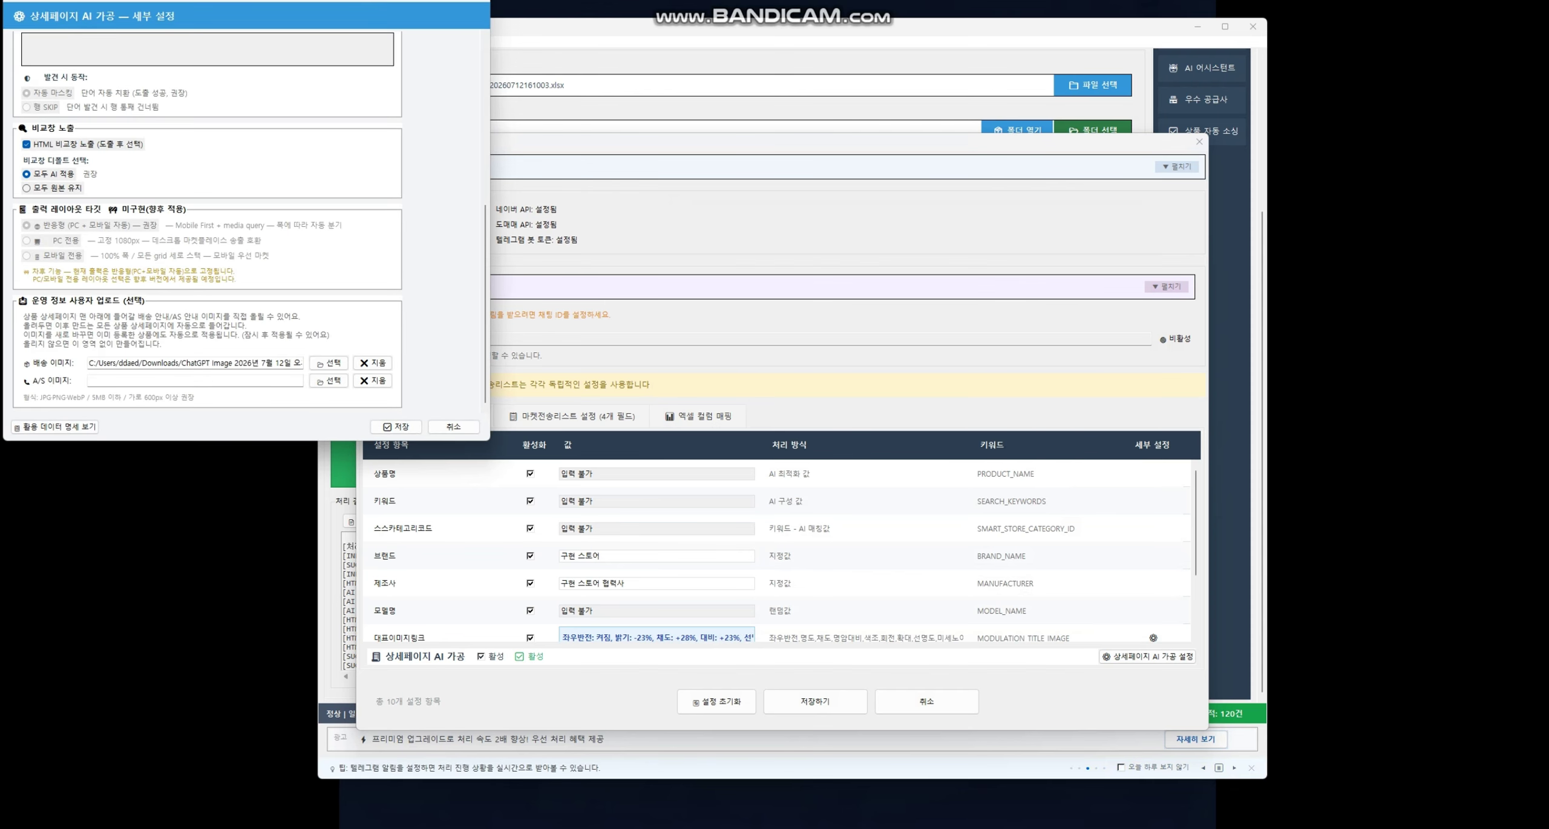
click(396, 427)
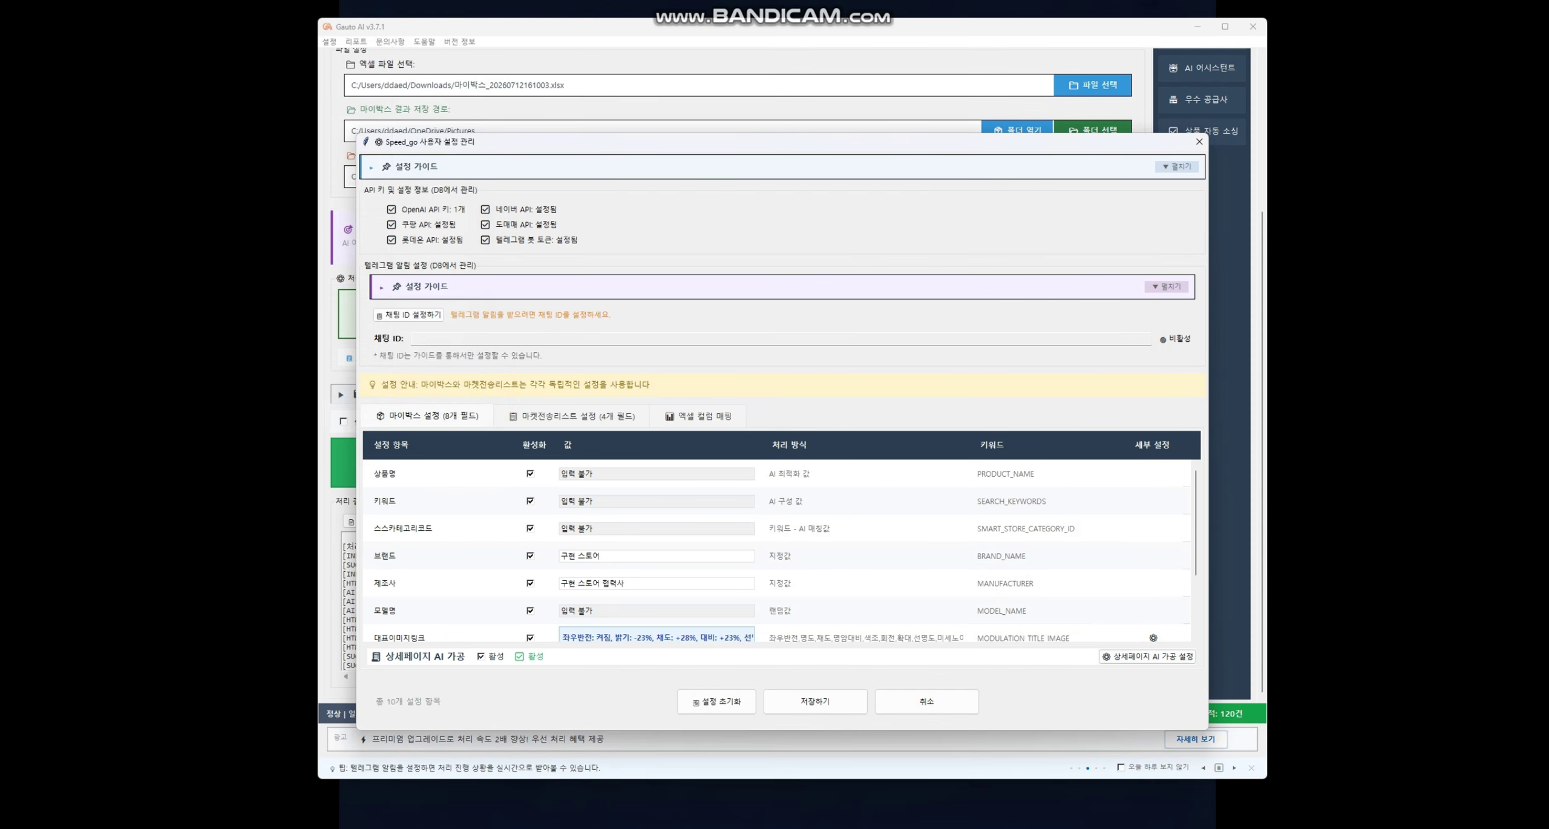
- Save the user settings, then reopen them and close without changes
click(815, 700)
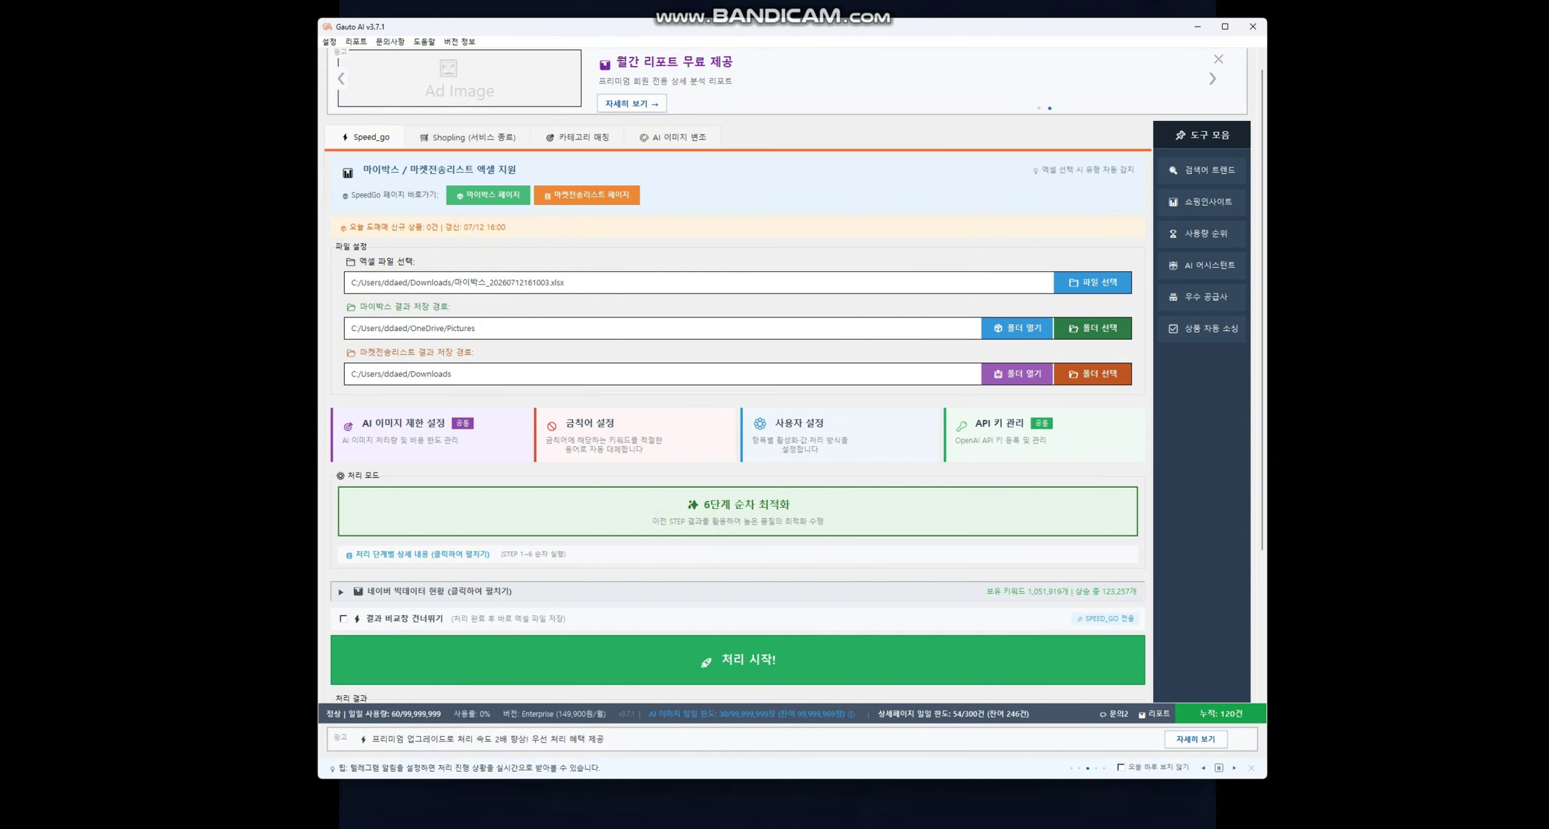
click(808, 431)
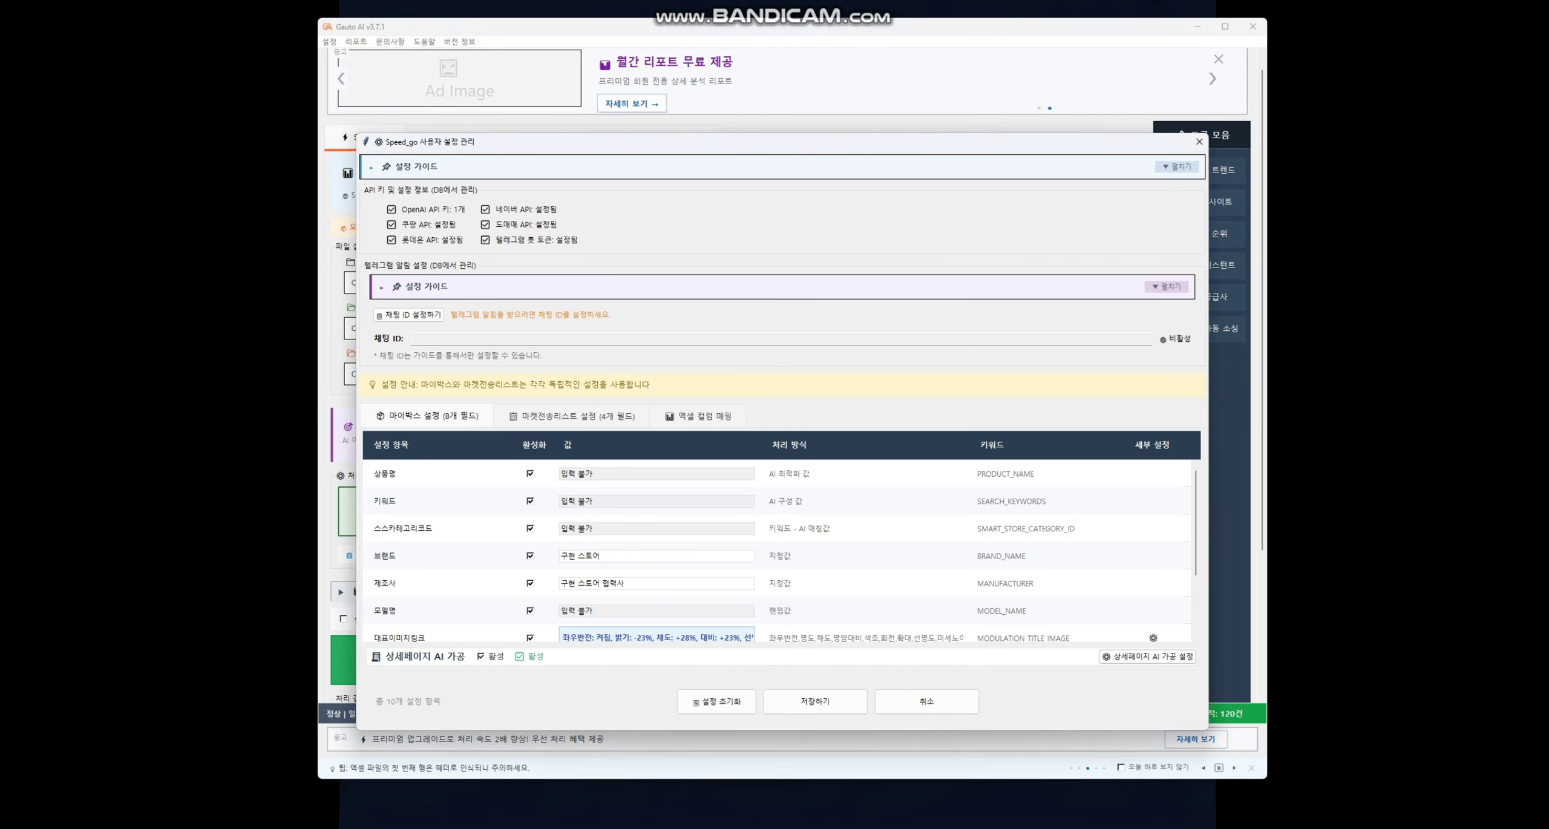
click(1199, 142)
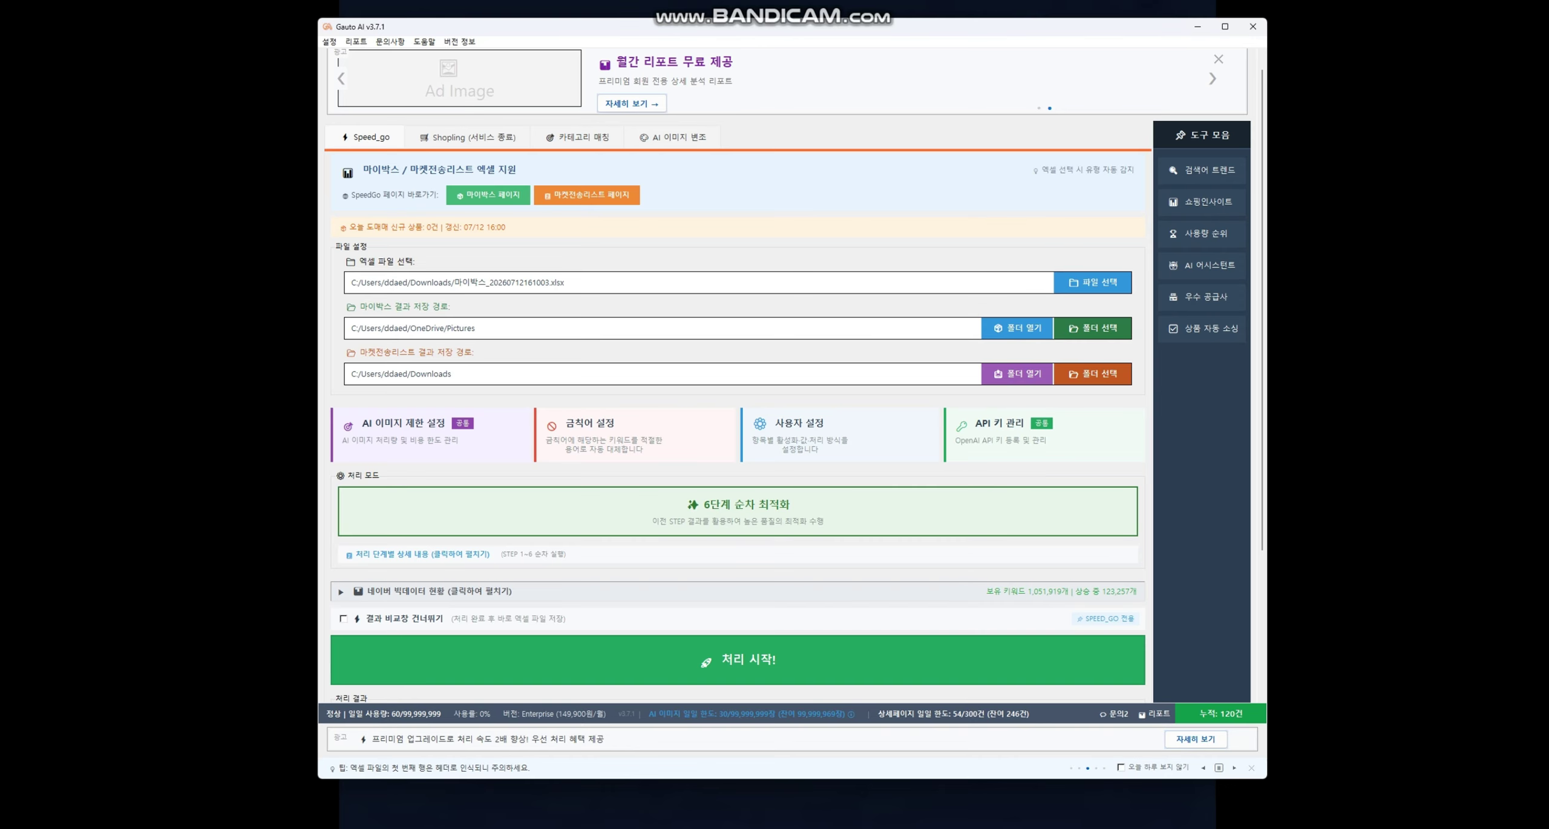
- Select the first three sunglasses products in 마이박스 and export them as an Excel download
key(super+Down)
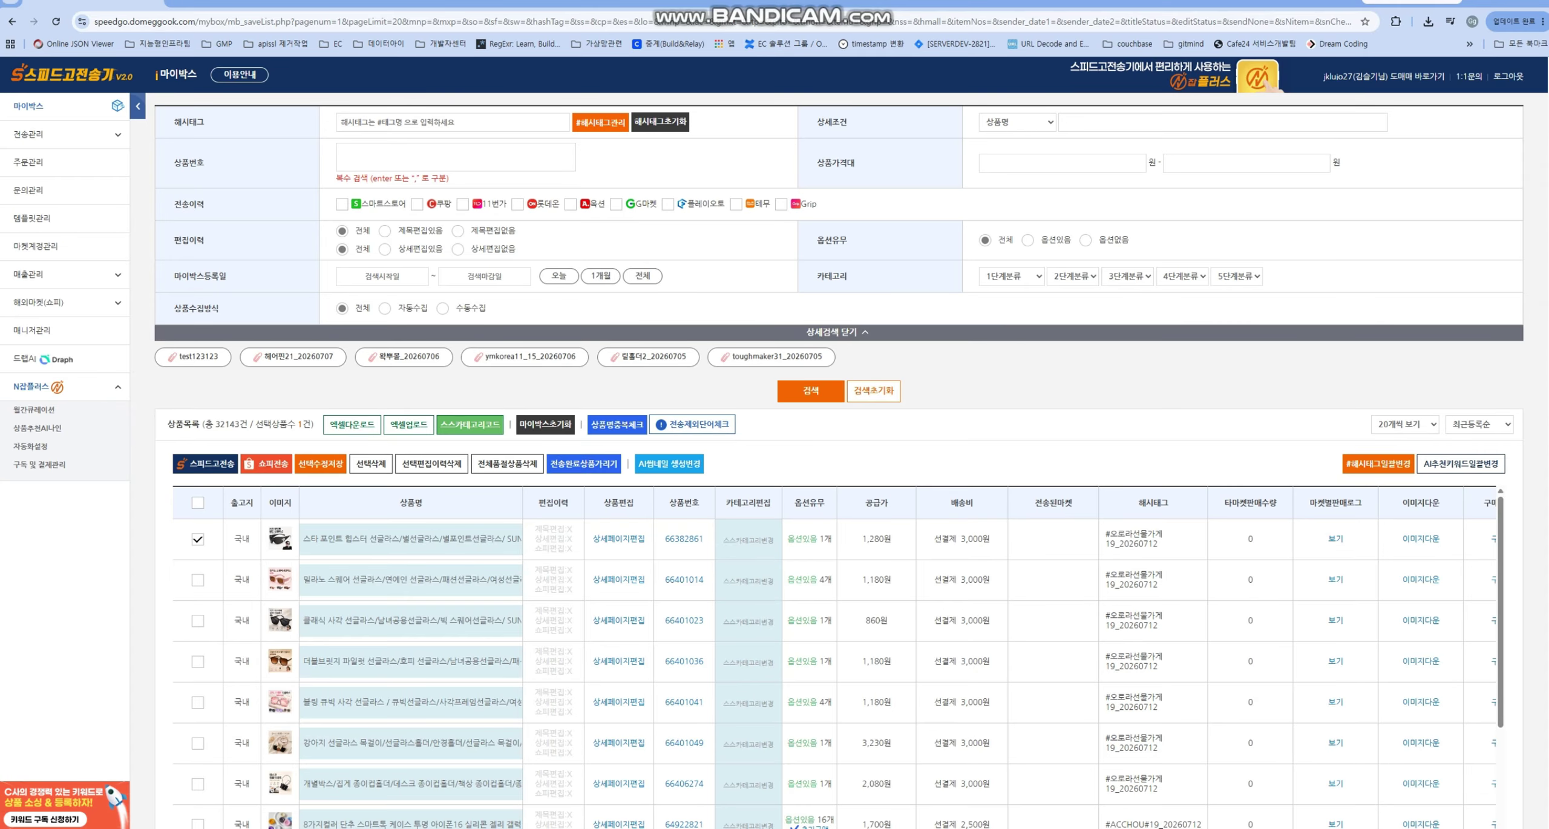
click(198, 579)
click(197, 620)
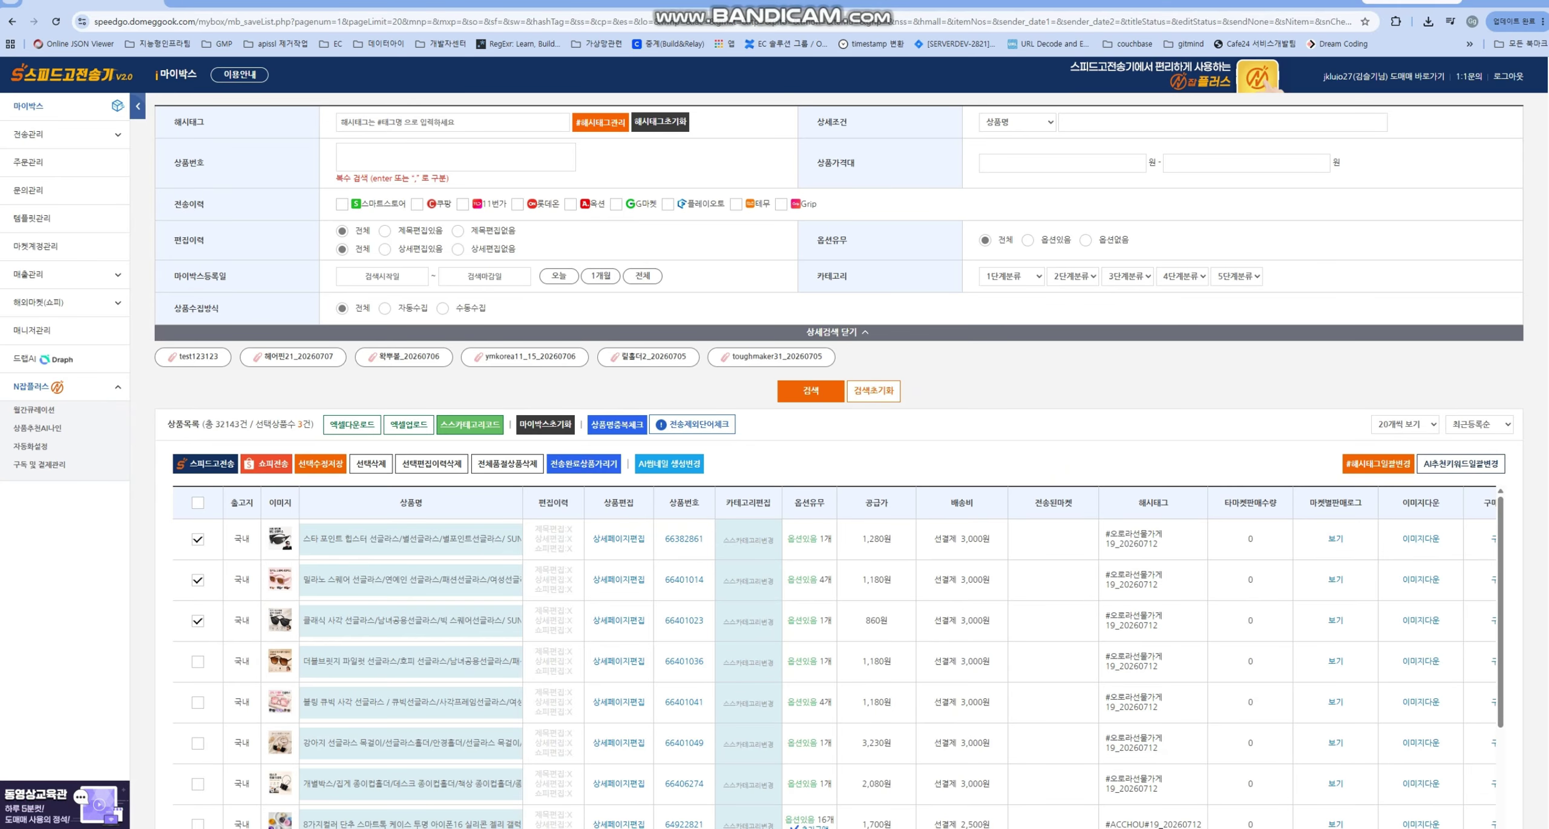
key(Return)
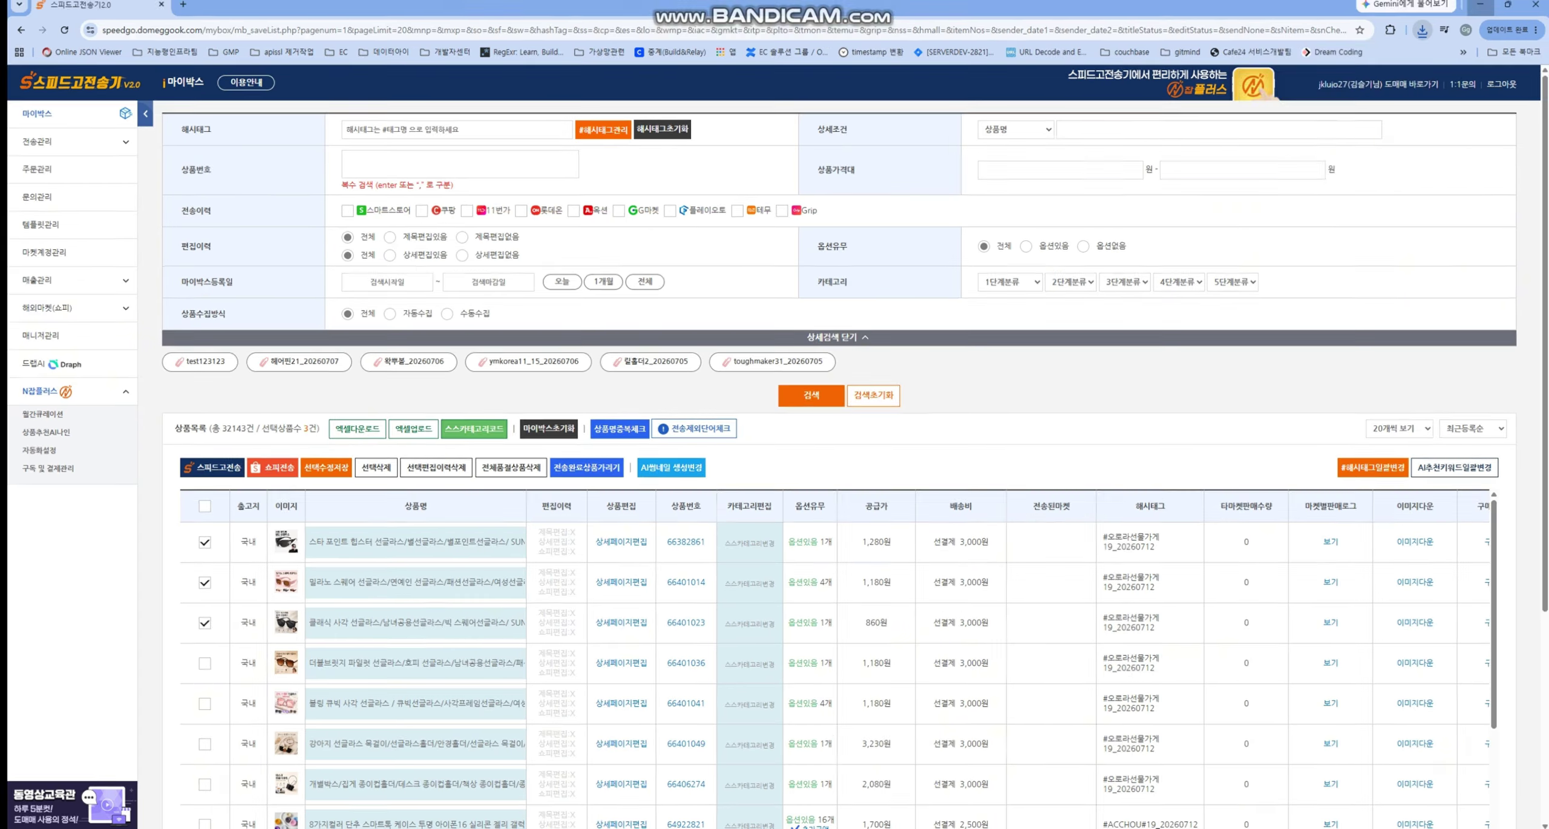
key(alt+Tab)
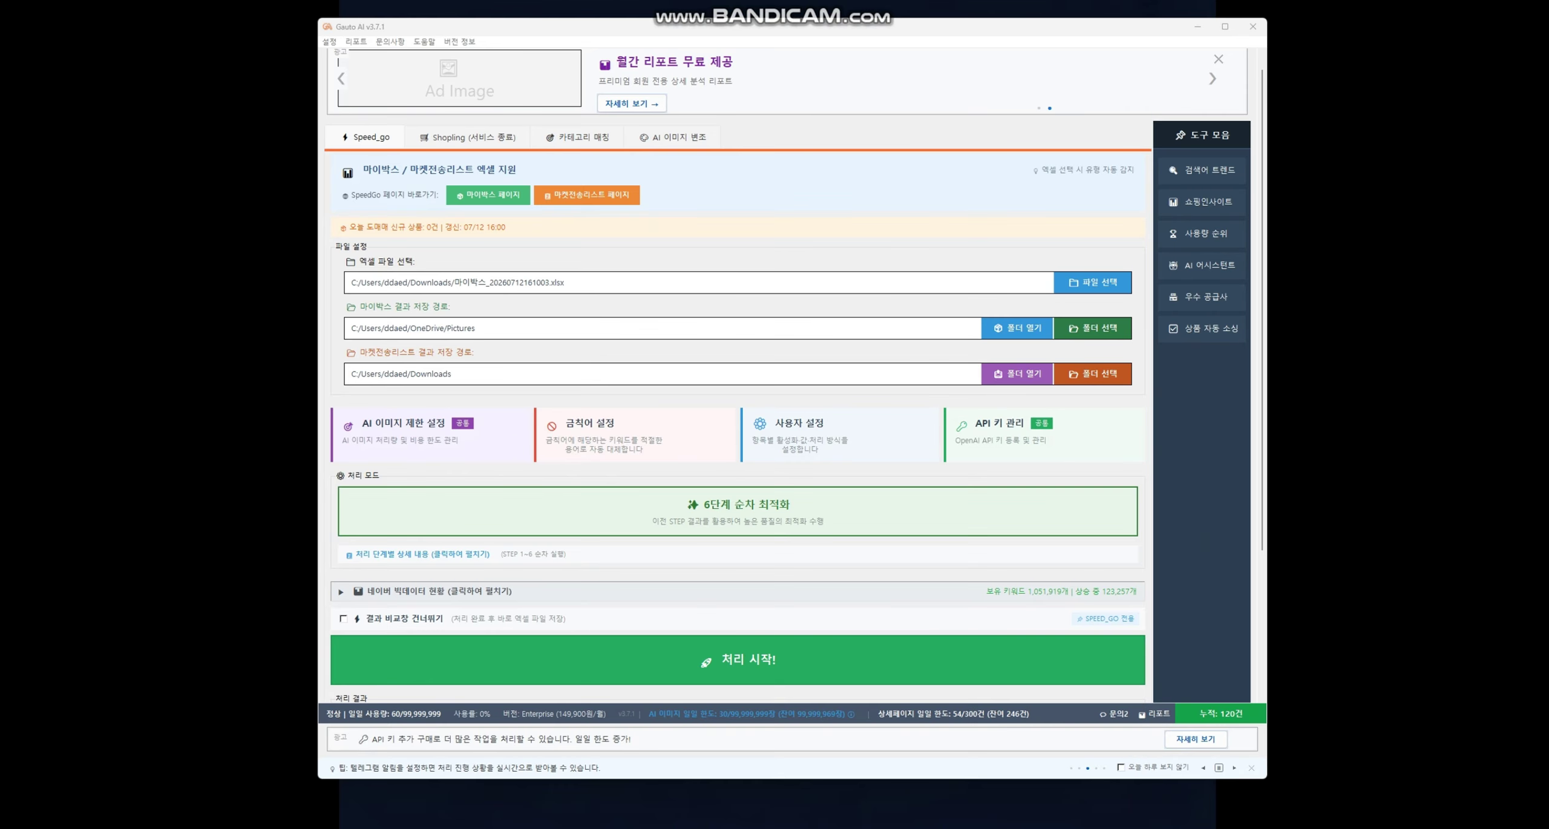
click(1092, 282)
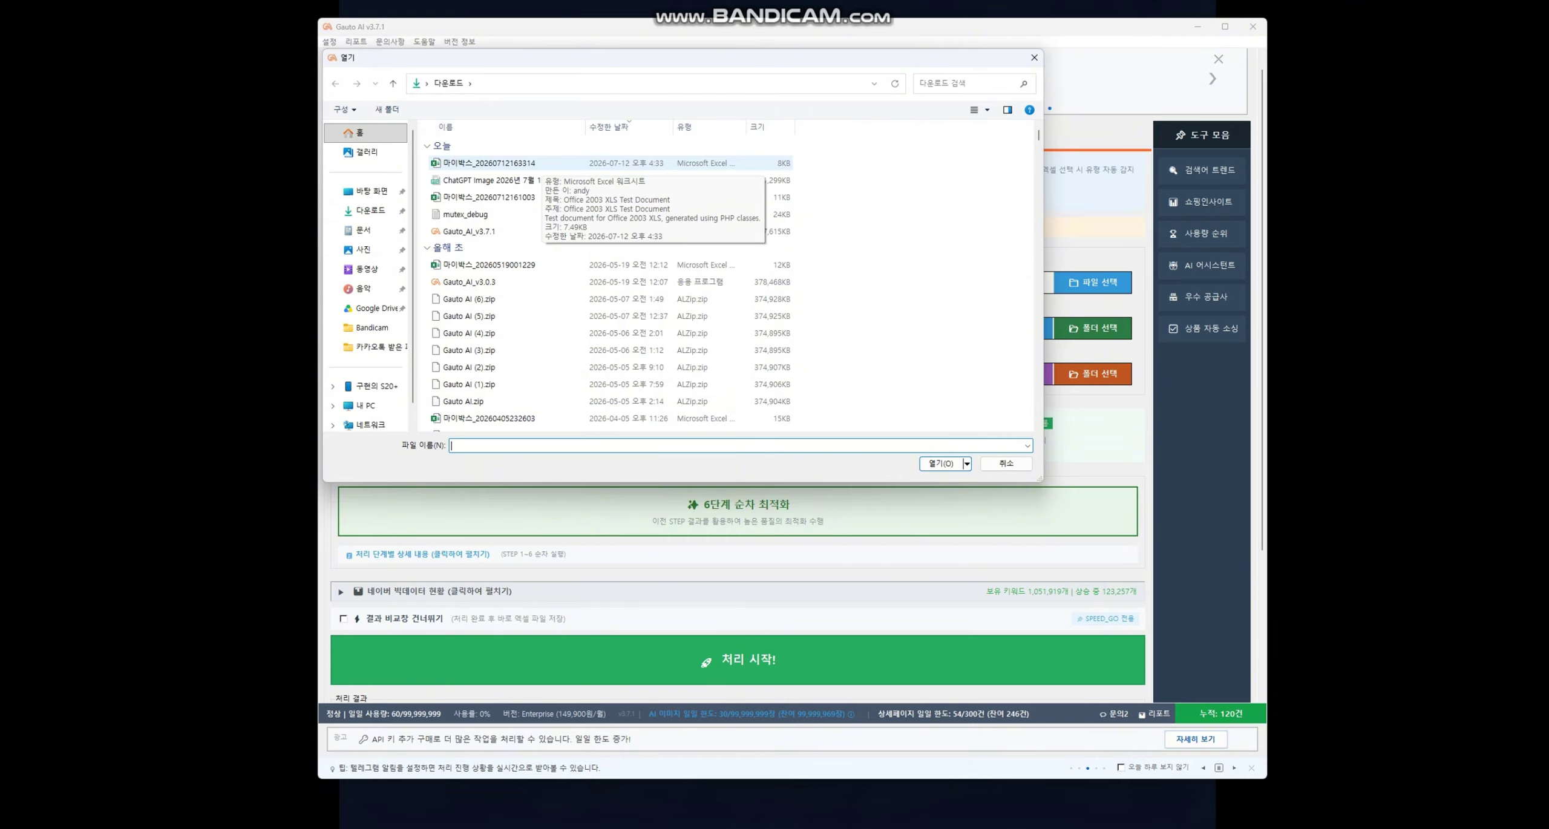
- Load the newest 마이박스 Excel export, leaving user and detail-page AI settings unchanged
double_click(532, 164)
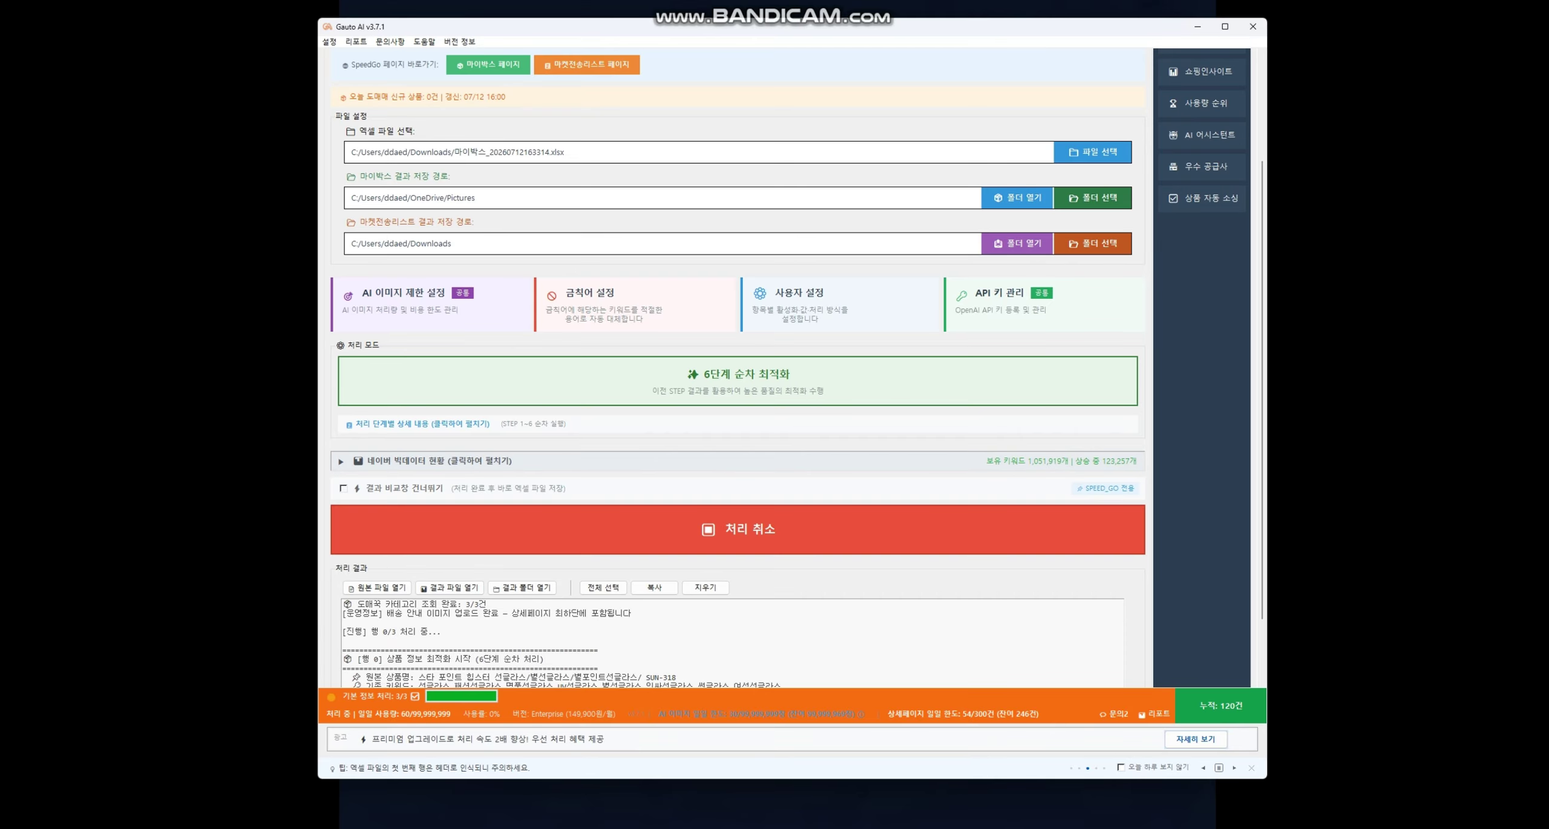
click(841, 303)
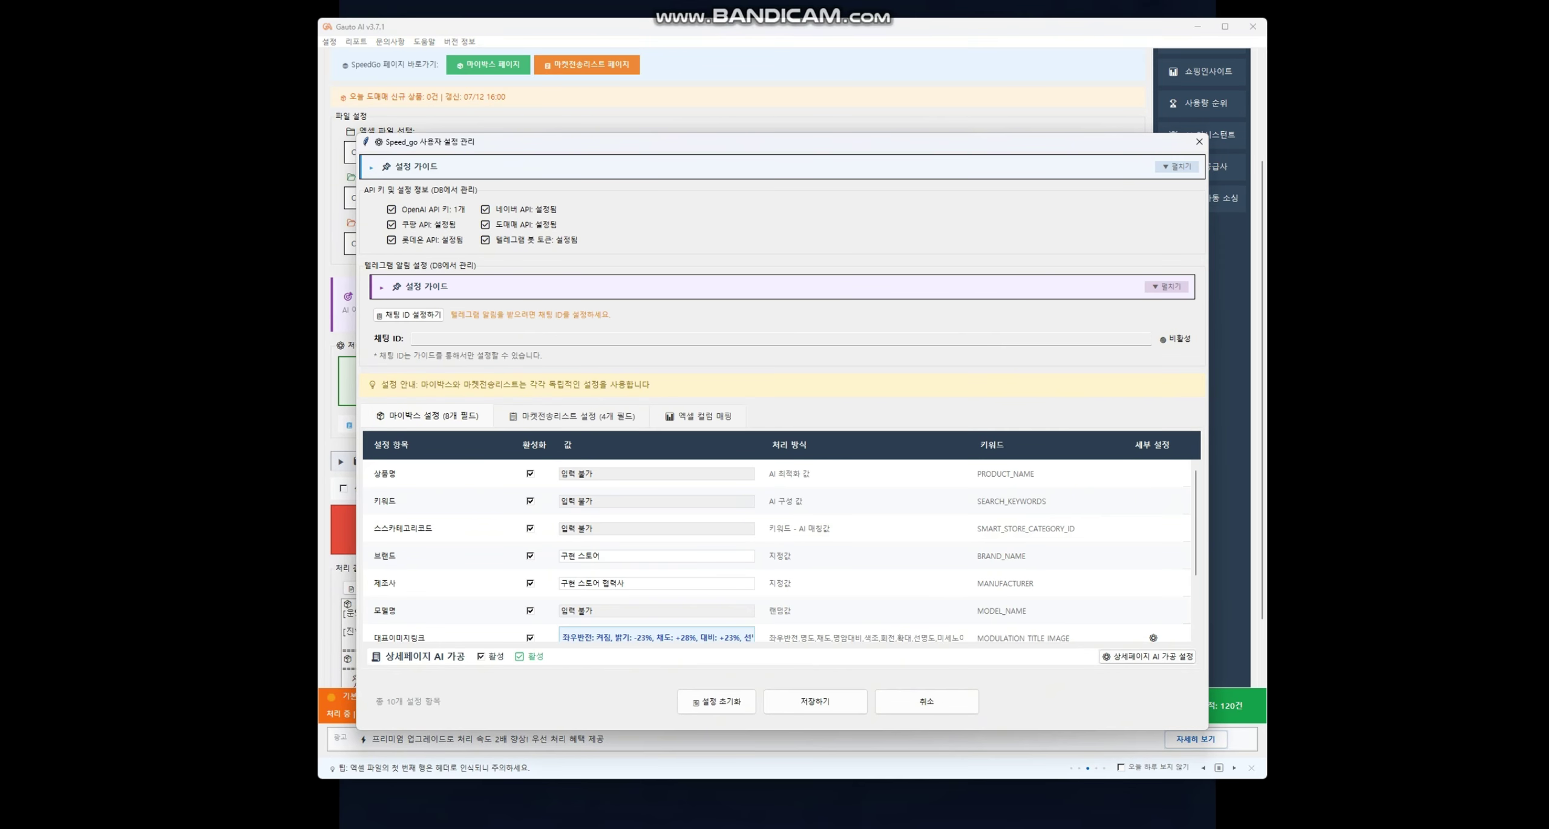
click(1146, 656)
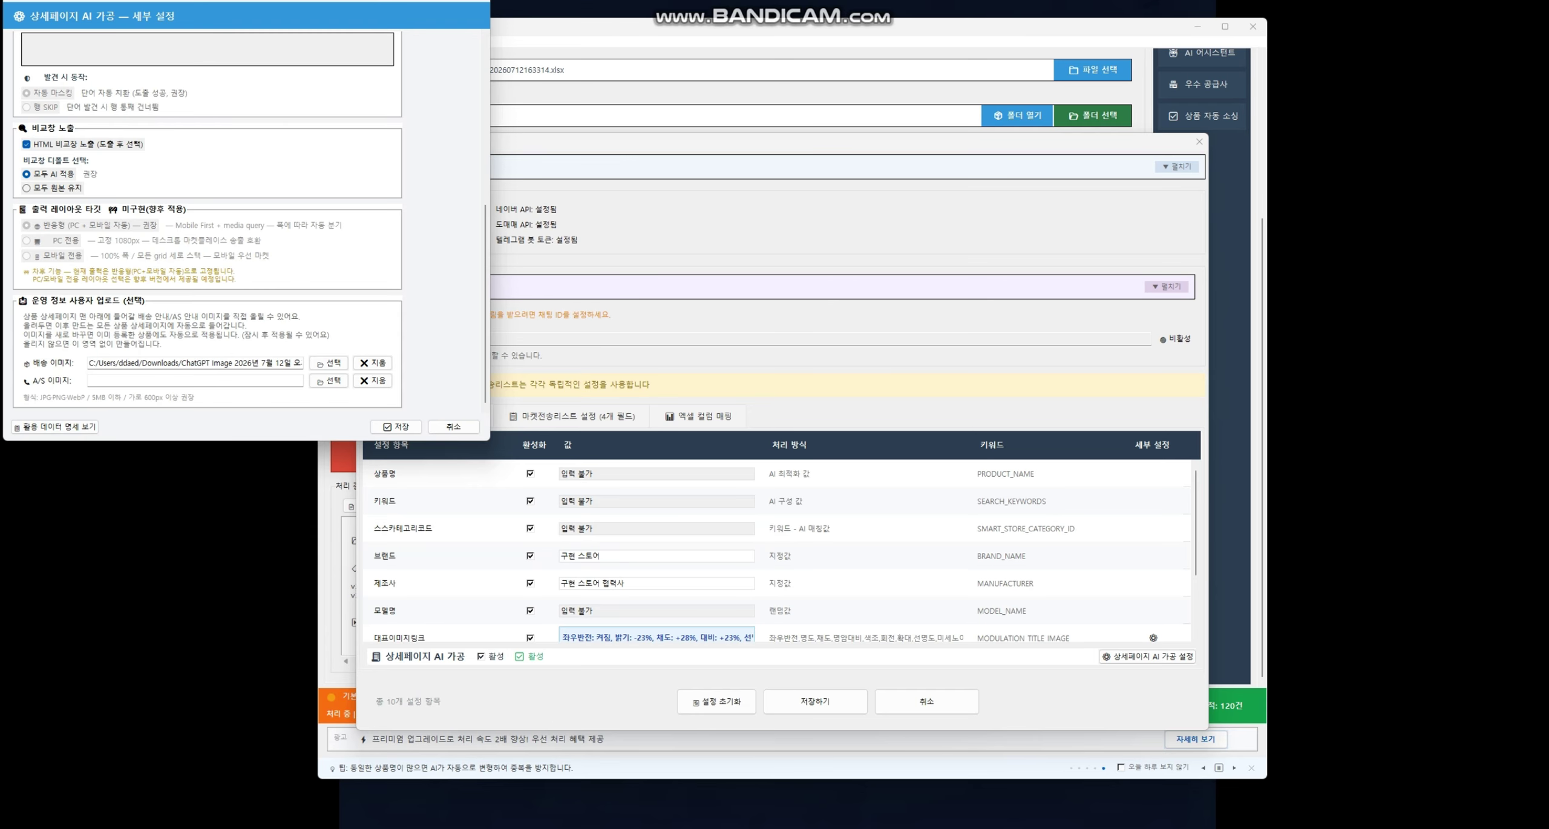
scroll(205, 242, up, 2)
key(Escape)
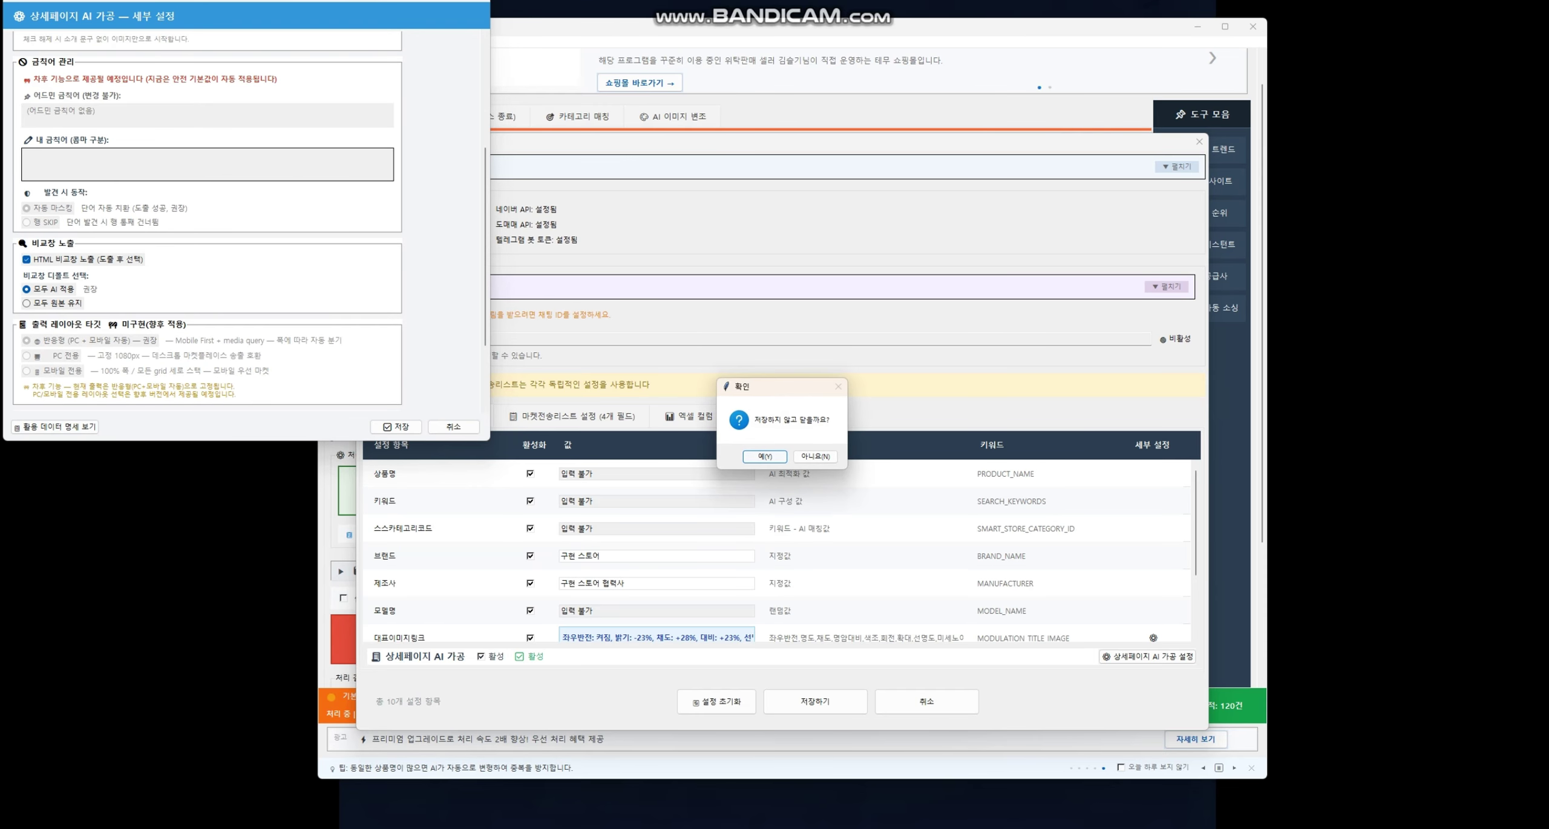
key(Return)
key(Escape)
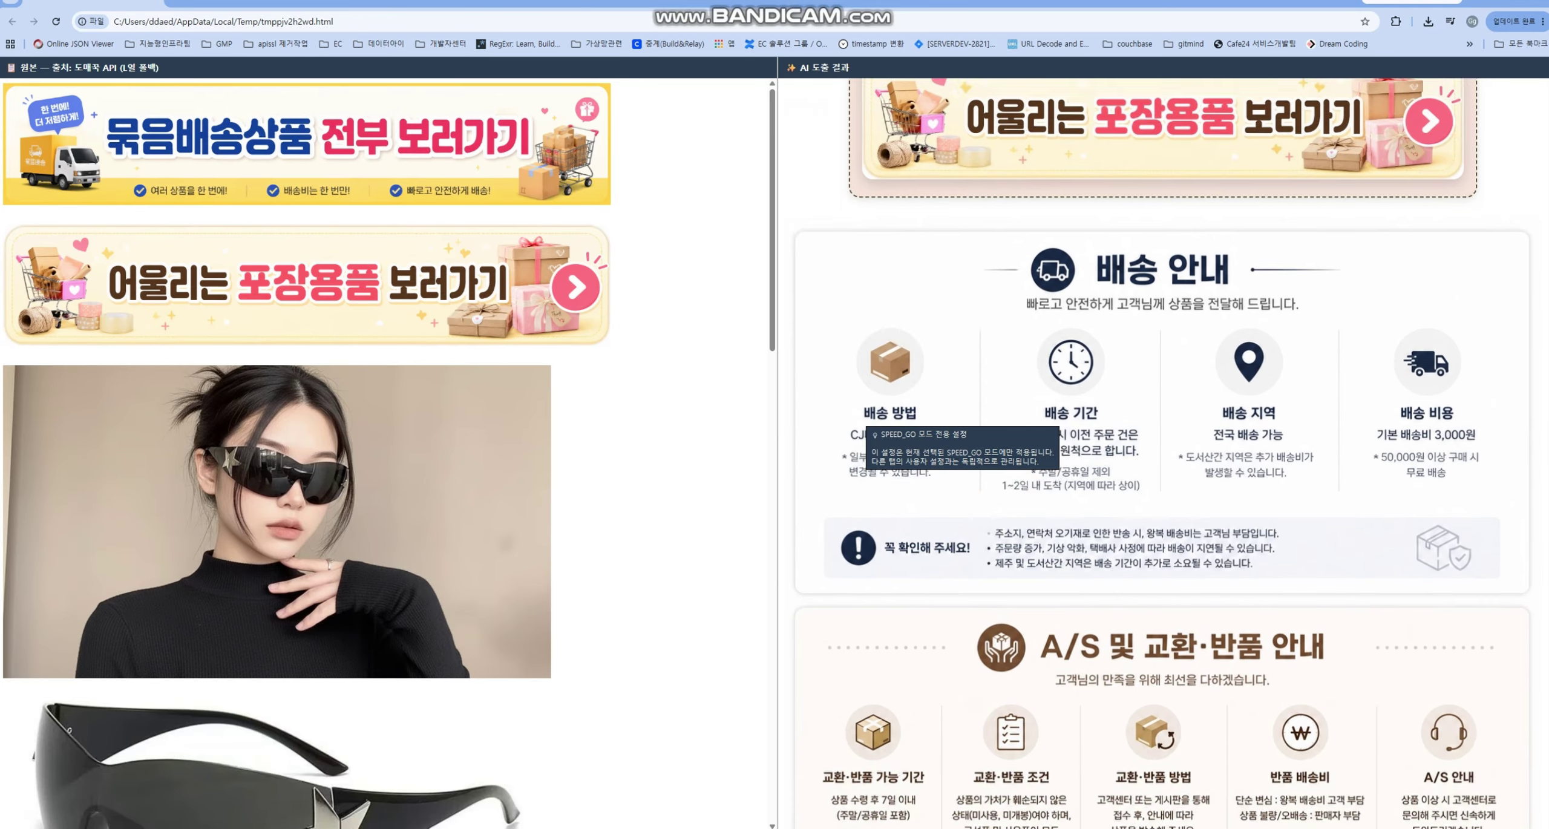
- Check the 배송 안내 and A/S 및 교환·반품 안내 sections in the AI pane, then close Chrome
scroll(1161, 454, up, 1)
scroll(1162, 453, down, 3)
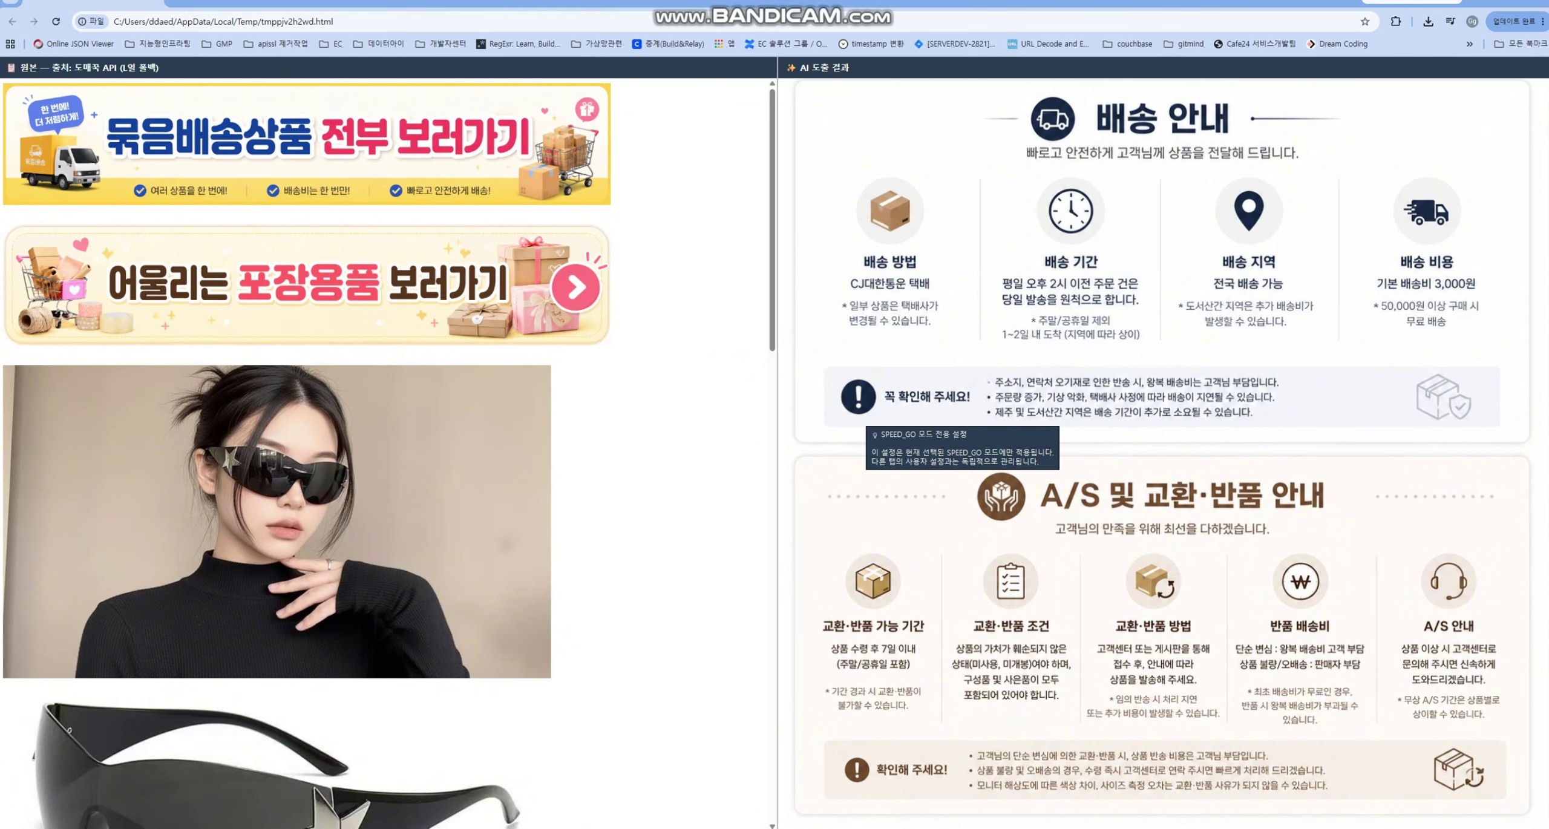
scroll(1161, 454, up, 3)
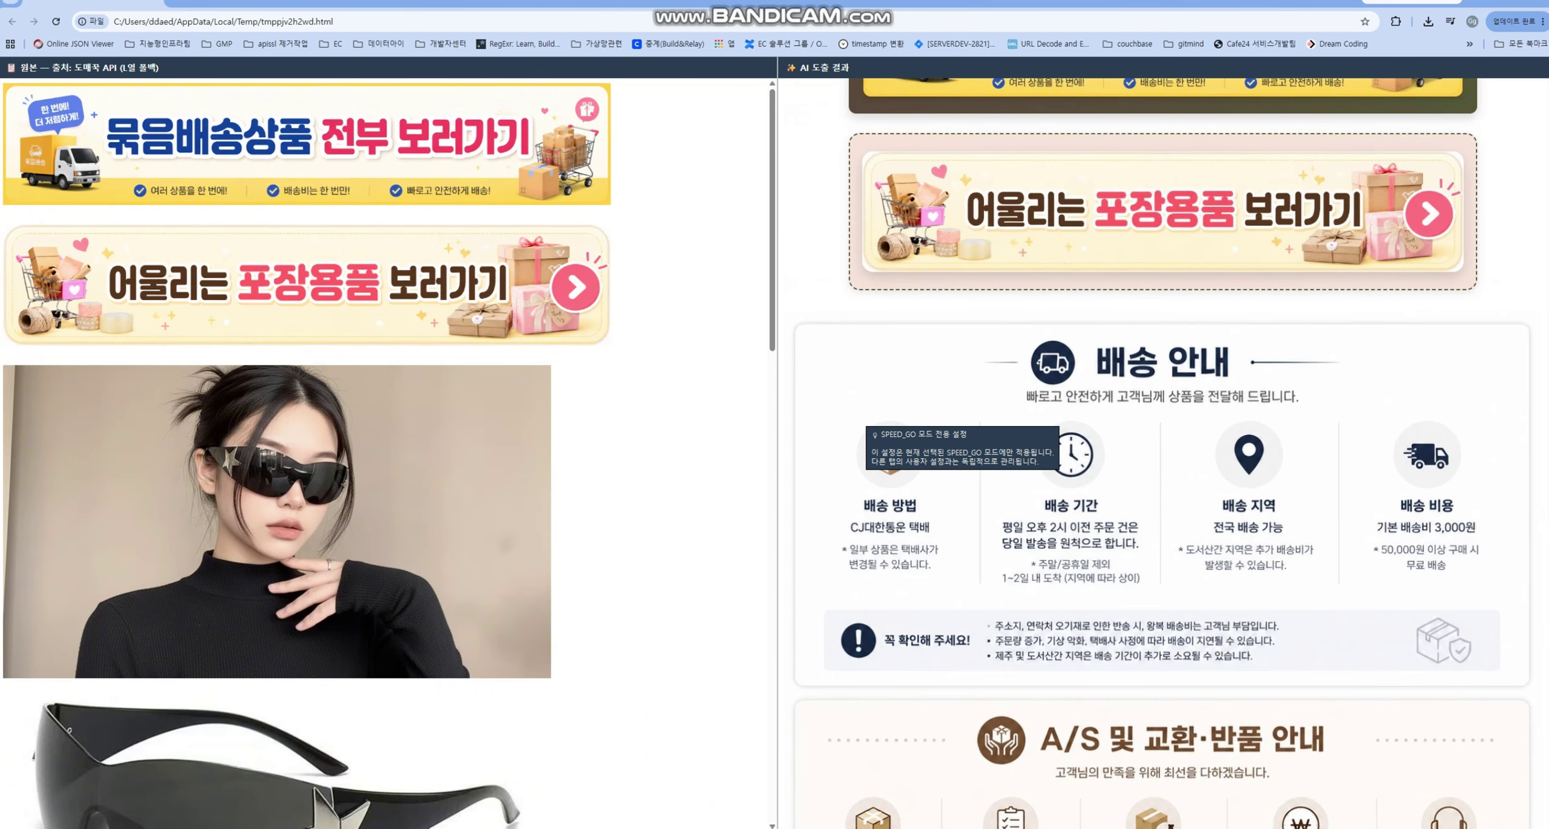
scroll(1162, 454, down, 3)
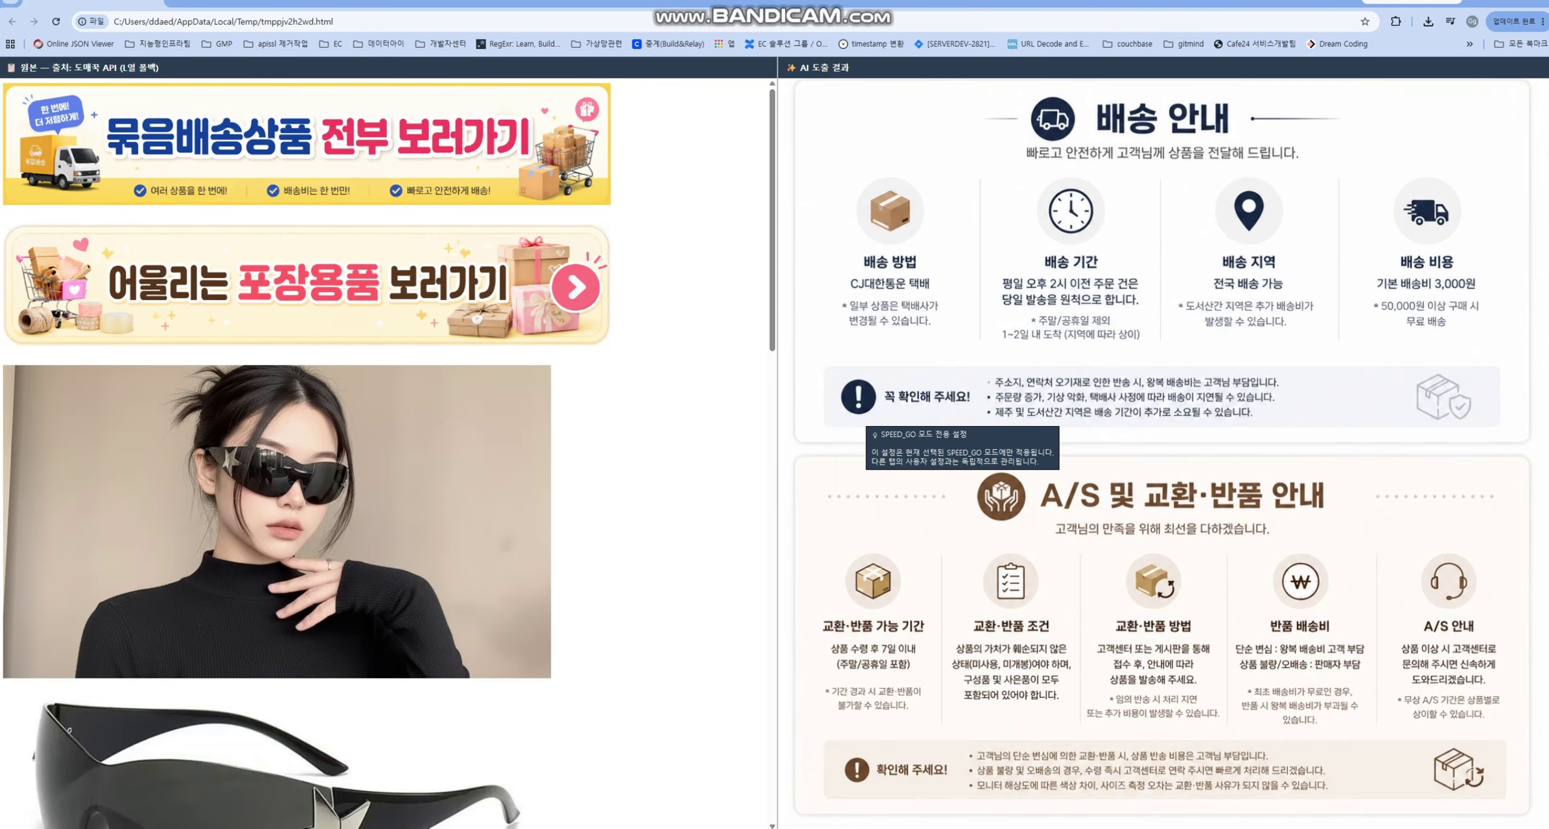
scroll(1162, 453, up, 8)
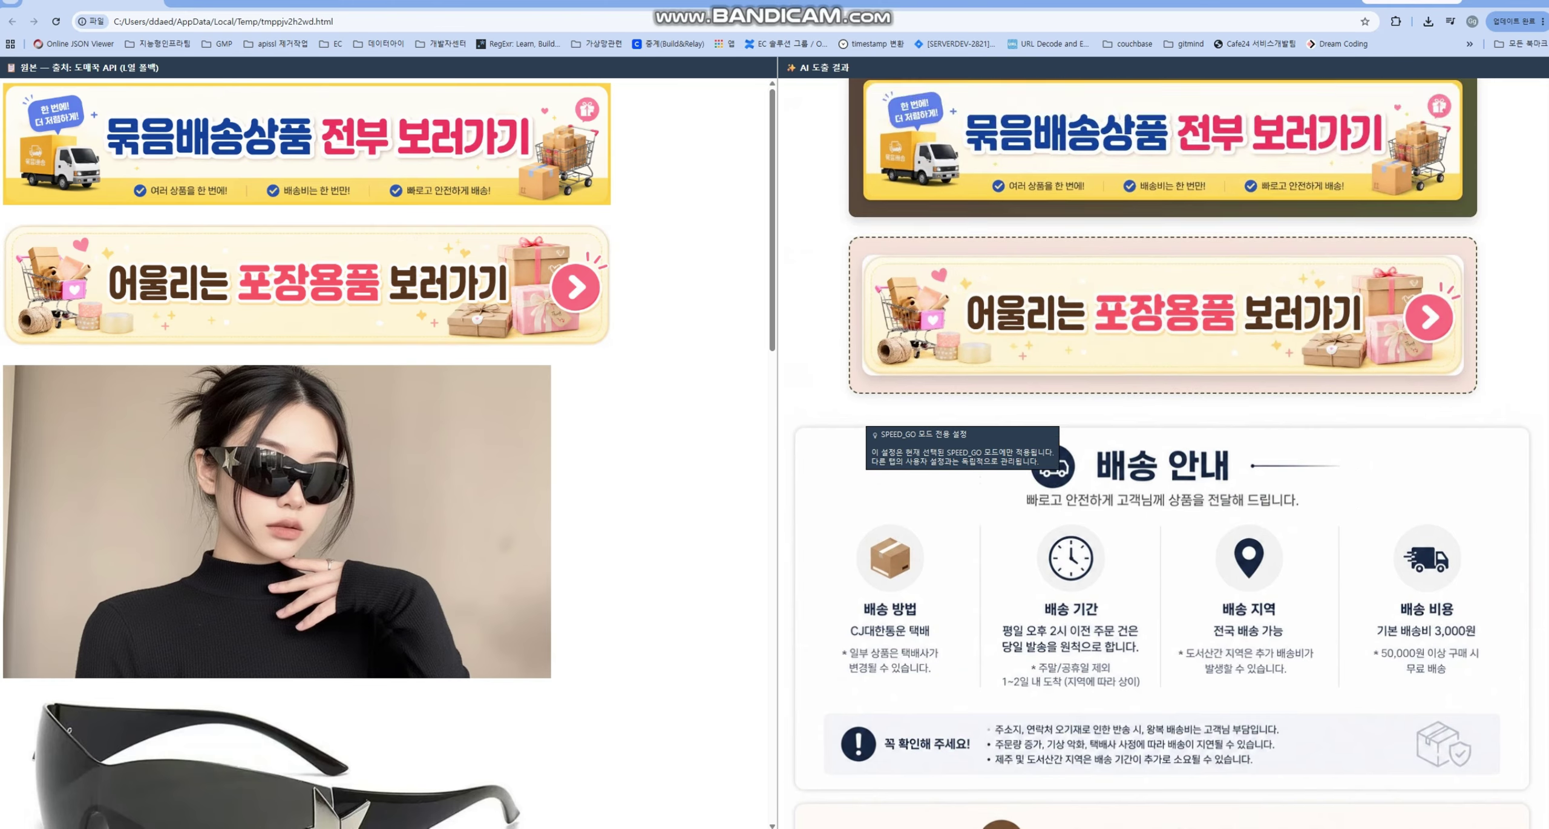
key(ctrl+w)
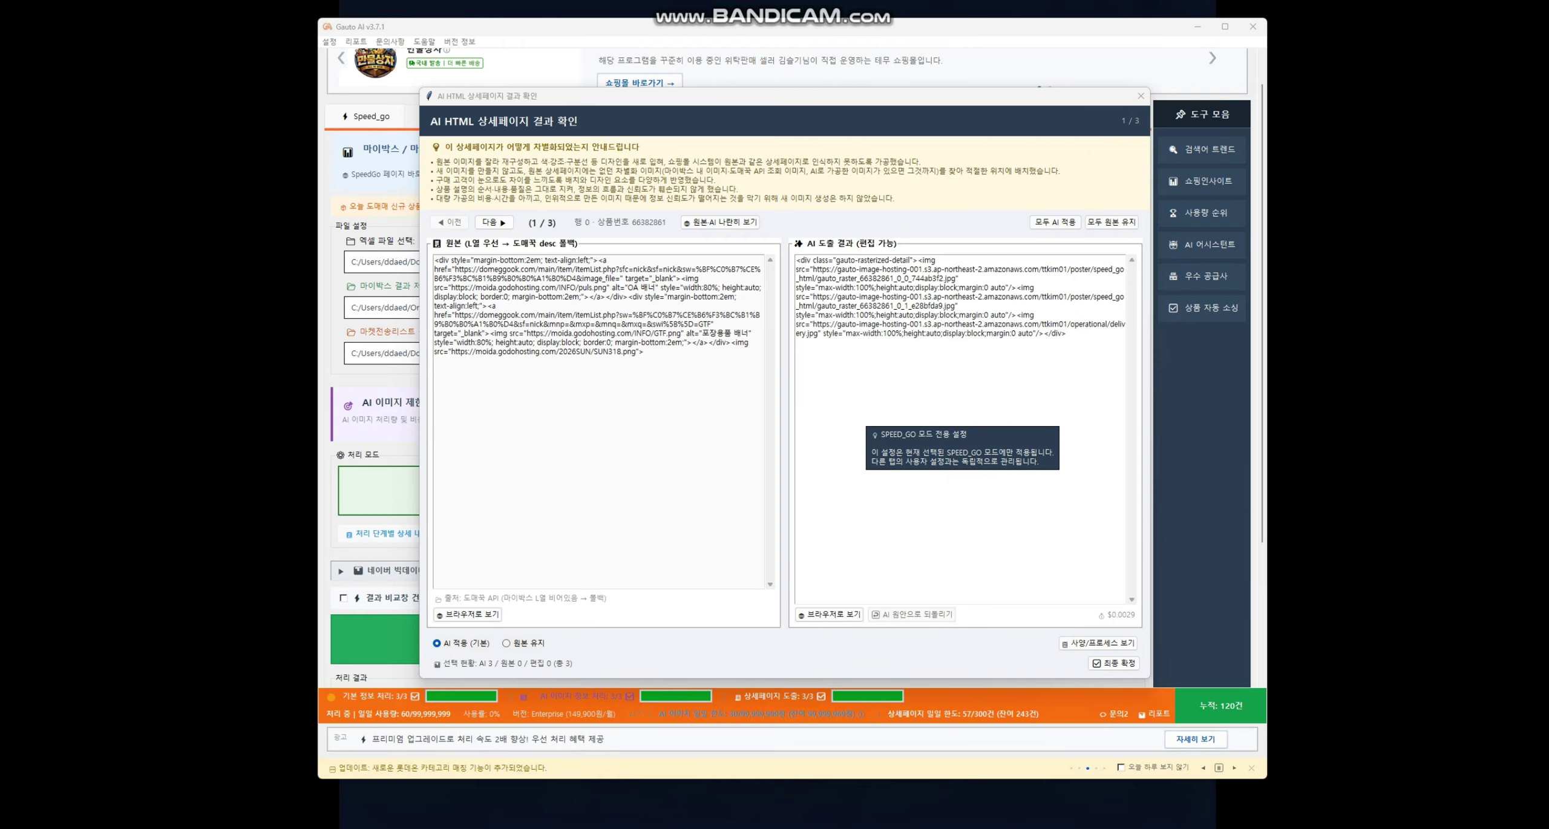
- Select and inspect the first product's AI result HTML, then advance to the next product
key(ctrl+a)
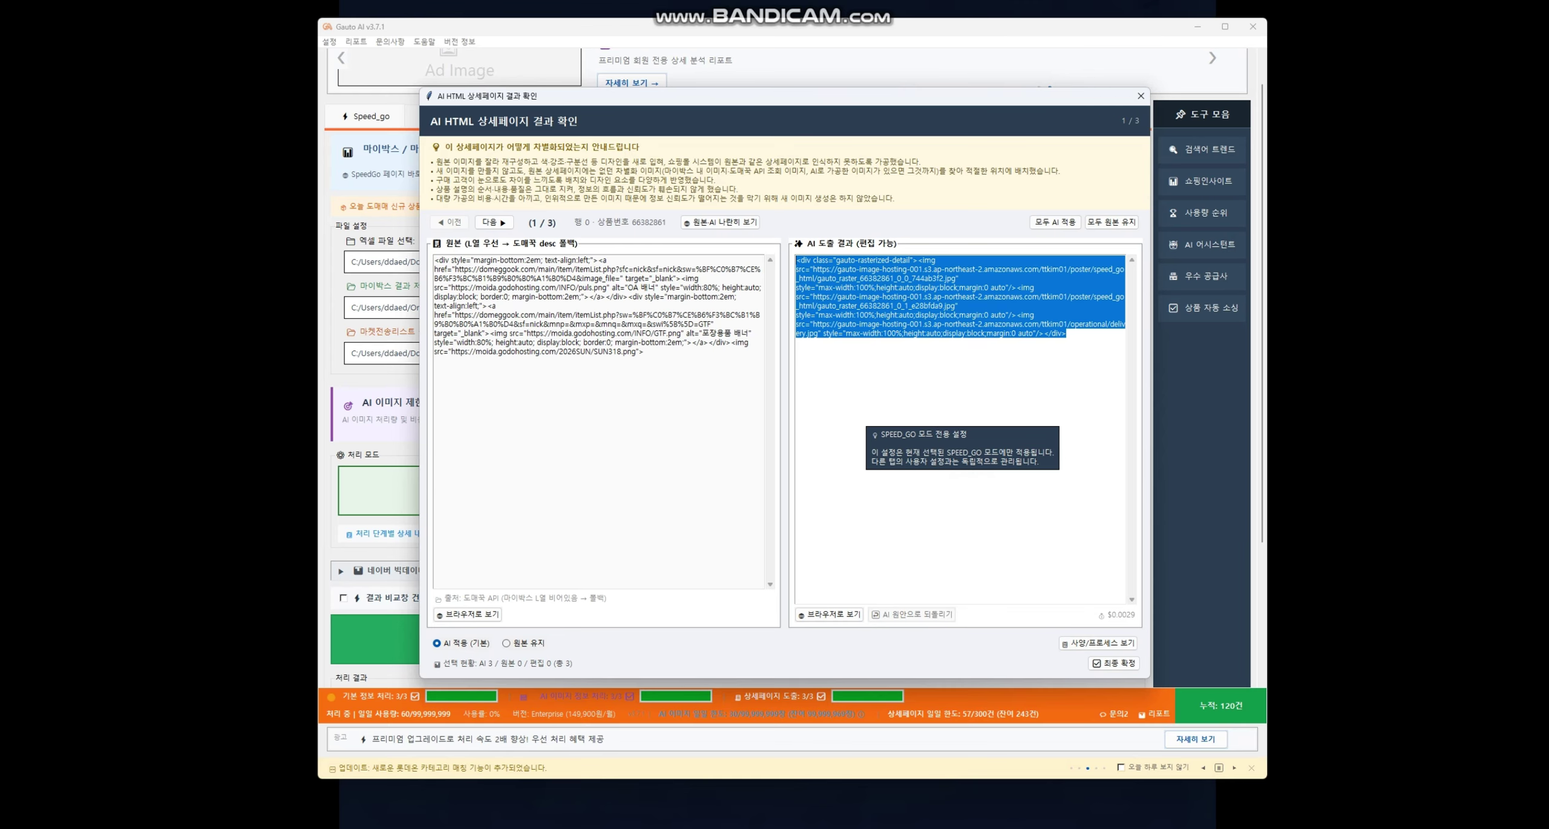
click(1066, 334)
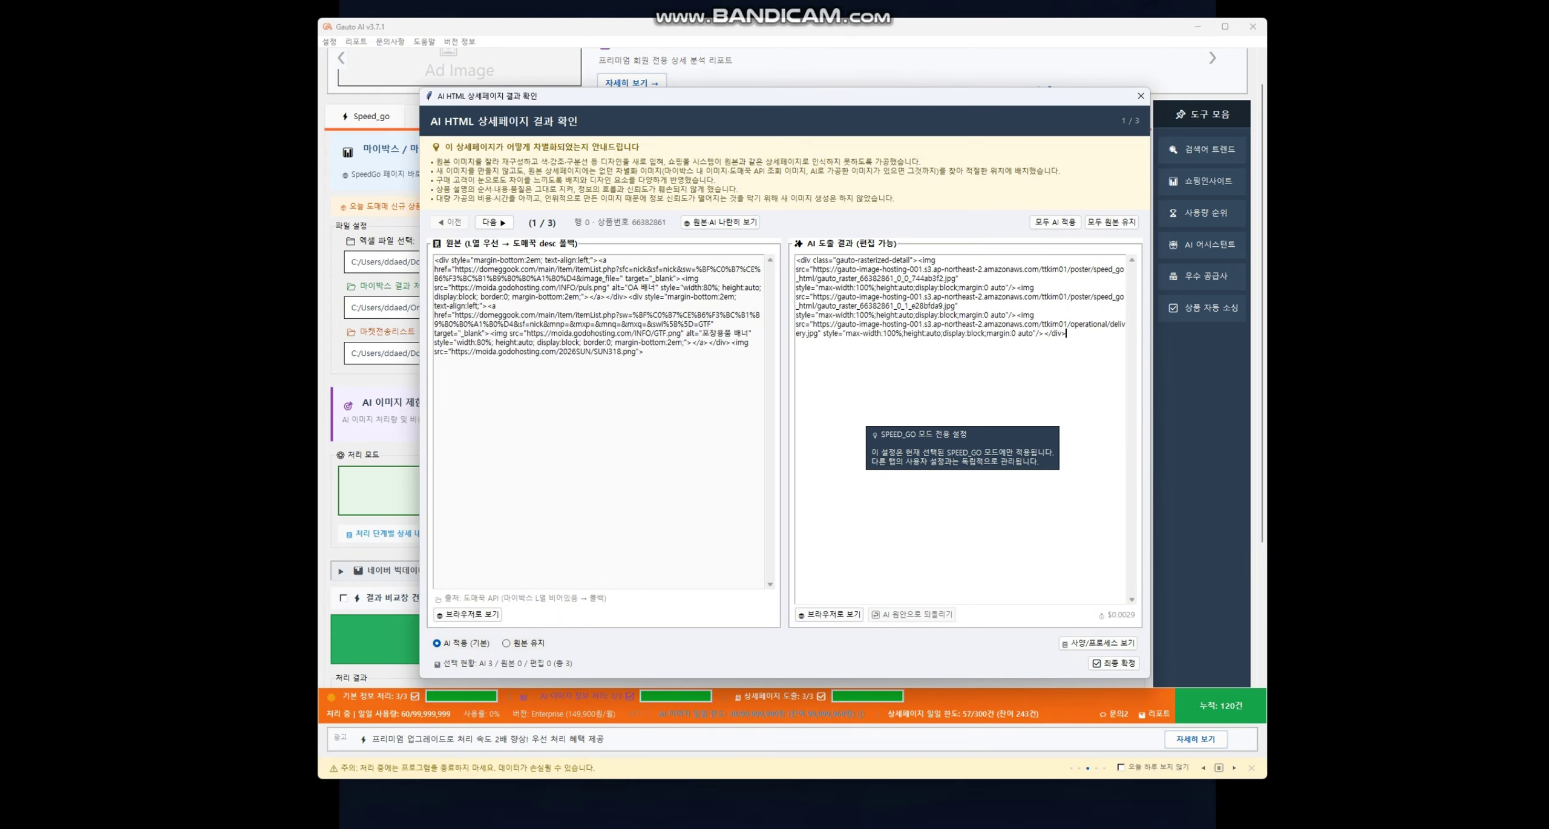
drag(1066, 333, 796, 261)
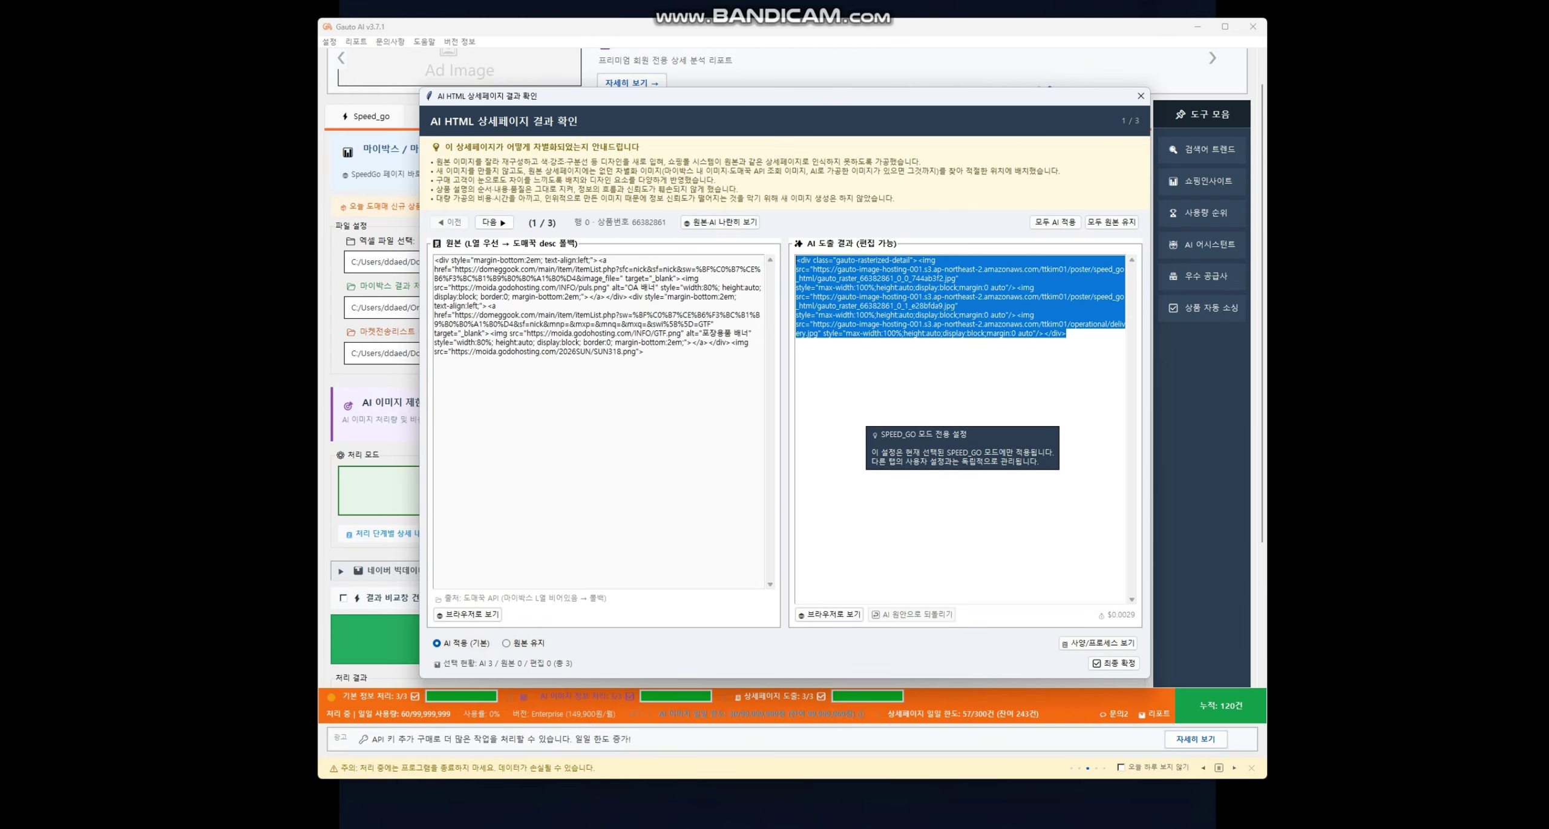
click(798, 278)
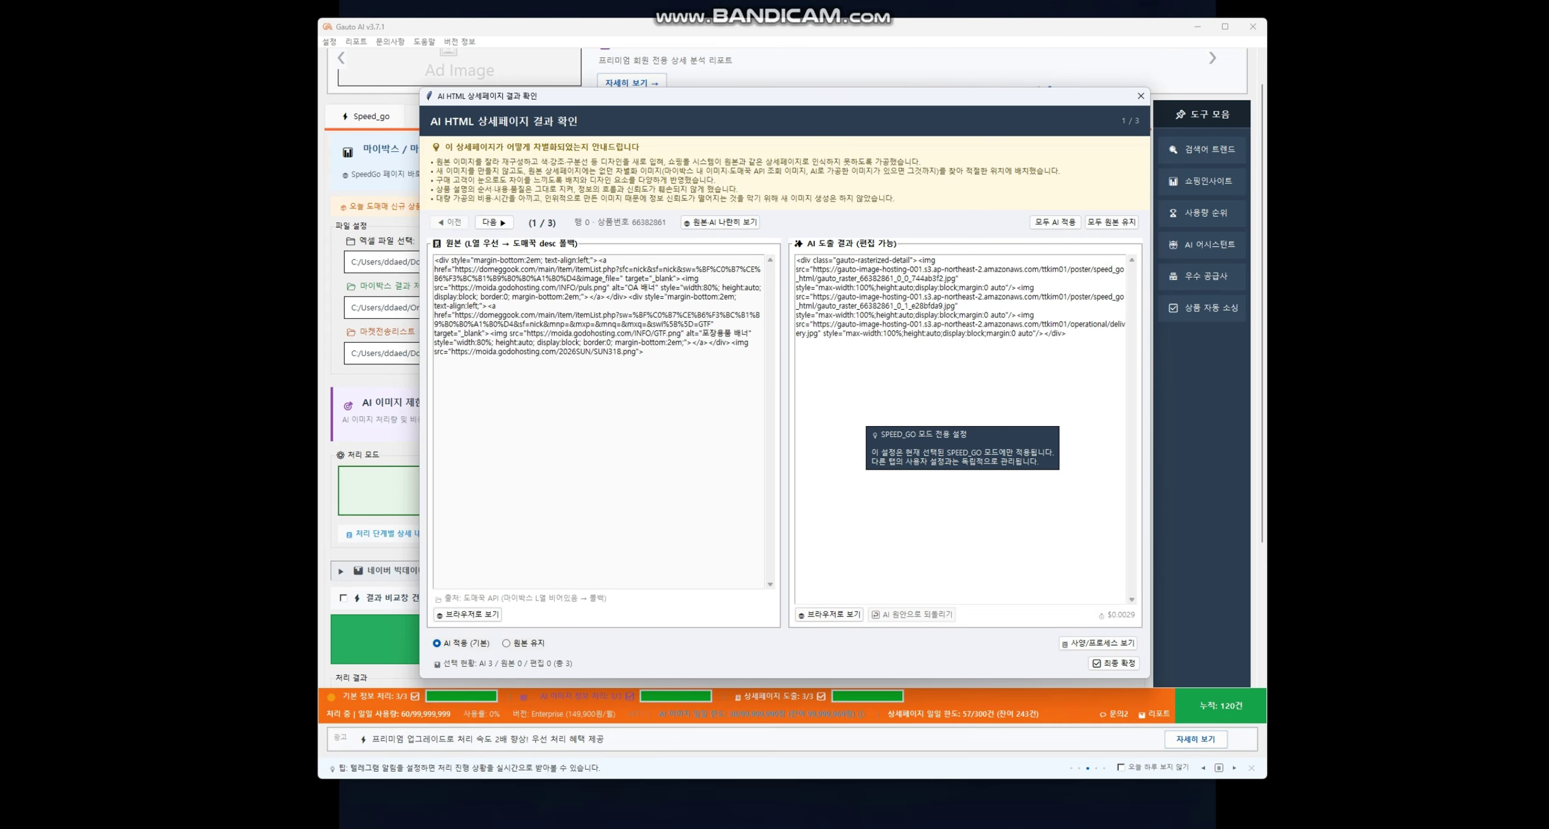
click(494, 222)
- Review the black sunglasses' AI page down to its 배송 안내 and A/S sections, then close Chrome
click(494, 222)
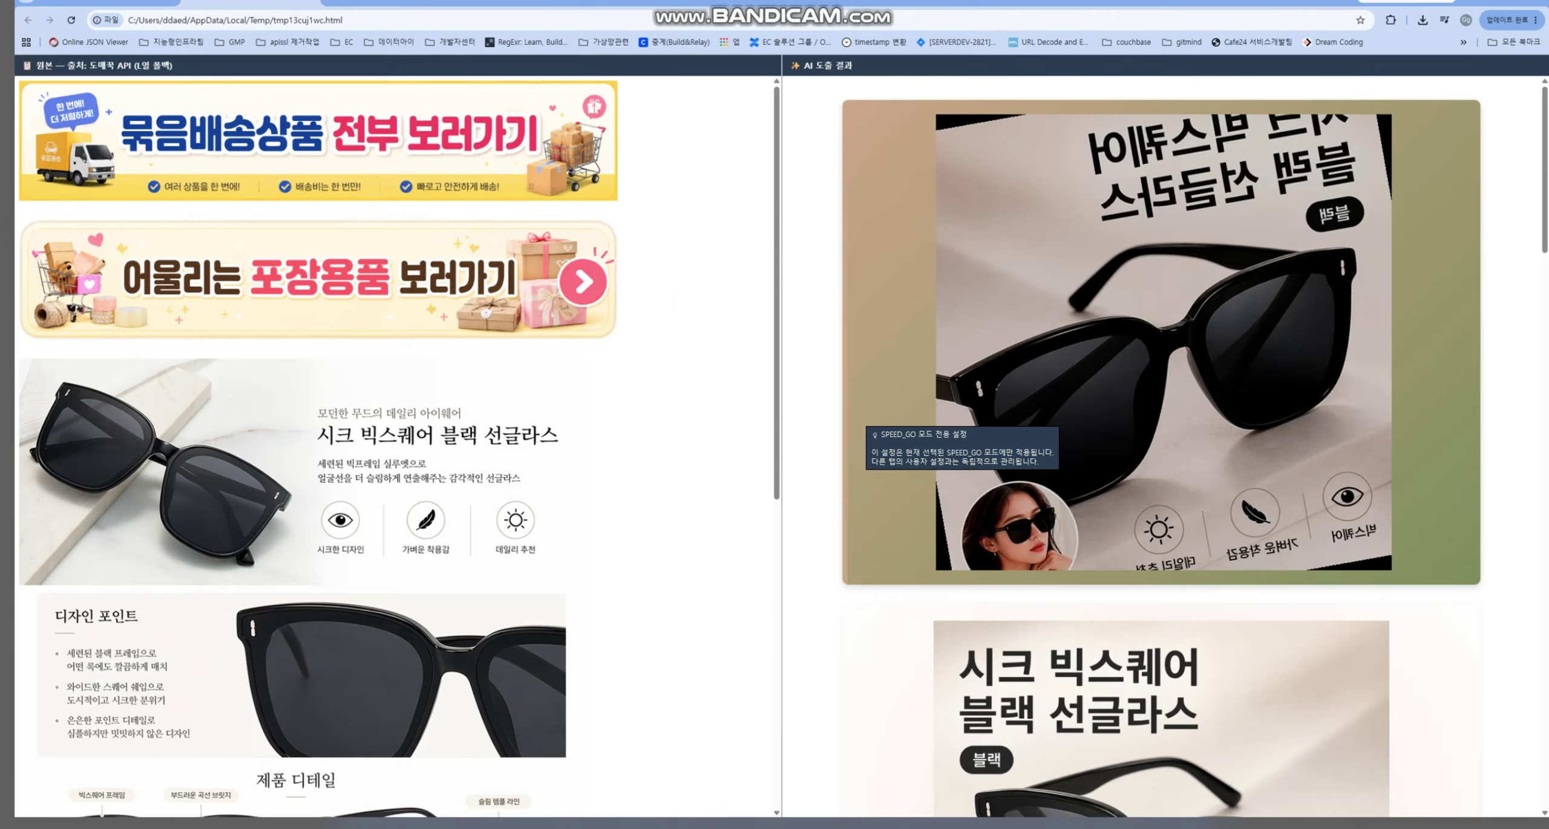
scroll(1162, 454, down, 5)
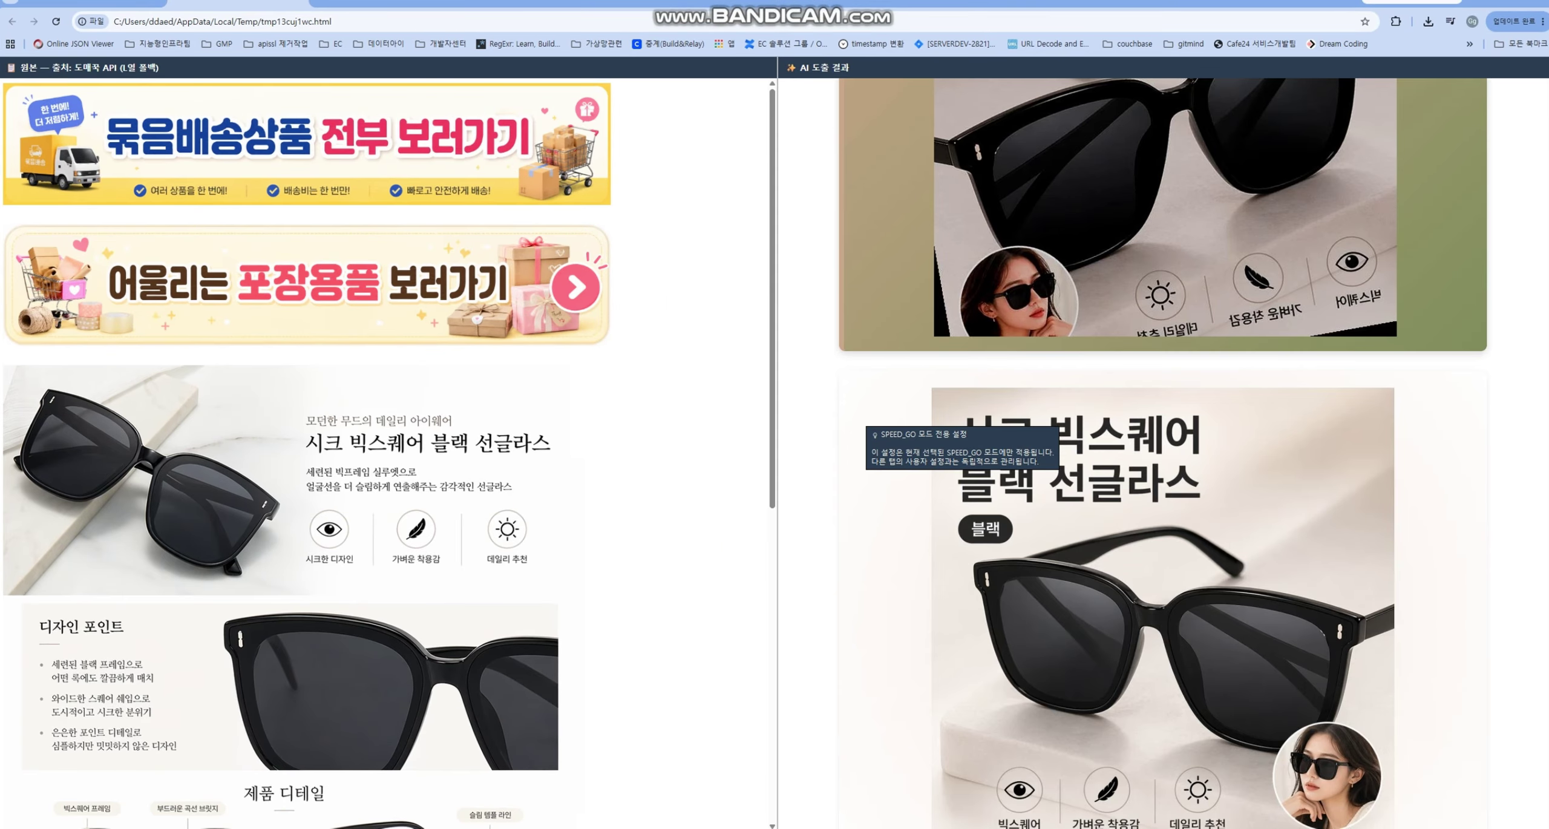
scroll(1162, 454, down, 5)
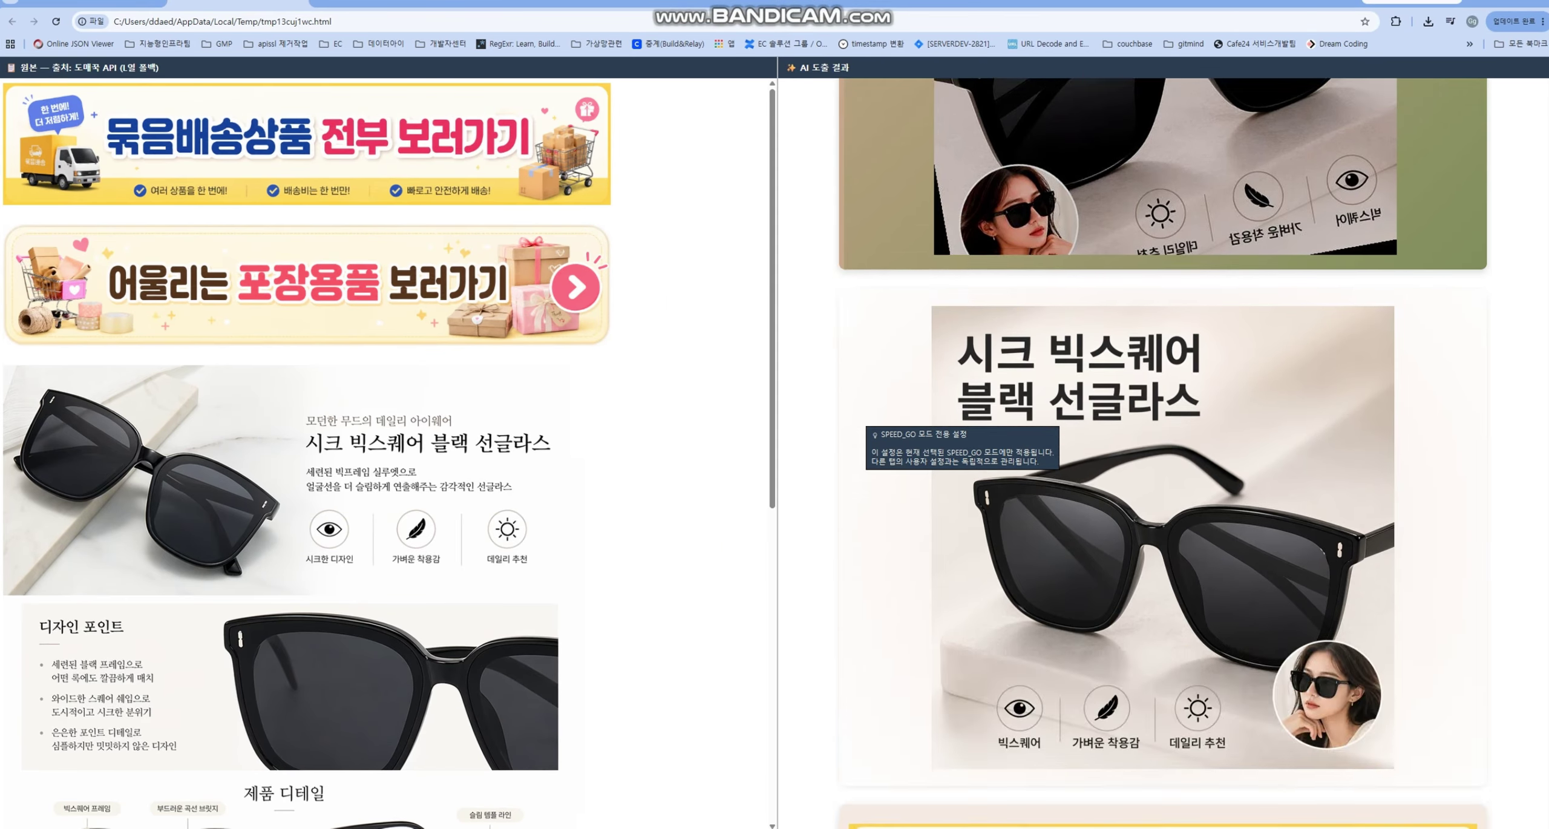
scroll(1162, 454, up, 5)
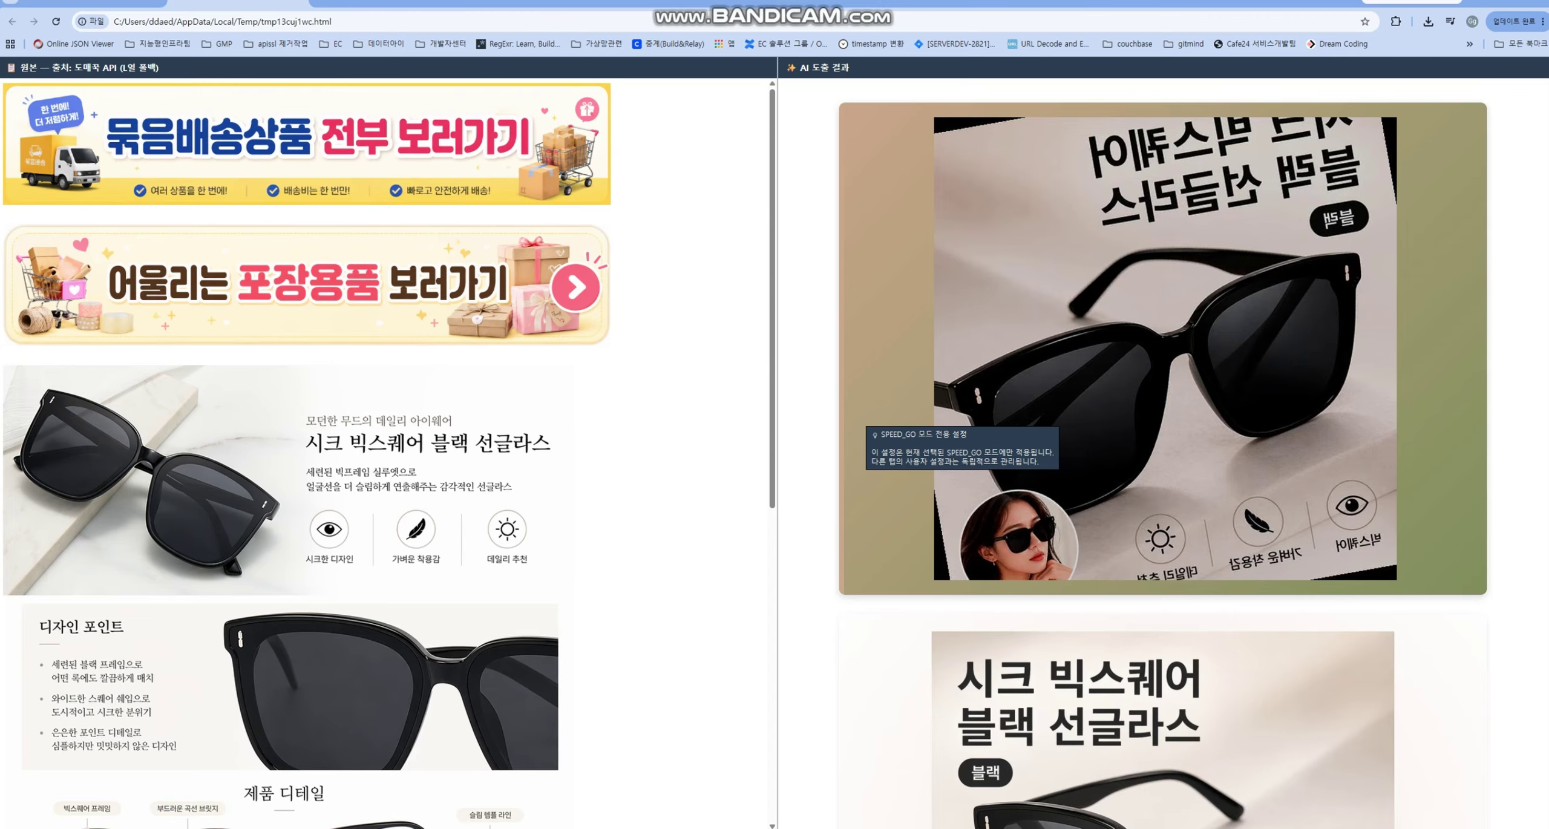
scroll(1162, 454, down, 8)
scroll(1162, 453, down, 15)
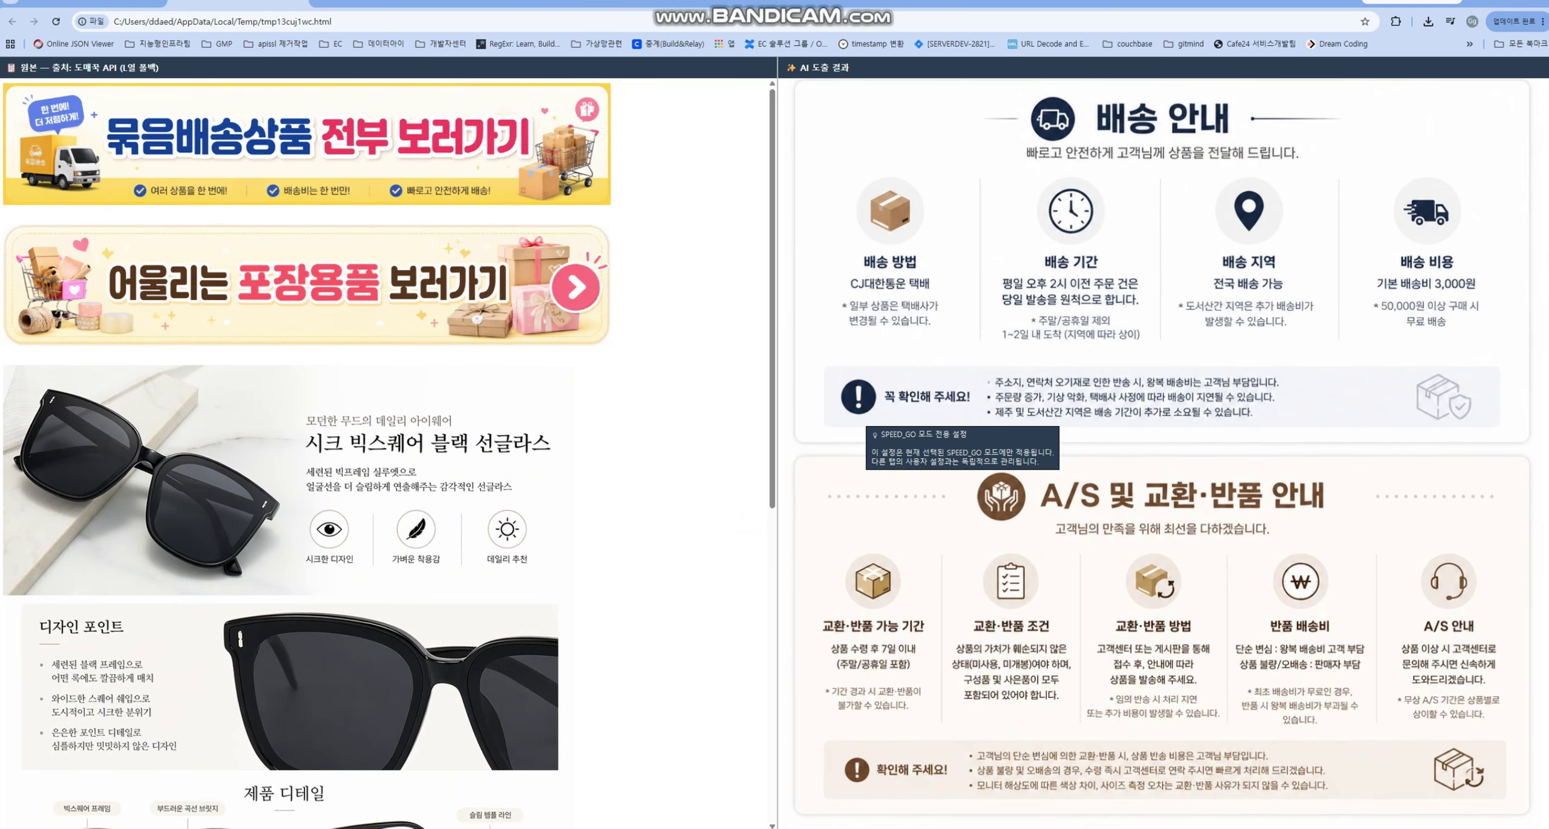
scroll(388, 454, down, 8)
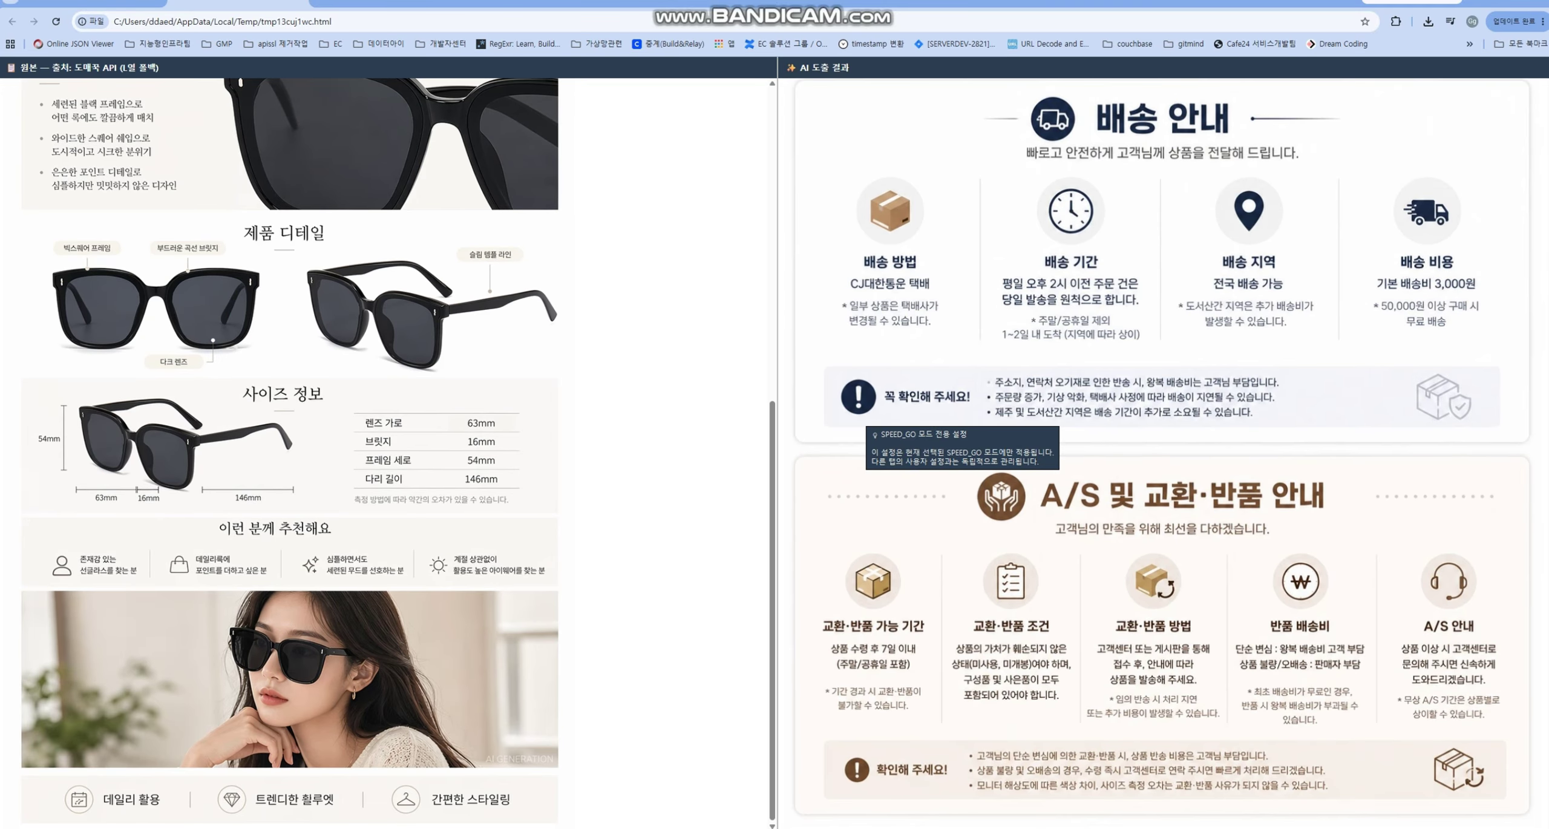
key(ctrl+w)
- Finalise the AI detail pages and complete processing, then check the AI image limit settings
click(1113, 663)
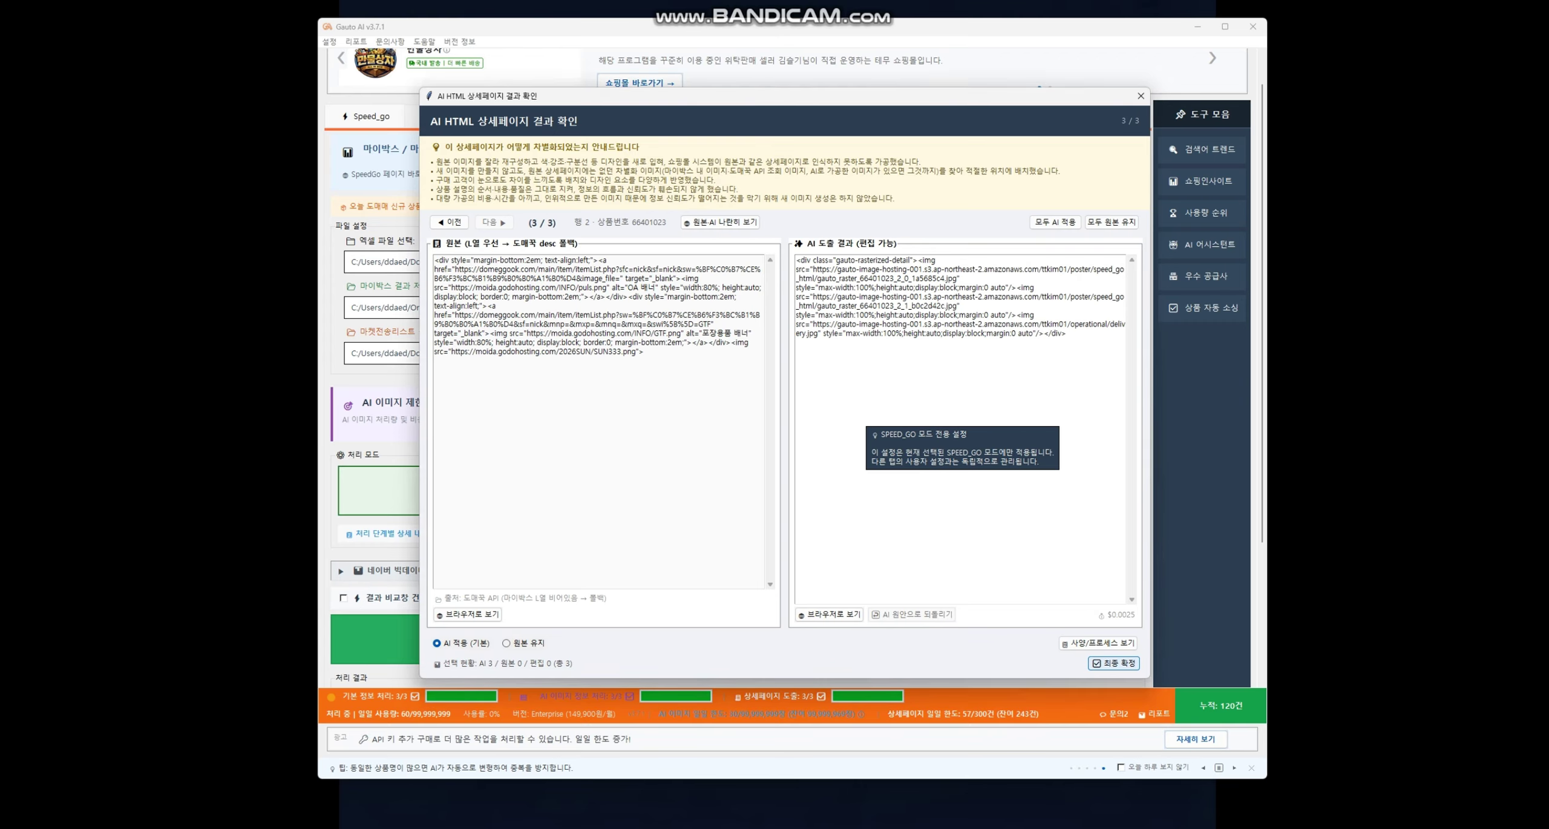
click(942, 40)
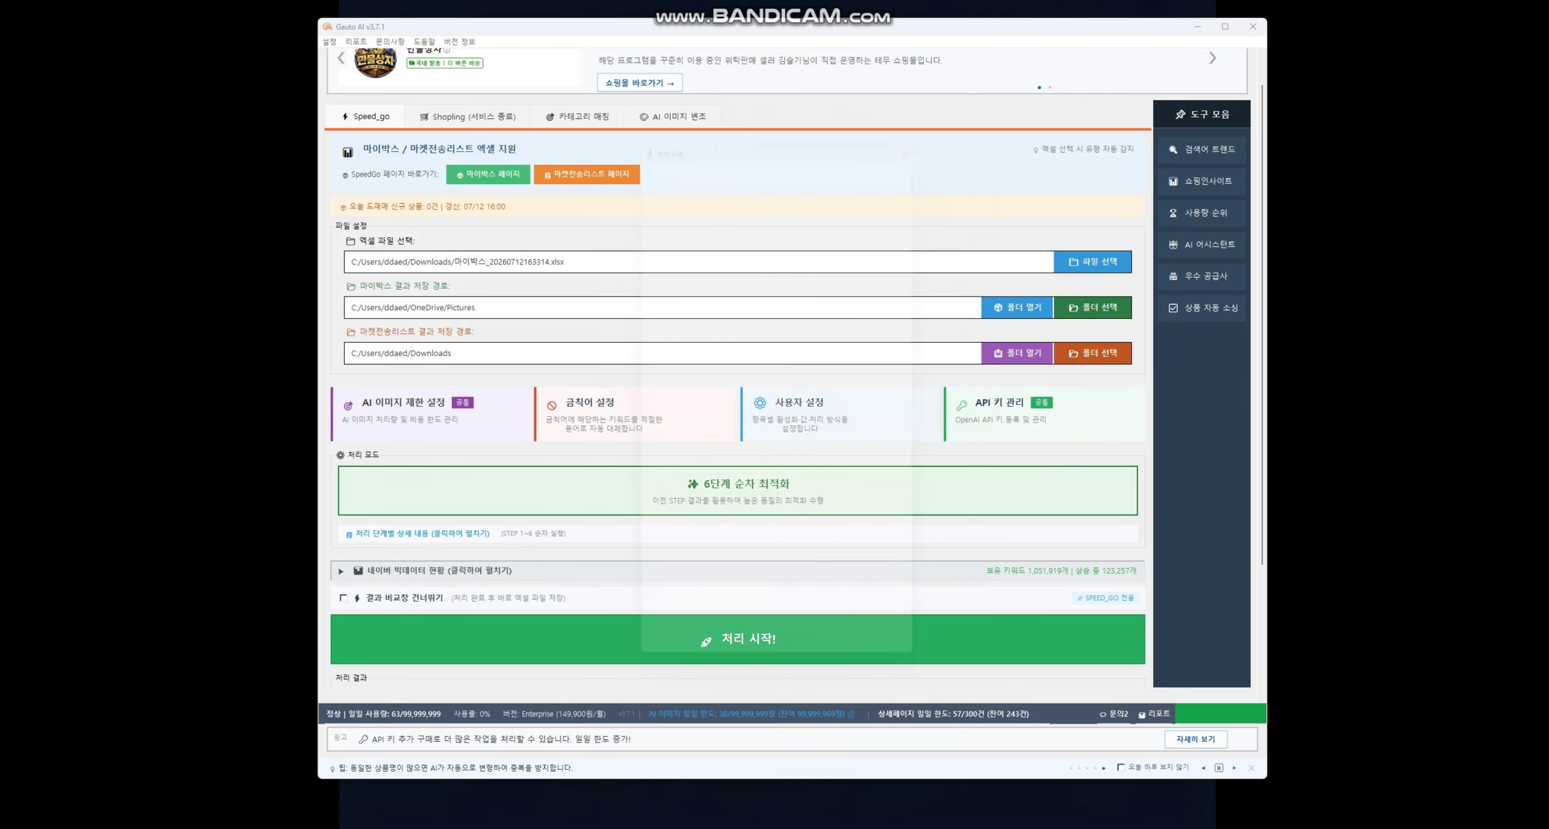
click(665, 679)
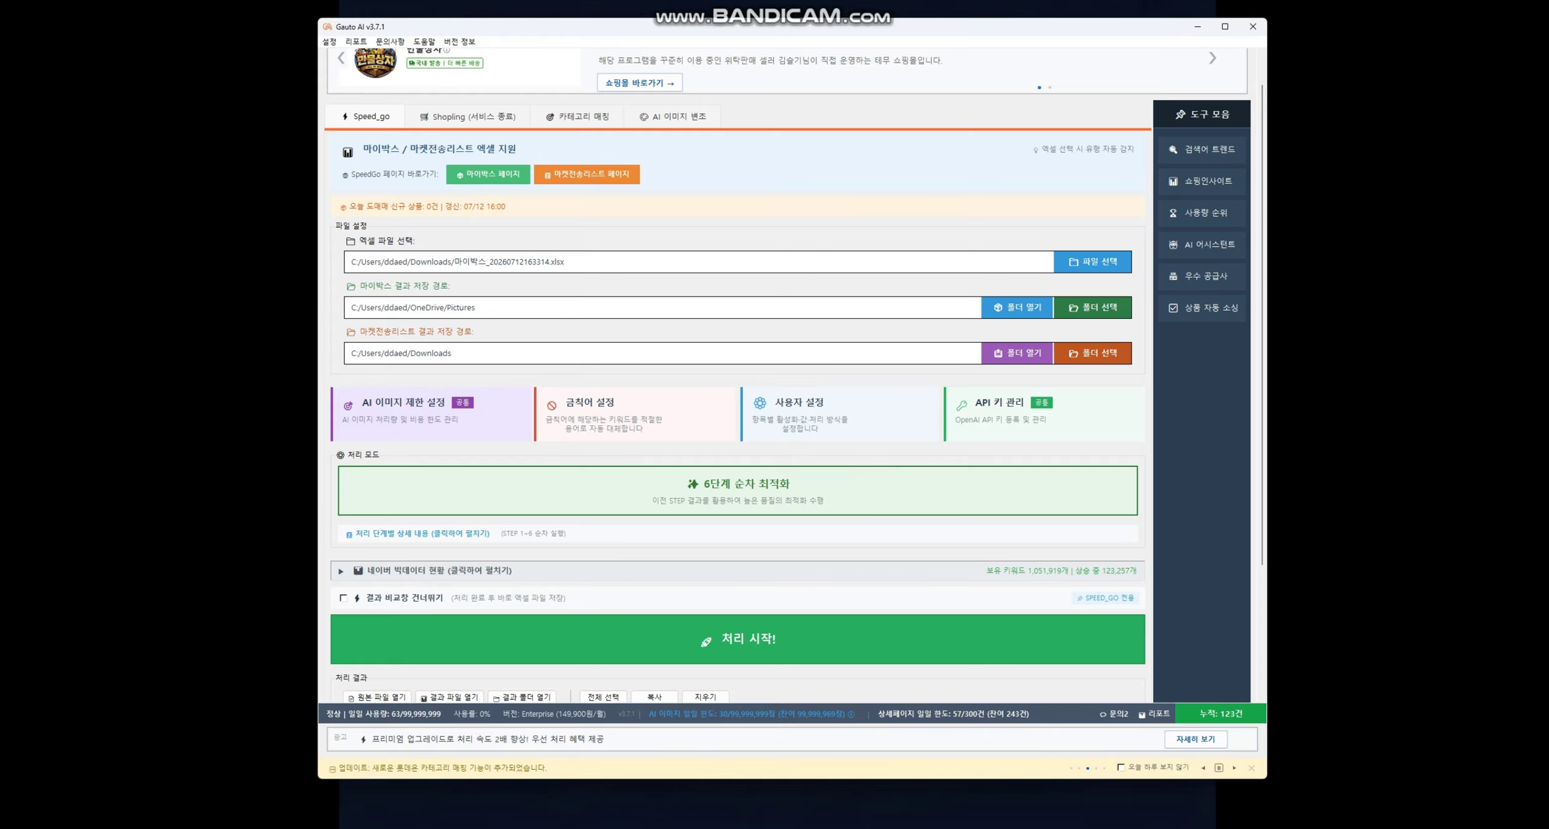
click(417, 418)
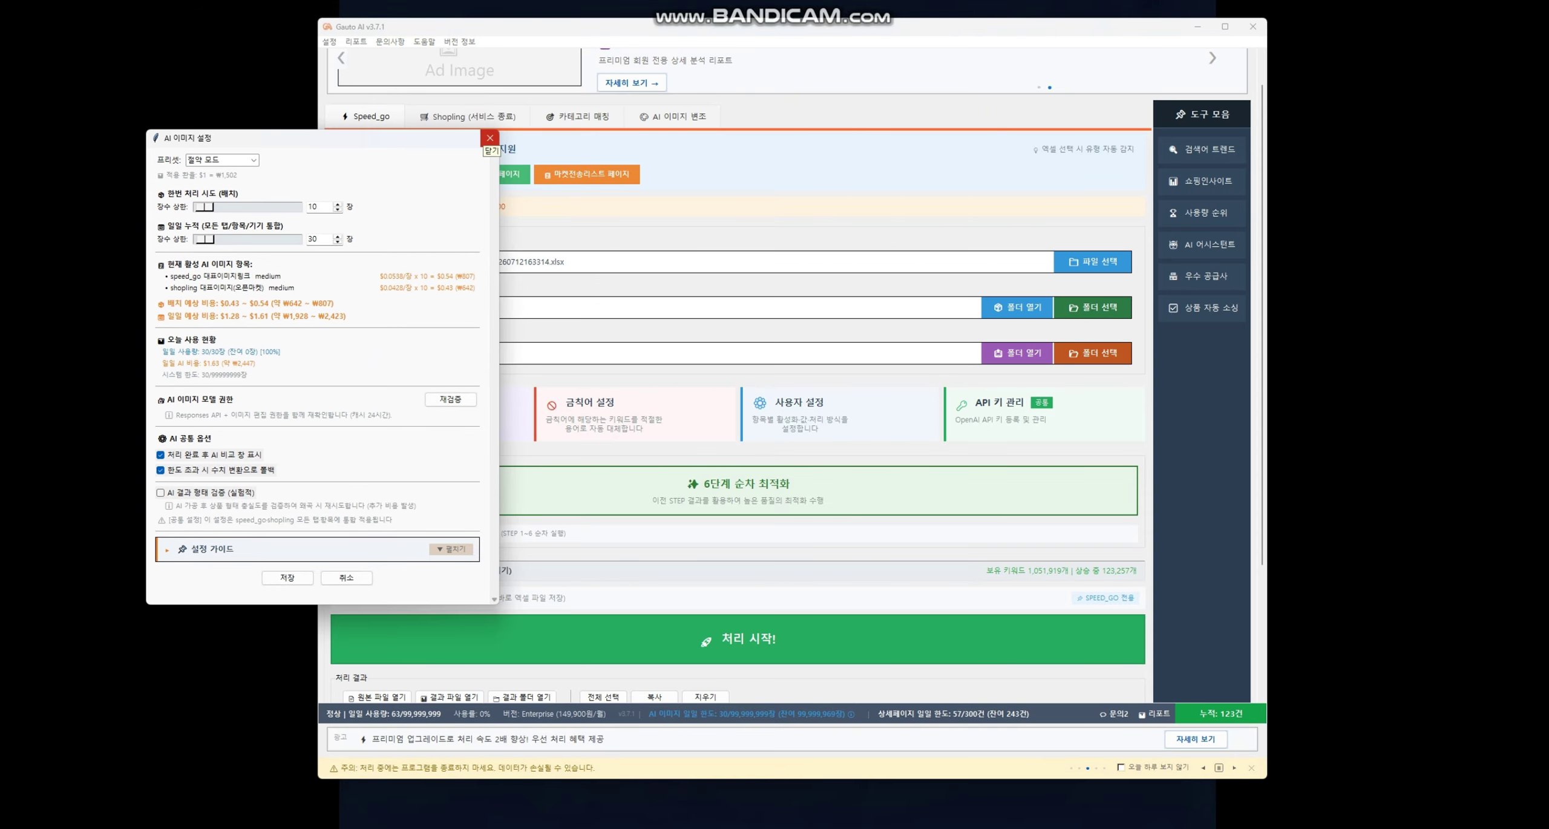
click(490, 138)
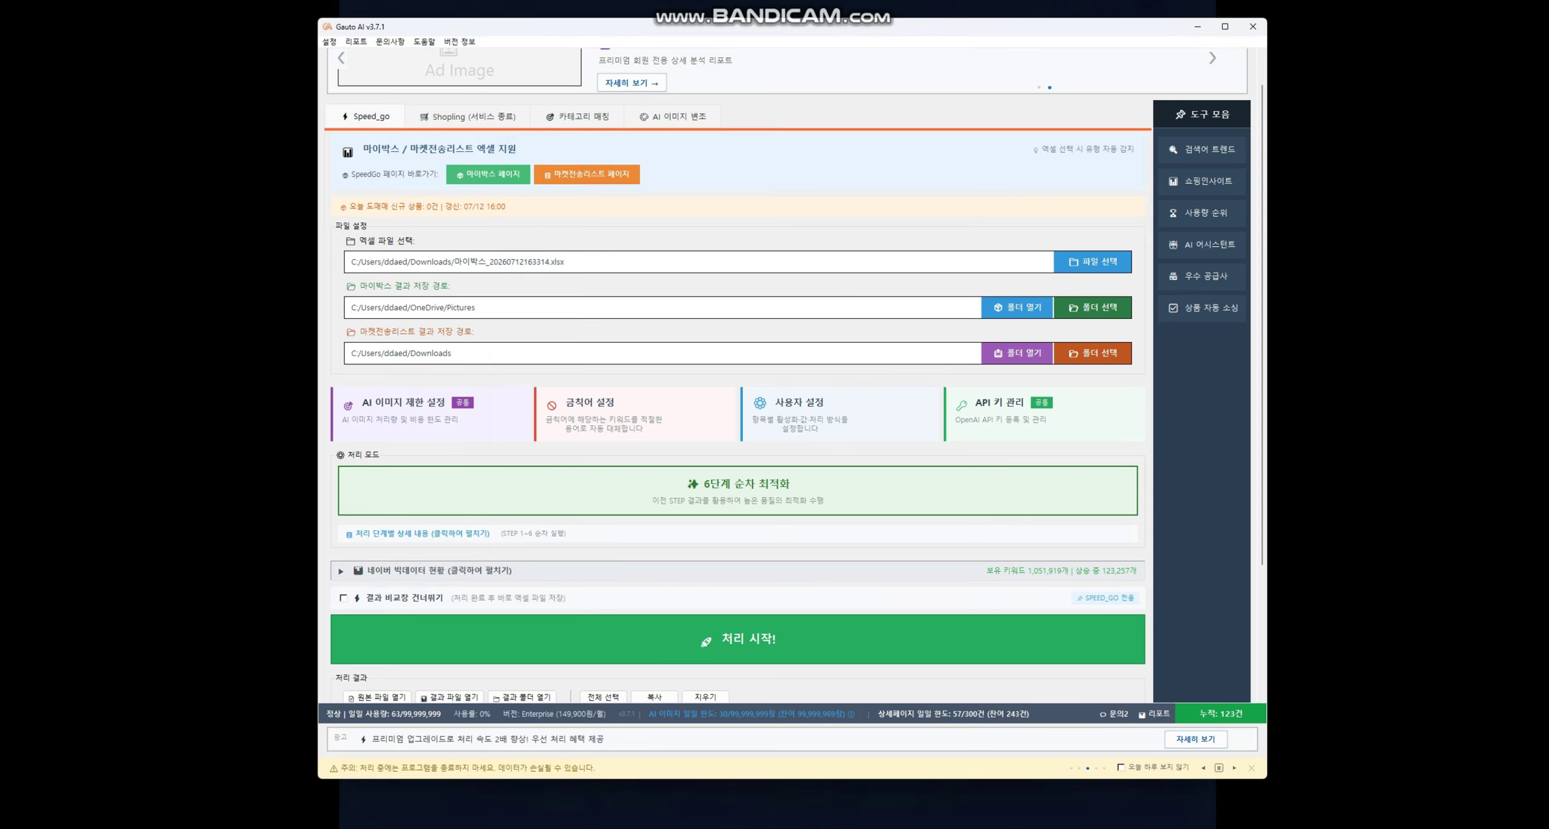